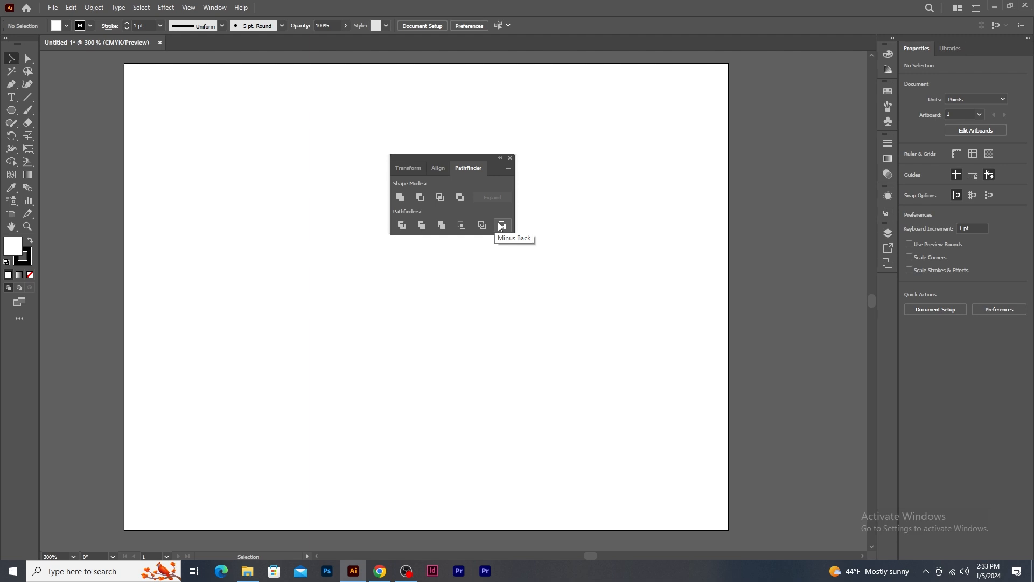
Move the floating Pathfinder panel out of the drawing area to the artboard's right edge
left_click_drag(470, 160, 748, 136)
Draw a circle about 246 pt in diameter and duplicate it horizontally by about 117 pt so the two overlap
left_click_drag(11, 110, 53, 135)
mouse_move(286, 252)
left_mouse_down()
mouse_move(347, 330)
mouse_move(382, 346)
left_mouse_up()
left_click(11, 58)
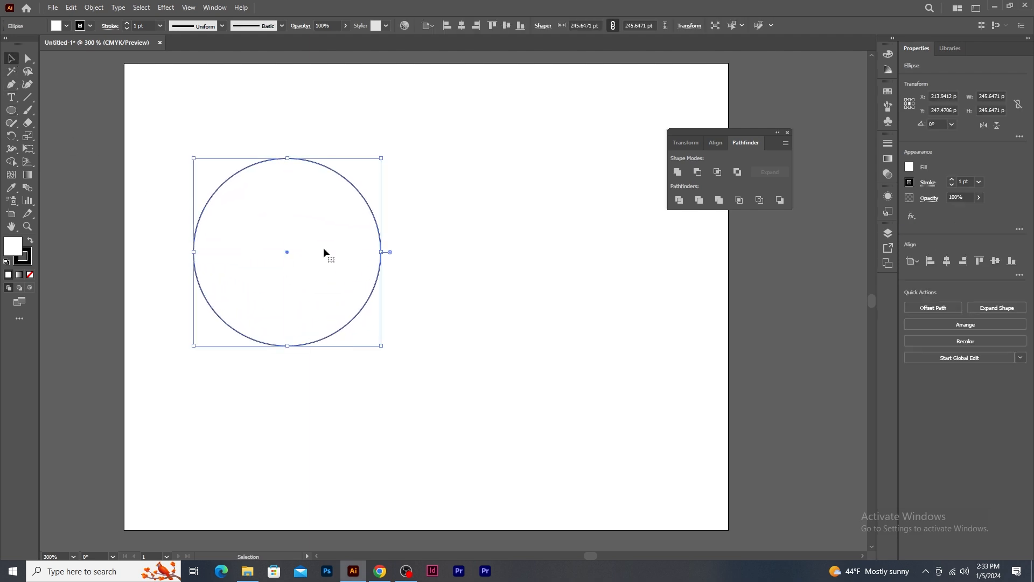
left_click_drag(324, 249, 414, 251)
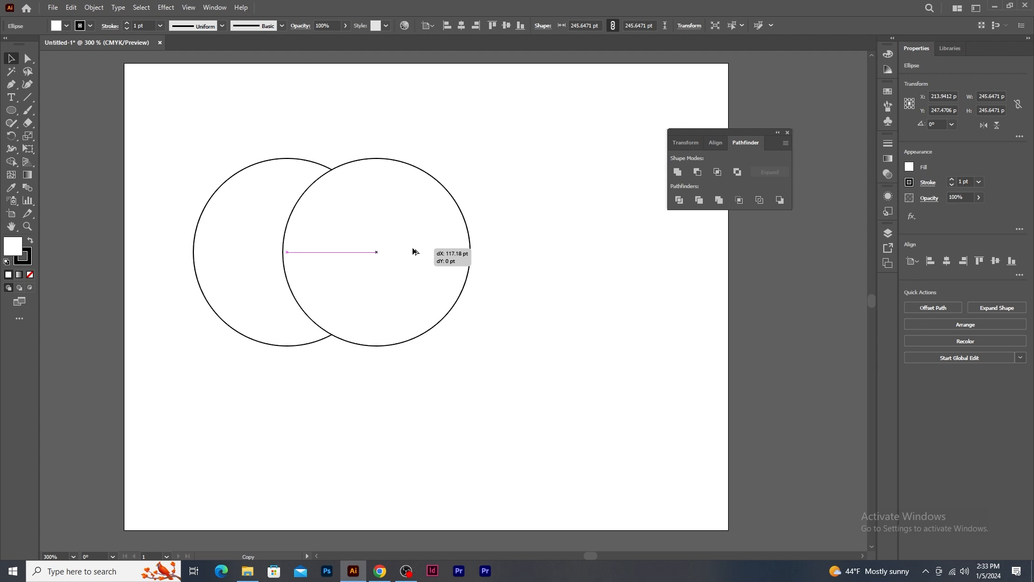
left_click_drag(415, 252, 415, 251)
Move both overlapping circles toward the artboard's centre and select each one individually
left_click_drag(224, 122, 445, 350)
left_click_drag(385, 275, 473, 291)
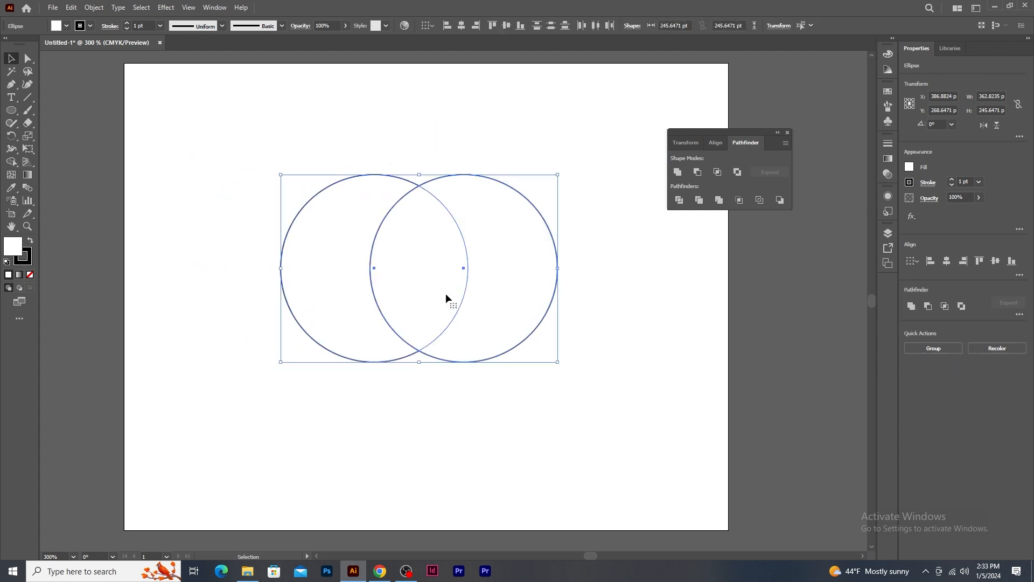
left_click(527, 222)
left_click(331, 227)
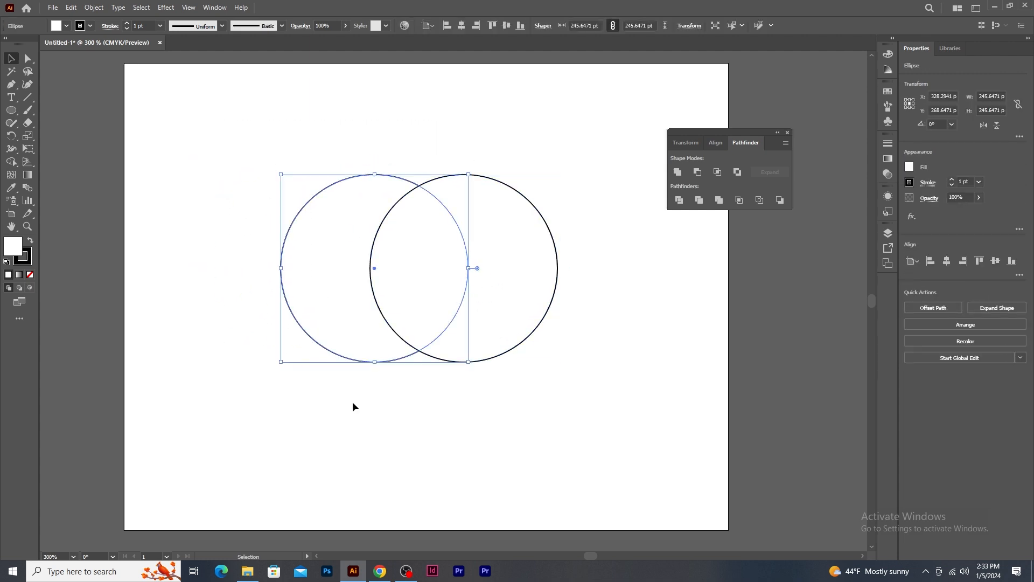
Unite the two overlapping circles into a single shape and delete that merged shape
left_click_drag(251, 143, 575, 315)
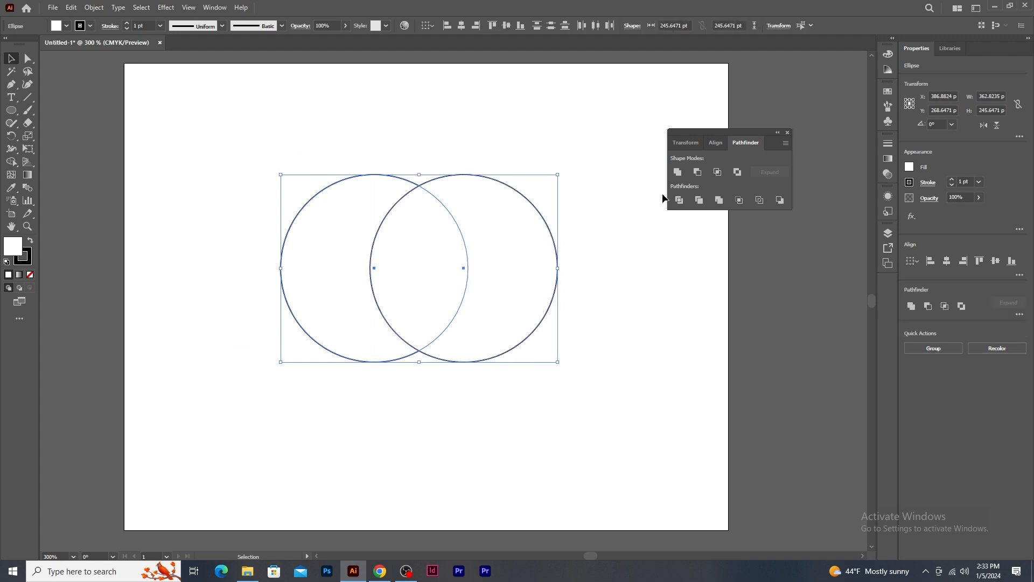
left_click(677, 172)
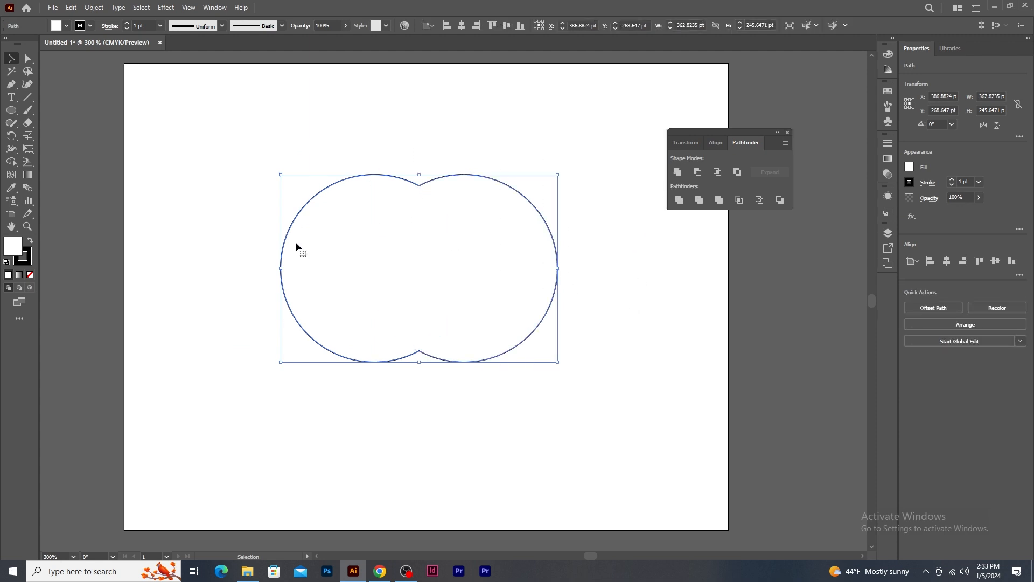
left_click(545, 295)
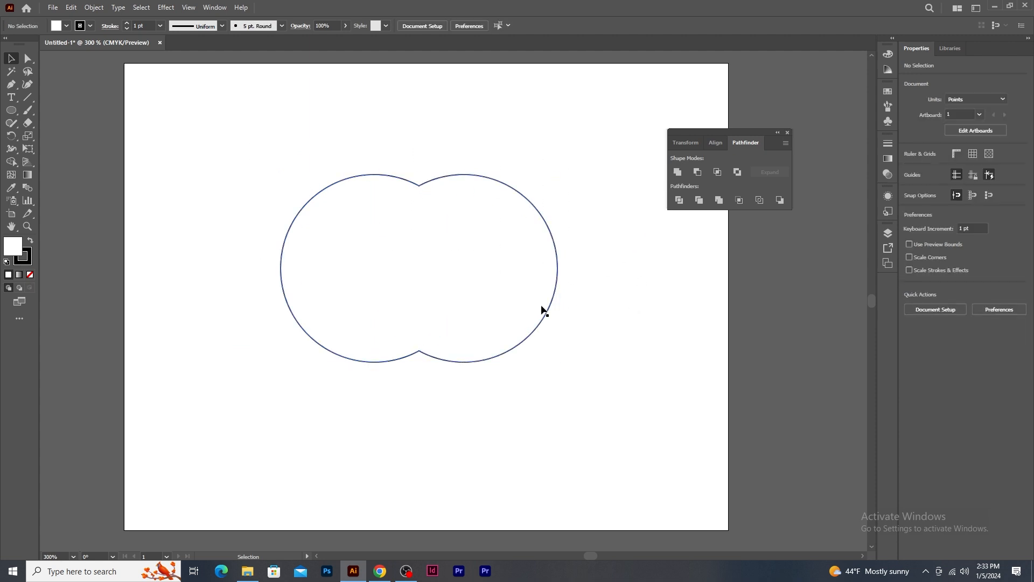
left_click(542, 313)
key("Delete")
Draw a circle about 102 pt in diameter and arrange overlapping copies of it into a cloud
left_click(15, 115)
left_click_drag(275, 245, 313, 285)
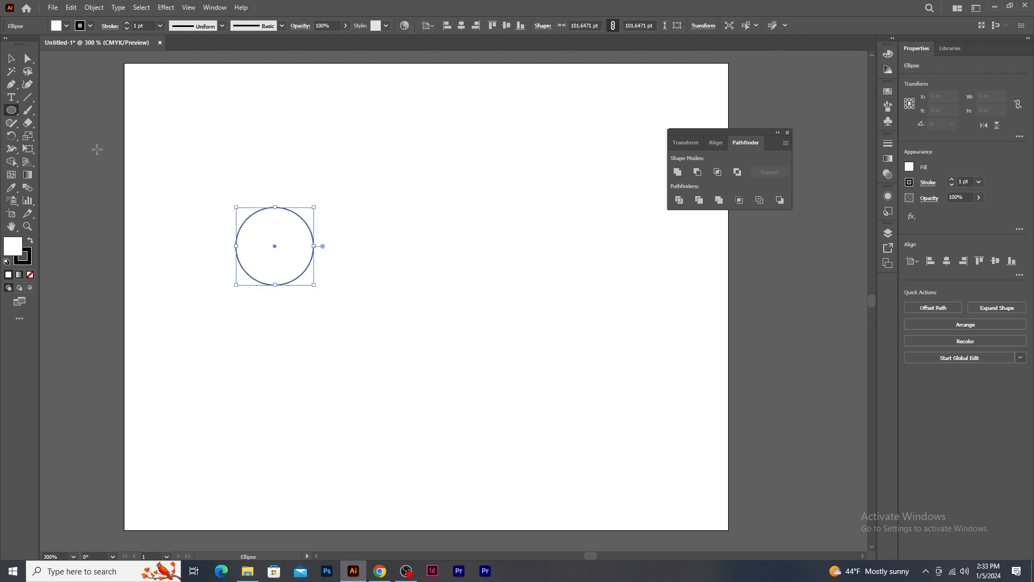
key("v")
left_click_drag(276, 248, 311, 206)
left_click_drag(309, 225, 340, 268)
left_click_drag(340, 268, 295, 307)
left_click_drag(284, 300, 223, 276)
left_click_drag(244, 274, 373, 295)
left_click_drag(368, 306, 405, 266)
left_click_drag(399, 260, 425, 220)
left_click_drag(418, 221, 465, 263)
left_click_drag(473, 262, 474, 301)
left_click_drag(466, 304, 514, 259)
Unite all the cloud's circles into one outline and delete the cloud
left_click_drag(194, 147, 615, 389)
left_click(678, 174)
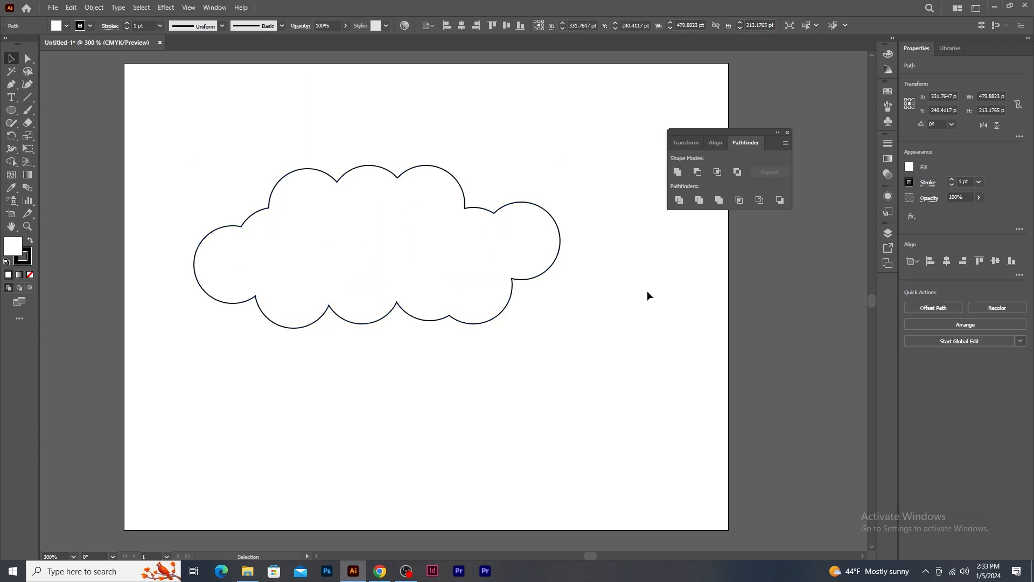
left_click(606, 427)
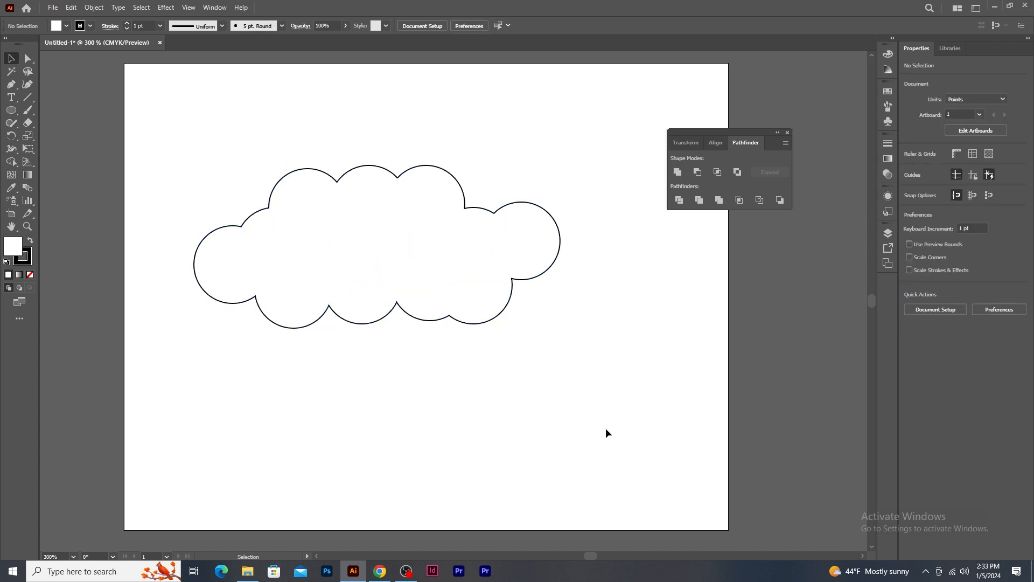
left_click(510, 296)
key("Delete")
Draw a triangle with the Polygon tool and stretch it into a roof about 267 pt wide and 104 pt high
left_click_drag(14, 115, 54, 149)
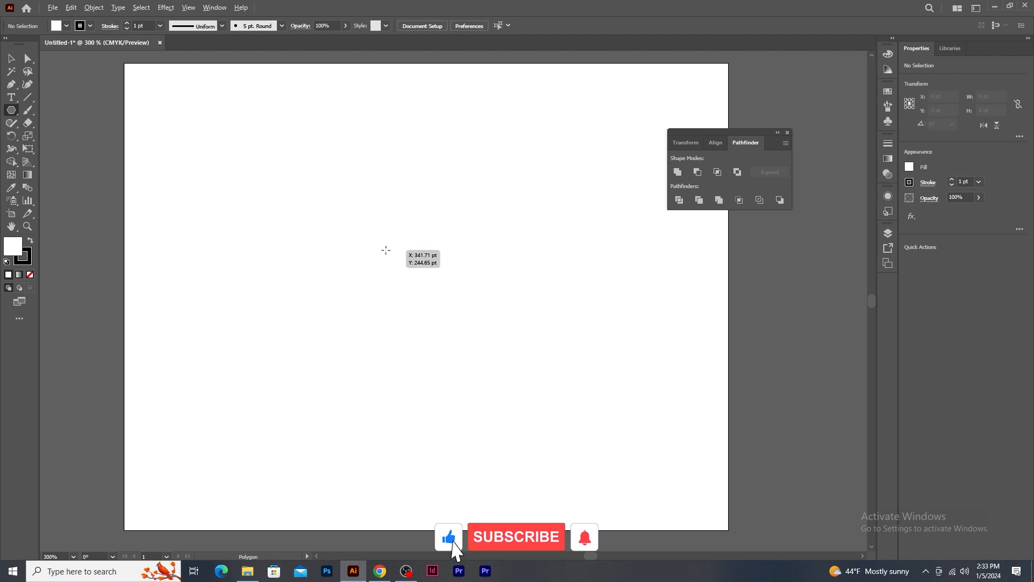
left_click_drag(414, 243, 454, 310)
left_click_drag(491, 227, 496, 179)
key("v")
left_click_drag(414, 166, 414, 203)
left_click_drag(481, 243, 516, 243)
Draw a rectangle about 167 by 135 pt overlapping the roof's base and centre it horizontally under the triangle
left_click_drag(14, 114, 54, 111)
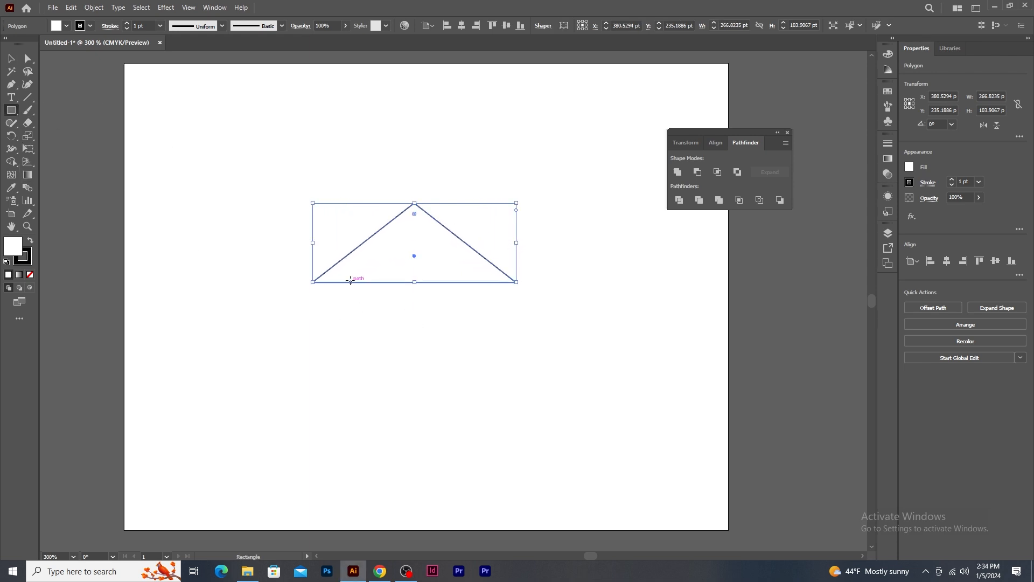
left_click_drag(350, 278, 478, 380)
key("v")
left_click_drag(416, 356, 418, 356)
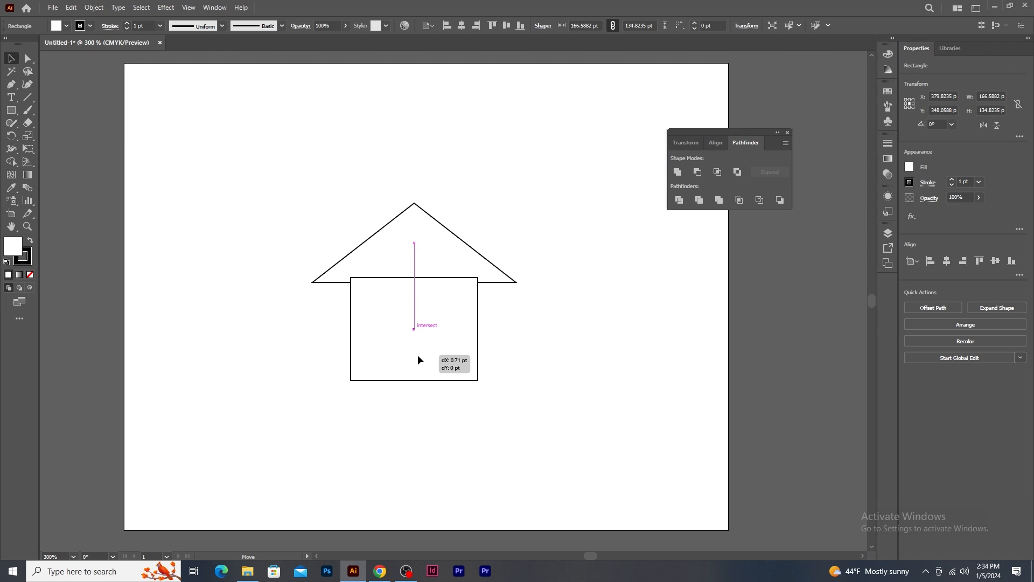
left_click_drag(418, 359, 417, 359)
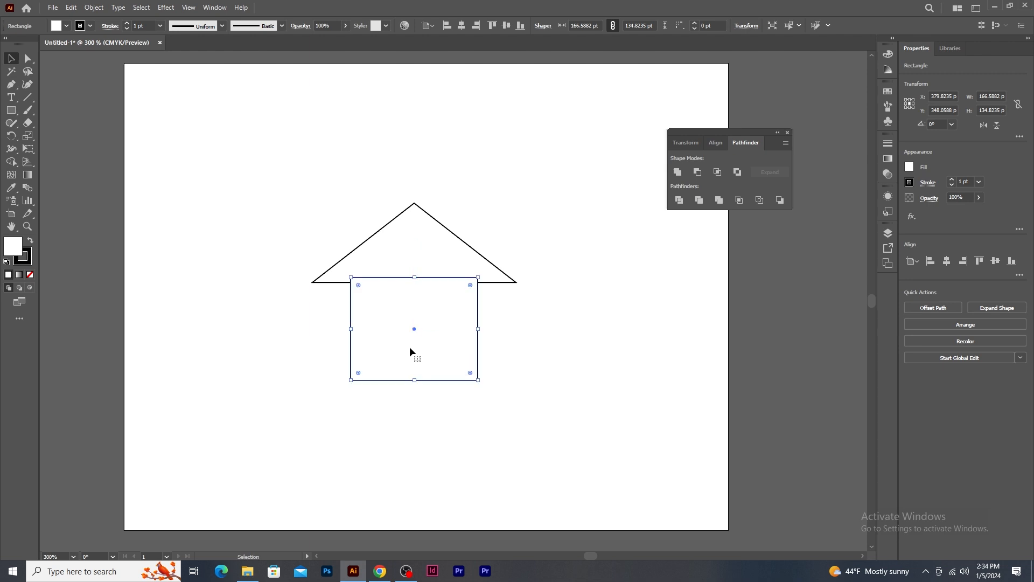
Add a chimney rectangle about 33 by 69 pt on the roof's right slope and unite it with the roof and body
left_click(11, 110)
left_click_drag(460, 214, 486, 266)
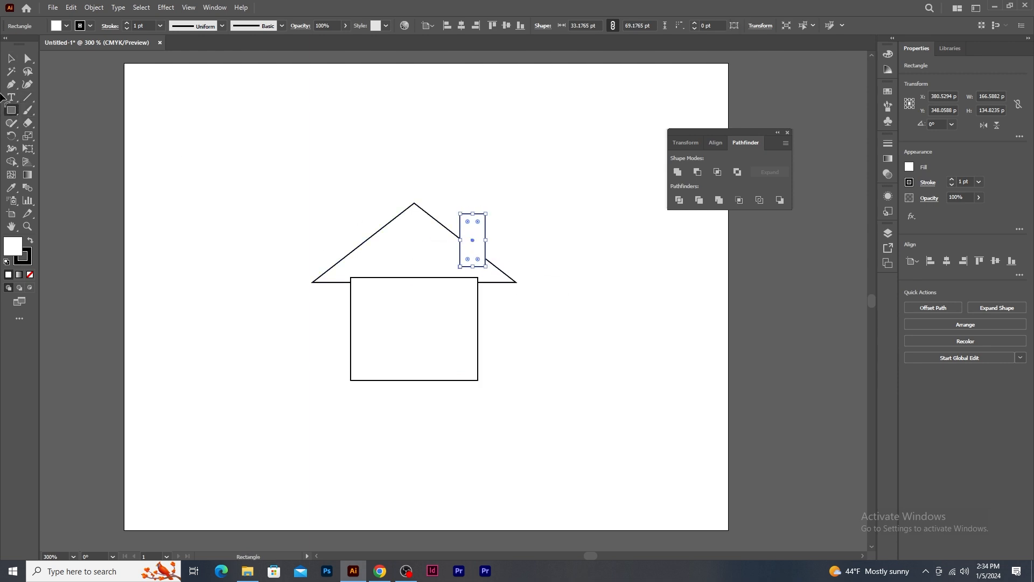
left_click(11, 58)
left_click_drag(265, 165, 586, 380)
left_click(681, 174)
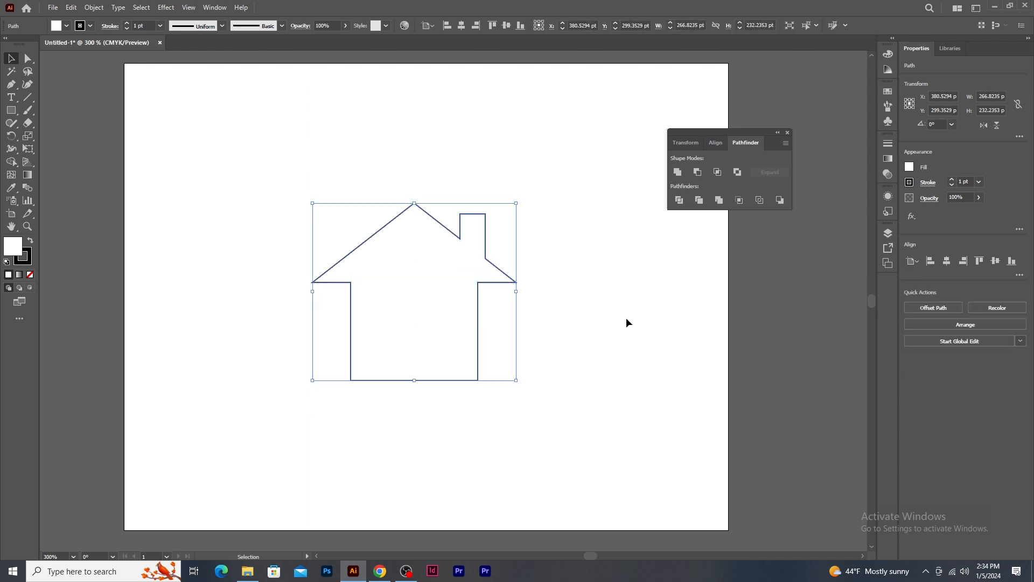
left_click(616, 436)
Move the house shape to the artboard's upper-left corner and deselect it
left_click(478, 322)
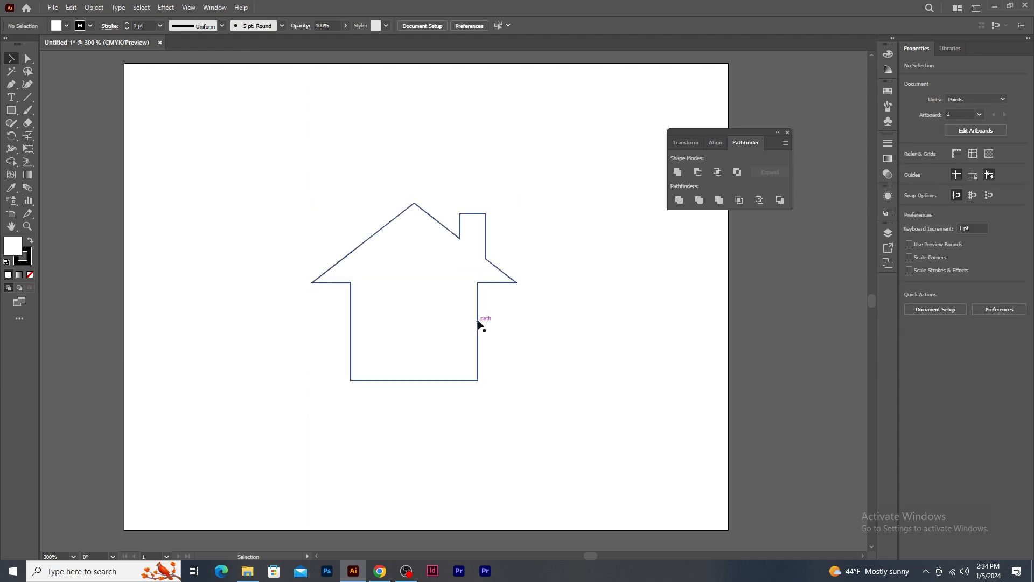
left_click_drag(476, 321, 294, 197)
left_click(338, 267)
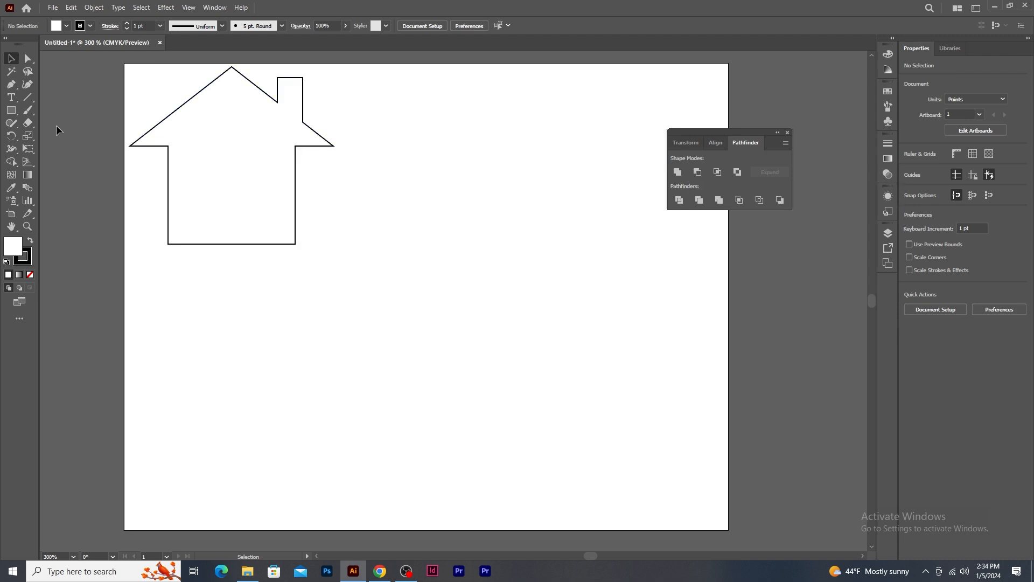
Draw a circle about 237 pt in diameter beside the house and place an overlapping copy offset down and to the right
left_click_drag(13, 117, 47, 138)
left_click_drag(433, 269, 524, 358)
key("v")
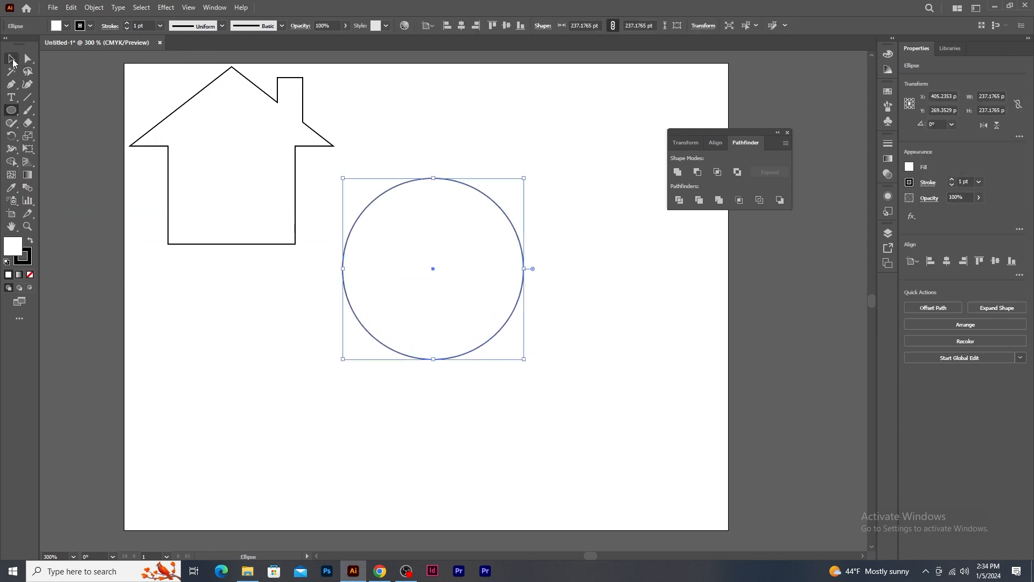
left_click_drag(467, 271, 481, 288)
left_click(609, 413)
left_click(392, 196)
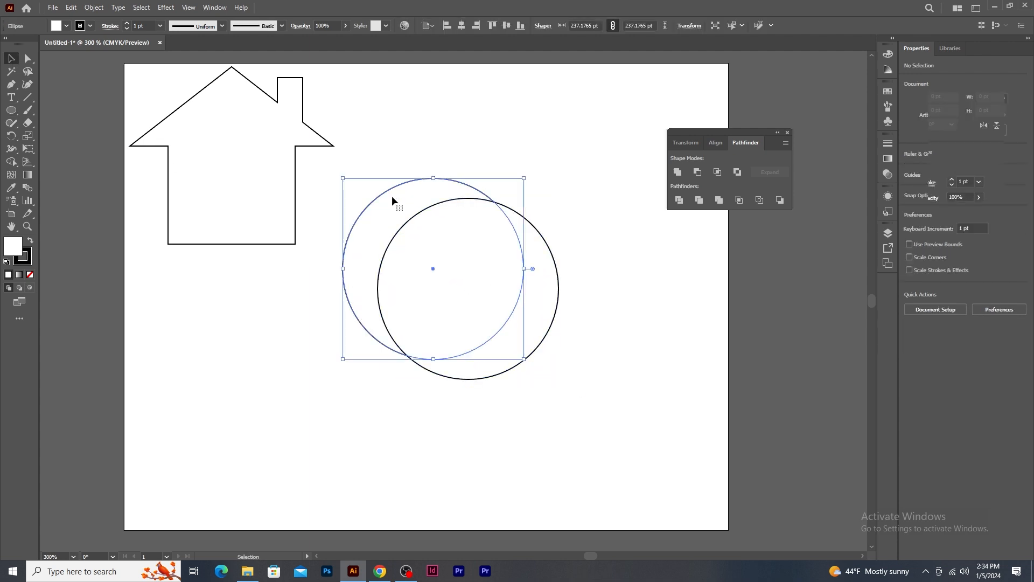
left_click(551, 285)
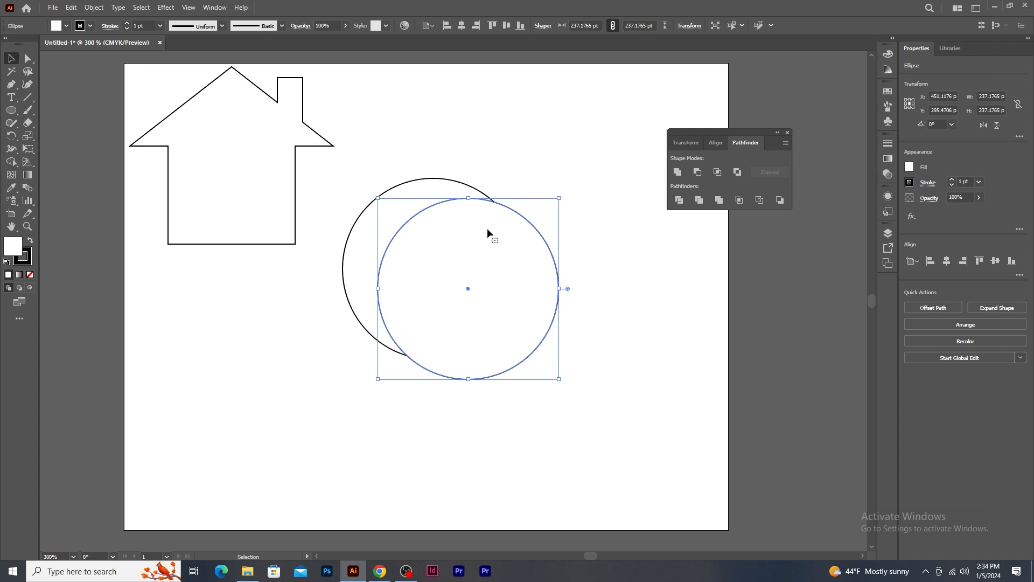
Subtract the front circle from the back one with Minus Front and delete the resulting crescent
left_click_drag(350, 185, 538, 394)
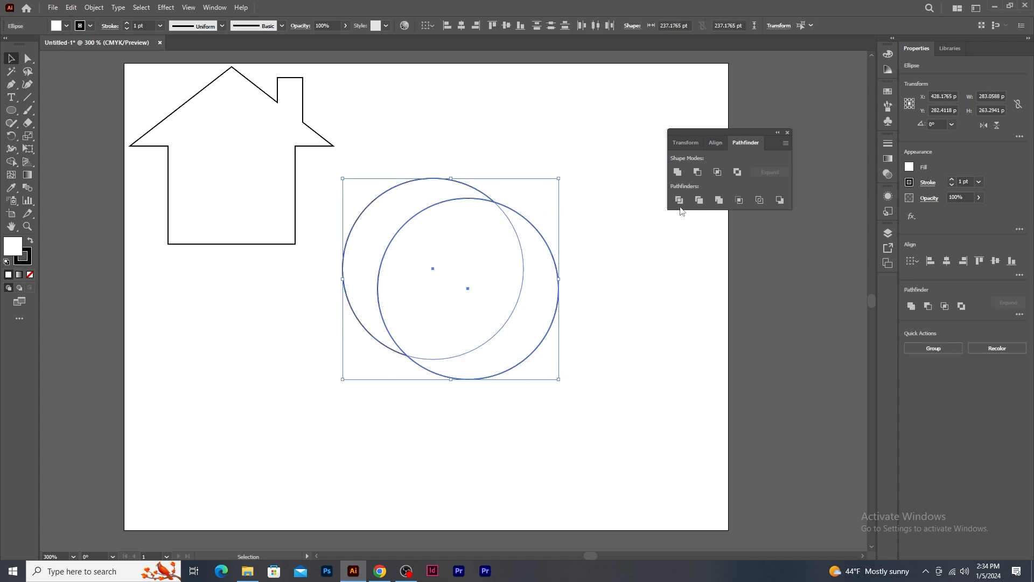
left_click(697, 172)
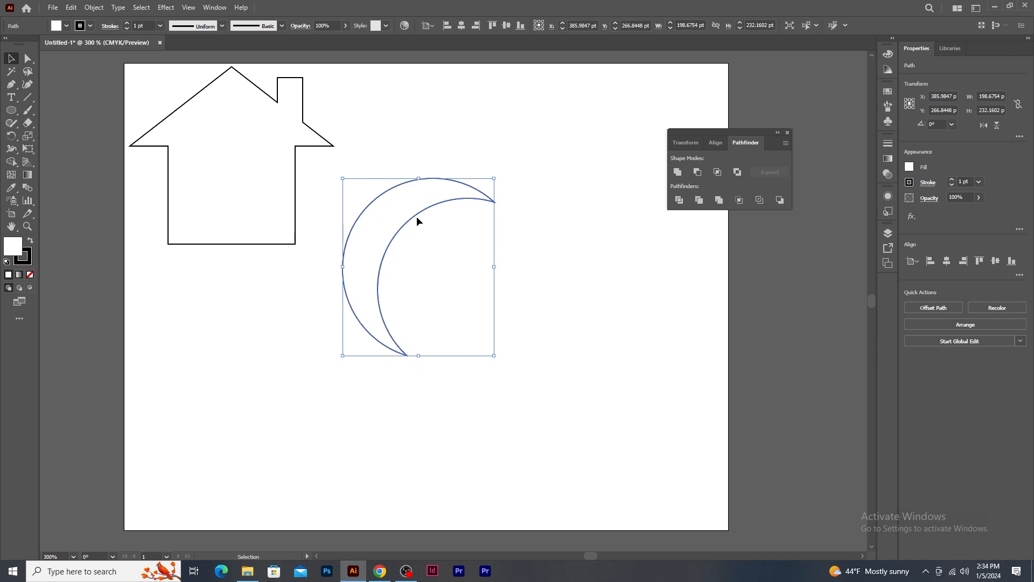
key("Delete")
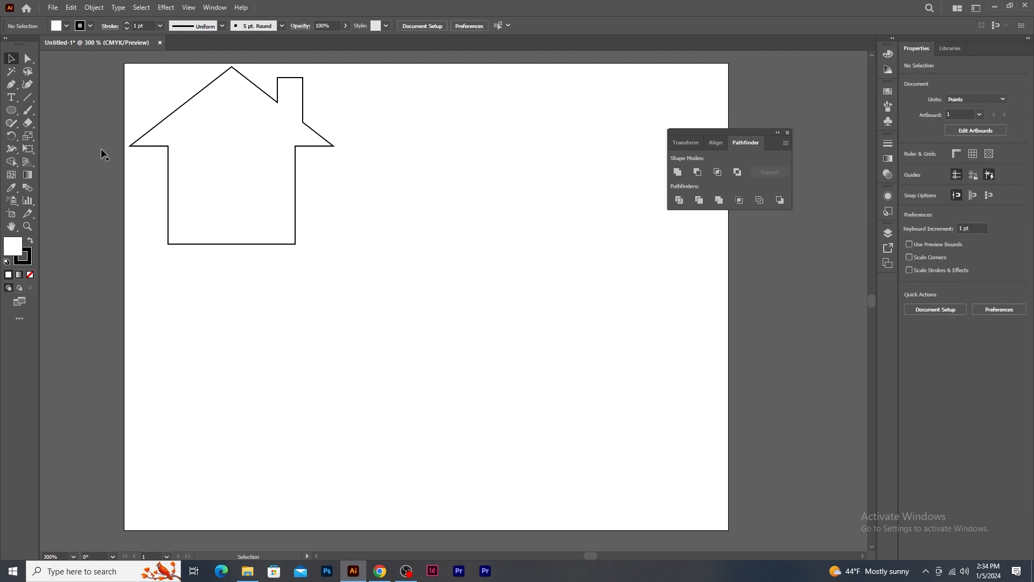
Draw a circle about 273 pt in diameter and a five-pointed star centred inside it
left_click(14, 112)
left_click_drag(481, 297, 567, 401)
left_click_drag(11, 110, 37, 162)
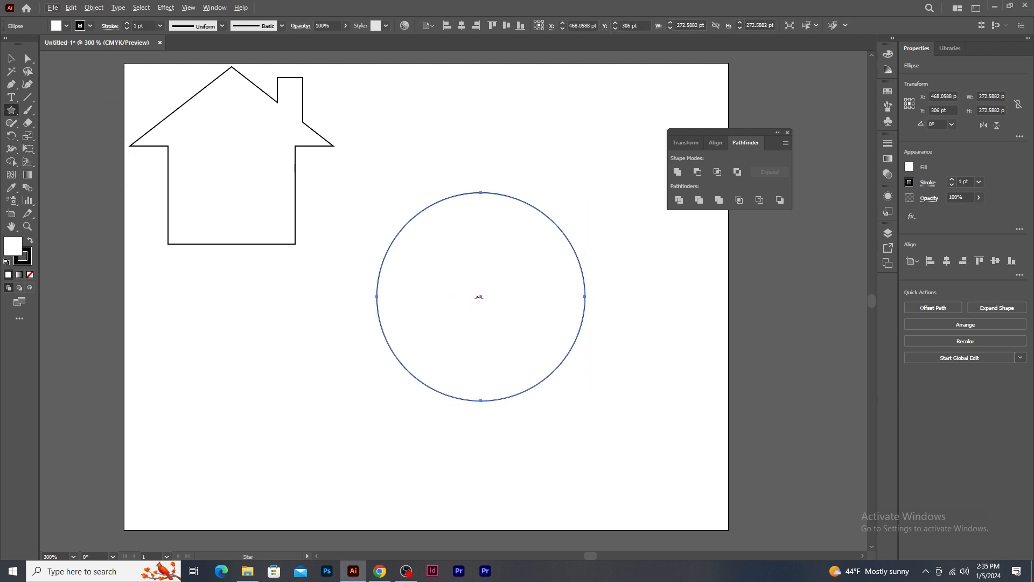
left_click_drag(480, 296, 528, 360)
Cut the star out of the circle with Minus Front
left_click(10, 58)
left_click_drag(358, 185, 590, 423)
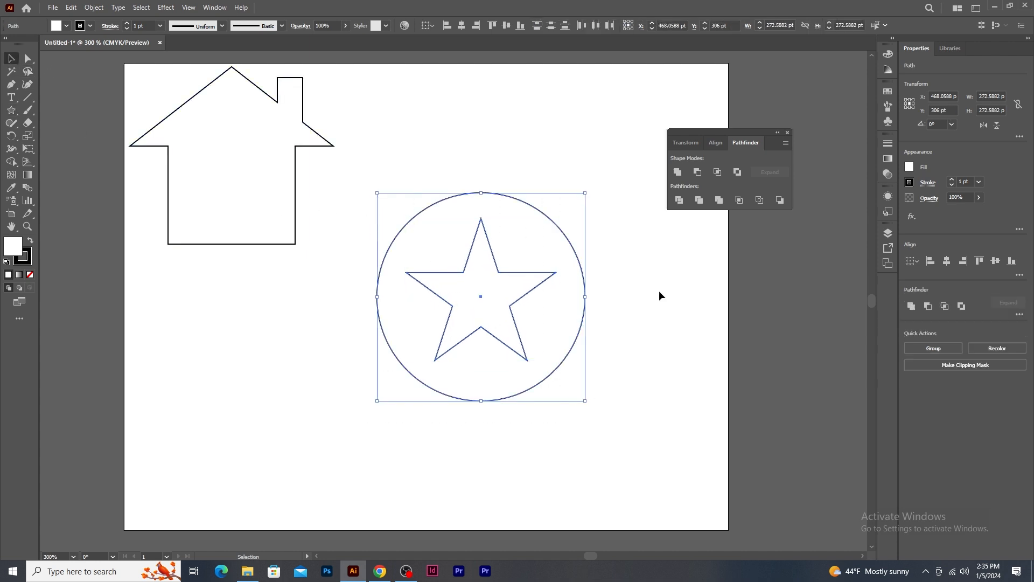
left_click(698, 172)
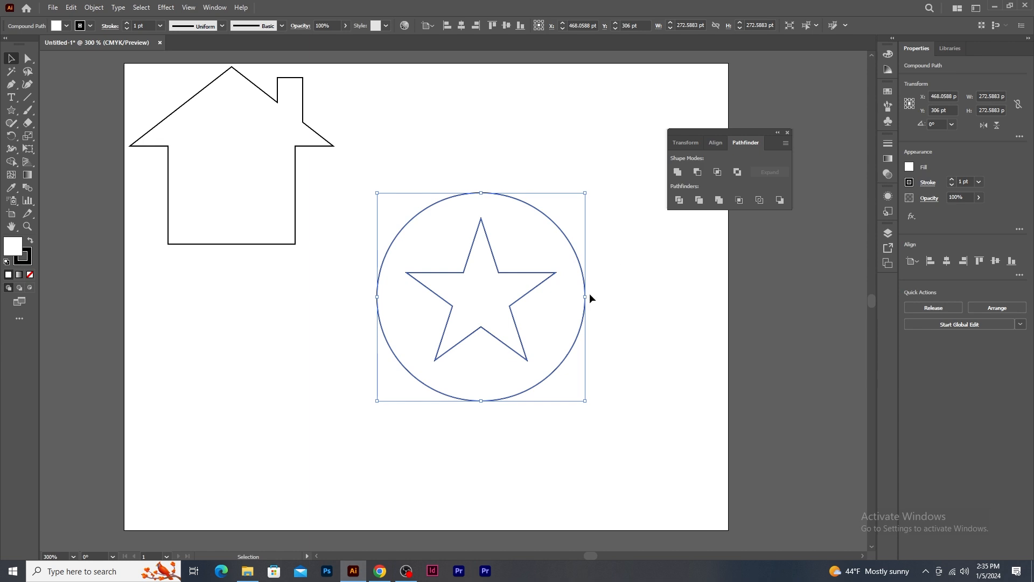
Move the circle with the star cutout off the artboard's edge to reveal the hole, and delete it
left_click_drag(538, 283, 795, 319)
key("space")
left_click_drag(467, 293, 353, 299)
left_click_drag(672, 360, 460, 281)
key("Delete")
Move the house from the corner toward the artboard's upper middle
key("space")
left_click_drag(265, 273, 329, 264)
left_click_drag(241, 162, 418, 248)
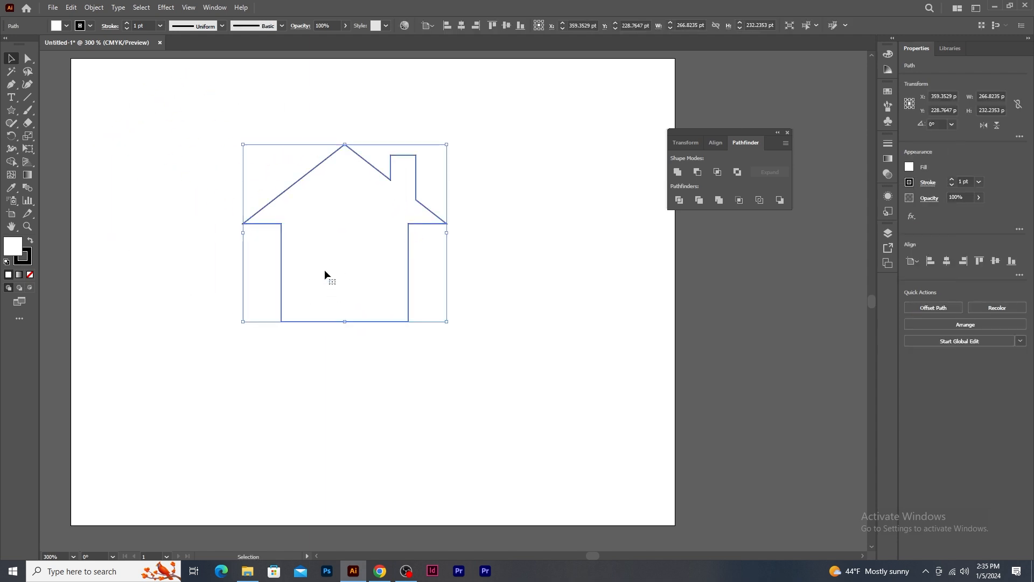
Draw a door rectangle about 61 by 113 pt extending below the house's base and centre it on the house
left_click(11, 110)
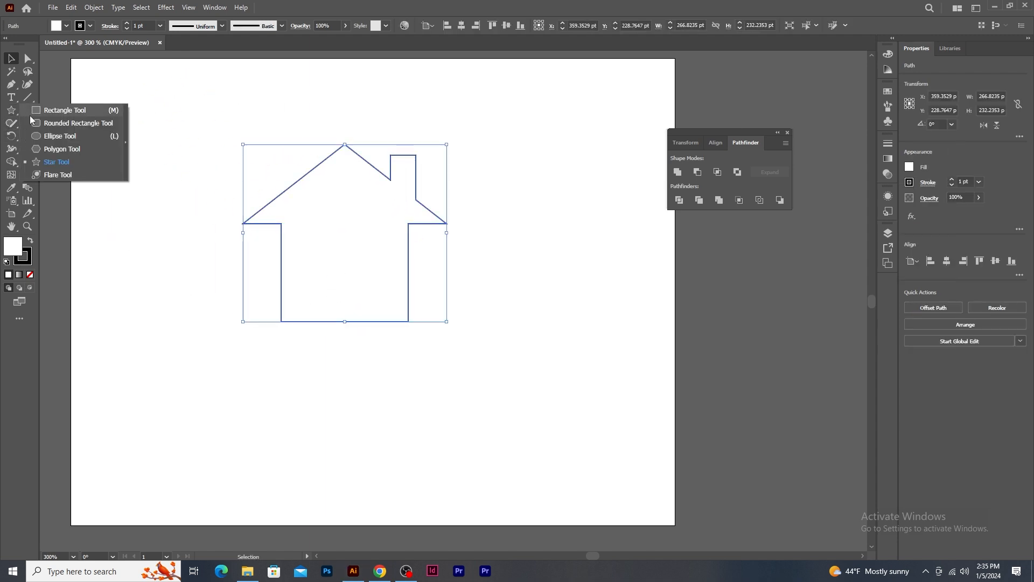
left_click(43, 110)
left_click_drag(319, 263, 366, 349)
left_click(16, 61)
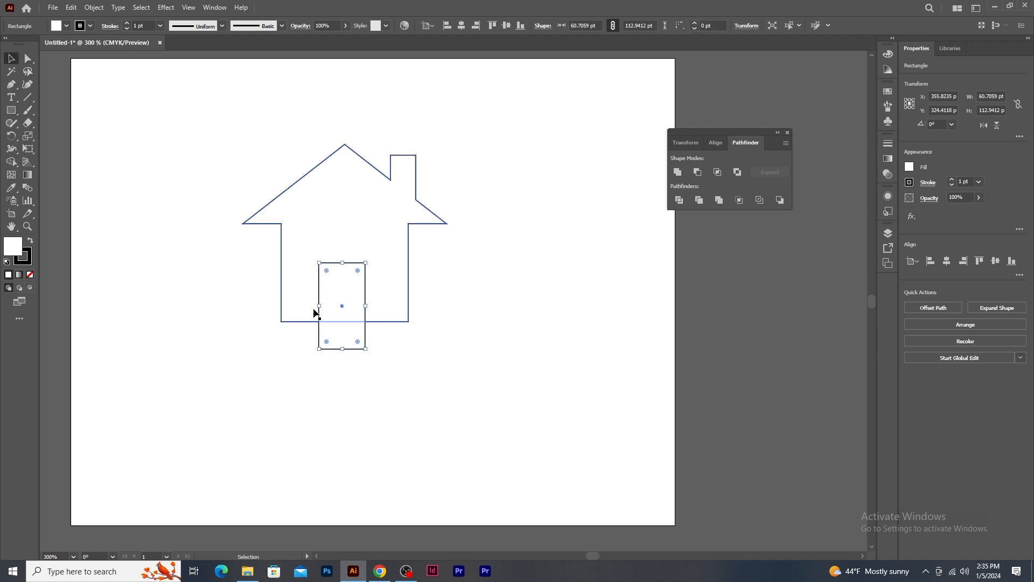
left_click_drag(347, 290, 350, 290)
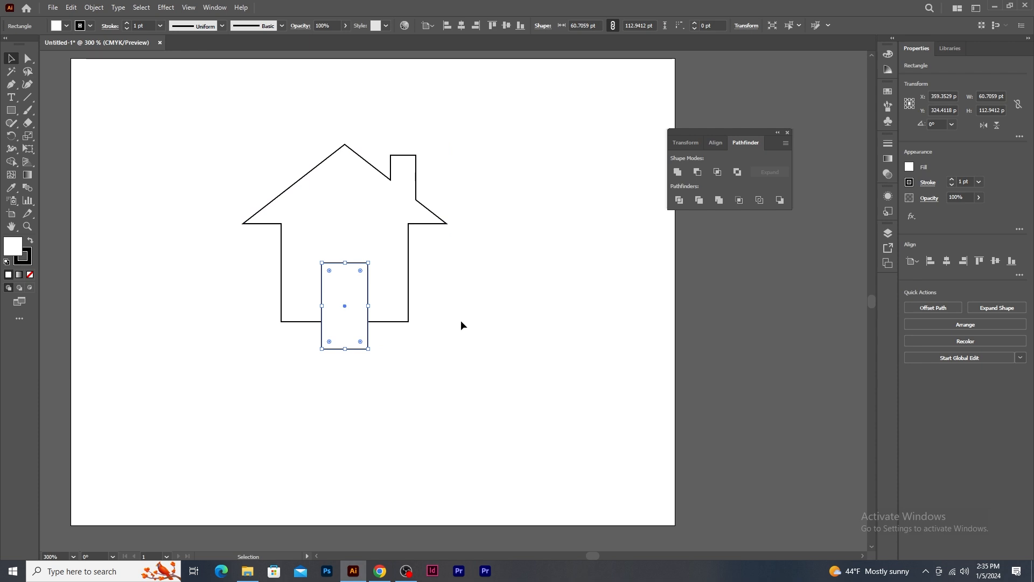
Cut the door rectangle out of the house with Minus Front and deselect the result
left_click_drag(245, 143, 476, 386)
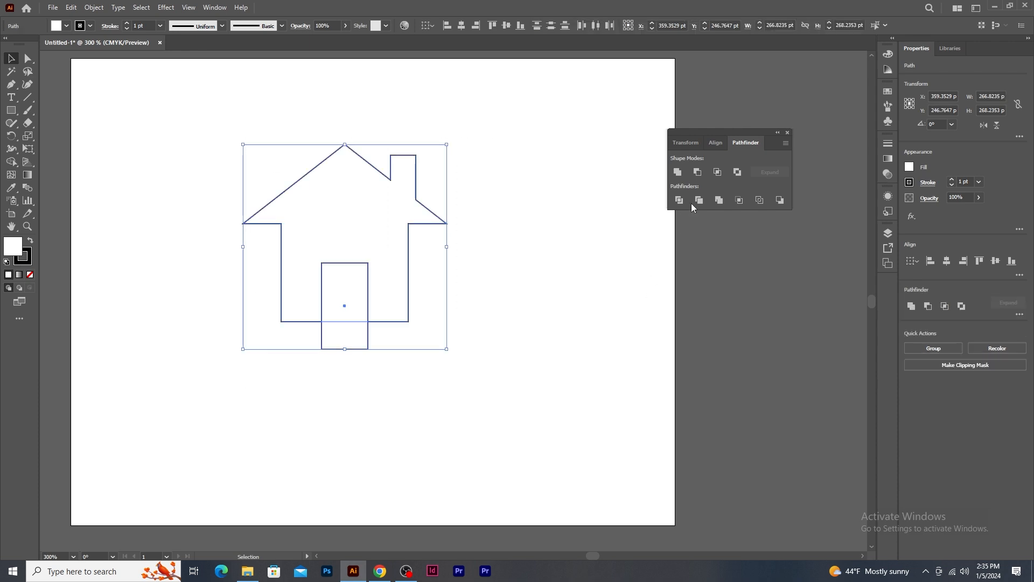
left_click(698, 174)
left_click(534, 538)
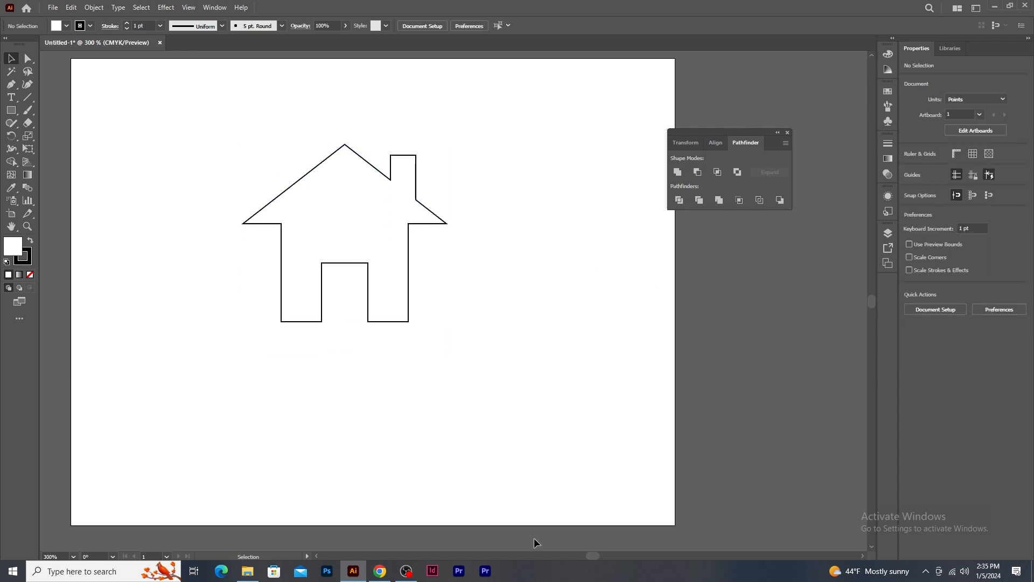
Give the house a black fill and no stroke
left_click(408, 251)
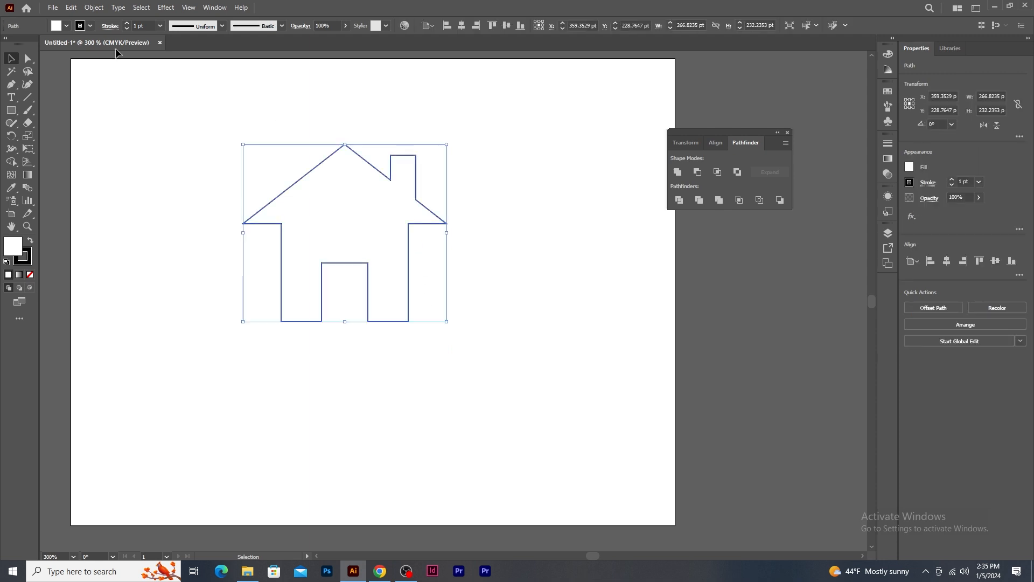
left_click(67, 27)
left_click(30, 45)
left_click(89, 27)
left_click(89, 26)
left_click(7, 44)
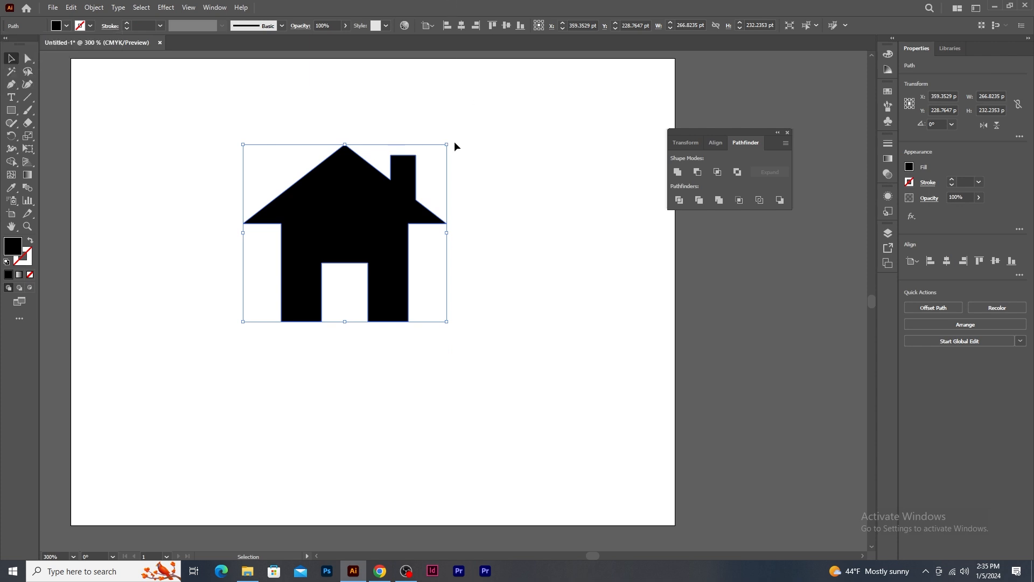
Scale the house down to about half size, move it into the artboard's upper-left corner and deselect it
left_click_drag(446, 144, 418, 186)
left_click_drag(326, 204, 116, 88)
left_click(367, 215)
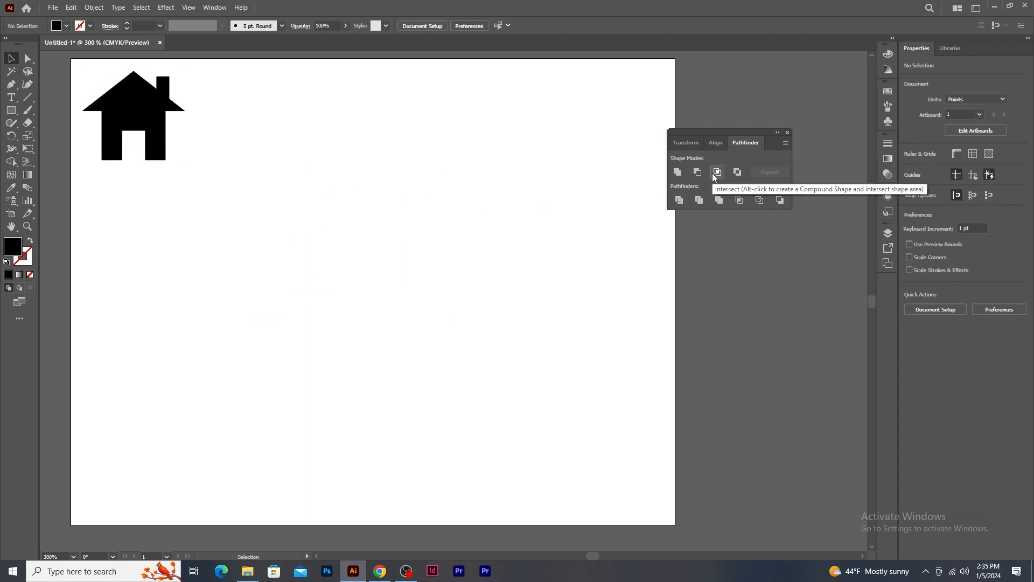
Draw a black circle about 280 pt in diameter and place a copy about 140 pt beside it so they overlap
right_click(10, 110)
left_click(49, 136)
left_click_drag(272, 274, 380, 380)
key("v")
left_click_drag(289, 242, 396, 246, "alt")
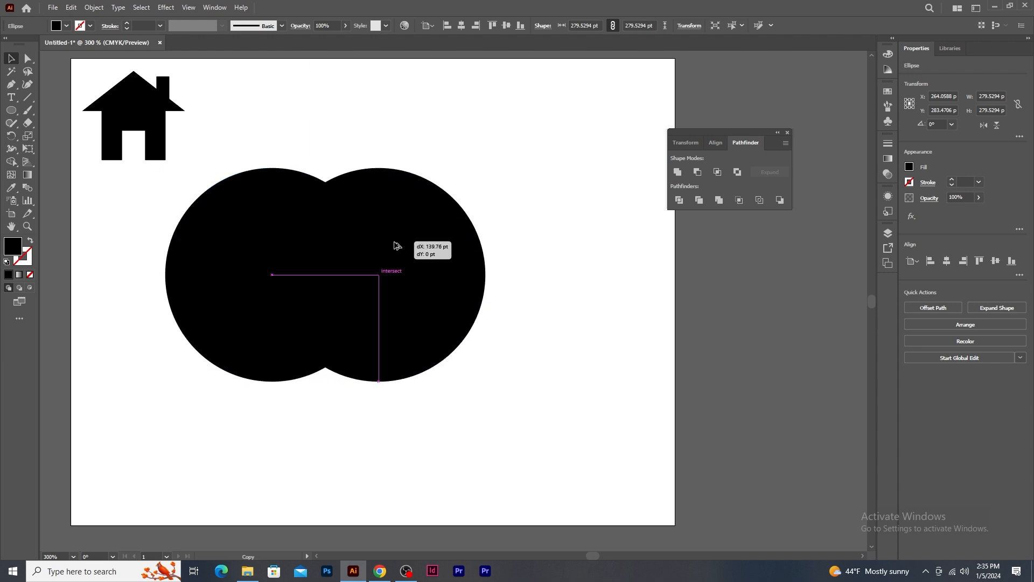
left_click_drag(396, 245, 396, 246)
Reduce the two overlapping circles to their shared leaf shape with the Intersect shape mode and deselect the result
left_click_drag(253, 131, 441, 383)
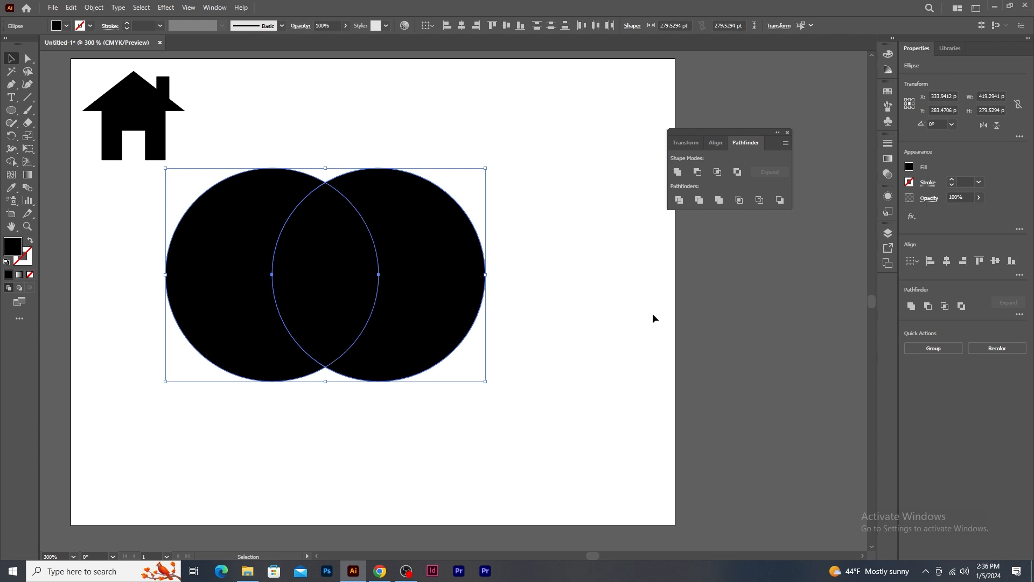
left_click(719, 174)
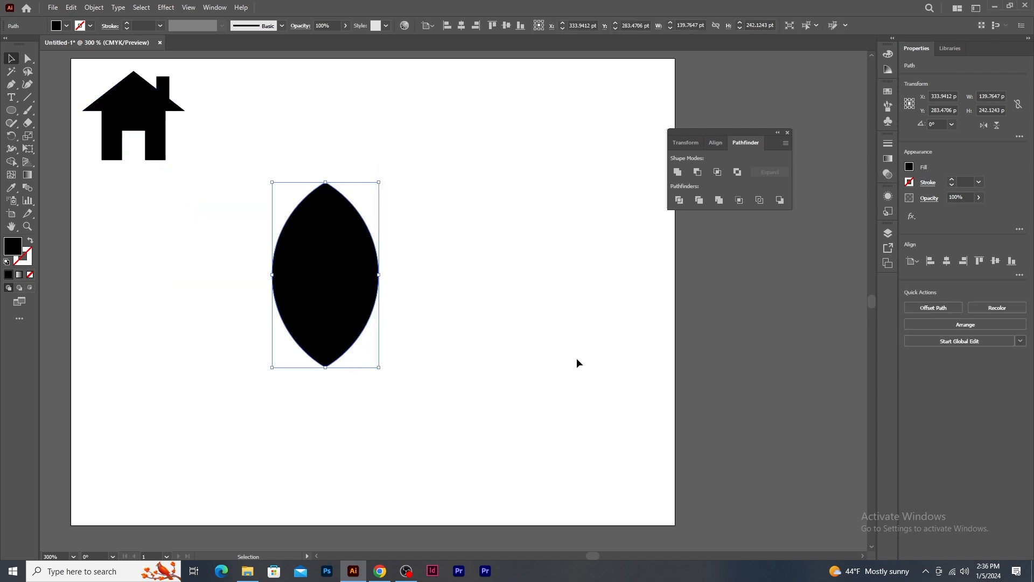
left_click(547, 422)
Scale the leaf shape down to about half size, place it beside the house and deselect it
left_click(334, 273)
left_click_drag(379, 182, 352, 229)
left_click_drag(334, 265, 250, 112)
left_click(377, 285)
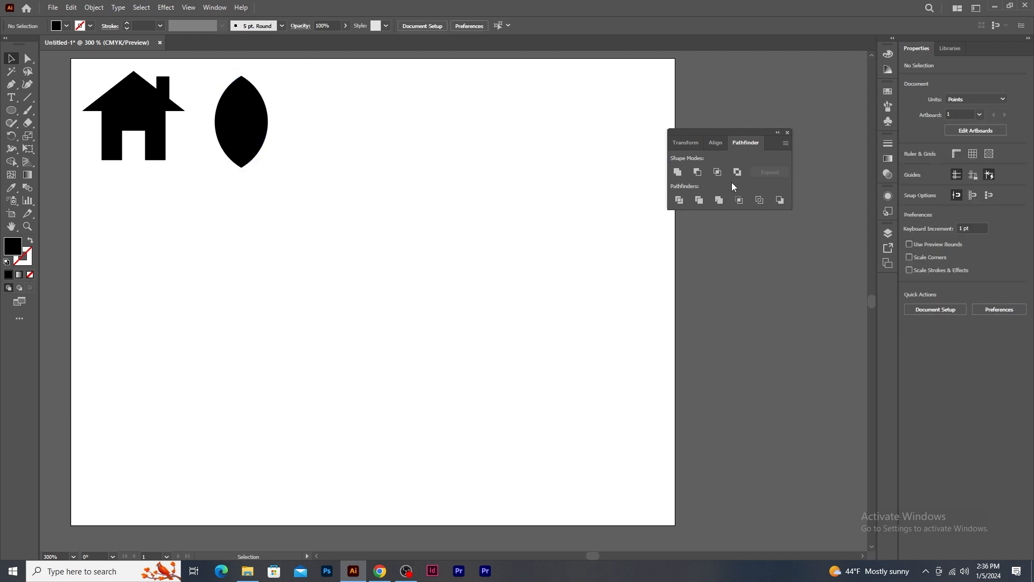
Draw a circle about 226 pt in diameter and place a horizontally offset copy that partly overlaps it
left_click(11, 113)
left_click_drag(278, 297, 352, 384)
left_click(11, 58)
left_click_drag(300, 291, 385, 292)
Remove the overlap of the two circles with the Exclude shape mode and deselect the result
left_click_drag(167, 226, 434, 410)
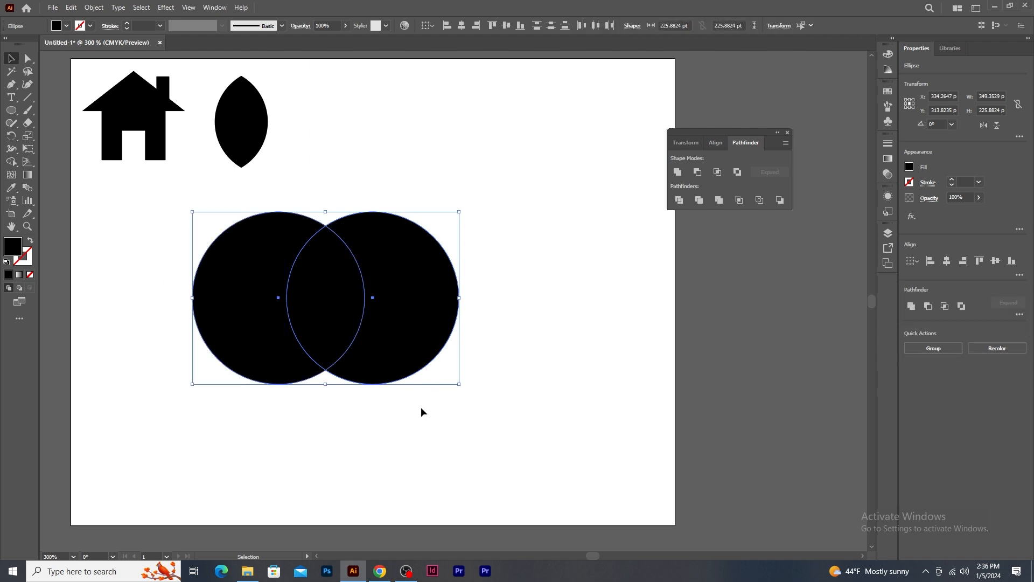
left_click(738, 172)
left_click(528, 243)
Shrink the excluded circle pair to about 192 pt wide, place it beside the leaf shape and deselect it
left_click_drag(439, 297, 509, 175)
left_click_drag(531, 89, 501, 131)
left_click_drag(456, 189, 424, 135)
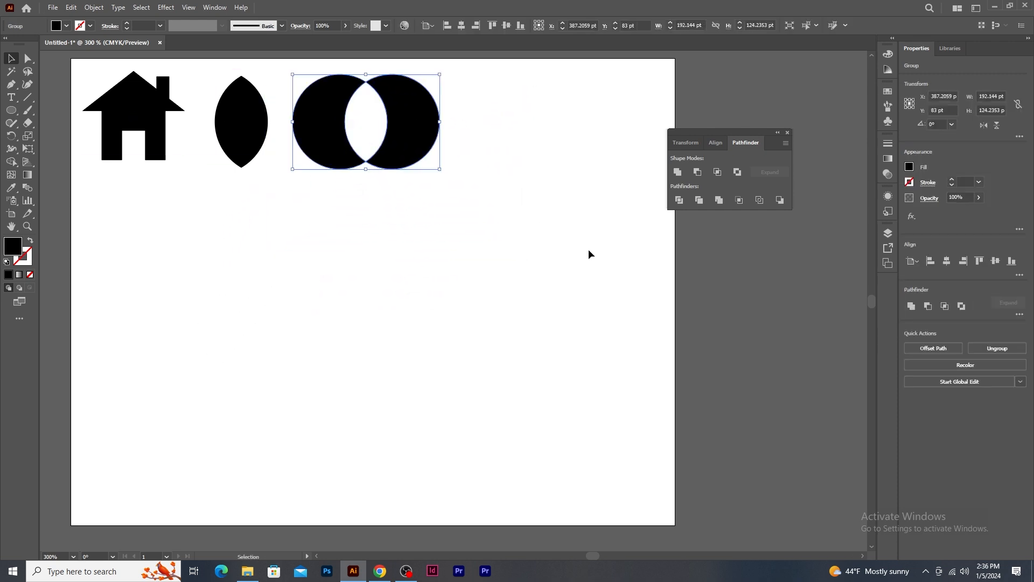
left_click(588, 250)
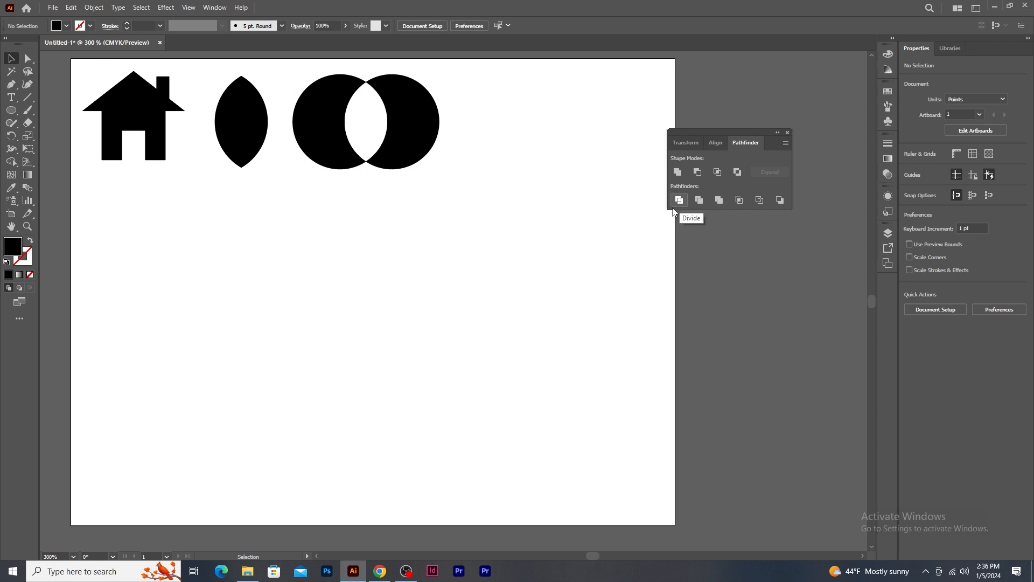
Draw a circle about 202 pt in diameter and repeat an overlapping copy to form a horizontal row of four
left_click(12, 110)
left_click_drag(185, 313, 260, 389)
left_click(11, 59)
left_click_drag(212, 323, 268, 335)
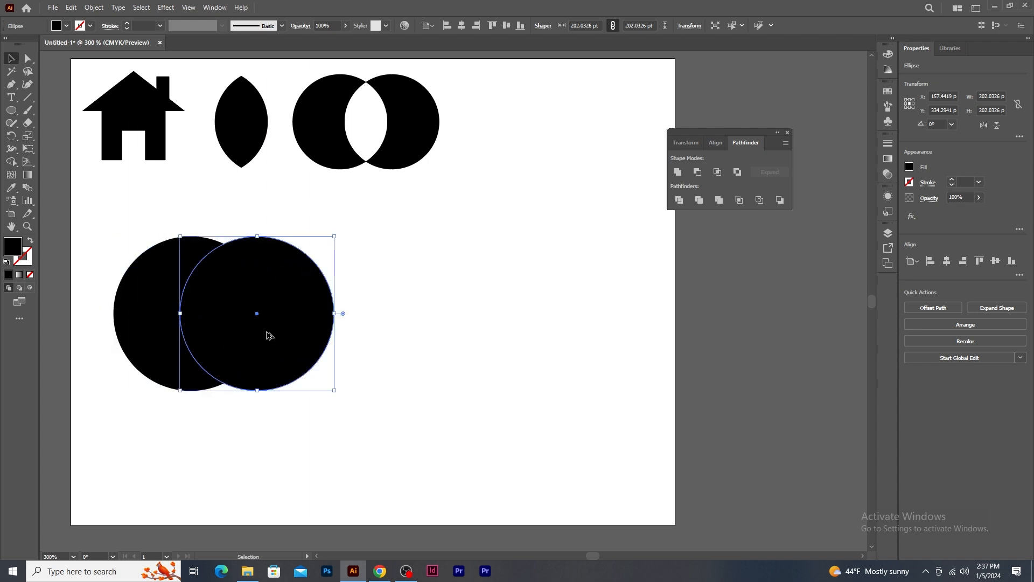
key("ctrl+d")
key("ctrl+d")
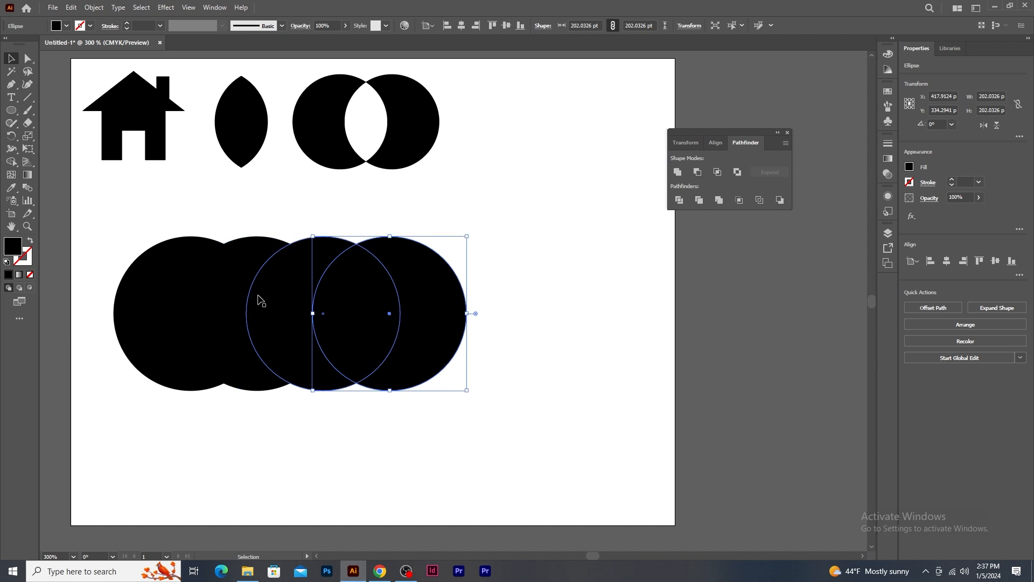
Split the row of four circles with the Divide pathfinder, ungroup the pieces and deselect them
left_click_drag(116, 219, 528, 462)
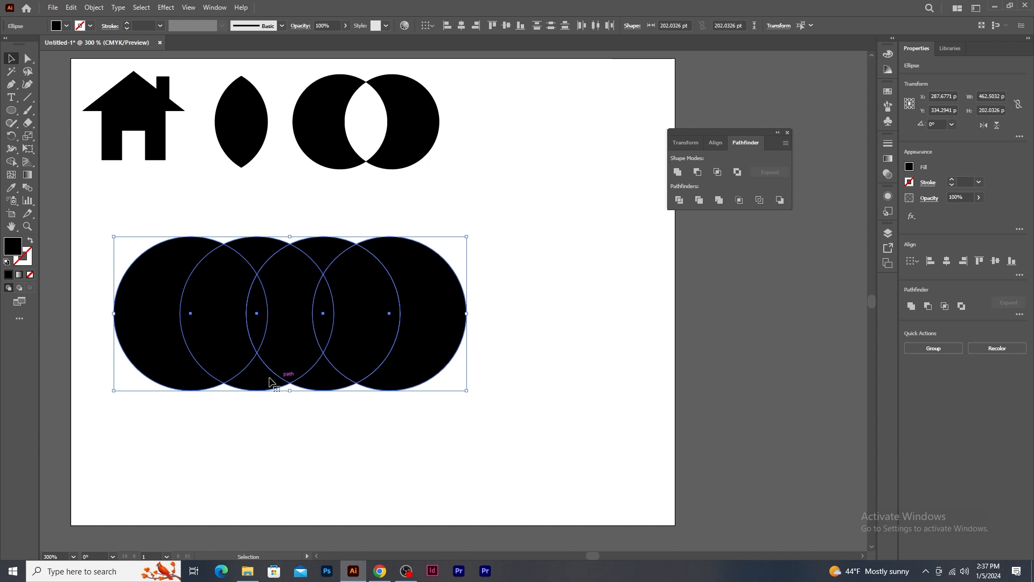
left_click(679, 200)
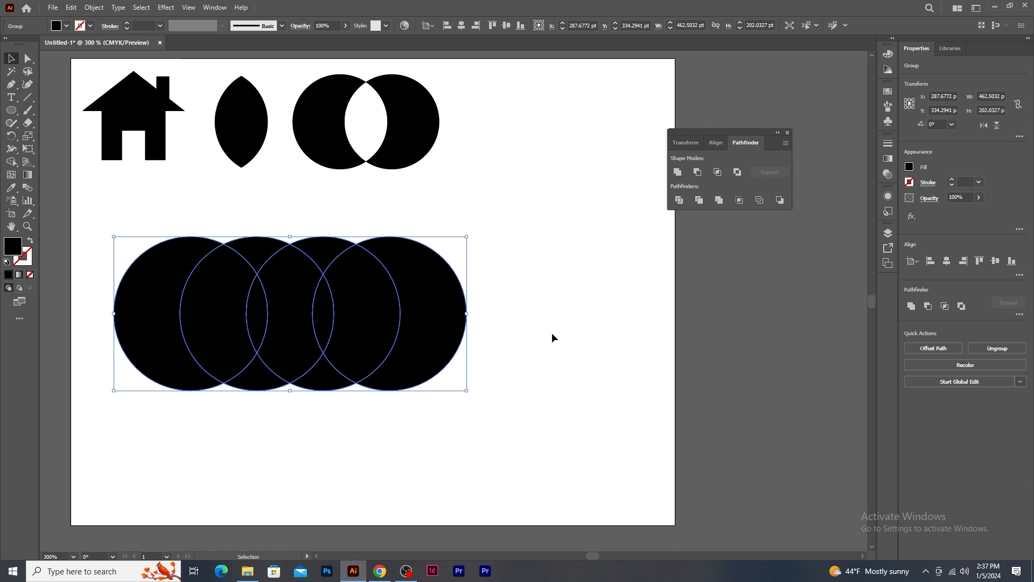
right_click(385, 308)
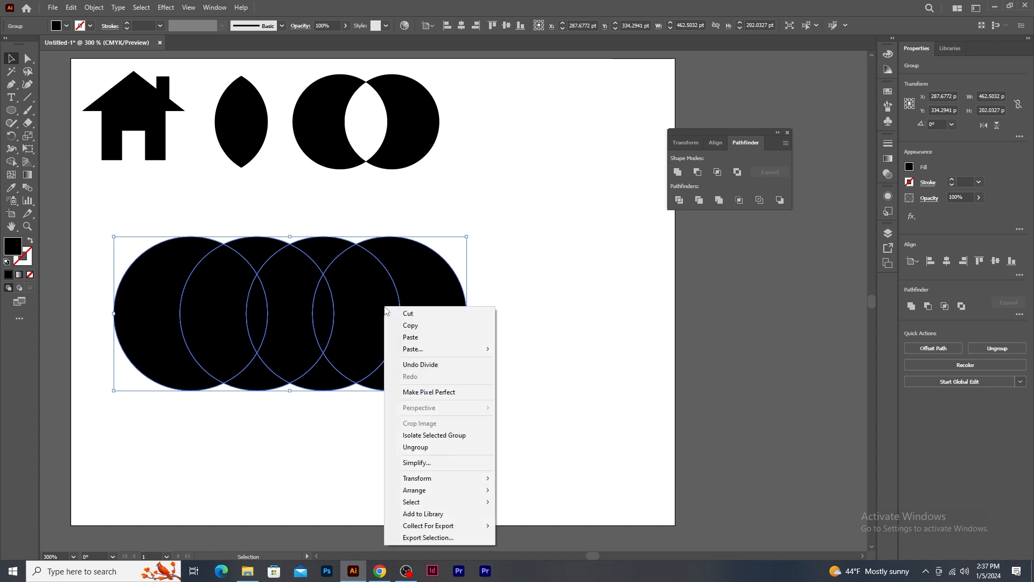
left_click(419, 446)
left_click(396, 434)
Pull the divided circle pieces apart across the artboard and delete all of them
left_click_drag(426, 310, 461, 313)
left_click_drag(319, 312, 391, 312)
left_click_drag(303, 311, 368, 312)
left_click_drag(314, 263, 572, 260)
left_click_drag(328, 388, 558, 378)
left_click_drag(217, 318, 195, 296)
key("ctrl+z")
left_click_drag(257, 254, 259, 237)
left_click_drag(257, 385, 258, 412)
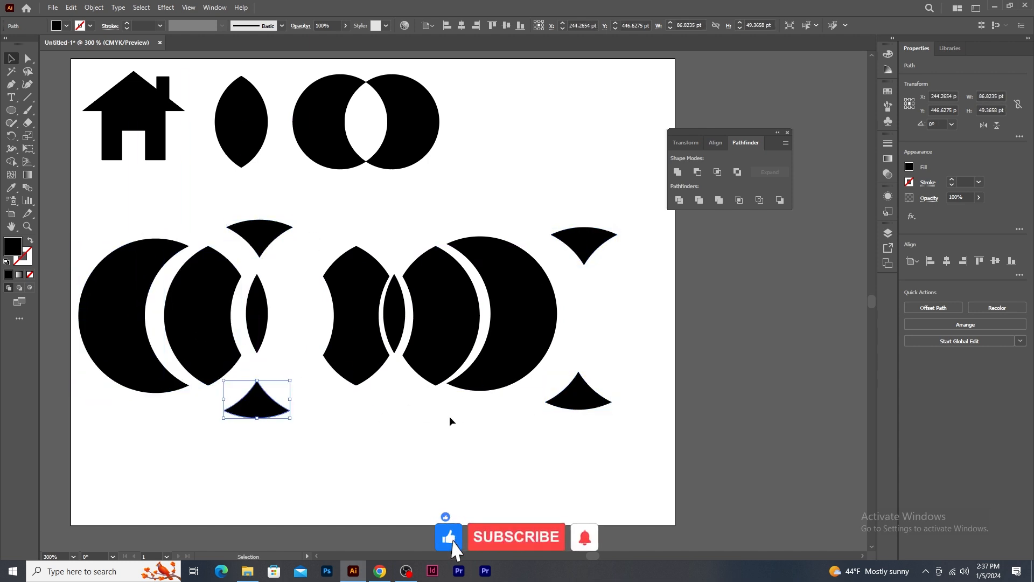
left_click_drag(119, 198, 654, 468)
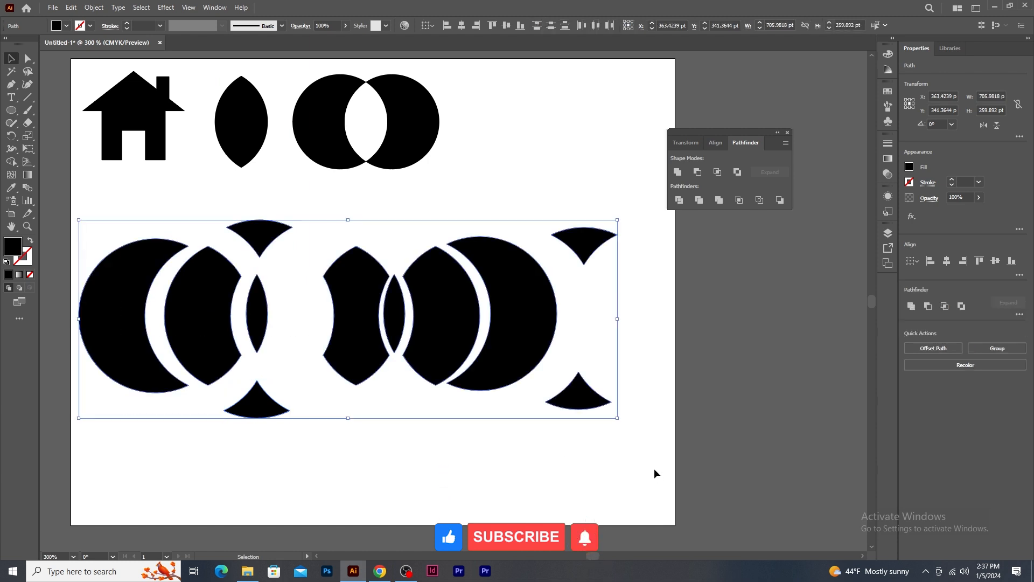
key("Delete")
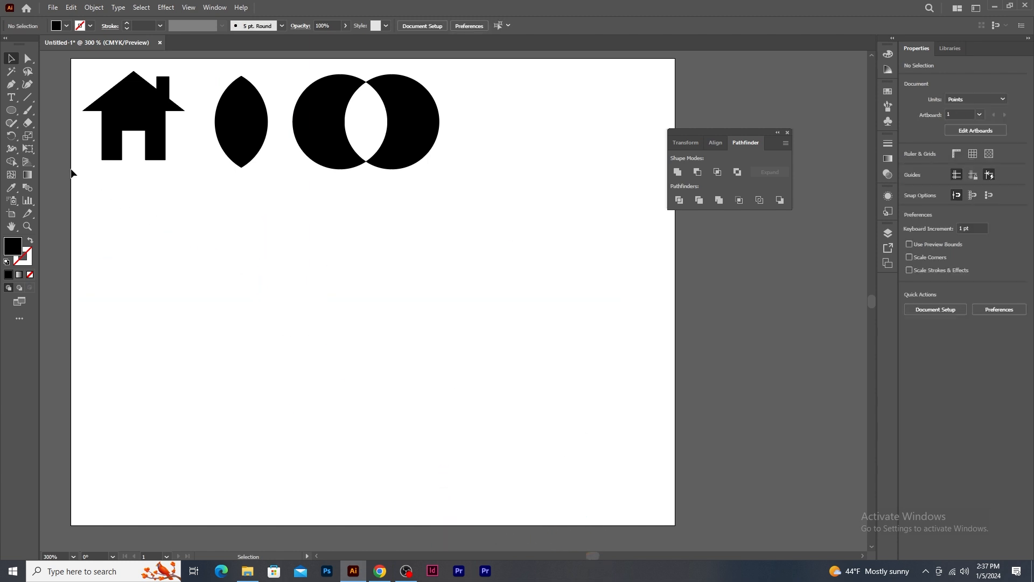
Draw a circle 192 pt in diameter and a vertical line about 365 pt long with a 2 pt stroke through its centre
left_click(11, 110)
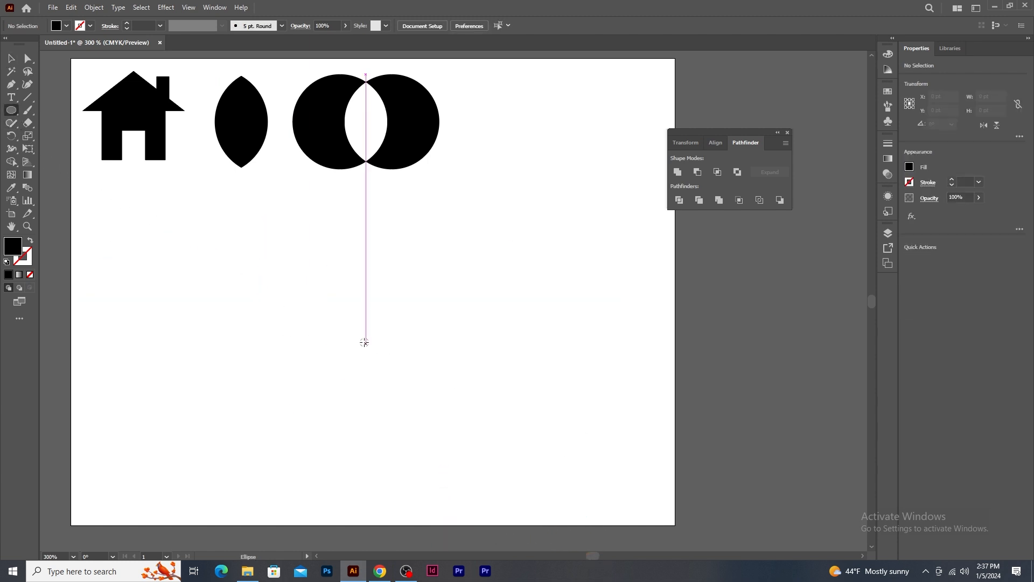
left_click_drag(366, 335, 401, 409)
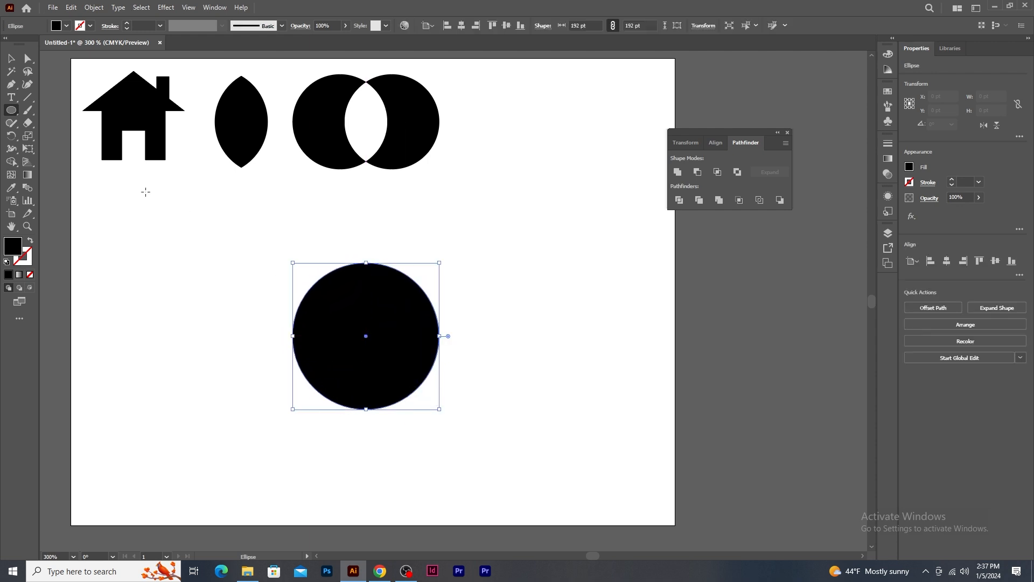
left_click(33, 98)
left_click_drag(366, 205, 370, 483)
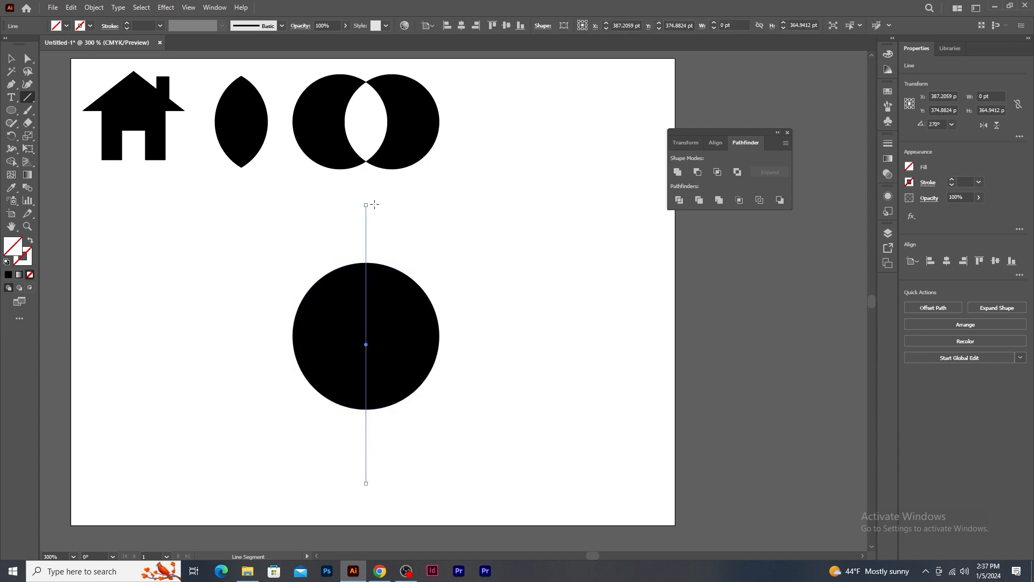
left_click(126, 23)
left_click(126, 23)
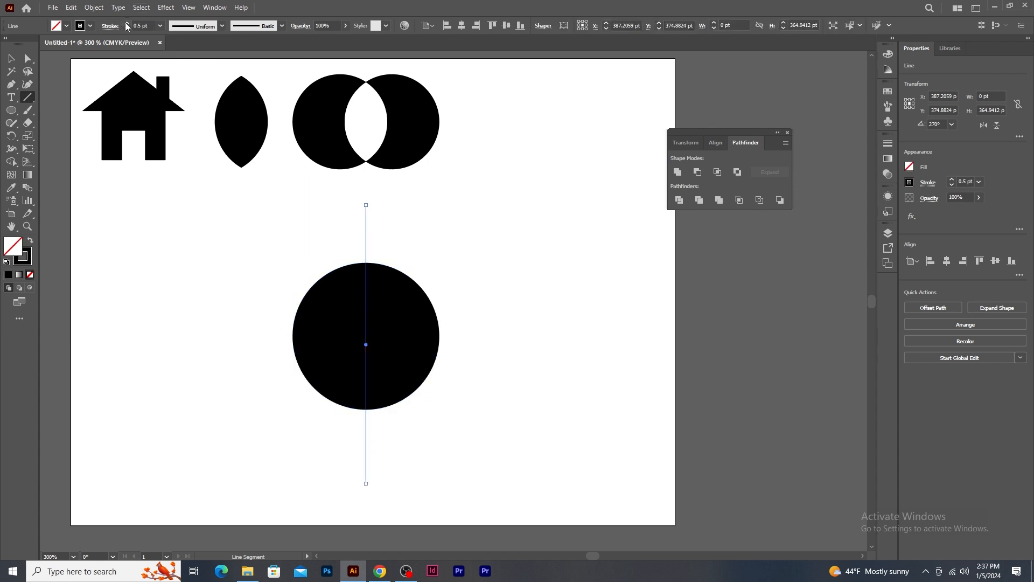
left_click(15, 57)
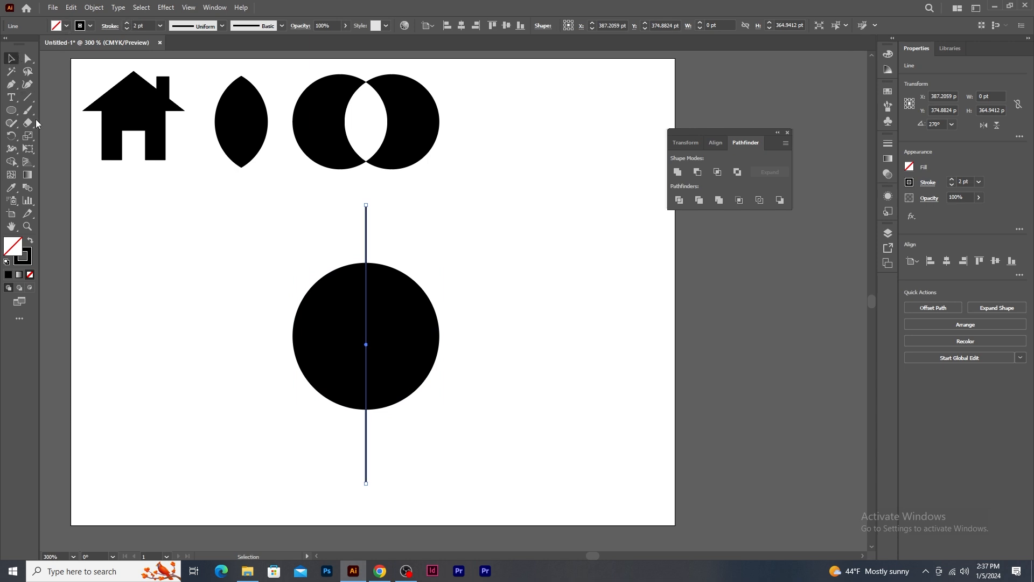
Show the rulers and place a vertical and a horizontal guide crossing at the circle's centre
key("ctrl+r")
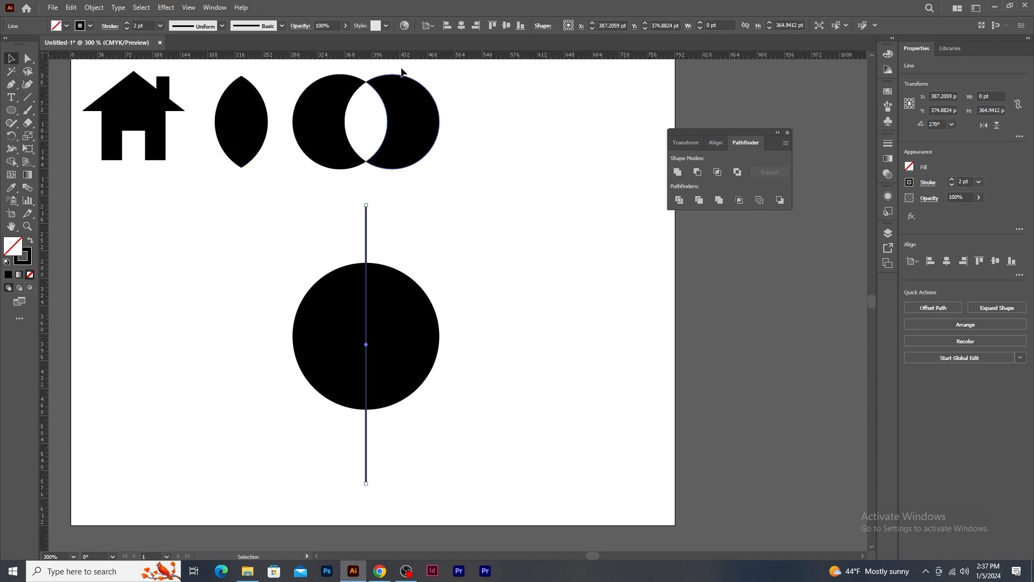
left_click_drag(399, 55, 403, 336)
left_click(387, 330)
left_click_drag(44, 264, 366, 248)
left_click(451, 280)
Nudge the circle so its centre sits exactly on the intersection of the two guides
left_click(383, 335)
key("a")
key("ctrl+equal")
key("ctrl+equal")
key("ctrl+equal")
key("ctrl+equal")
key("v")
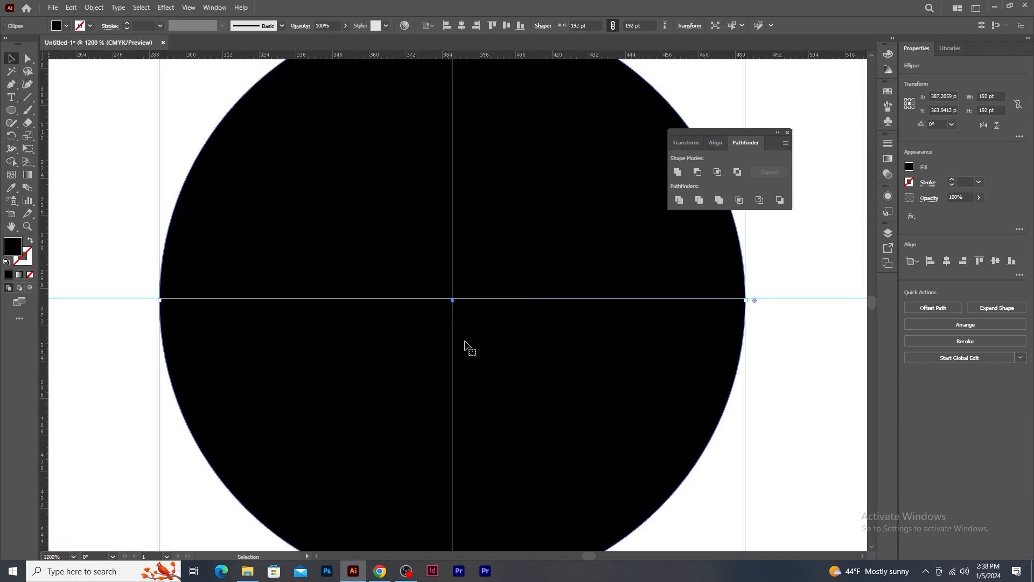
left_click_drag(453, 302, 452, 298)
key("ctrl+minus")
key("ctrl+minus")
key("ctrl+minus")
key("ctrl+minus")
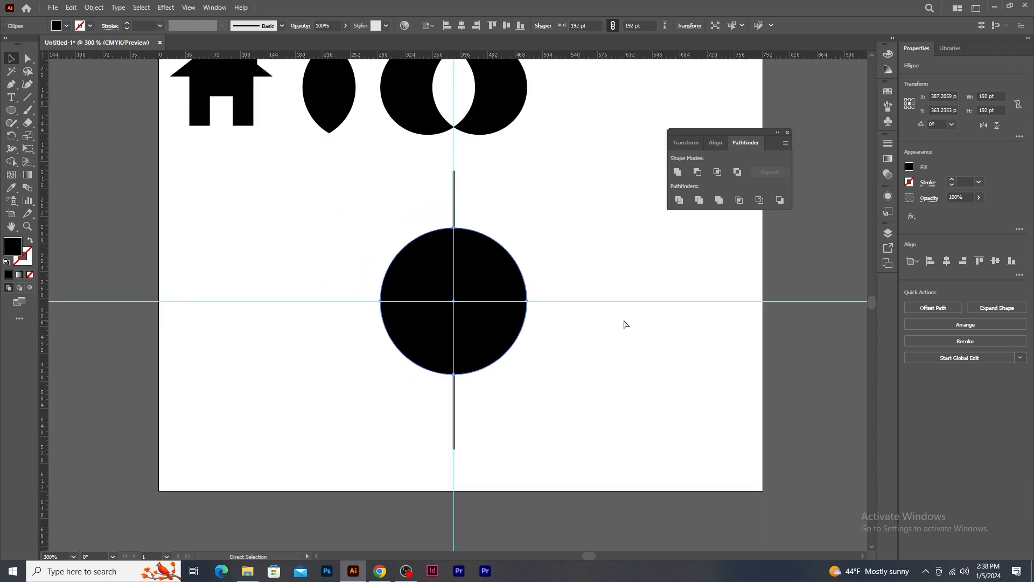
Copy the line rotated by 360/10 degrees about the circle's centre and repeat it three times for five evenly spaced lines
left_click(454, 198)
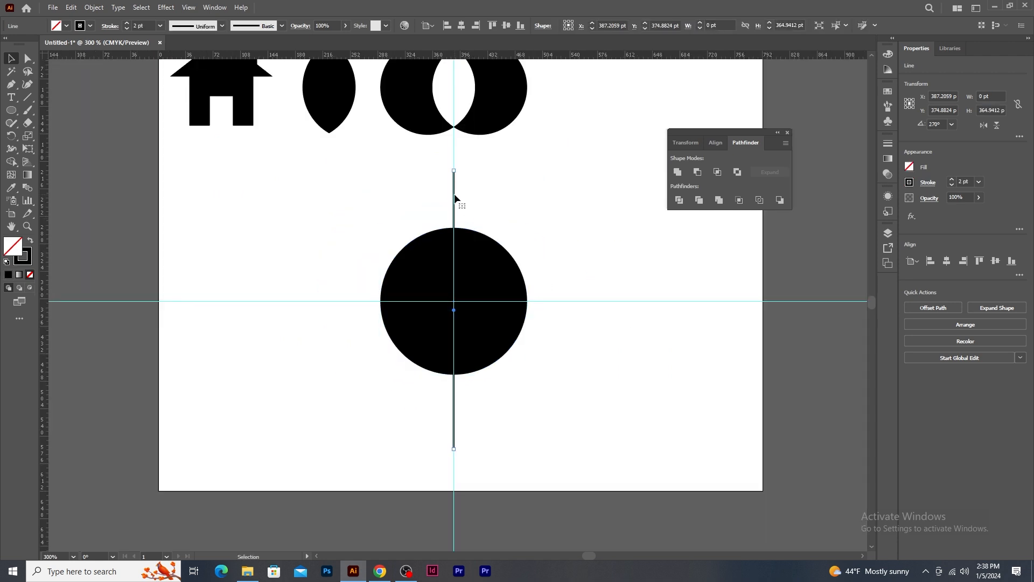
left_click(12, 137)
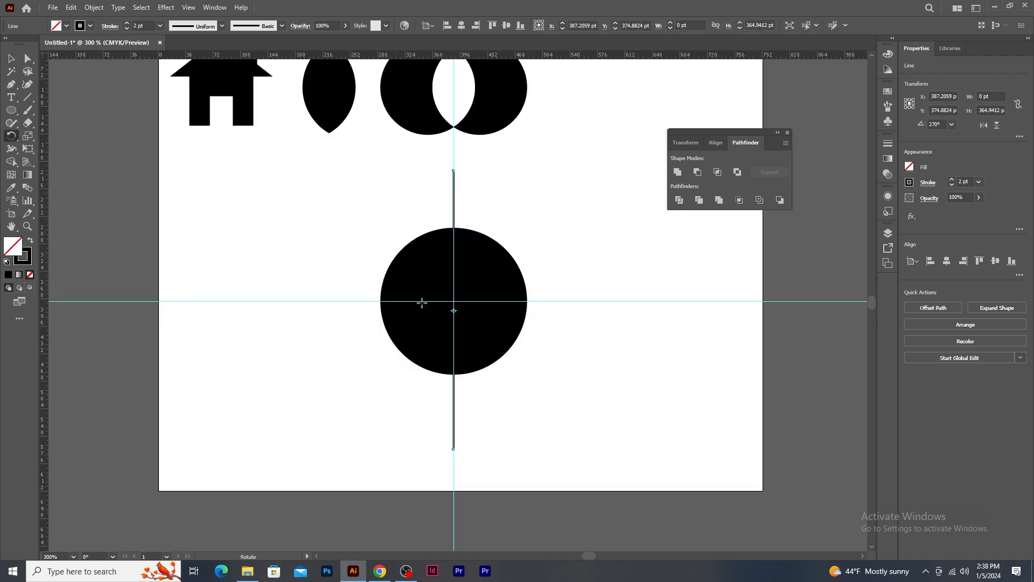
left_click(454, 302, "alt")
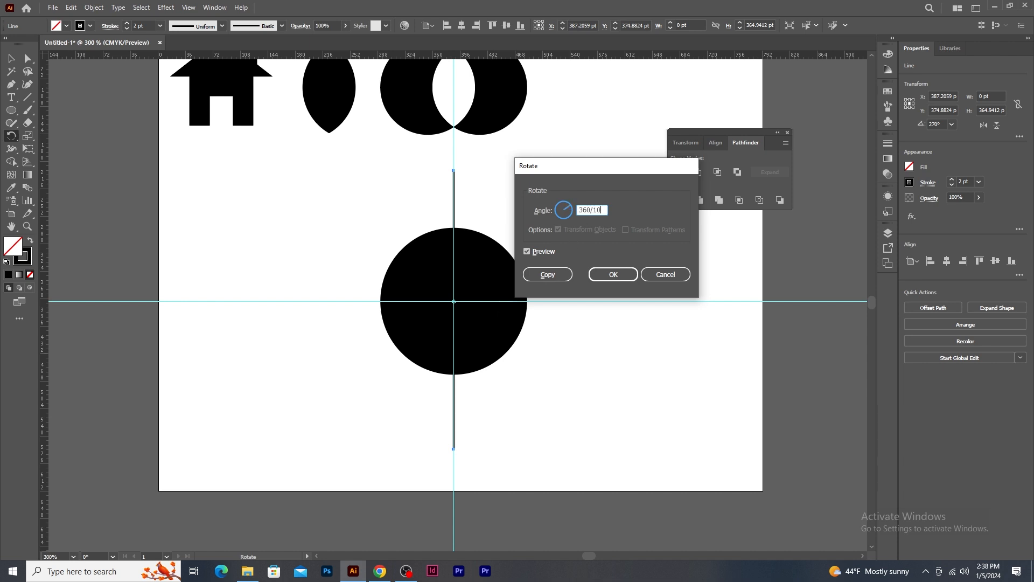
left_click(560, 273)
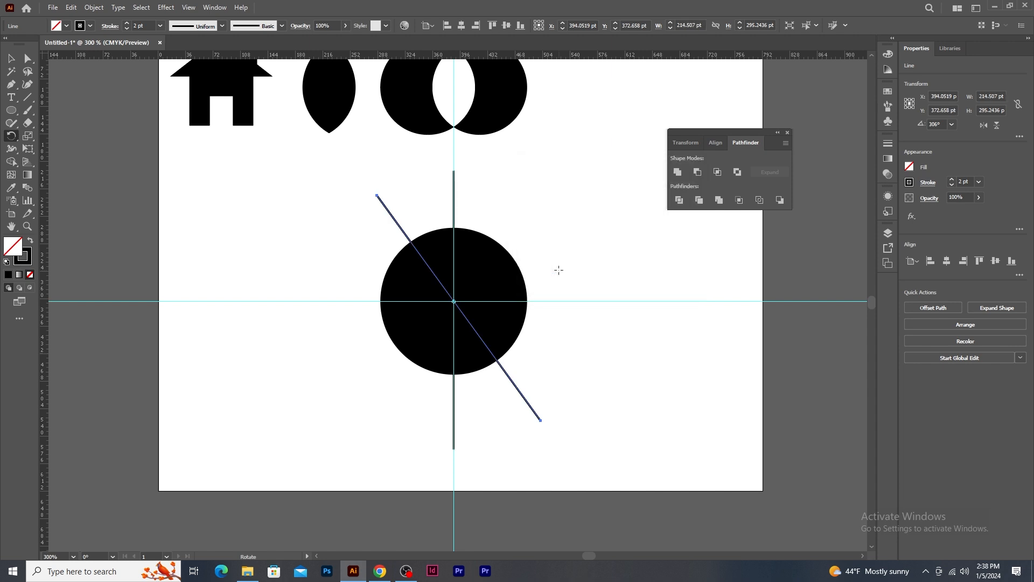
key("ctrl+d")
key("ctrl+d")
key("ctrl+d")
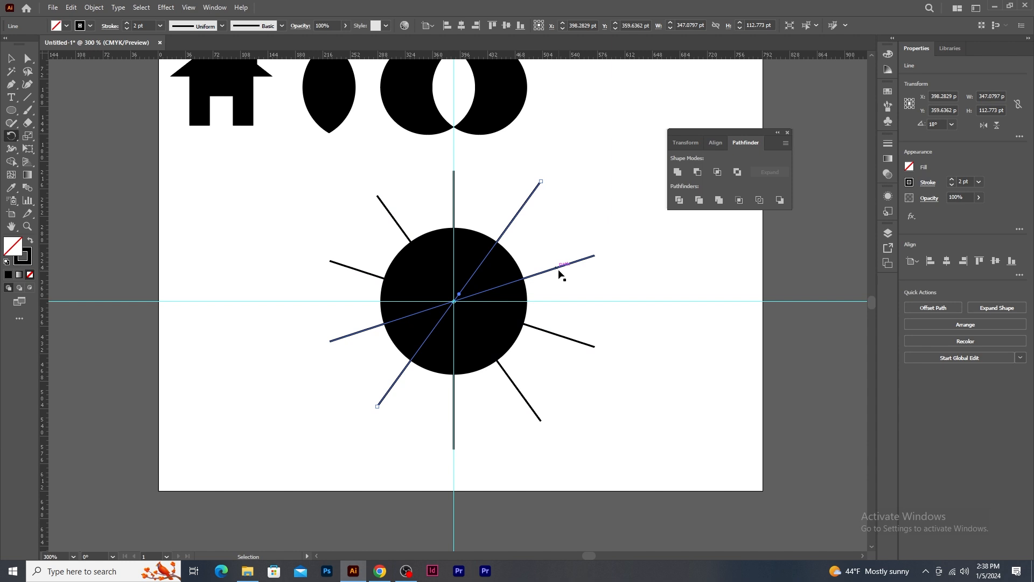
Cut the circle along the five lines with the Divide pathfinder, ungroup the wedges and deselect them
left_click(11, 59)
left_click_drag(318, 162, 589, 416)
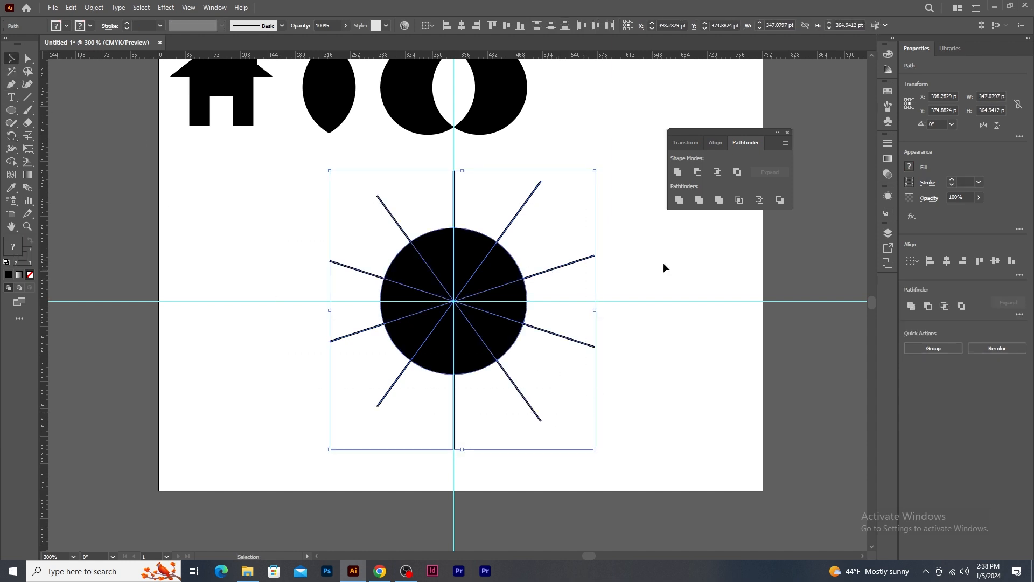
left_click(680, 202)
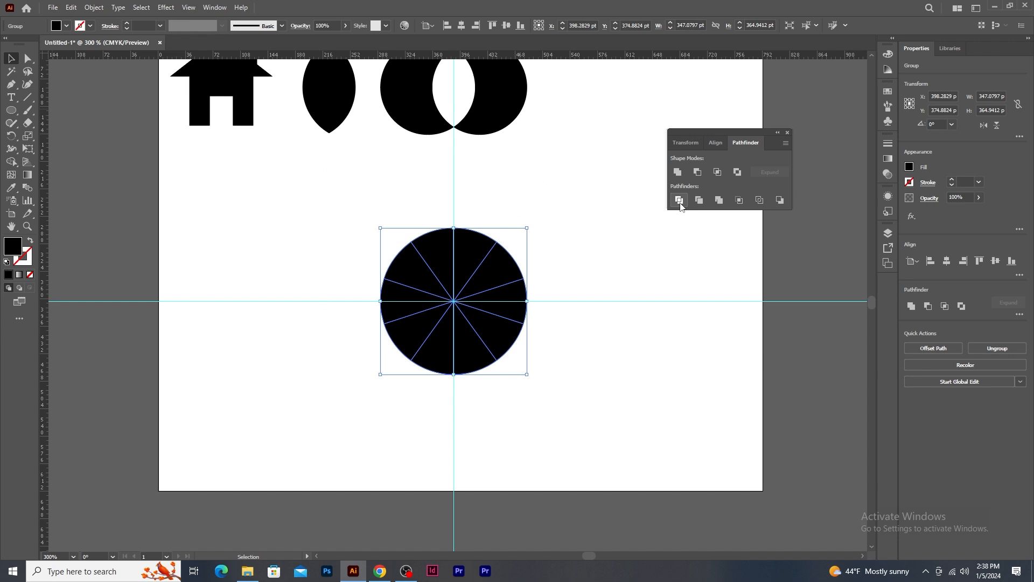
right_click(485, 280)
left_click(514, 418)
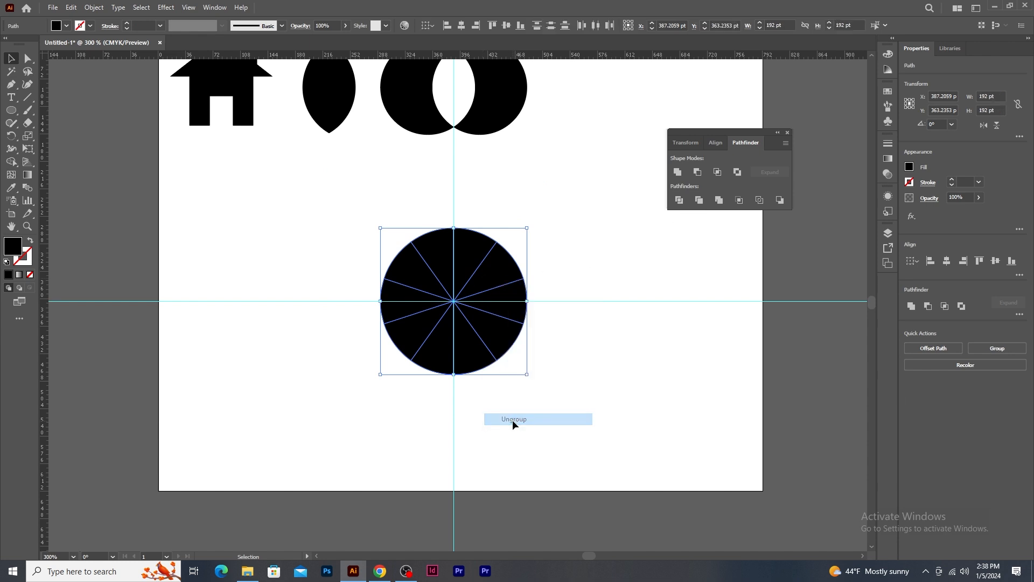
left_click(518, 432)
Pull several wedges outward from the divided circle and delete all of the wedges
left_click(504, 347)
left_click_drag(505, 346, 543, 366)
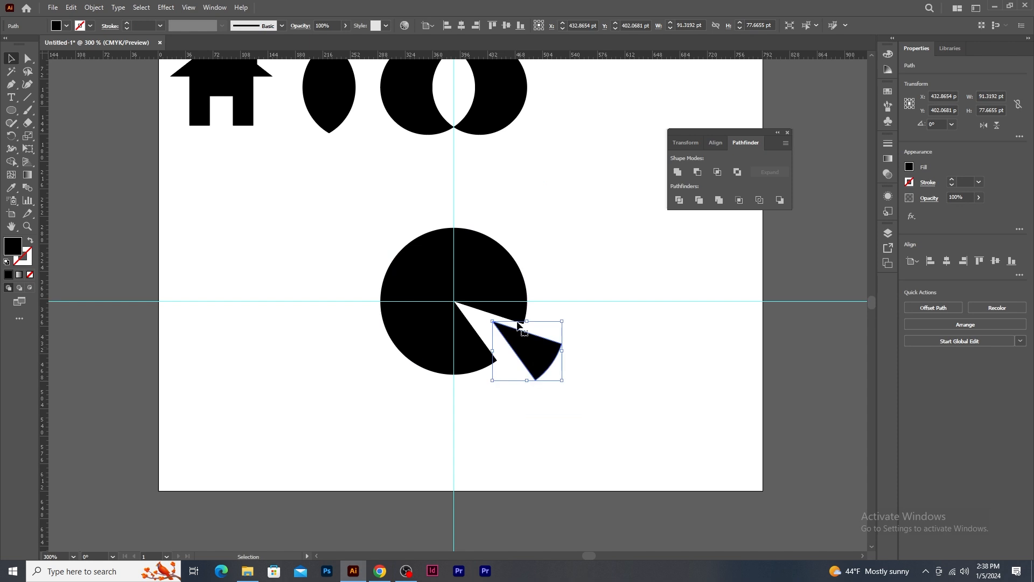
left_click_drag(503, 288, 538, 247)
left_click_drag(475, 256, 475, 226)
left_click_drag(440, 245, 413, 223)
left_click_drag(404, 292, 375, 289)
left_click_drag(413, 338, 392, 358)
left_click_drag(467, 355, 477, 385)
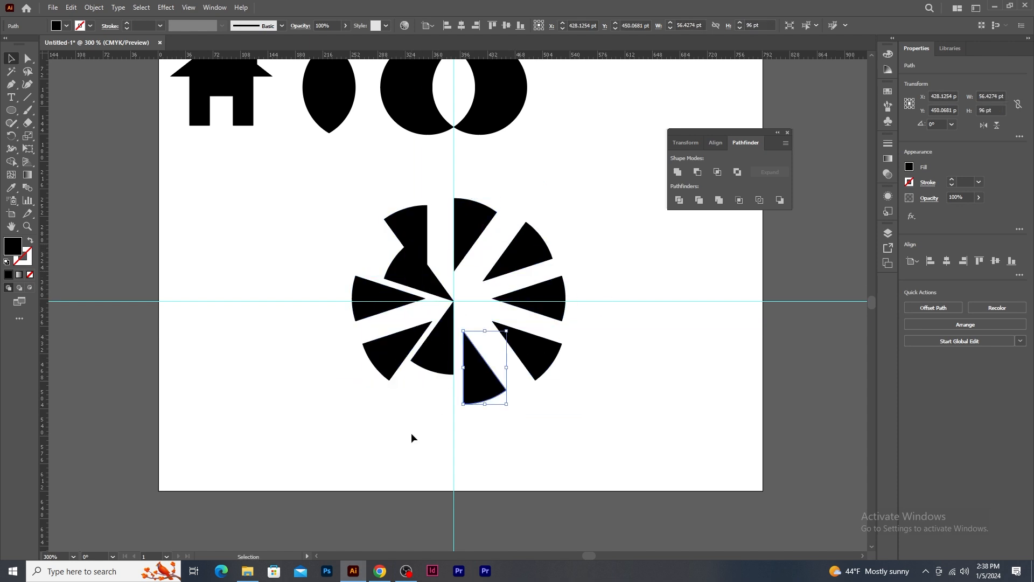
left_click_drag(329, 196, 580, 409)
key("Delete")
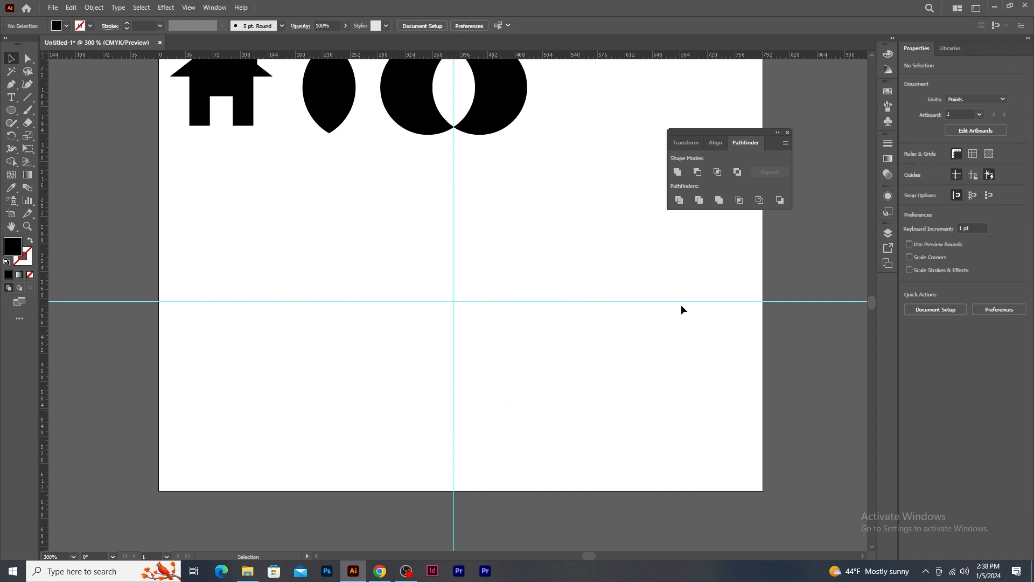
Hide the guides and create two overlapping black circles about 215 pt in diameter below the existing shapes
key("ctrl+semicolon")
left_click_drag(499, 200, 460, 250)
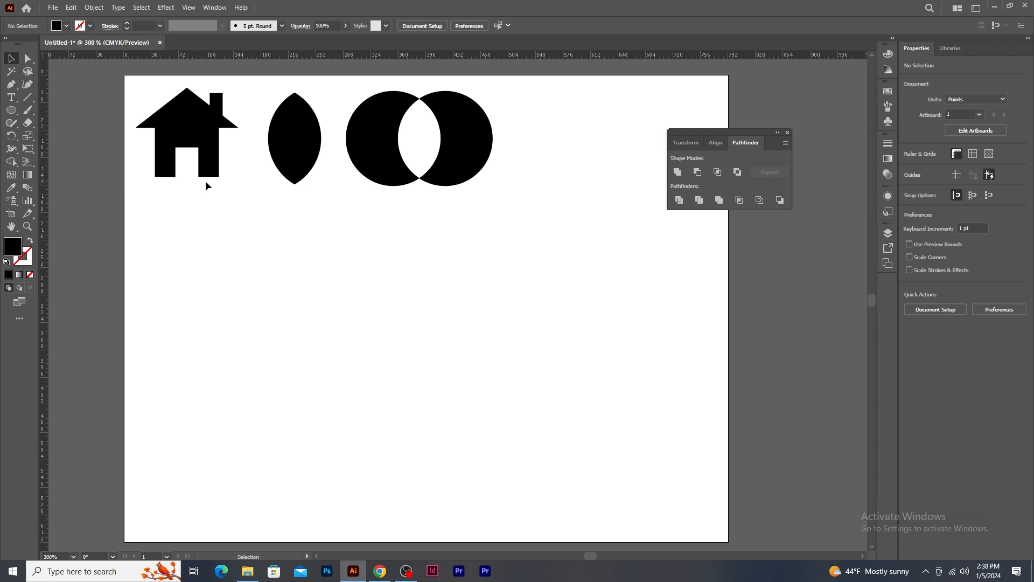
left_click(11, 110)
left_click_drag(306, 326, 388, 408)
left_click(11, 59)
left_click_drag(326, 312, 375, 318)
Apply the Trim pathfinder to both circles, then ungroup the result and pull the front circle away from the crescent
left_click_drag(479, 236, 224, 416)
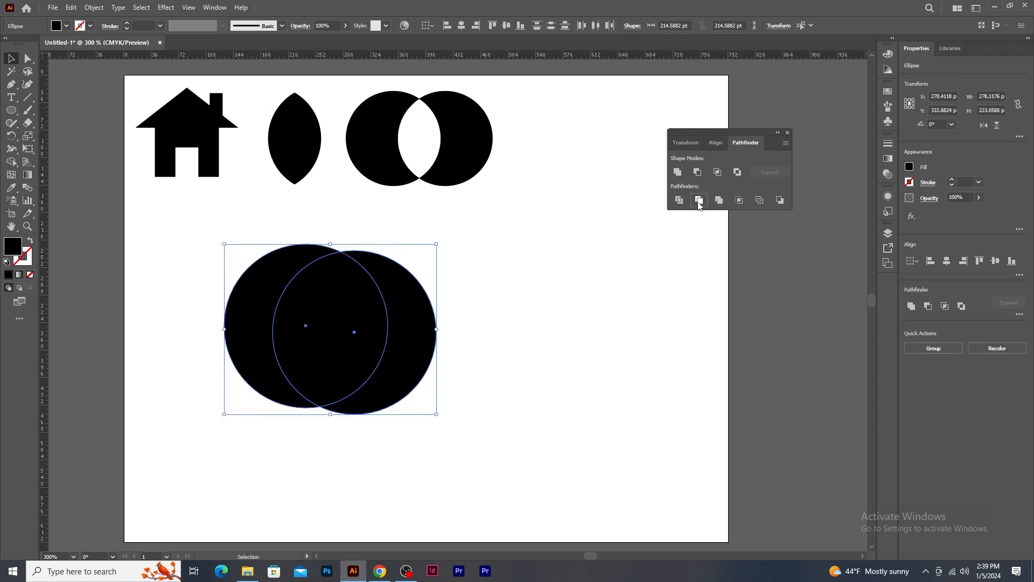
left_click(699, 200)
right_click(341, 306)
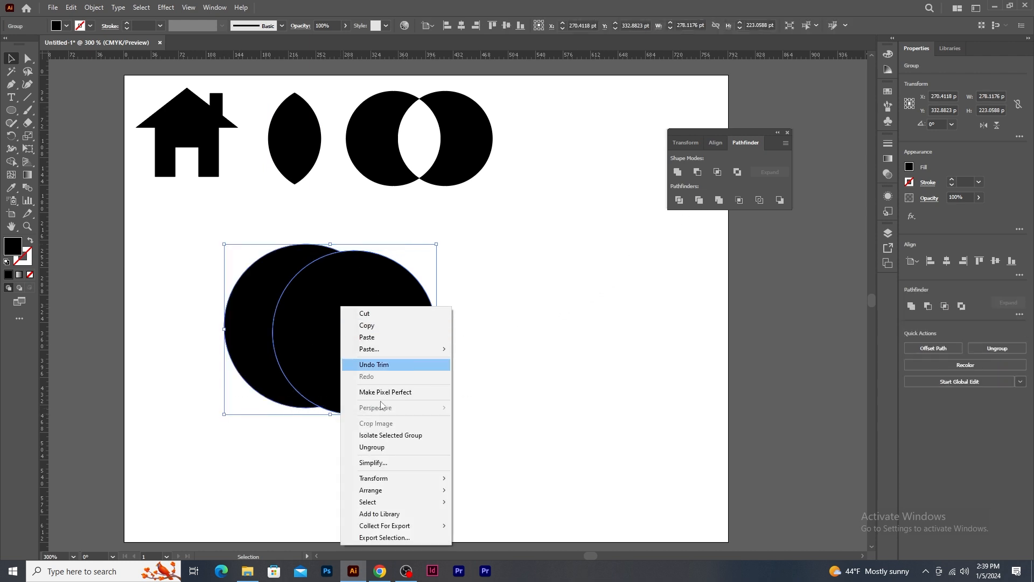
left_click(371, 446)
left_click(488, 412)
left_click_drag(364, 336, 412, 353)
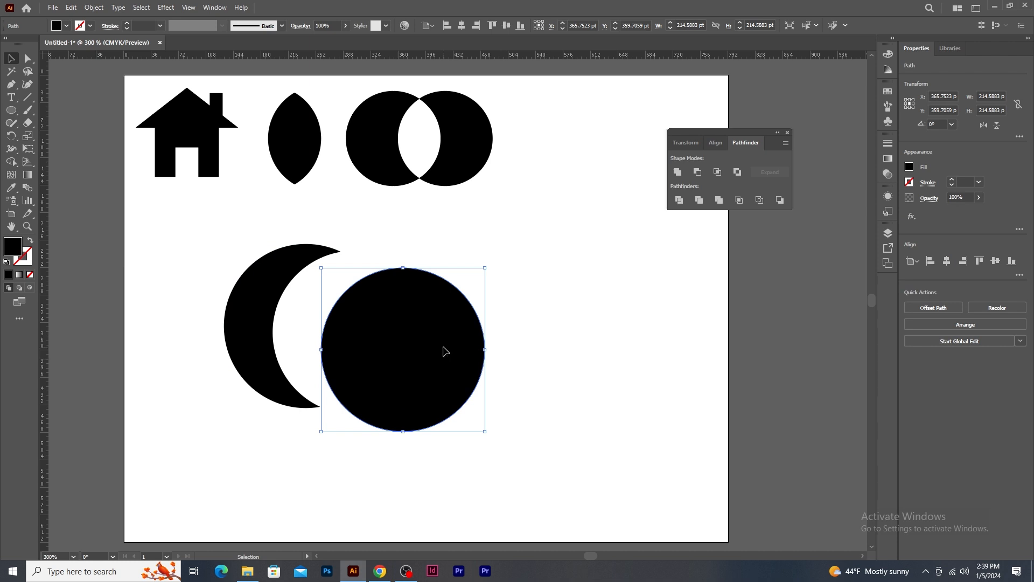
Delete the trimmed circle pieces, the intersected lens shape and the excluded circles, keeping only the house
left_click_drag(187, 237, 445, 404)
key("Delete")
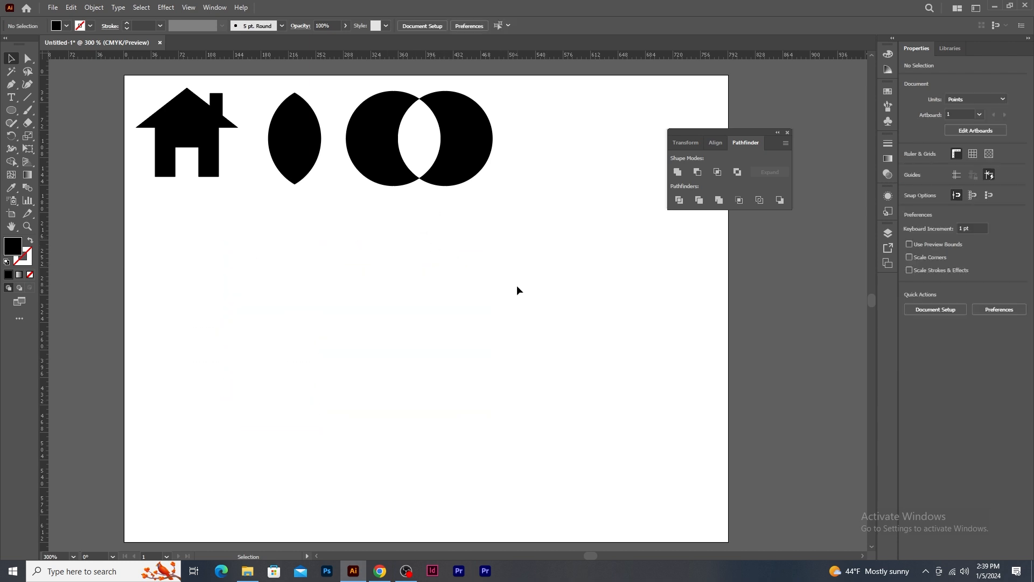
left_click_drag(547, 164, 282, 129)
key("Delete")
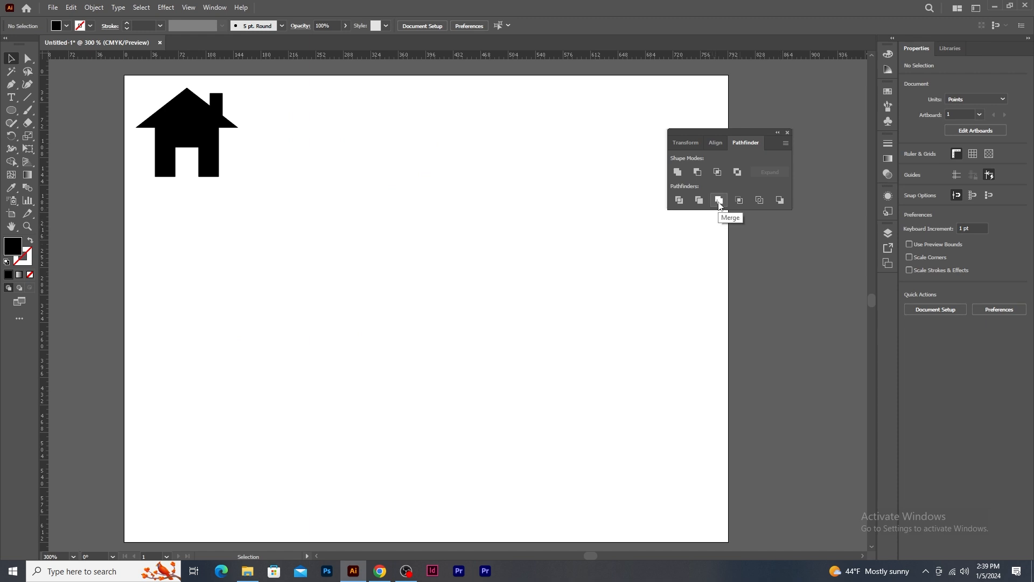
Draw a black square about 175 pt wide and duplicate it diagonally so the two squares overlap at a corner
left_click_drag(15, 114, 50, 112)
mouse_move(284, 271)
left_mouse_down()
mouse_move(377, 363)
mouse_move(351, 338)
left_mouse_up()
left_click(10, 58)
left_click_drag(279, 270, 361, 319)
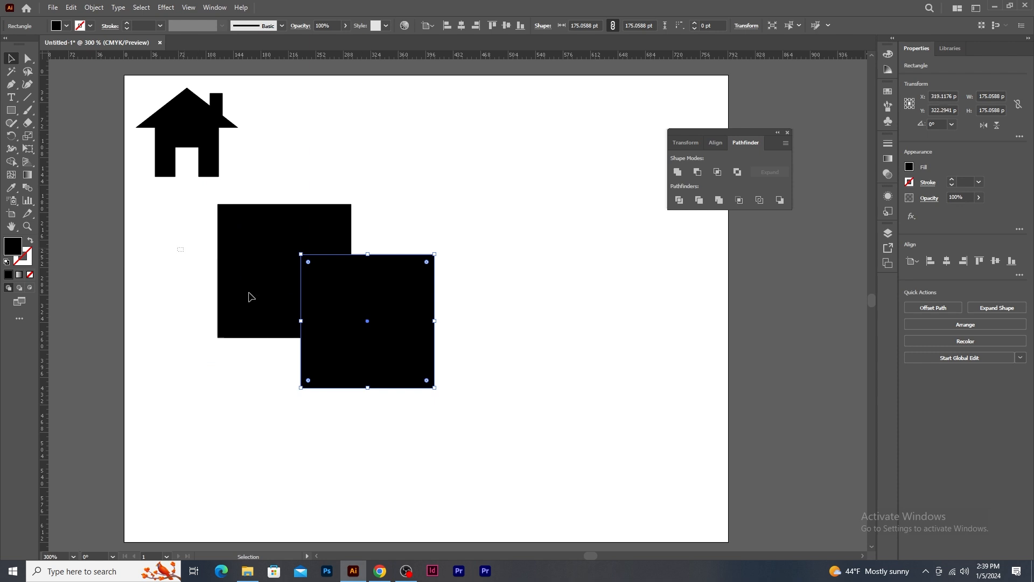
Combine the two overlapping squares with the Merge pathfinder and move the merged shape
left_click_drag(195, 260, 425, 396)
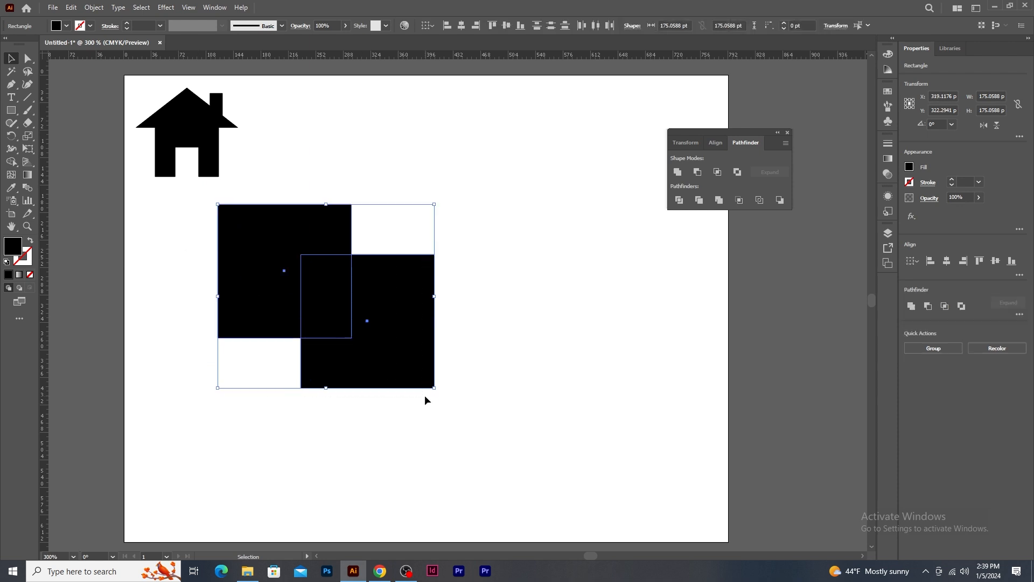
left_click(719, 204)
left_click(589, 354)
left_click_drag(404, 329, 469, 346)
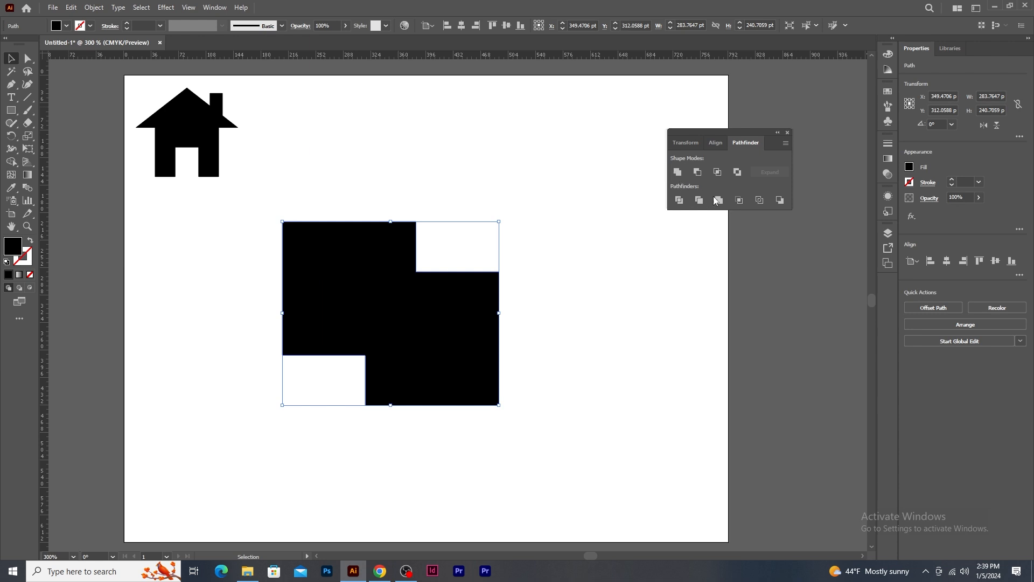
Delete the merged squares from the artboard
left_click(581, 252)
left_click(405, 322)
key("Delete")
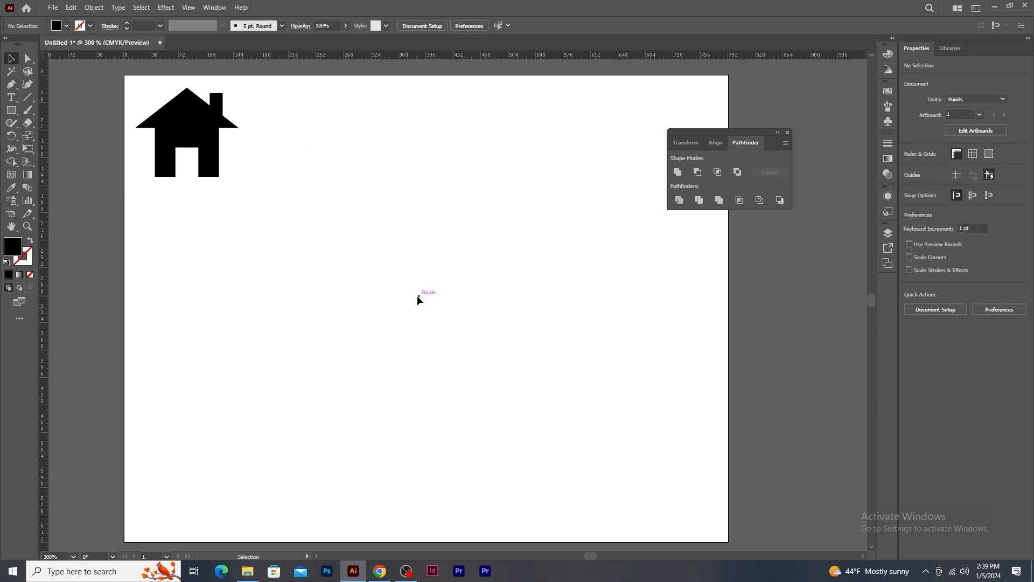
Draw a black rectangle about 172 by 226 pt and round its corners to about 19 pt
left_click(12, 113)
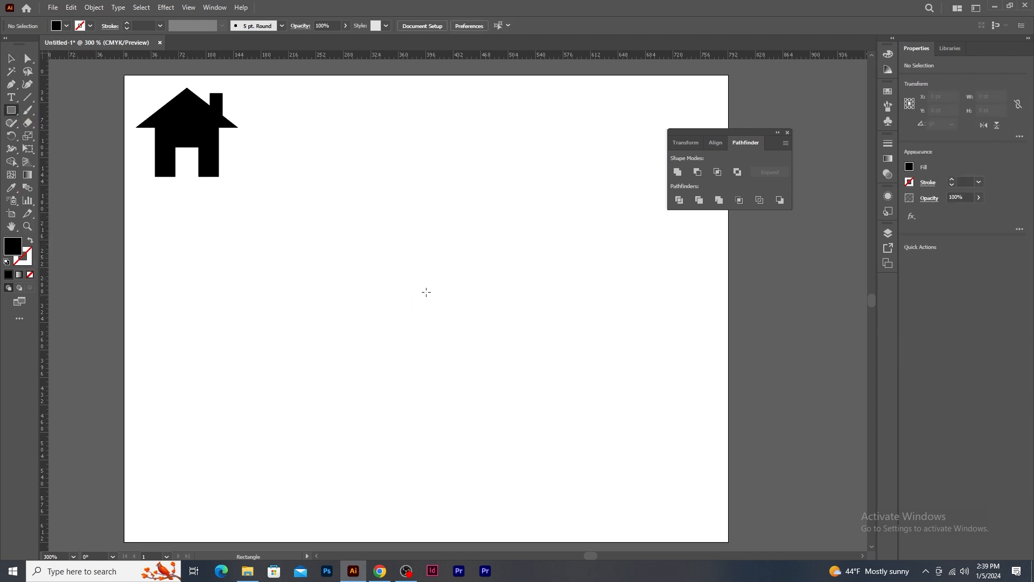
left_click_drag(384, 228, 516, 399)
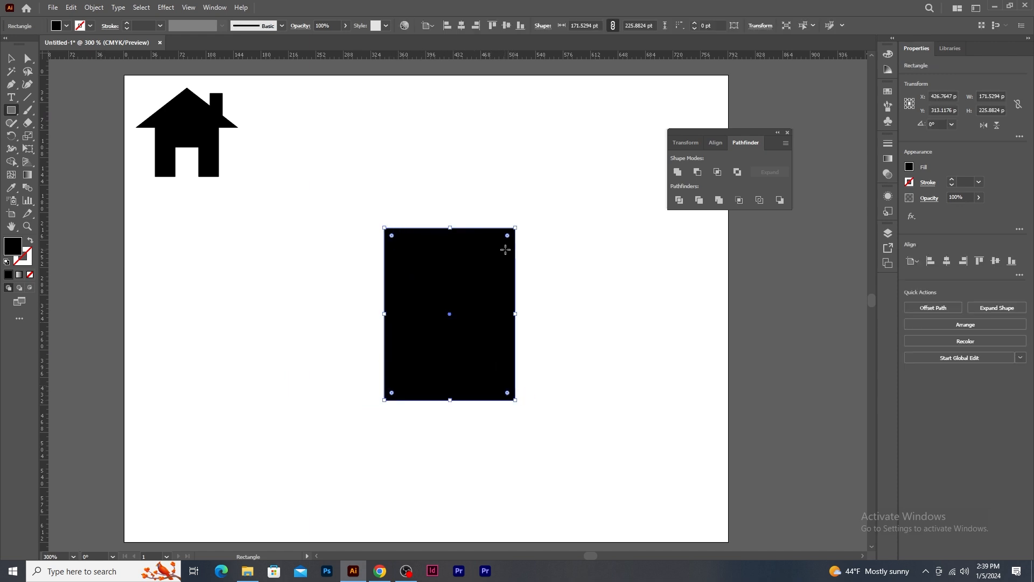
left_click_drag(508, 235, 501, 244)
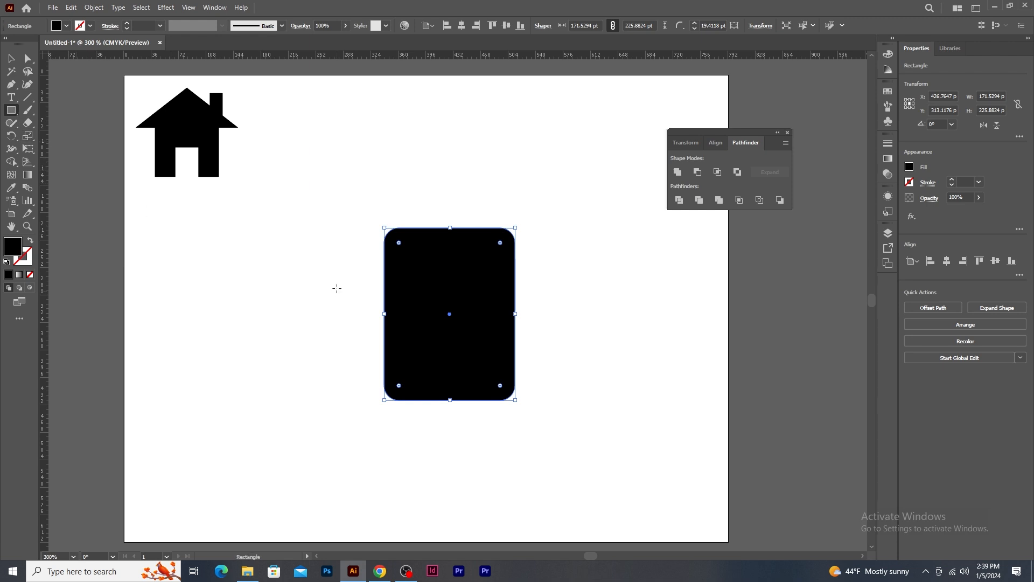
Draw a black rectangle about 90 by 35 pt across the rounded rectangle's left edge with a white 12 pt stroke
left_click_drag(347, 270, 417, 296)
left_click_drag(127, 23, 128, 22)
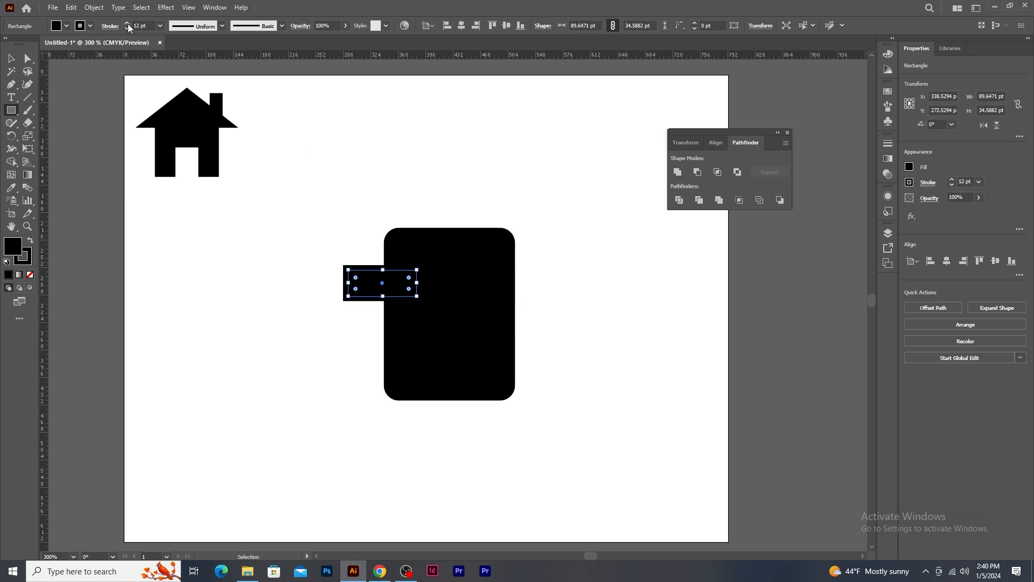
left_click(91, 24)
left_click(22, 45)
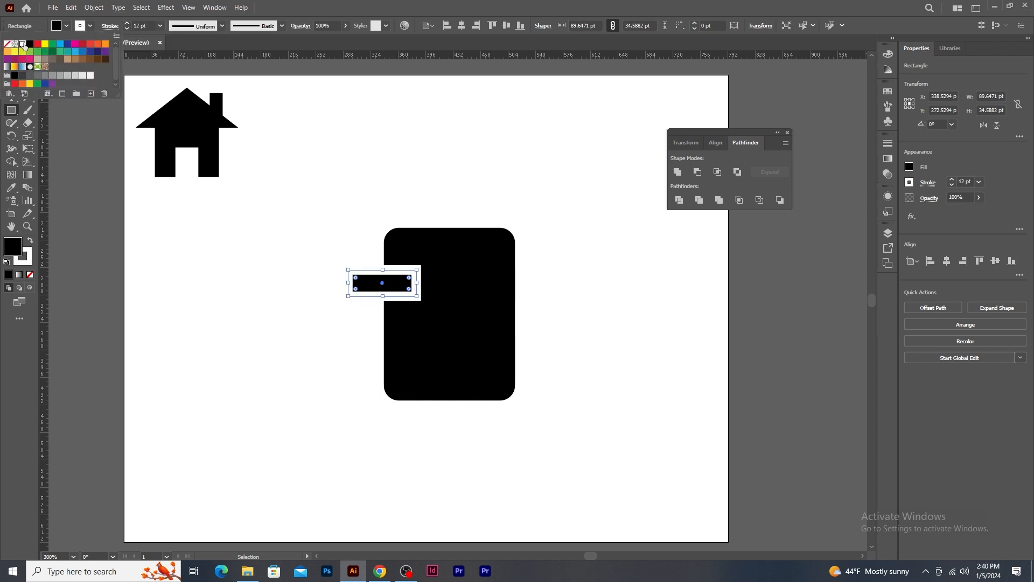
Fully round the small rectangle's corners into a pill and reduce its stroke to 9 pt
left_click(411, 281)
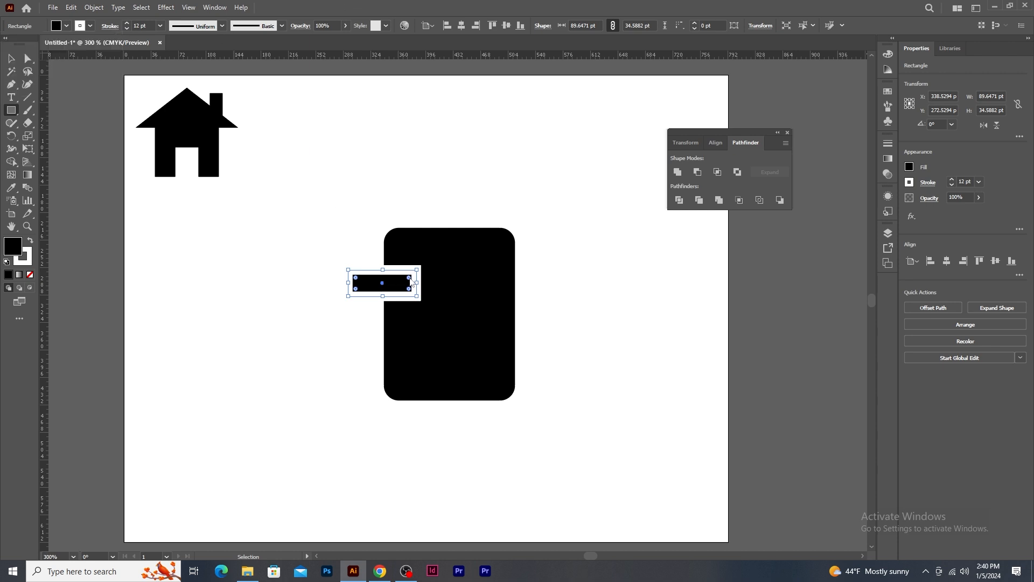
left_click_drag(411, 281, 380, 282)
left_click(127, 28)
left_click(126, 28)
left_click(126, 28)
left_click(11, 58)
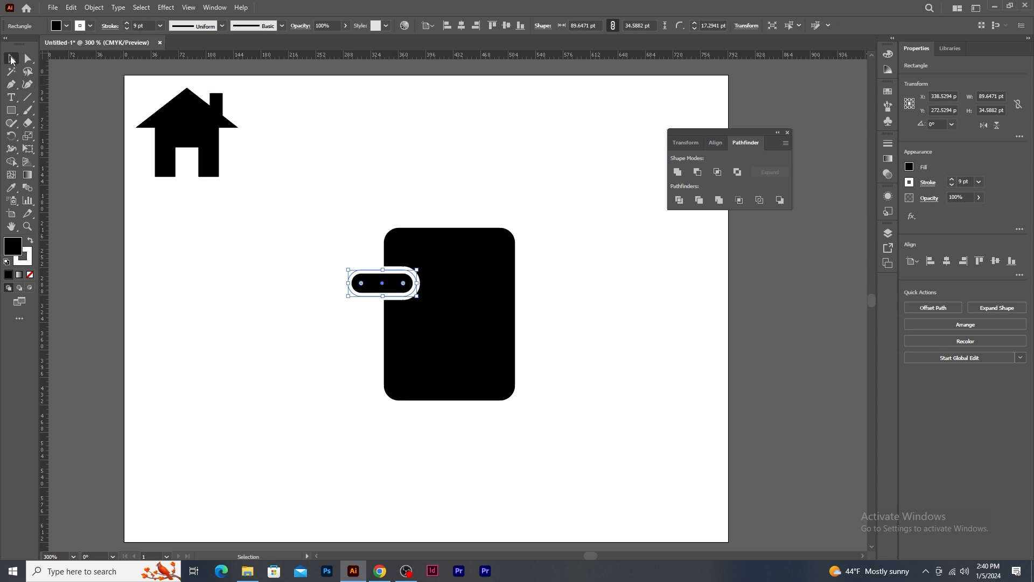
Duplicate the pill twice at equal spacing down the large rectangle's left edge
scroll(395, 327, "up", 2)
left_click_drag(574, 362, 437, 331)
left_click(178, 264)
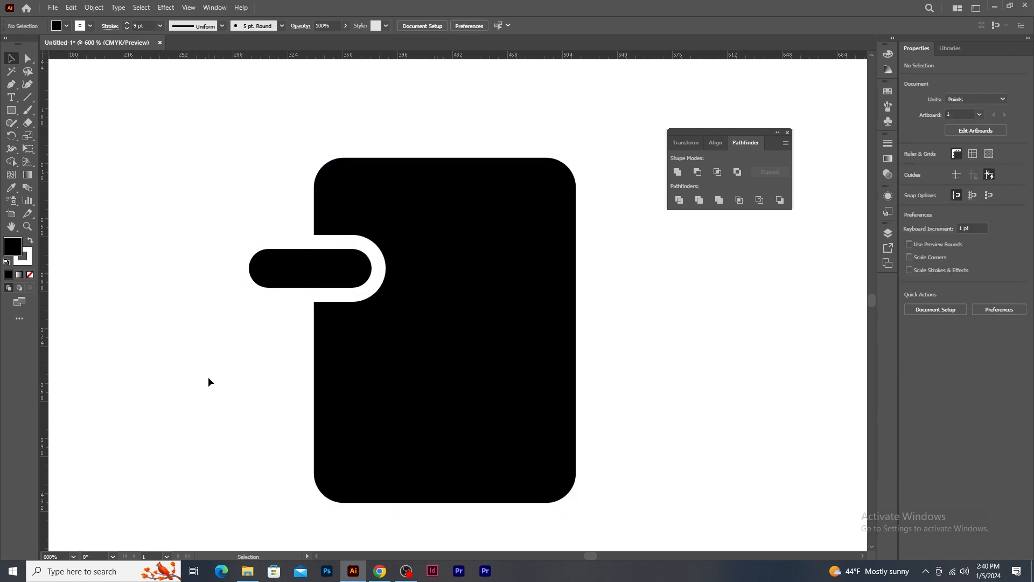
left_click_drag(309, 278, 311, 363)
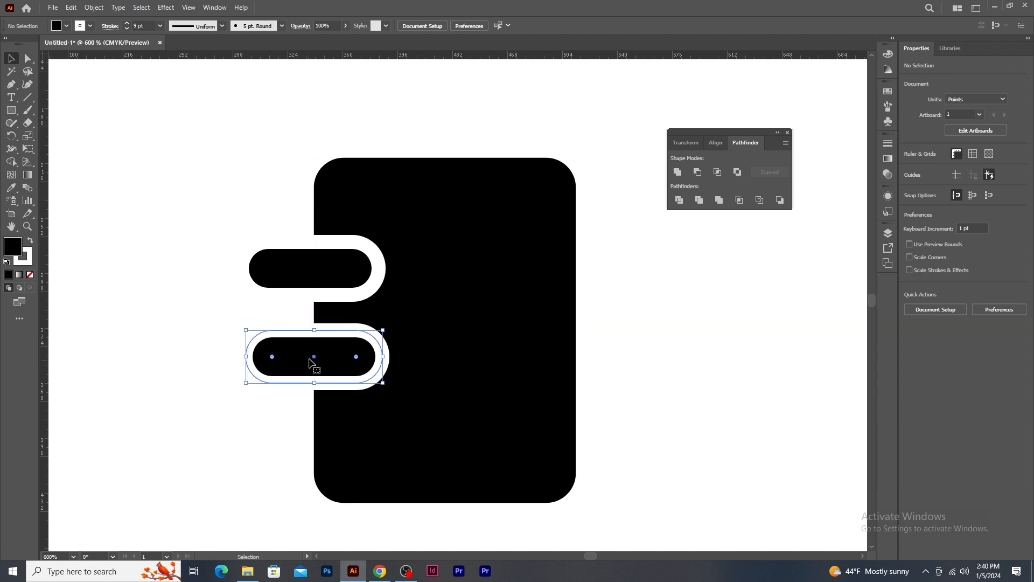
key("ctrl+d")
Shift the three pills up together along the large rectangle's left edge and deselect them
left_click_drag(229, 199, 297, 484)
left_click_drag(297, 448, 299, 419)
left_click(677, 389)
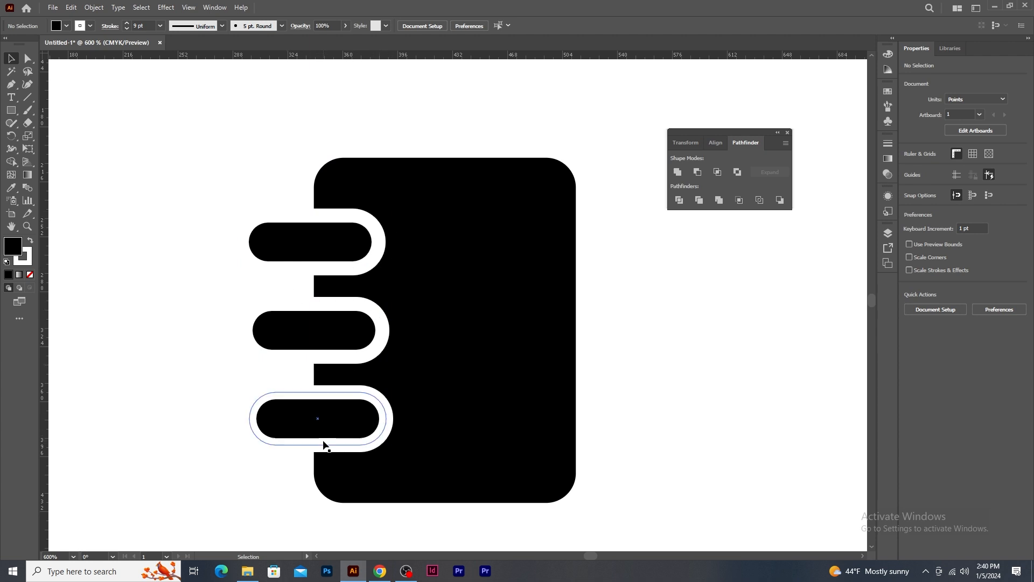
Move the large rectangle and three pills off the artboard onto the grey canvas and deselect them
left_click_drag(212, 131, 577, 487)
key("ctrl+minus")
key("ctrl+minus")
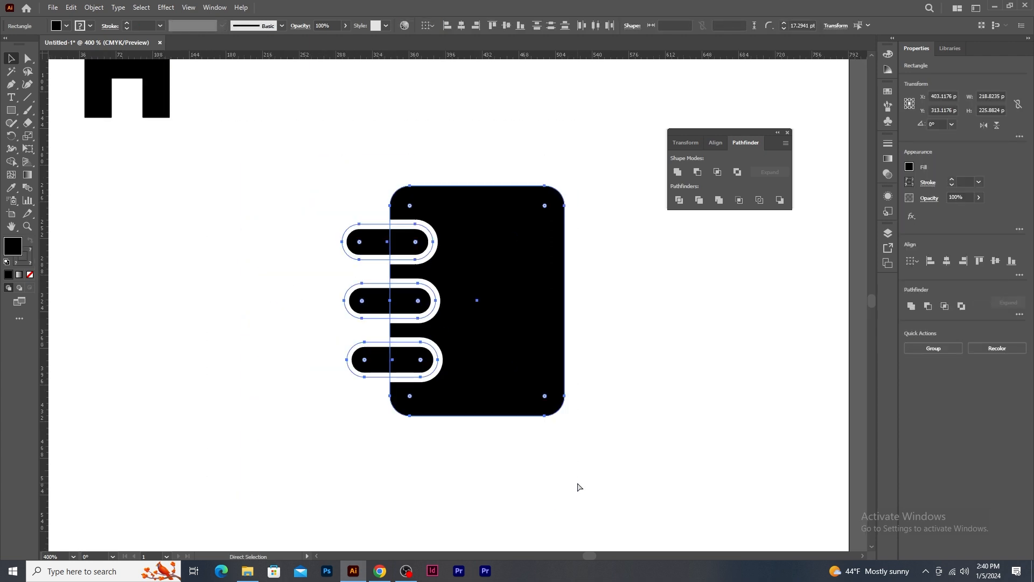
key("space")
left_click_drag(483, 428, 305, 450)
left_click_drag(358, 362, 781, 383)
left_click(690, 488)
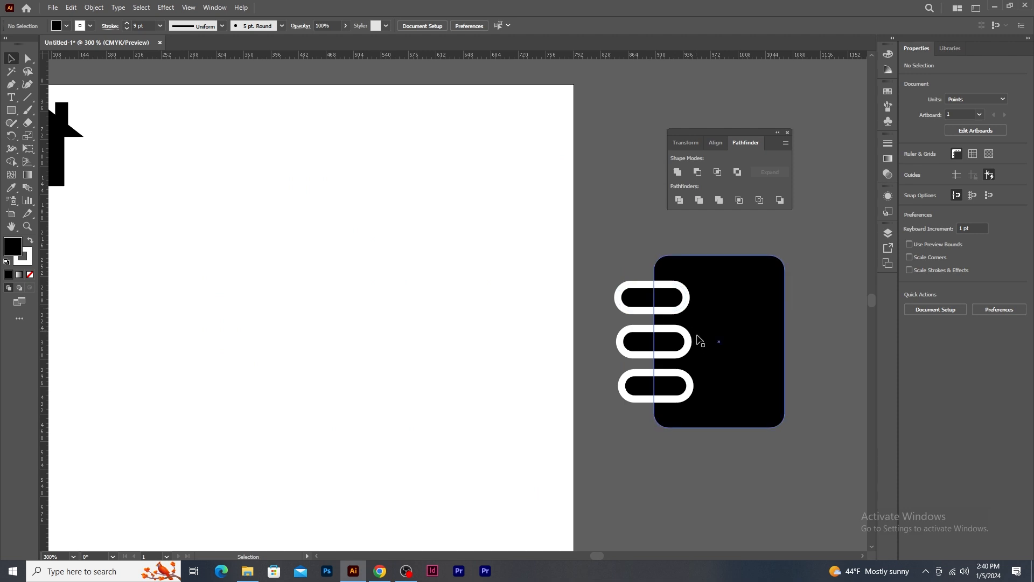
Move the large rectangle and its pills back onto the artboard and deselect them
left_click_drag(731, 407, 382, 397)
key("ctrl+plus")
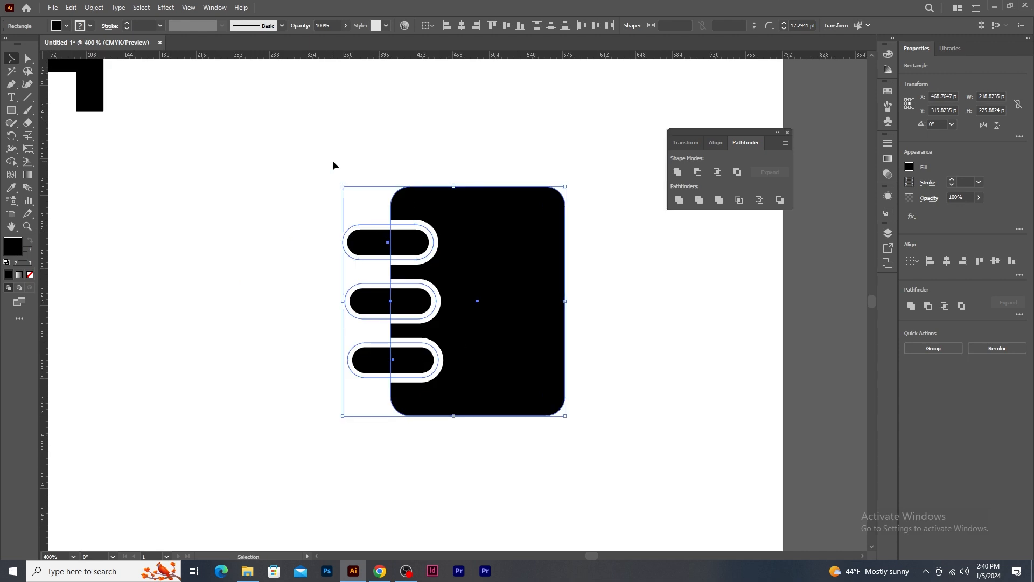
left_click(321, 201)
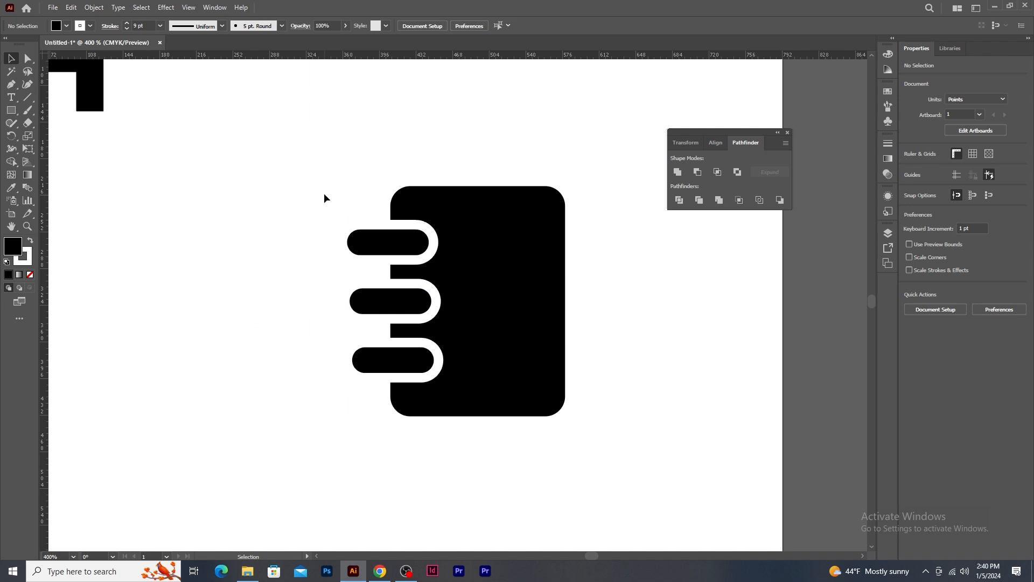
Expand the fill and stroke of the three pills
left_click_drag(324, 194, 366, 386)
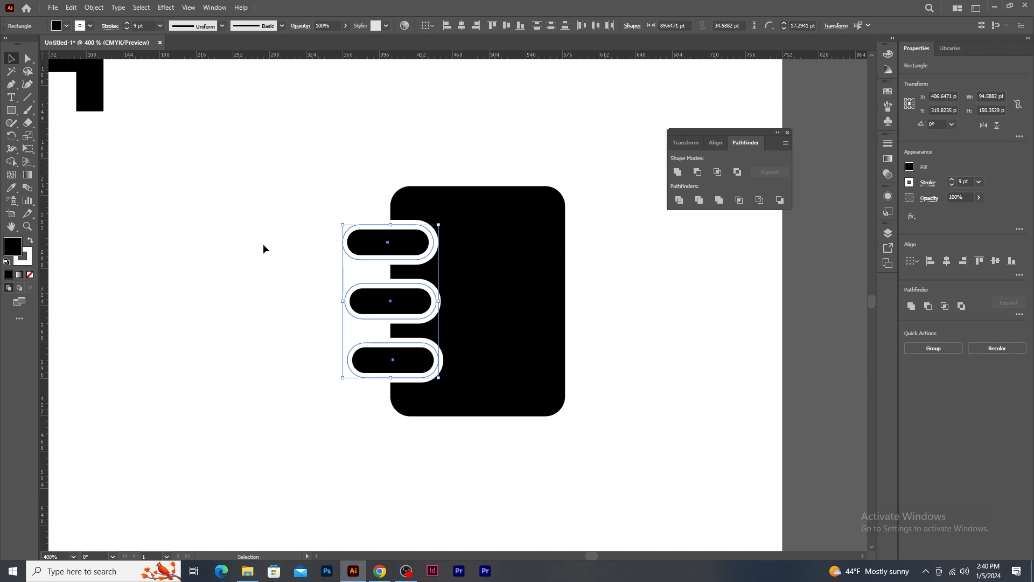
left_click(94, 7)
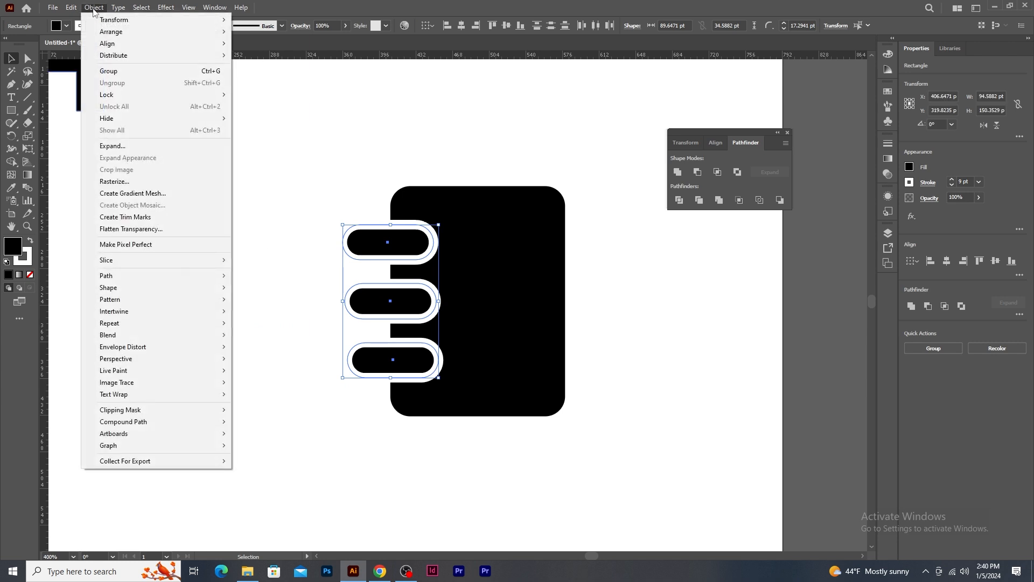
left_click(115, 148)
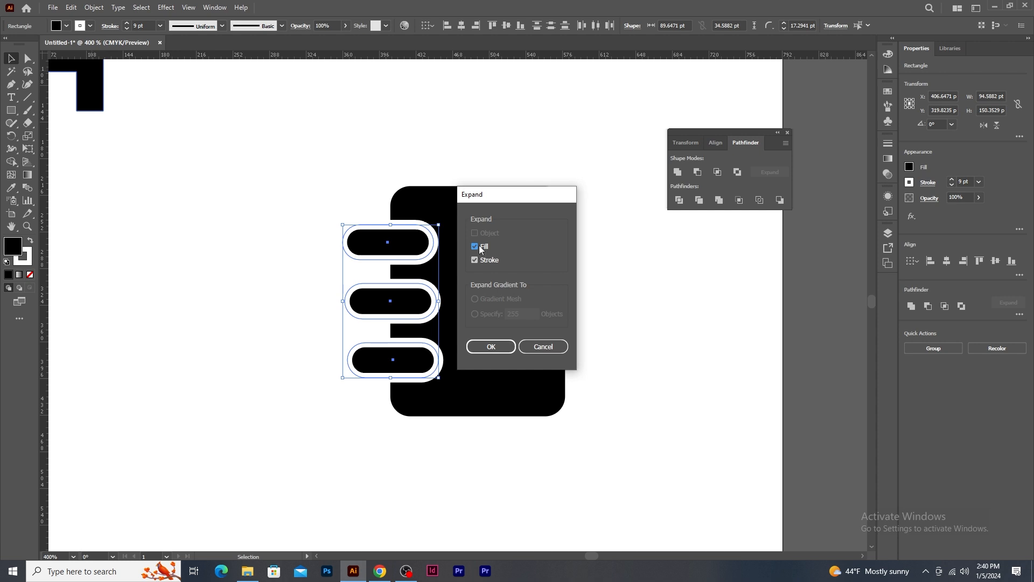
left_click(488, 346)
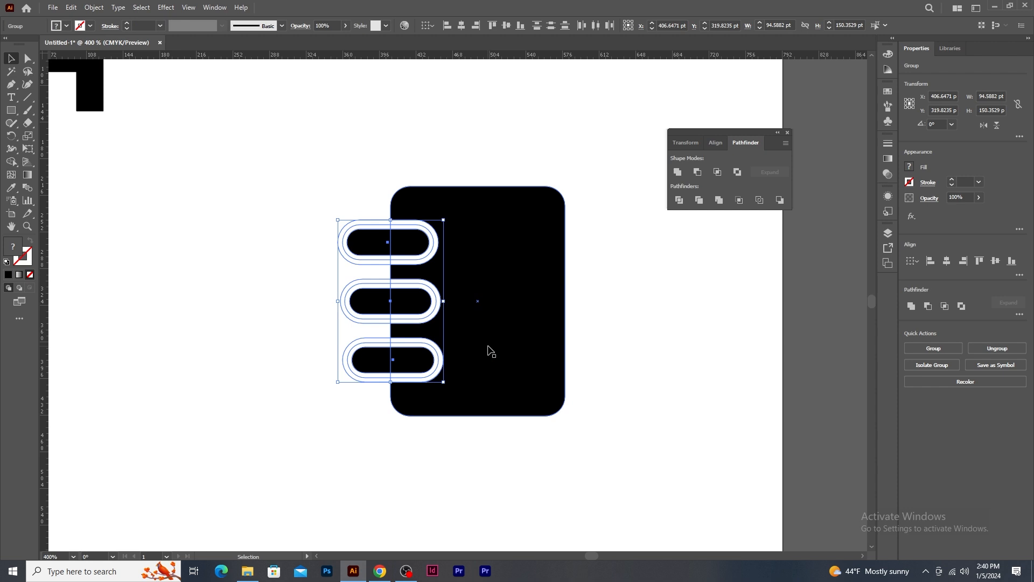
Merge the rectangle and expanded pills, then delete the white outline areas selected with the Magic Wand
left_click_drag(272, 141, 618, 496)
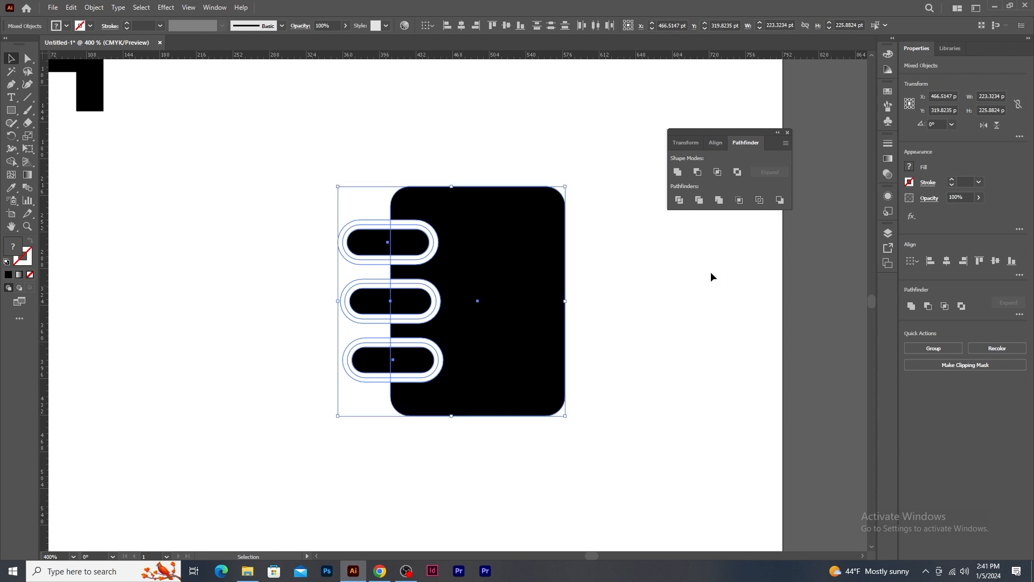
left_click(720, 202)
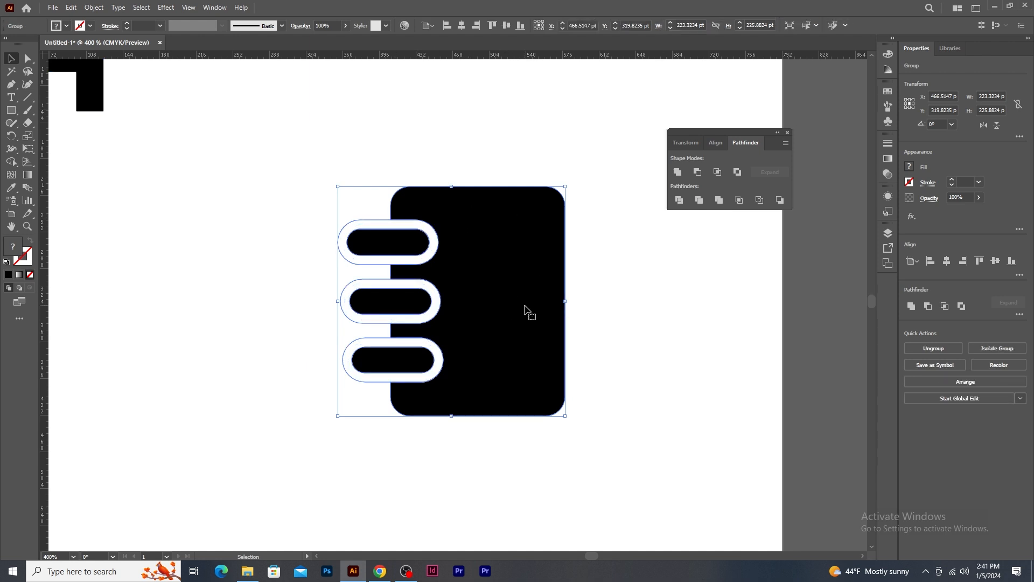
left_click(12, 73)
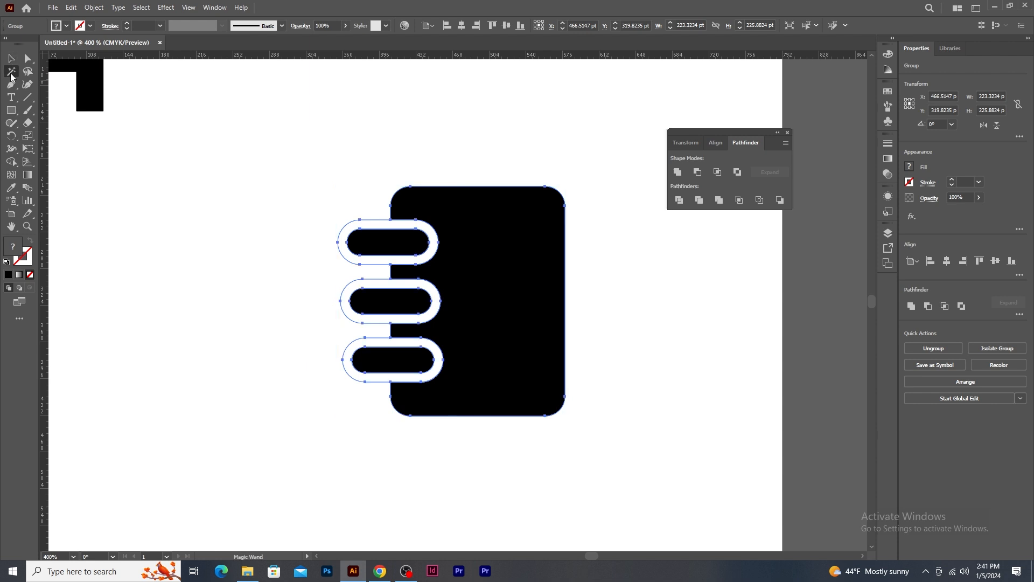
left_click(372, 226)
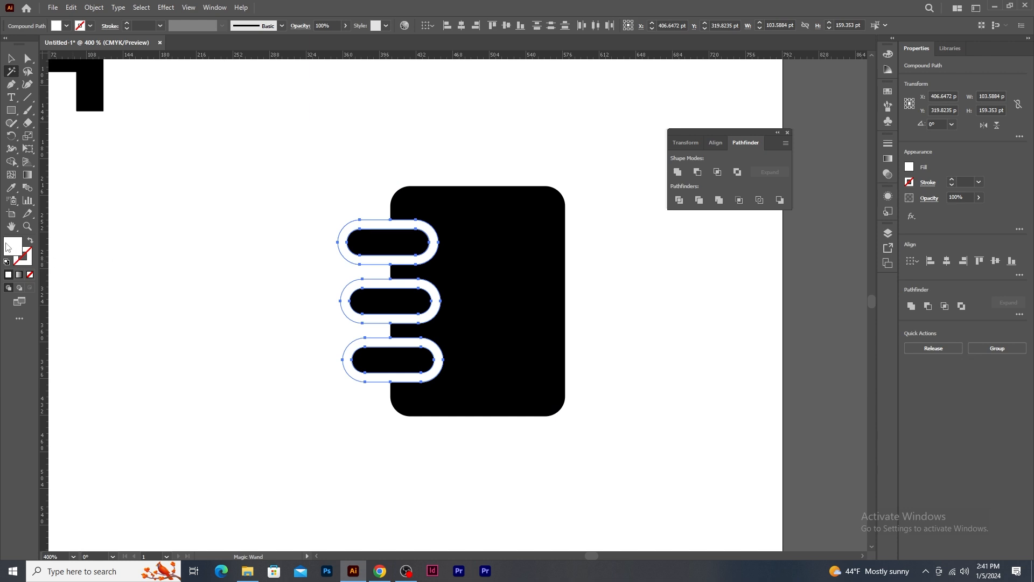
left_click(661, 242)
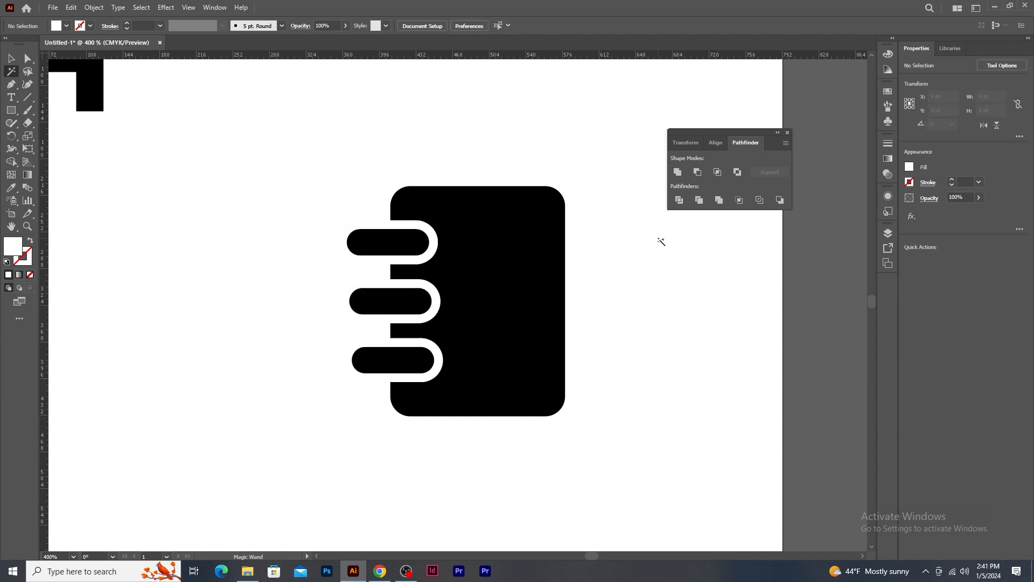
Move the cut-out rectangle and black pills off the artboard onto the grey canvas and deselect them
key("v")
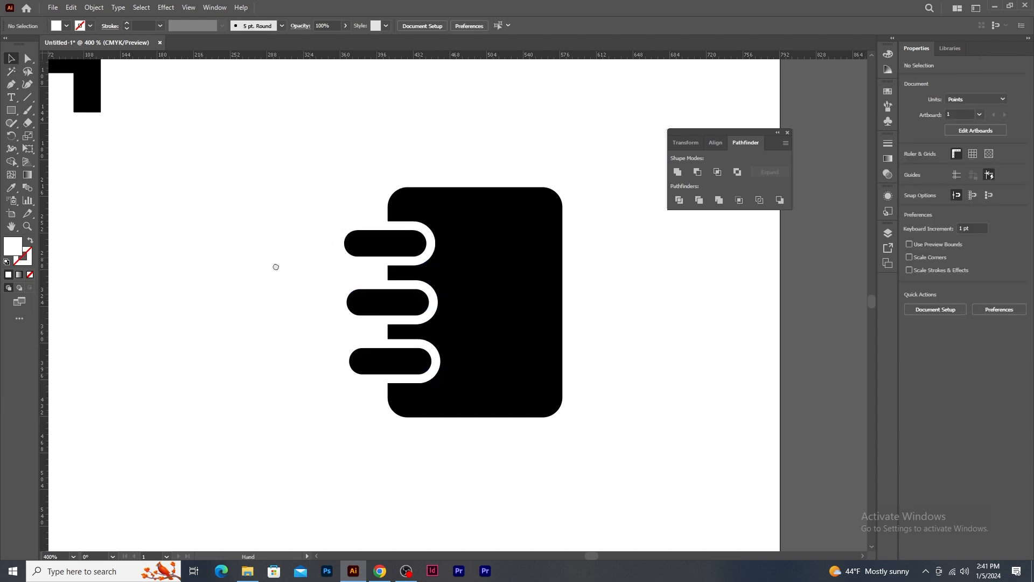
left_click_drag(294, 264, 95, 294)
left_click_drag(280, 326, 734, 328)
left_click(579, 465)
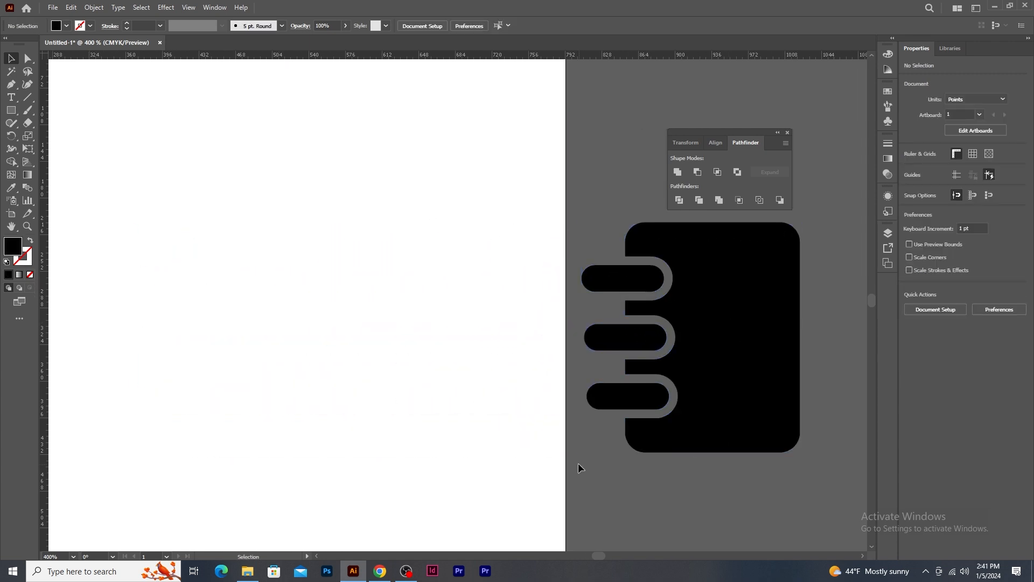
Move the cut-out notebook shape onto the artboard, shrink it to the house's size, and place it beside the house
left_click_drag(700, 383, 272, 301)
key("ctrl+minus")
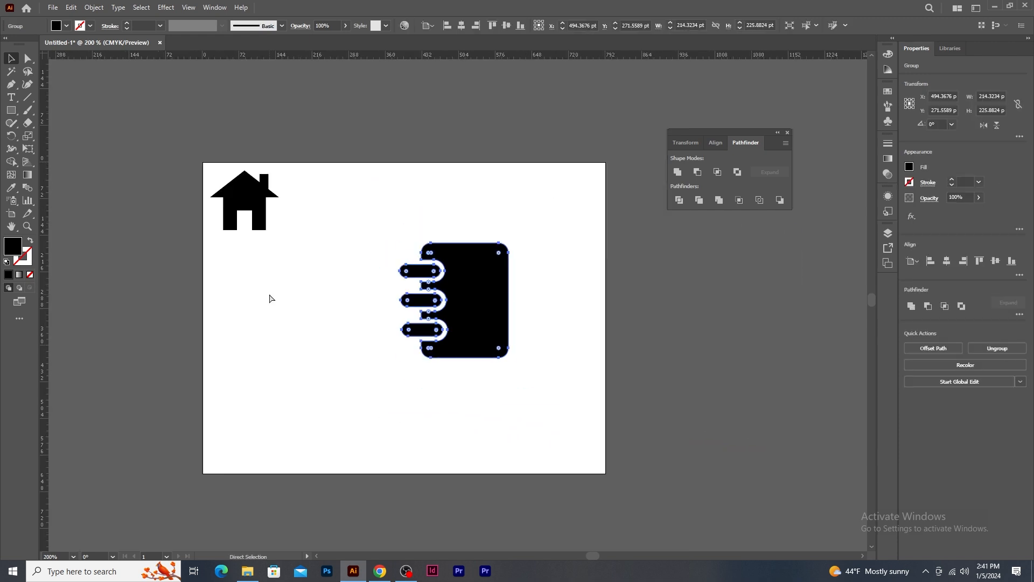
left_click_drag(511, 243, 486, 265)
left_click_drag(464, 308, 332, 209)
left_click(448, 379)
key("ctrl+plus")
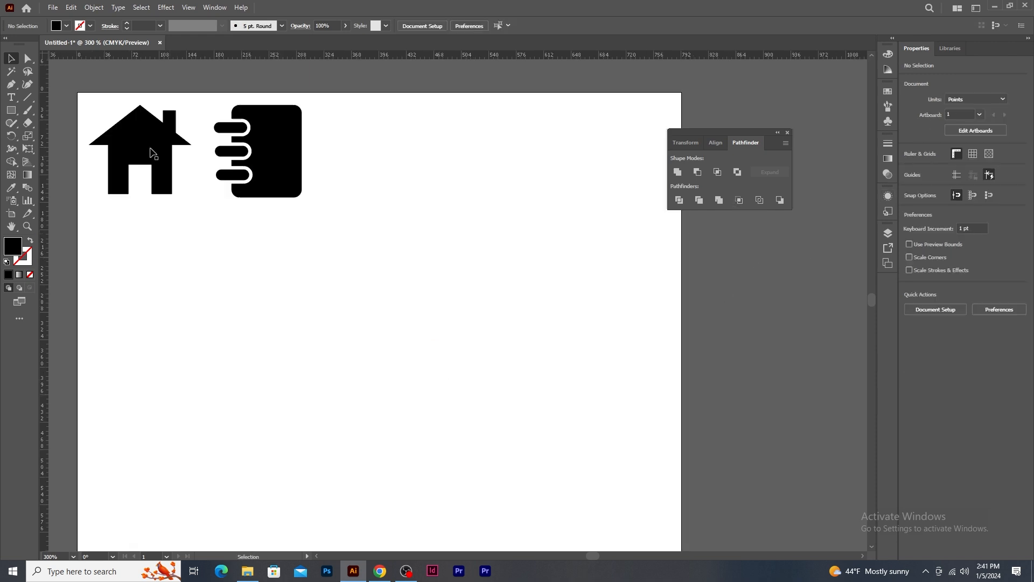
Draw a black circle about 208 pt wide below the icons and place an overlapping copy toward its lower right
left_click(11, 110)
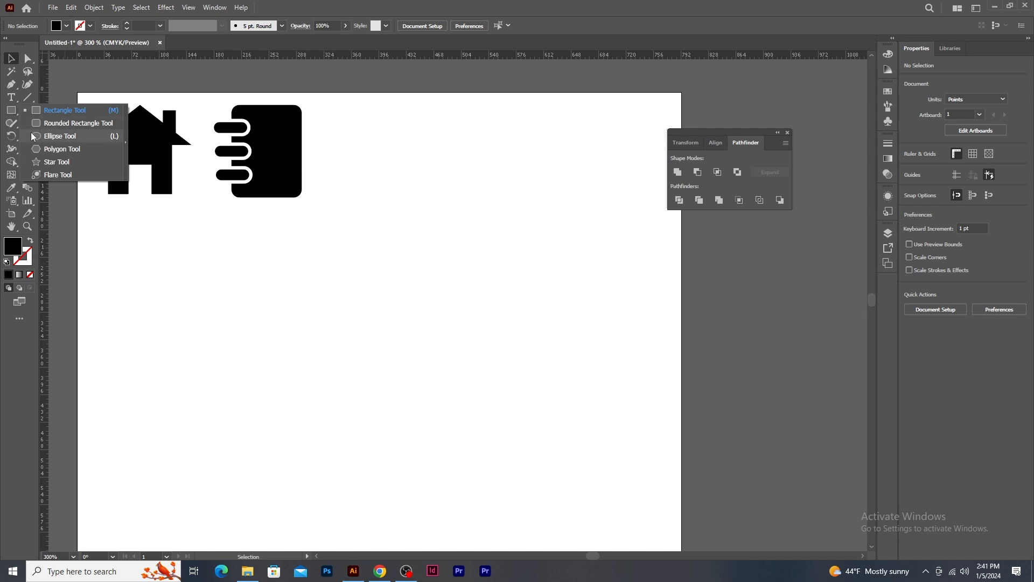
left_click(60, 135)
left_click_drag(295, 329, 375, 409)
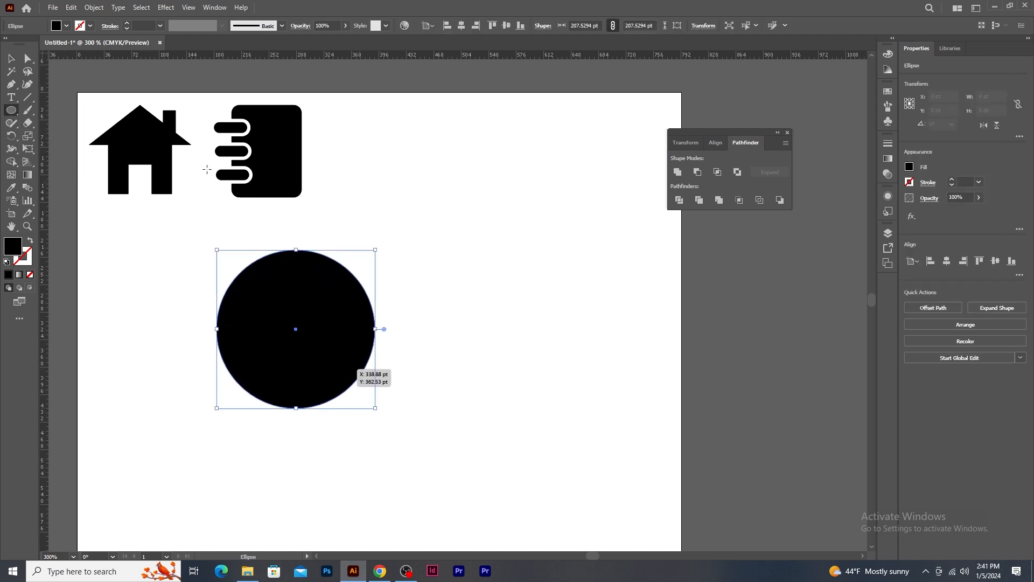
left_click(10, 58)
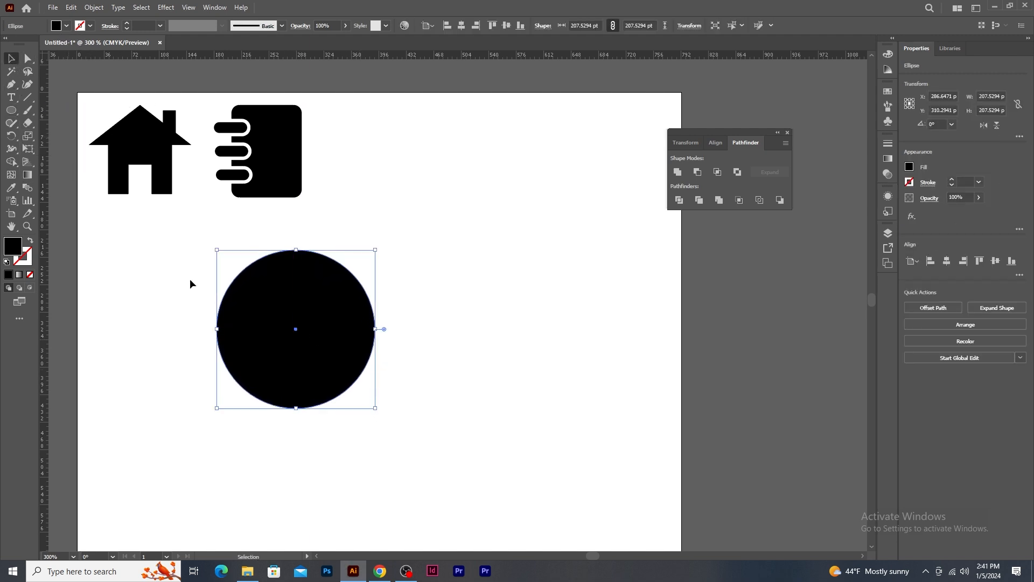
left_click_drag(289, 309, 360, 340)
Apply the Crop pathfinder to the two overlapping circles and deselect the result
left_click_drag(195, 262, 549, 475)
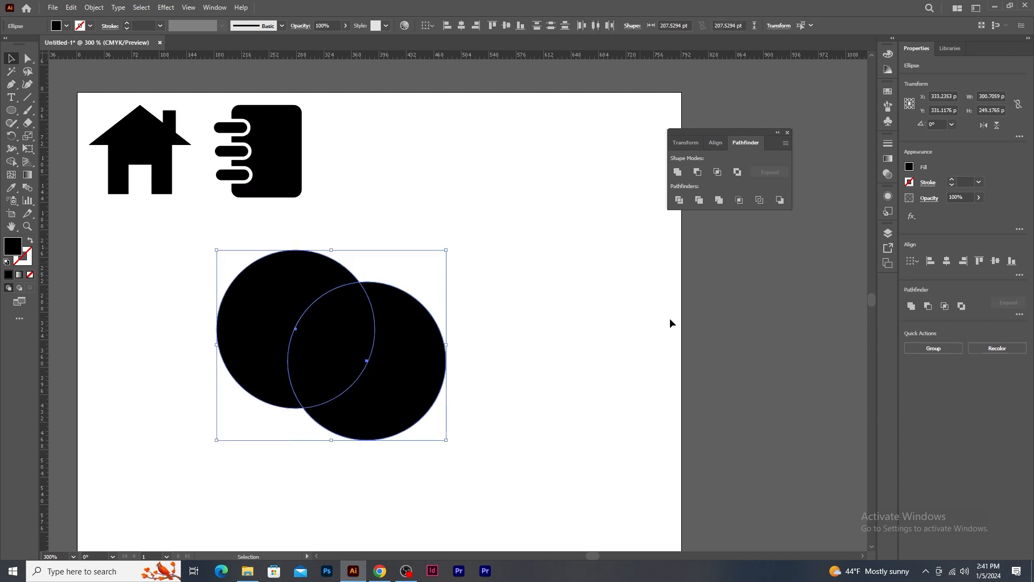
left_click(738, 202)
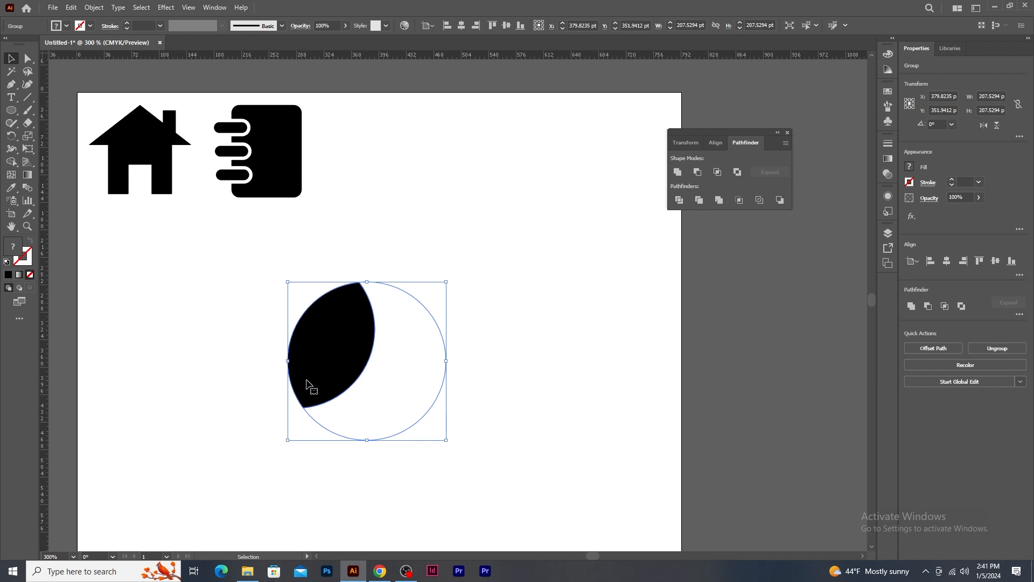
left_click(426, 266)
Give the cropped circle group a 4 pt black stroke and deselect it
left_click(354, 300)
left_click(128, 24)
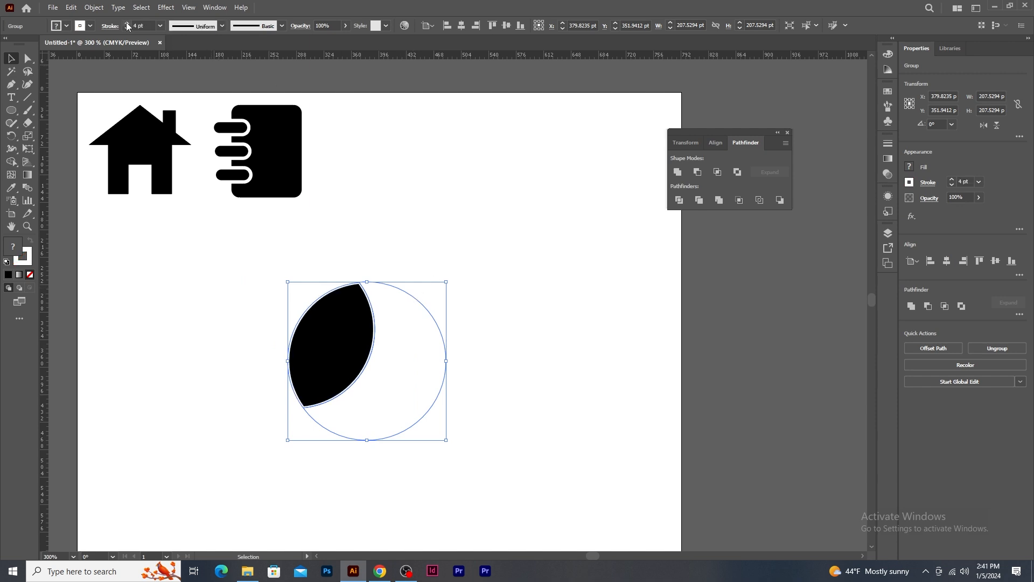
left_click(90, 25)
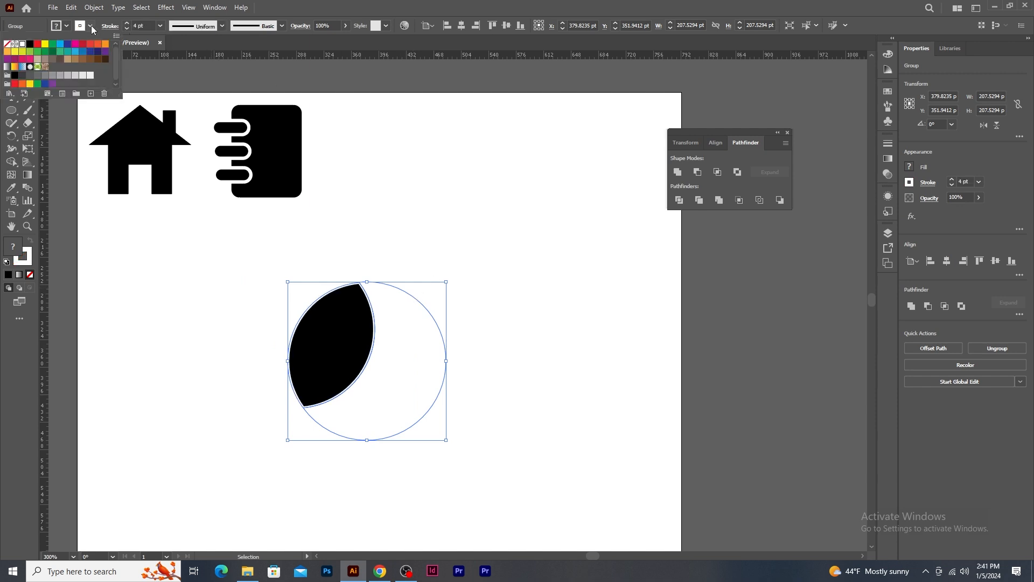
left_click(30, 46)
left_click(509, 269)
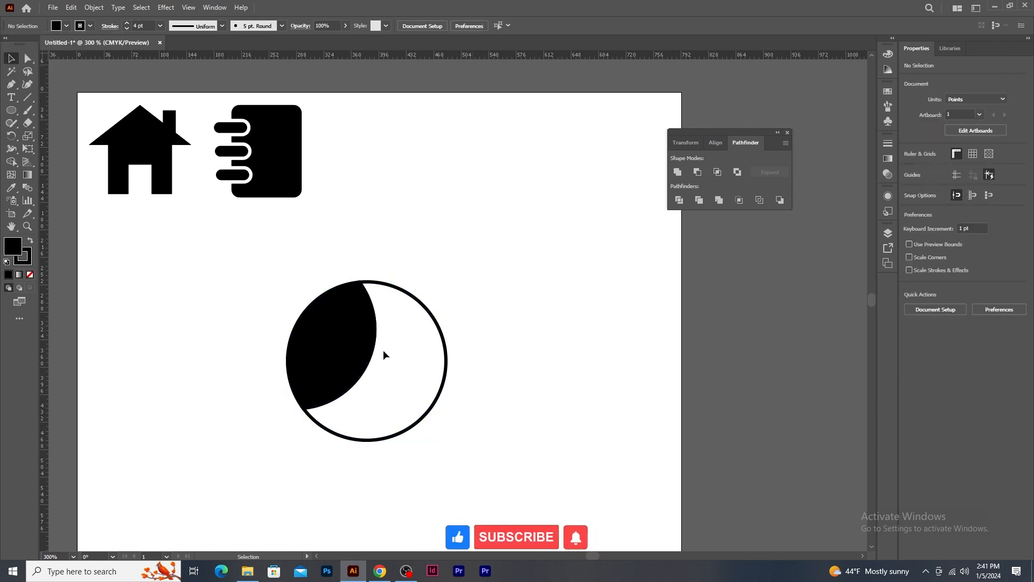
Delete the cropped shape and draw a new circle in the empty area below the icons
left_click(347, 354)
key("Delete")
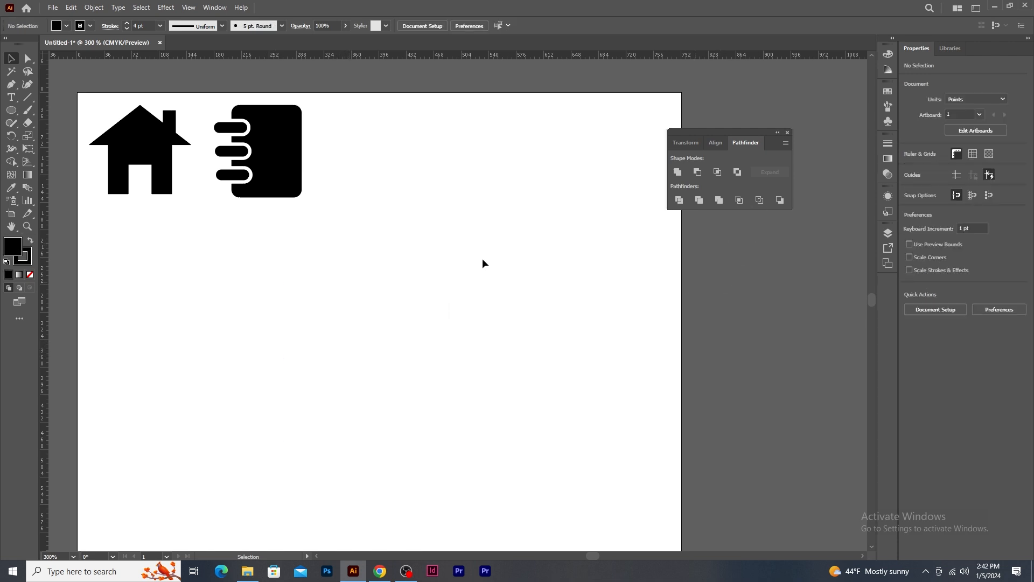
left_click(11, 110)
left_click_drag(301, 369, 382, 450)
Place an overlapping copy of the circle to its right and apply the Outline pathfinder to both circles
key("v")
left_click_drag(323, 364, 404, 367)
left_click_drag(213, 281, 495, 477)
left_click(759, 199)
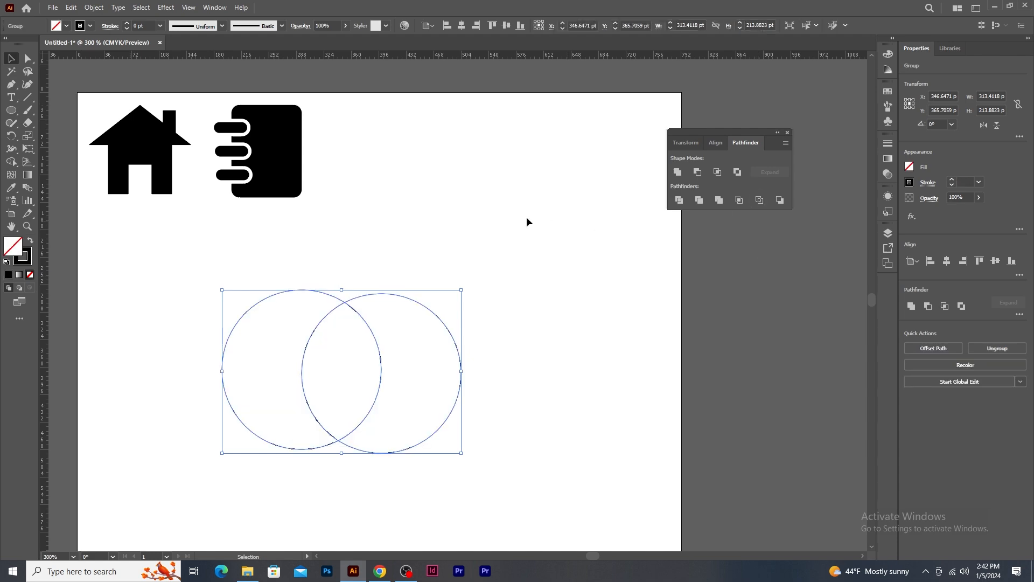
left_click(514, 289)
Examine the outlined circle paths and their intersections up close
scroll(471, 356, "up", 5)
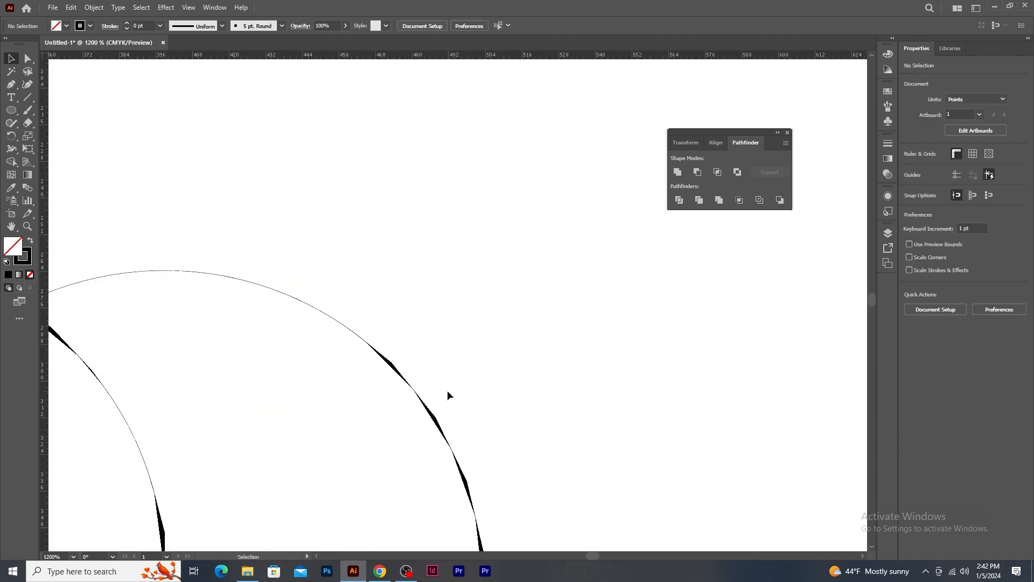
left_click_drag(278, 373, 548, 425)
left_click_drag(397, 313, 306, 278)
left_click_drag(547, 467, 483, 309)
scroll(279, 429, "down", 1)
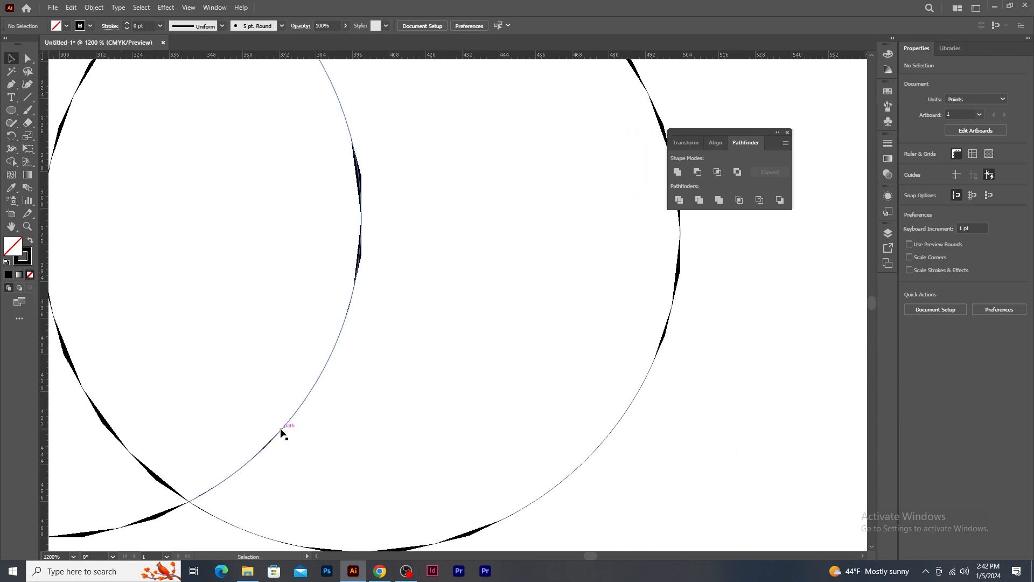
scroll(280, 432, "down", 2)
scroll(281, 432, "down", 1)
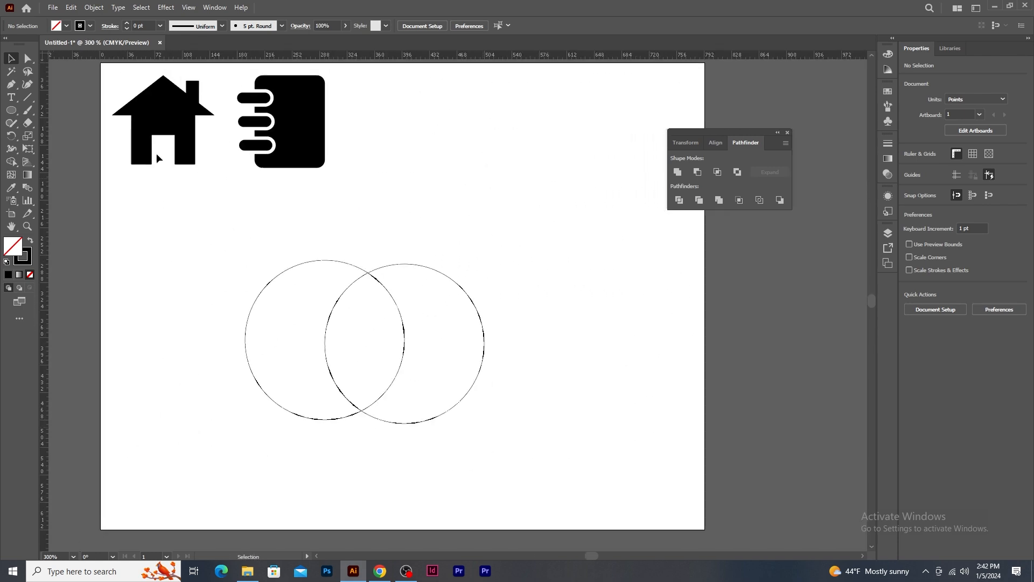
Delete the outlined circles and draw a circle about 246 pt wide with a black fill and no stroke
left_click_drag(211, 254, 515, 435)
key("Delete")
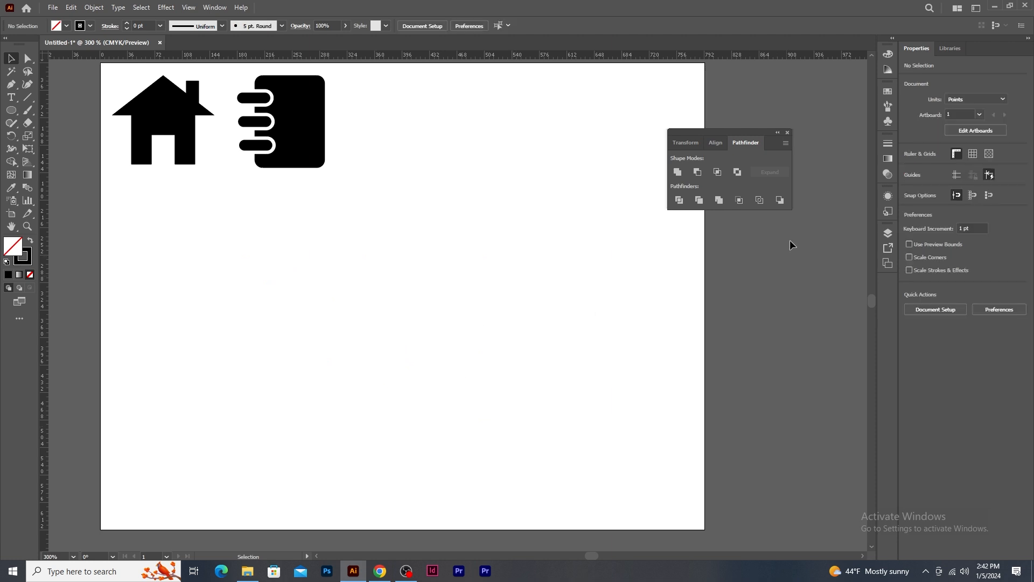
key("l")
left_click_drag(325, 311, 396, 404)
left_click(66, 25)
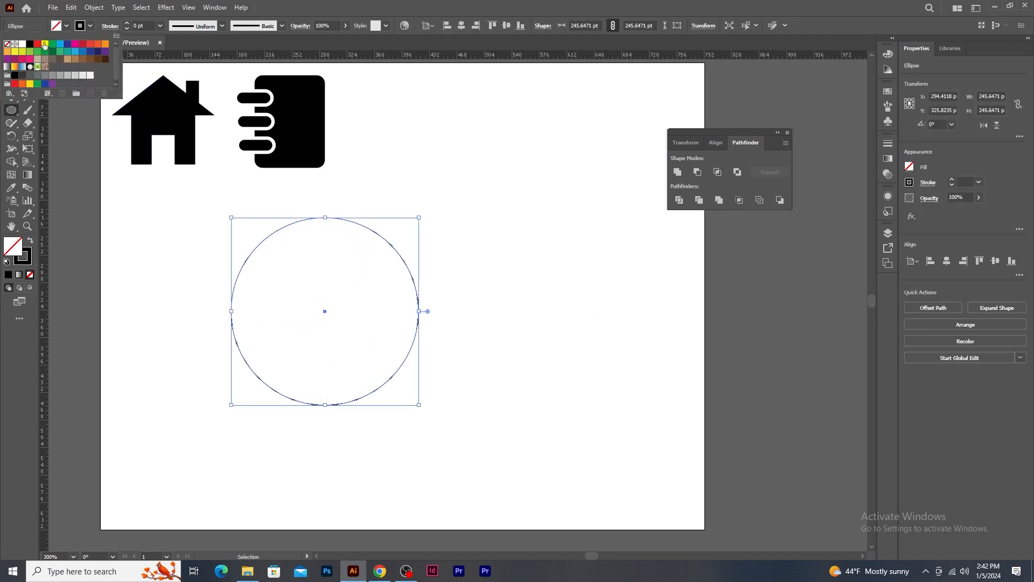
left_click(29, 44)
left_click(7, 48)
Place an overlapping copy of the circle to its right and apply the Minus Back pathfinder to both circles
key("v")
left_click_drag(370, 294, 438, 296, "alt")
left_click_drag(224, 237, 526, 432)
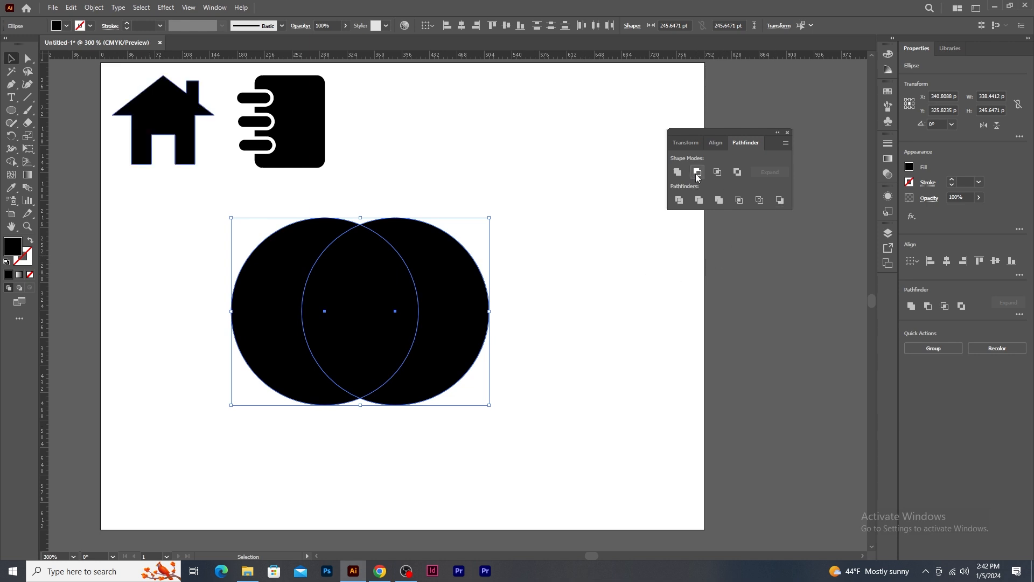
left_click(512, 209)
left_click(425, 260)
left_click(274, 280)
left_click_drag(180, 230, 506, 434)
left_click(779, 200)
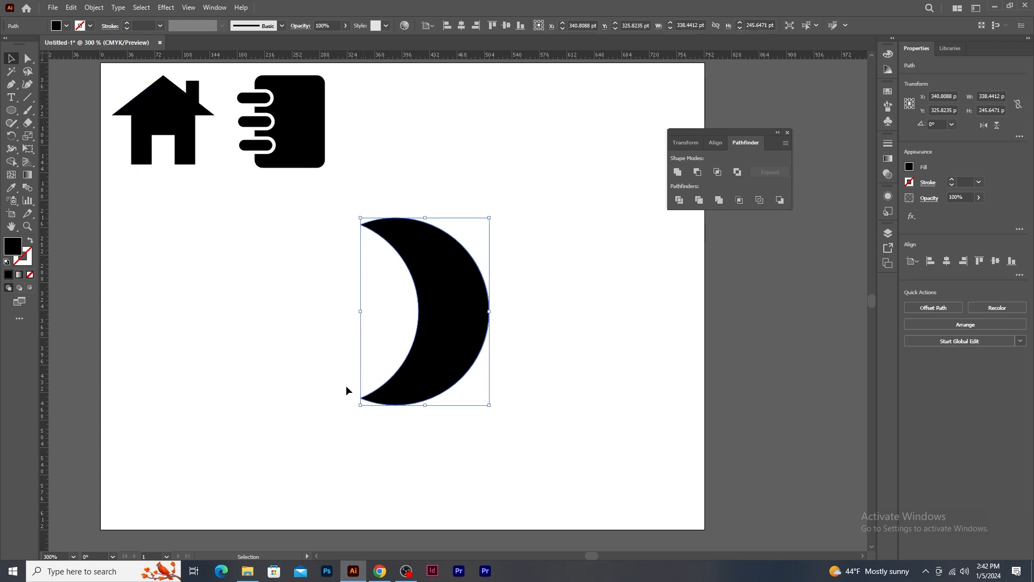
left_click(595, 380)
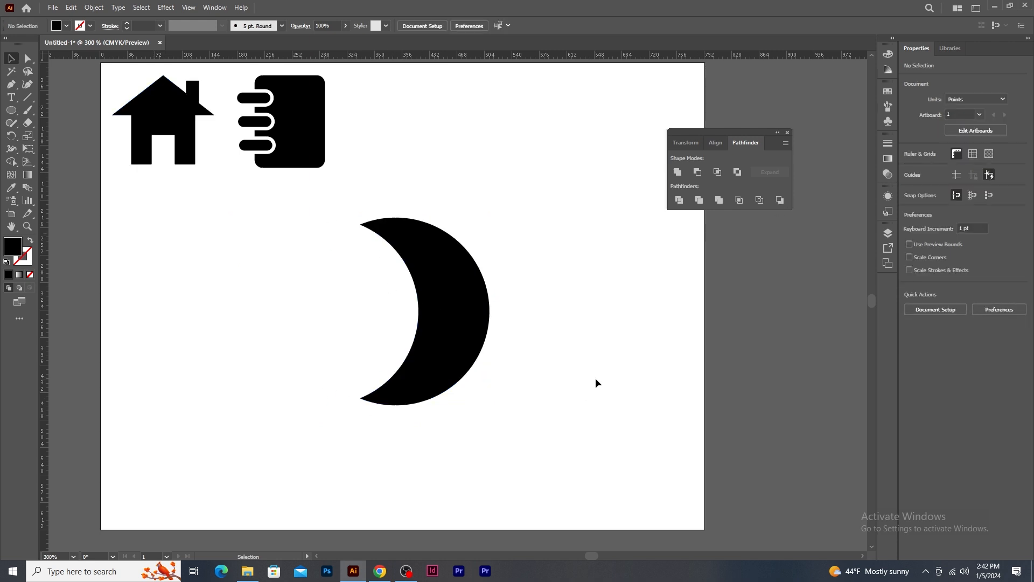
Delete the crescent and place a new black circle about 174 pt wide near the middle of the artboard
left_click(469, 297)
key("Delete")
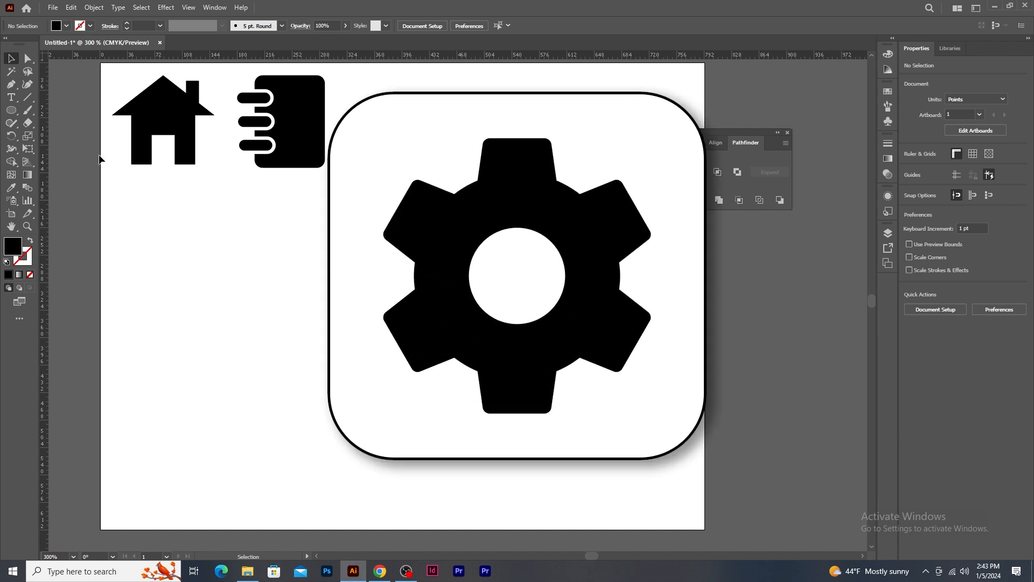
left_click(11, 110)
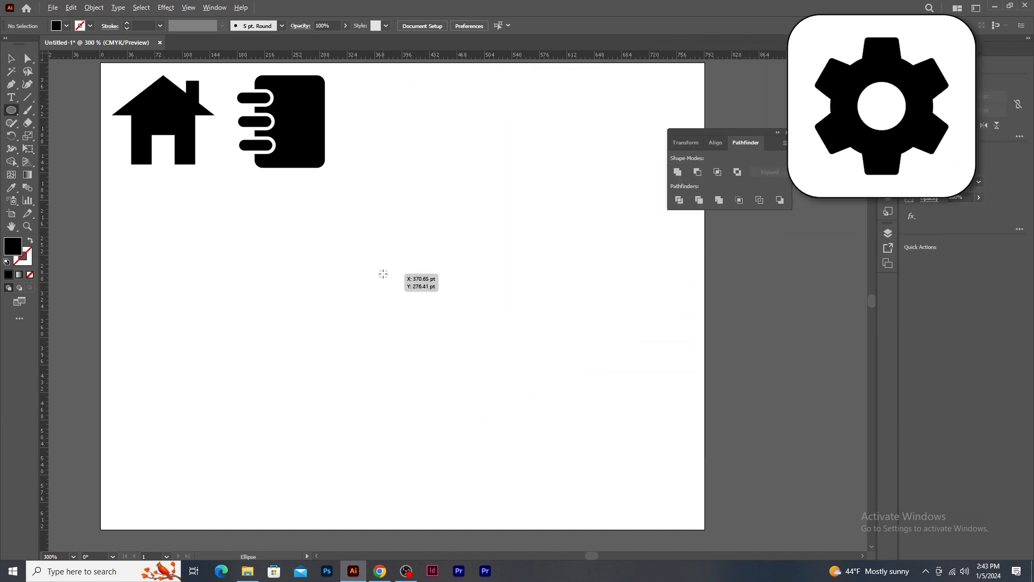
left_click_drag(382, 274, 421, 341)
left_click(11, 58)
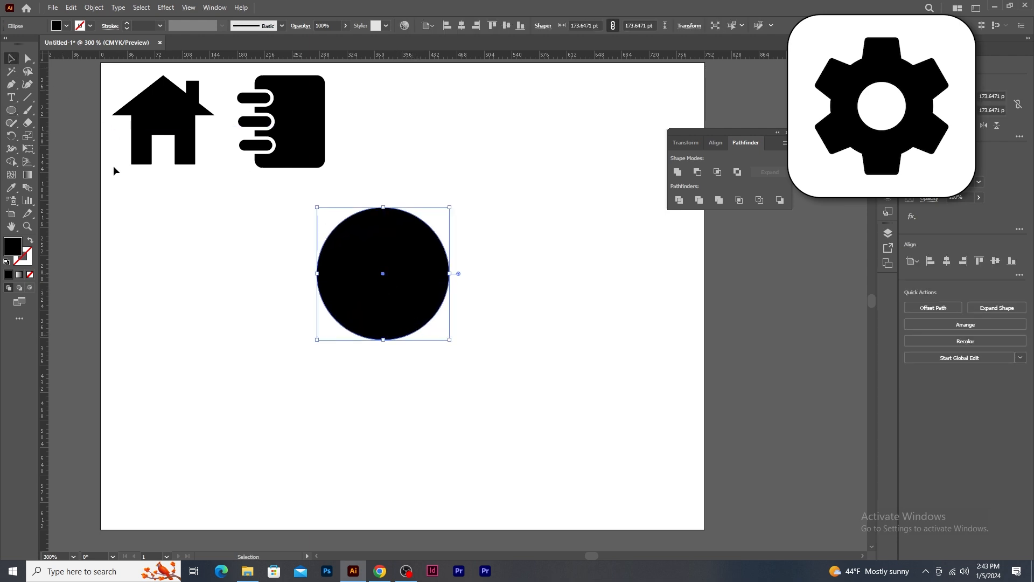
left_click_drag(388, 287, 458, 317)
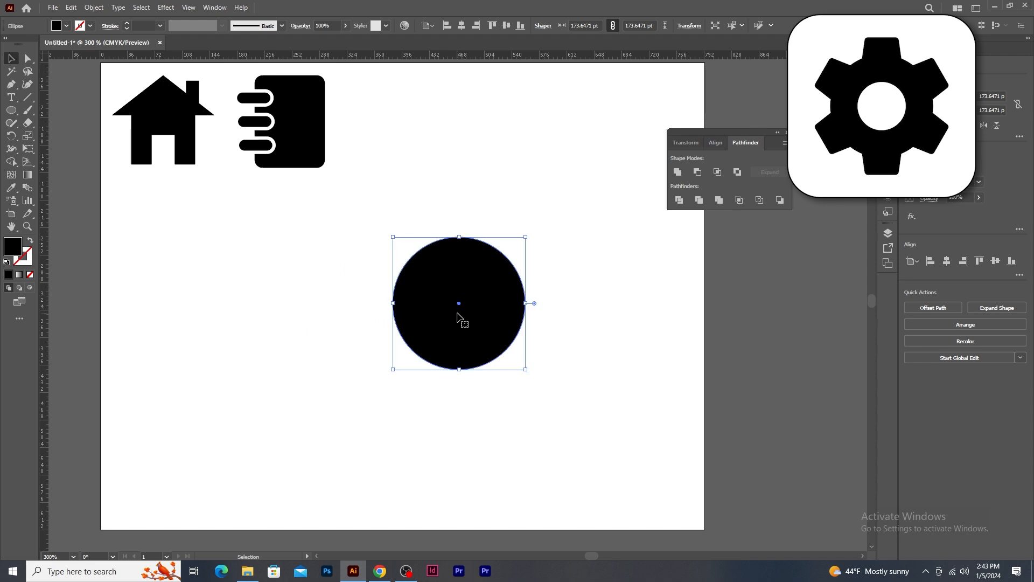
left_click(318, 253)
Draw a hexagon about 44 pt wide on the circle's top anchor and rotate copies around the circle's centre for six evenly spaced hexagons
left_click(12, 109, "alt")
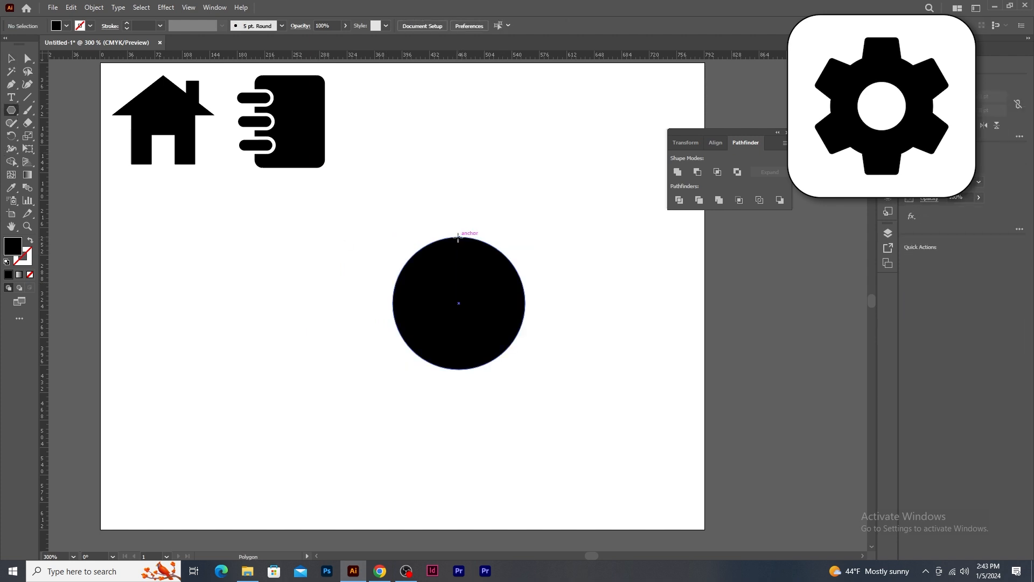
left_click_drag(458, 237, 466, 252)
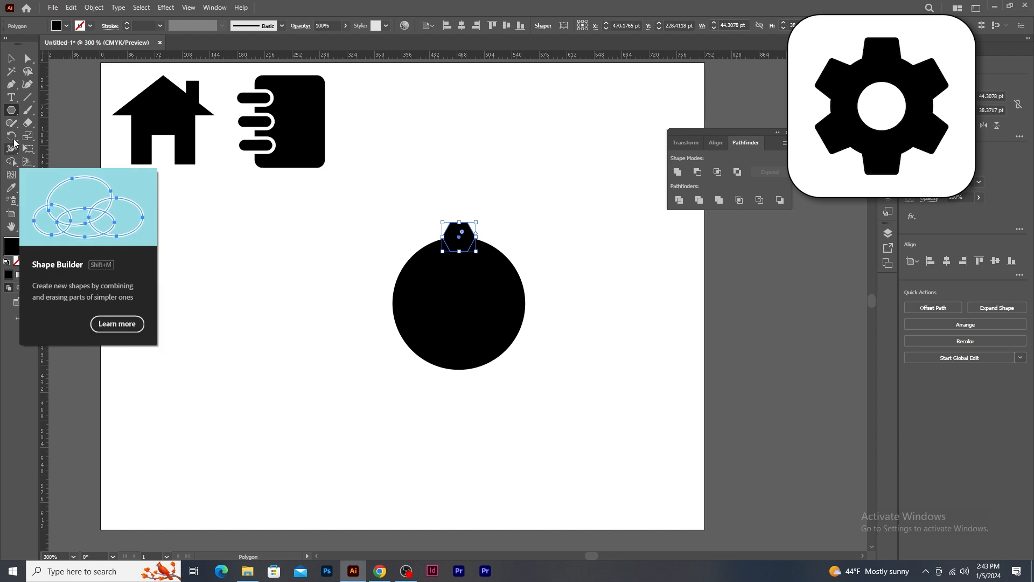
left_click(11, 135)
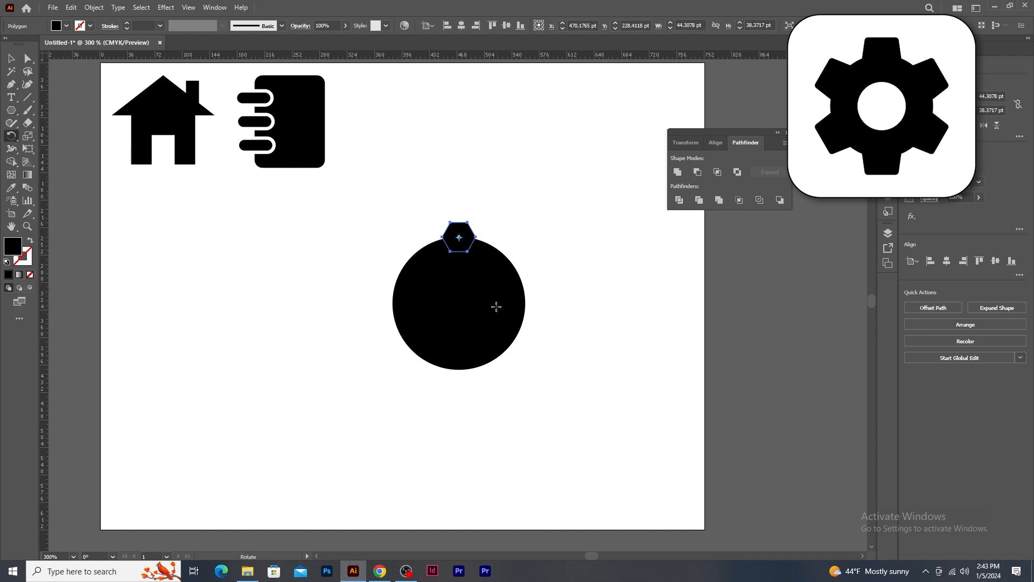
left_click(460, 301, "alt")
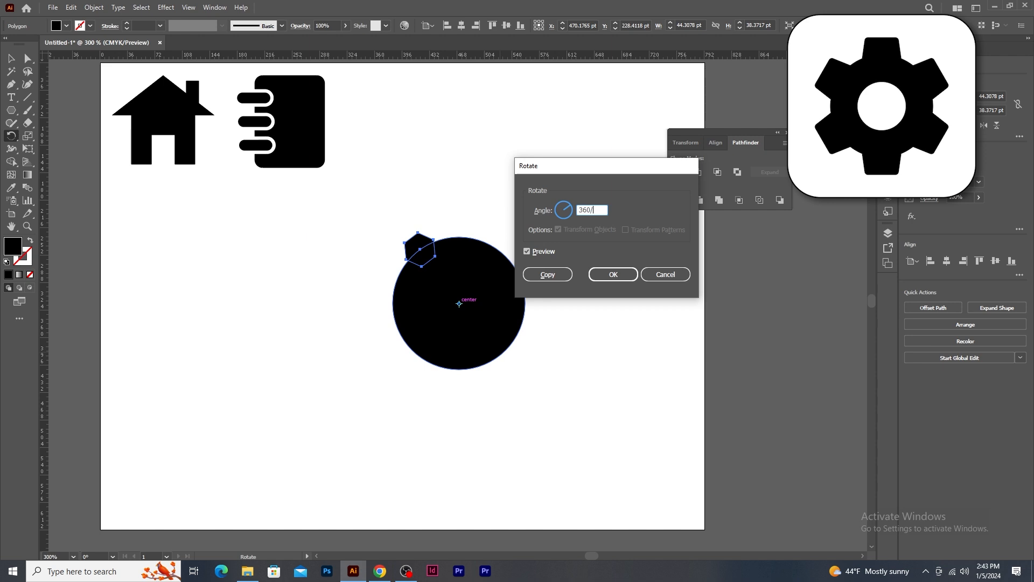
left_click(546, 280)
key("ctrl+d")
key("ctrl+d")
key("ctrl+d")
key("ctrl+d")
Subtract the six hexagons from the circle with Minus Front to form the gear outline
key("v")
left_click_drag(370, 222, 565, 412)
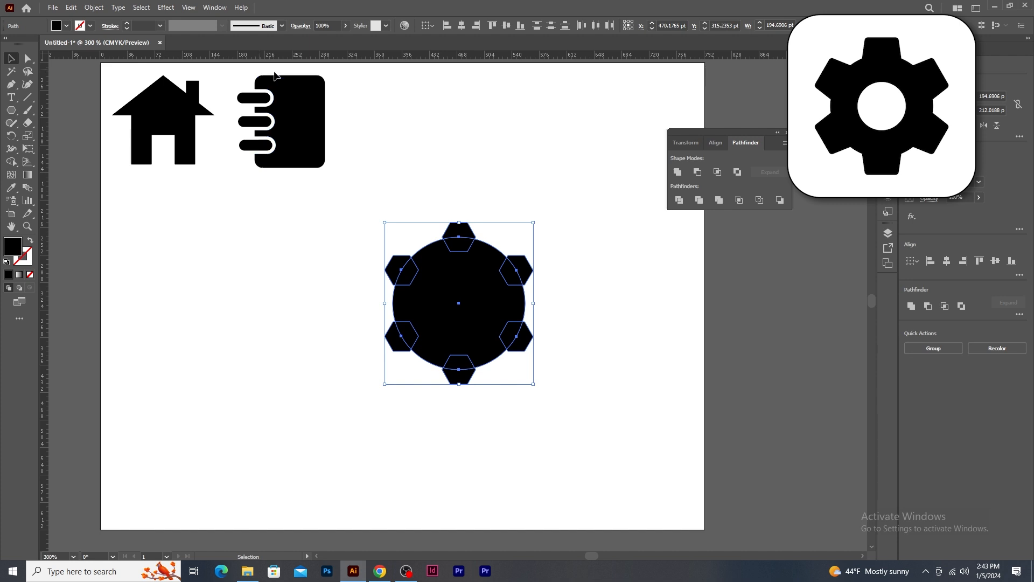
left_click(701, 176)
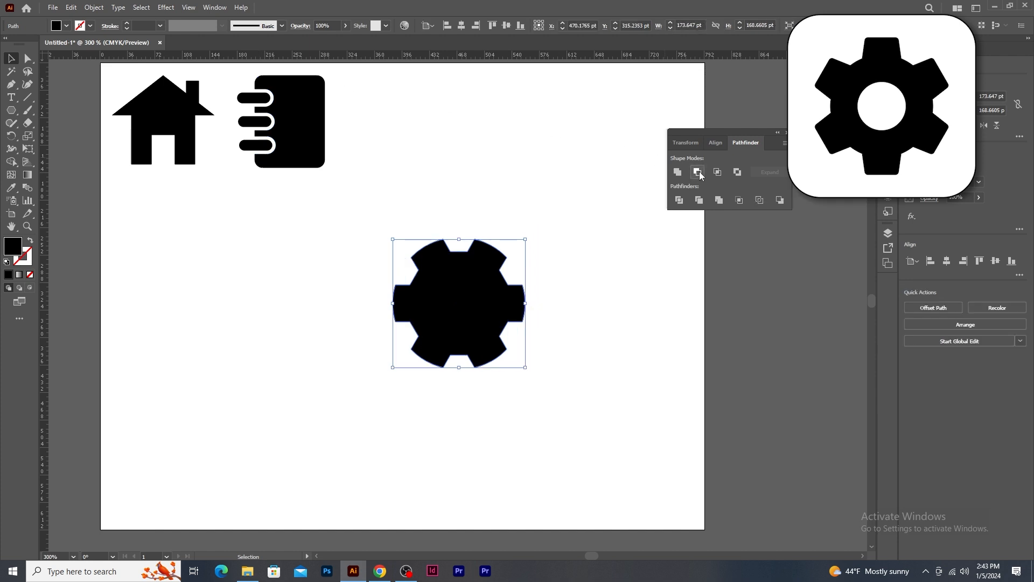
left_click(524, 192)
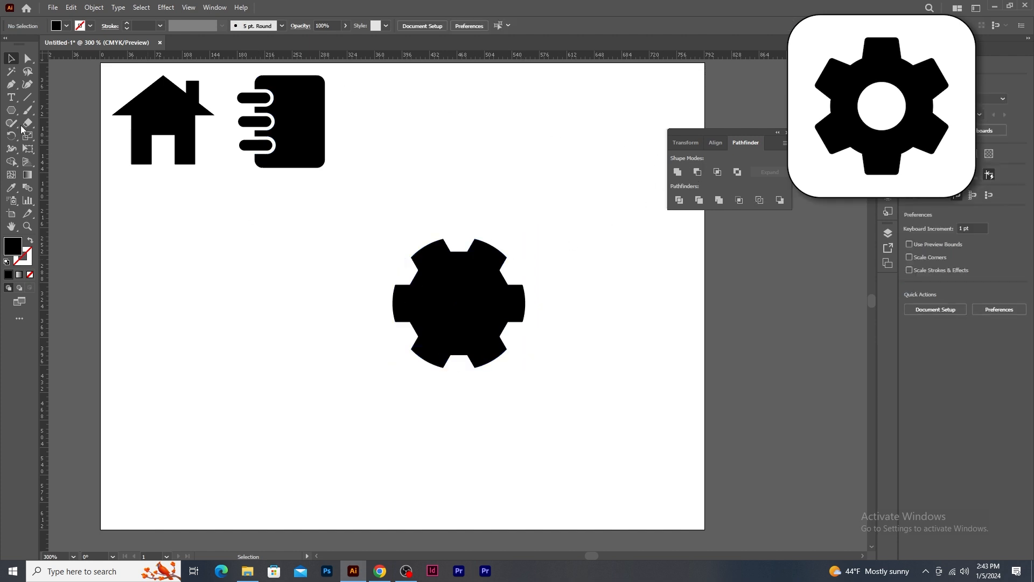
Draw a small circle at the gear's centre and subtract it with Minus Front to cut a round hole
left_click(12, 116)
left_click(43, 136)
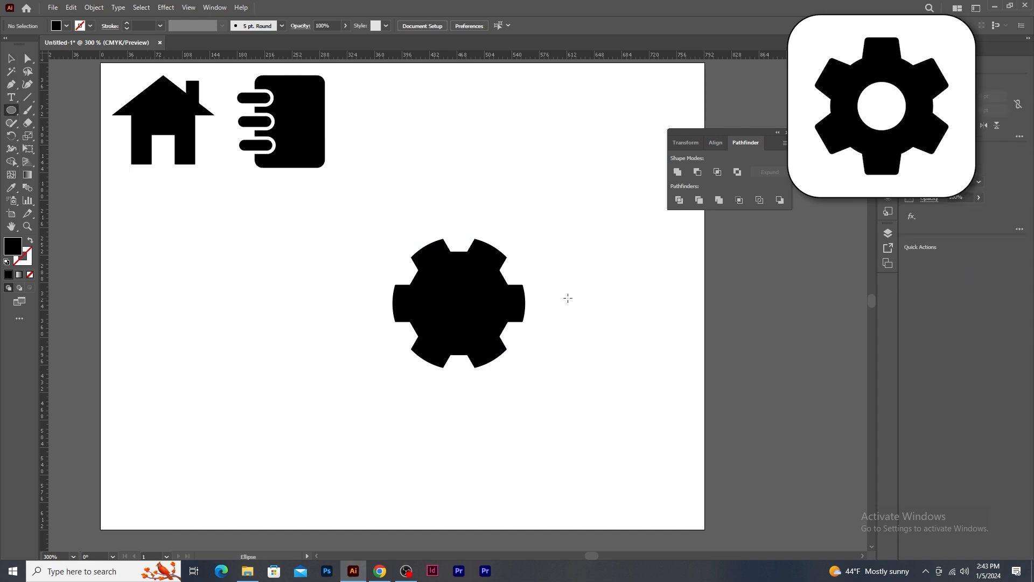
left_click_drag(459, 303, 473, 328)
left_click(10, 59)
left_click_drag(391, 234, 564, 380)
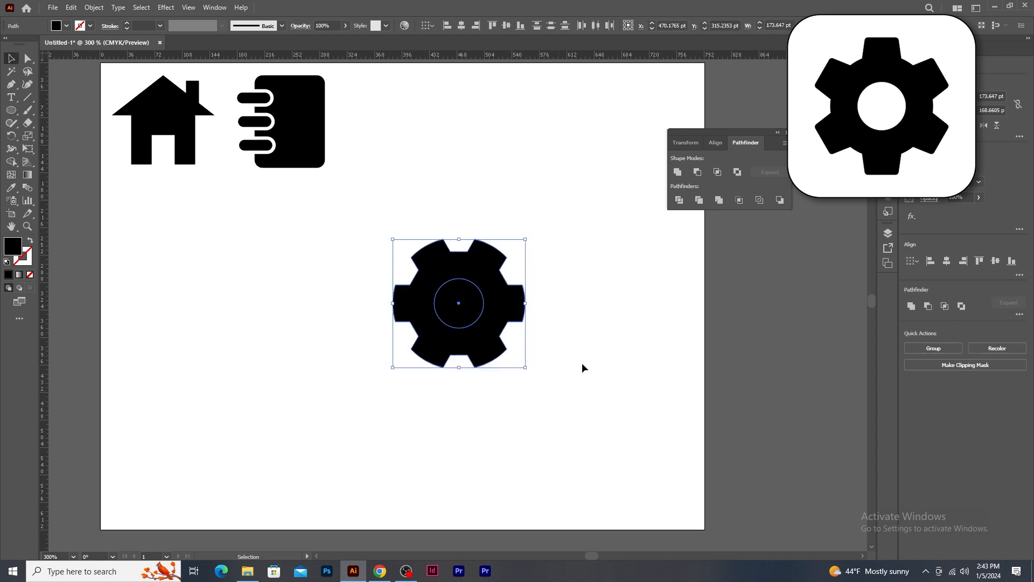
left_click(697, 176)
left_click(544, 305)
Shrink the gear to match the other icons and place it in the row beside the notebook
left_click_drag(502, 316, 530, 315)
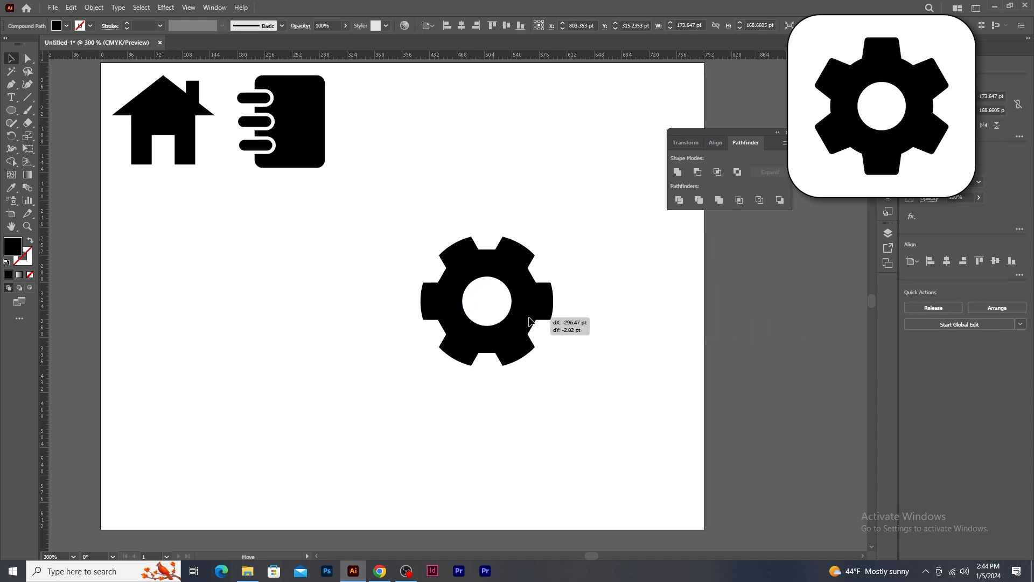
left_click_drag(554, 238, 411, 148)
left_click(626, 463)
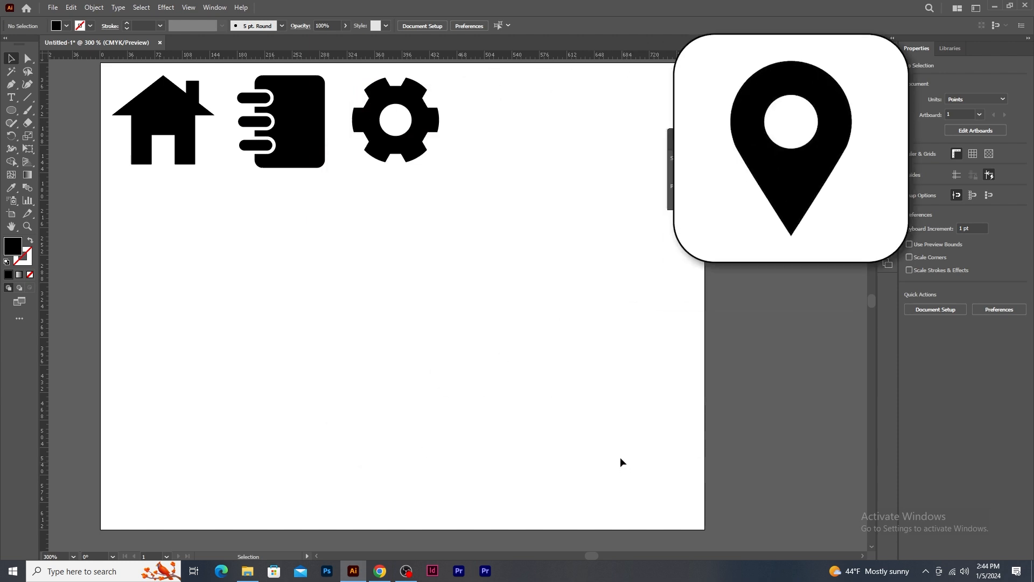
Draw a circle about 138 pt wide below the icon row and convert its bottom anchor to a corner point
left_click(11, 110)
left_click_drag(370, 296, 401, 349)
key("a")
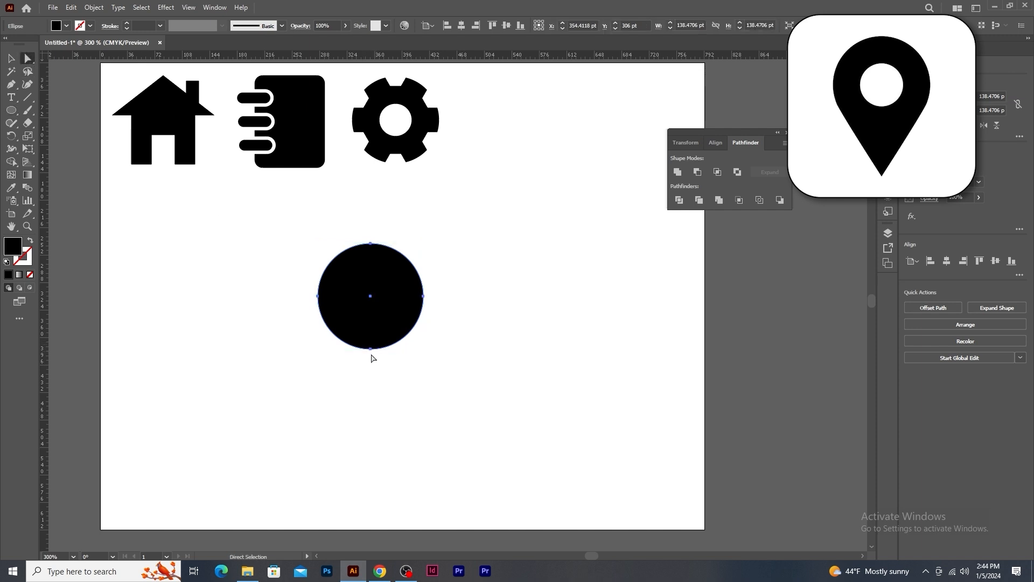
left_click(371, 349)
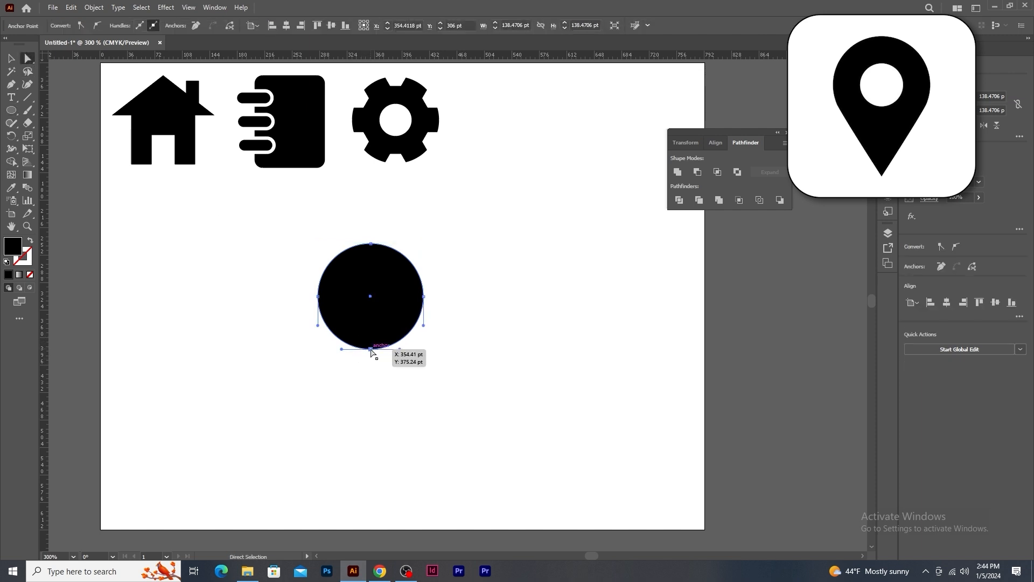
left_click(81, 25)
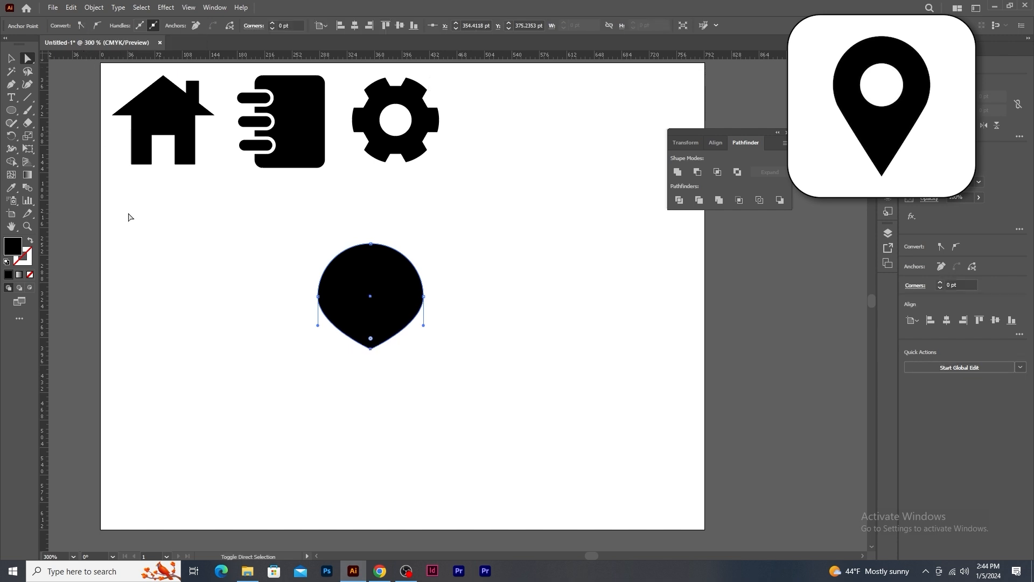
Move the circle's bottom corner point straight down about 90 pt to form the location pin's tip
key("shift+Down")
key("shift+Down")
key("shift+Down")
key("shift+Down")
key("shift+Down")
key("shift+Down")
key("shift+Down")
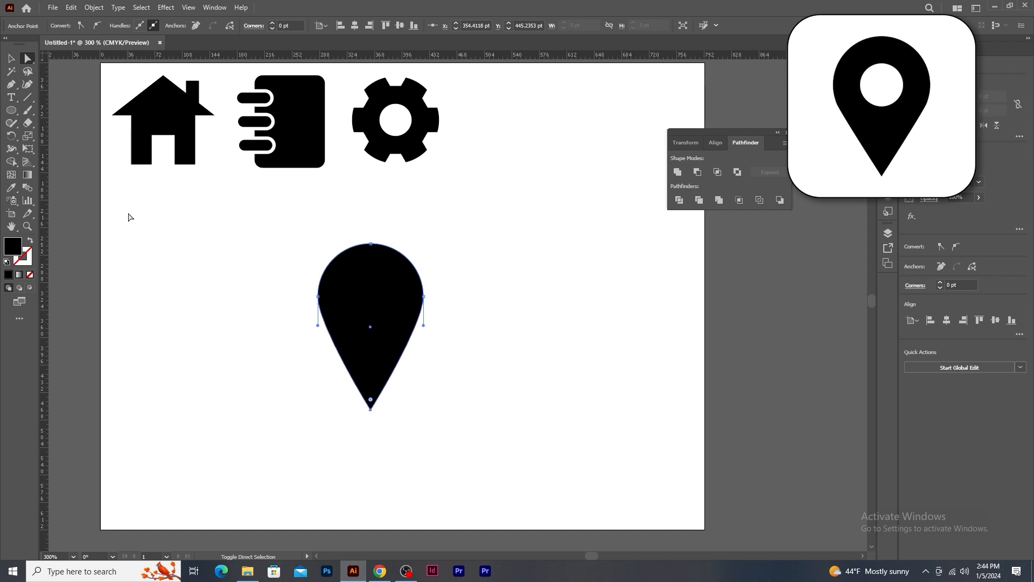
key("shift+Down")
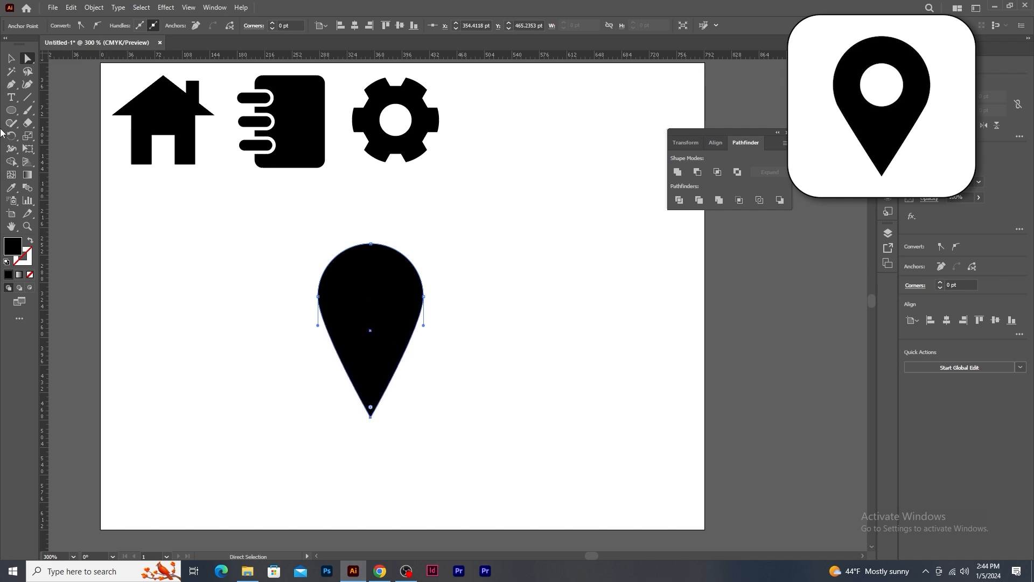
Draw a smaller circle centred in the pin's round head and cut it out of the pin with Minus Front
left_click(10, 111)
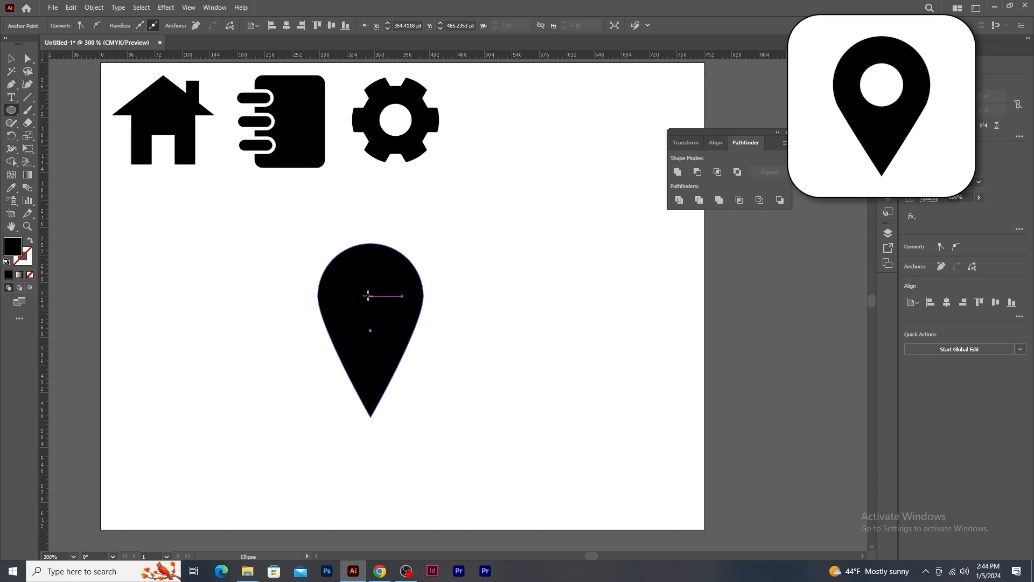
left_click_drag(372, 295, 389, 327)
left_click(11, 59)
left_click_drag(257, 261, 455, 394)
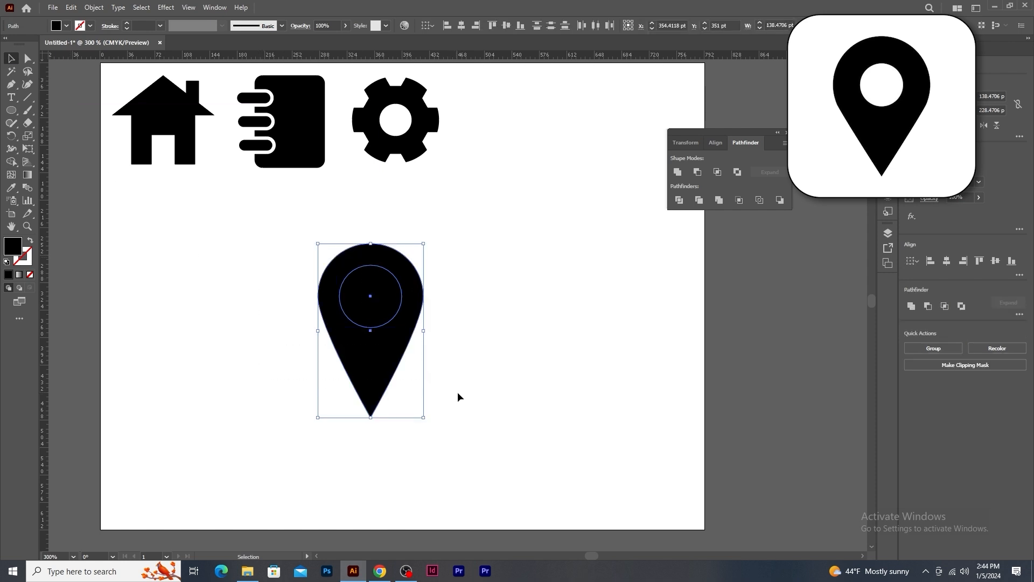
left_click(697, 172)
left_click(523, 331)
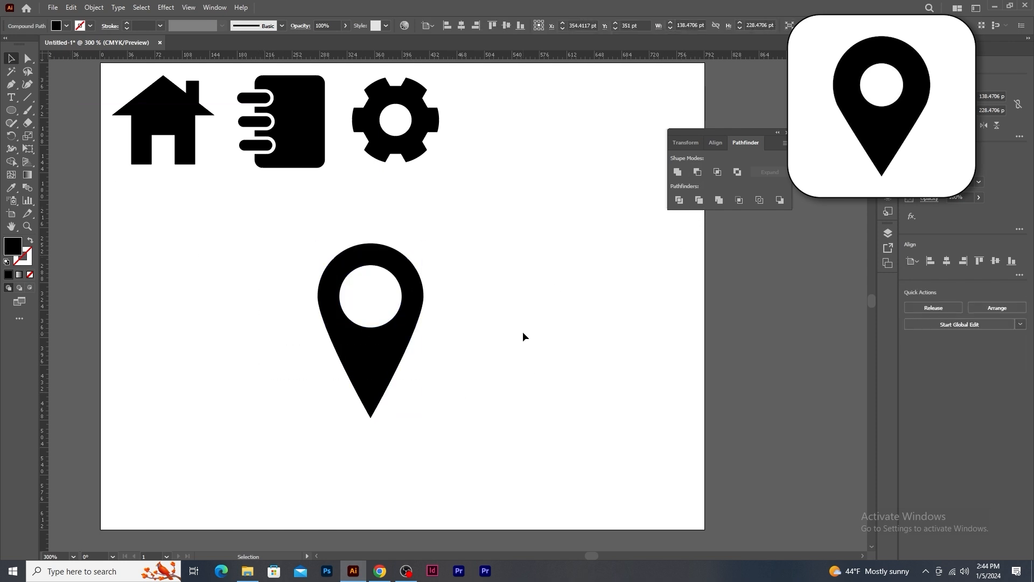
Shrink the location pin to about 78 by 128 pt and place it in the row beside the gear
left_click_drag(408, 371, 521, 394)
left_click_drag(569, 266, 549, 296)
left_click_drag(517, 351, 509, 151)
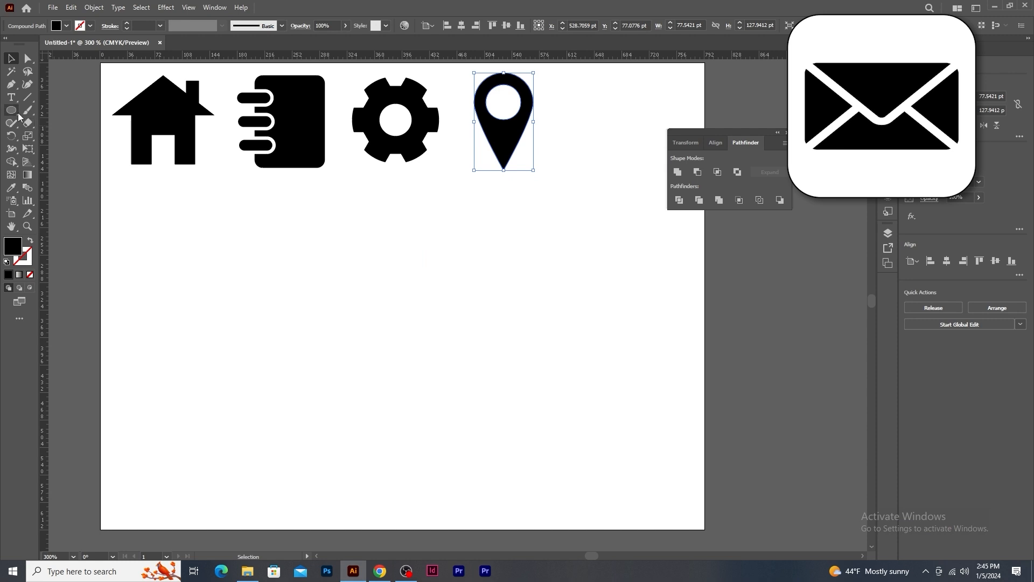
Draw a black rectangle about 354 by 191 pt and round its corners by about 13 pt for the envelope
left_click_drag(12, 110, 58, 112)
left_click_drag(294, 262, 564, 408)
left_click_drag(303, 270, 308, 272)
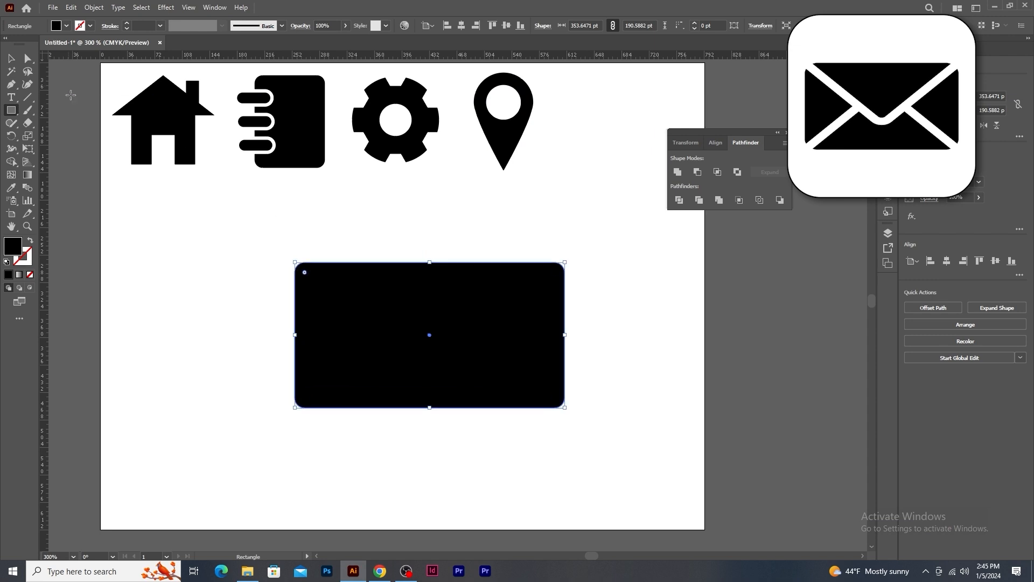
Draw a diagonal line from beyond the rectangle's upper-left corner to its centre and give it a 9 pt white stroke
left_click(27, 97)
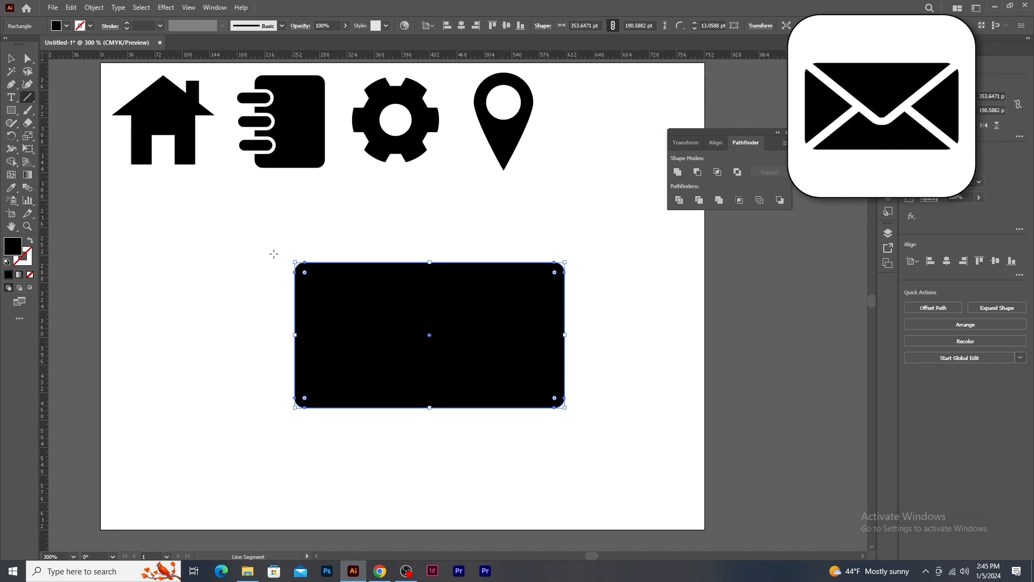
left_click_drag(247, 248, 429, 339)
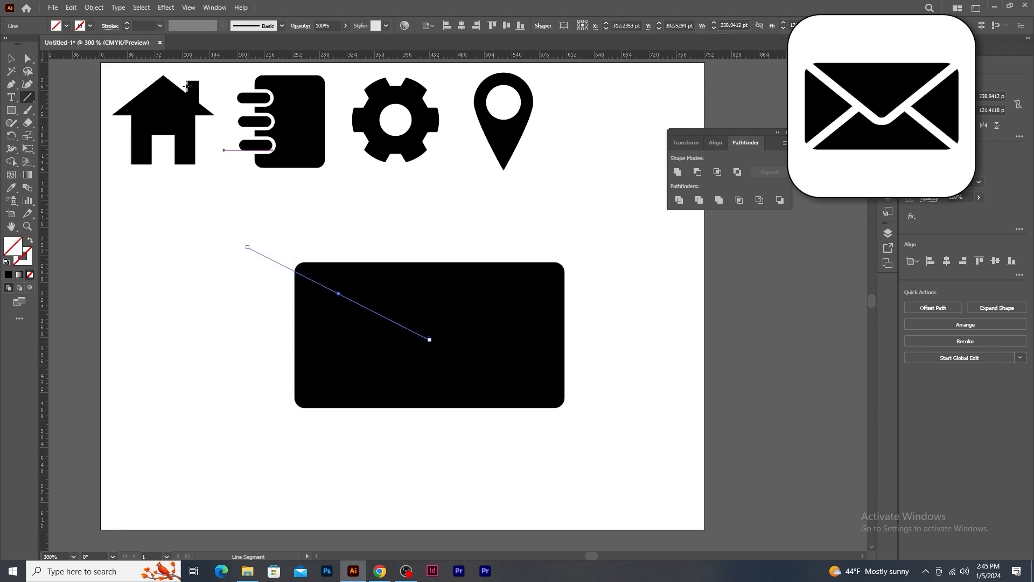
left_click(126, 23)
left_click(126, 23)
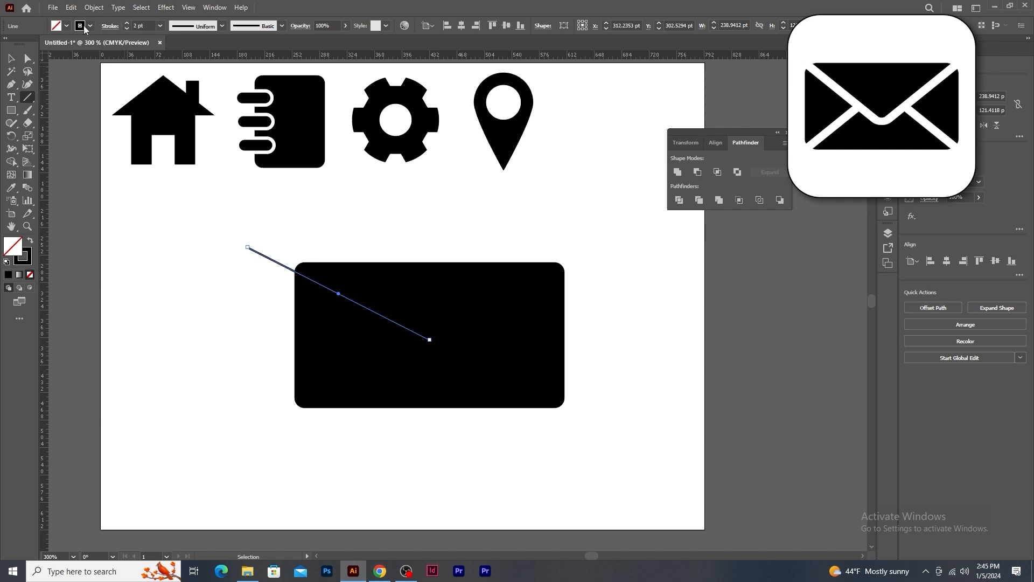
left_click(90, 25)
left_click(23, 48)
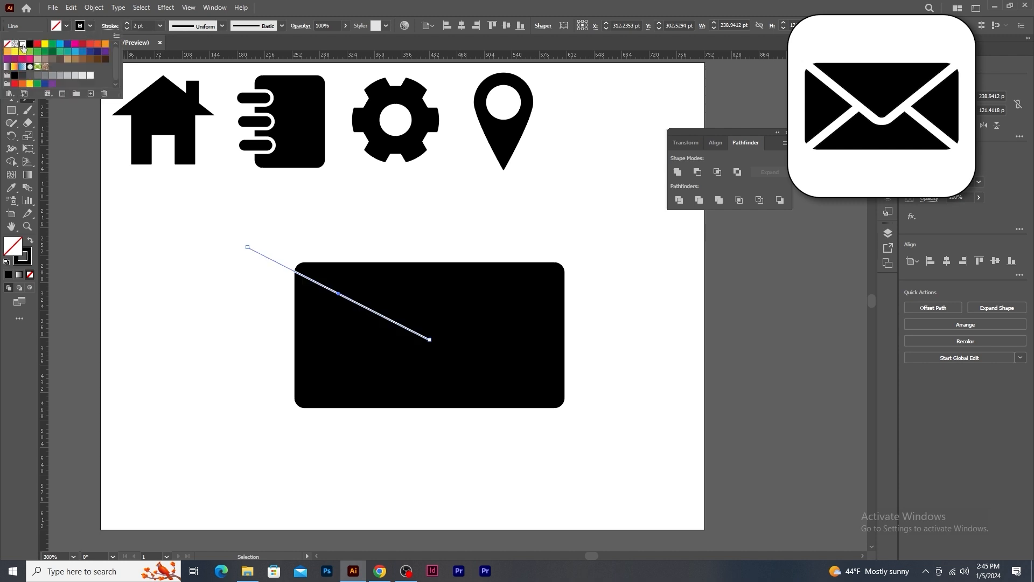
left_click(127, 24)
left_click(127, 24)
left_click(127, 24)
left_click(127, 24)
left_click(128, 24)
left_click(127, 23)
left_click(127, 23)
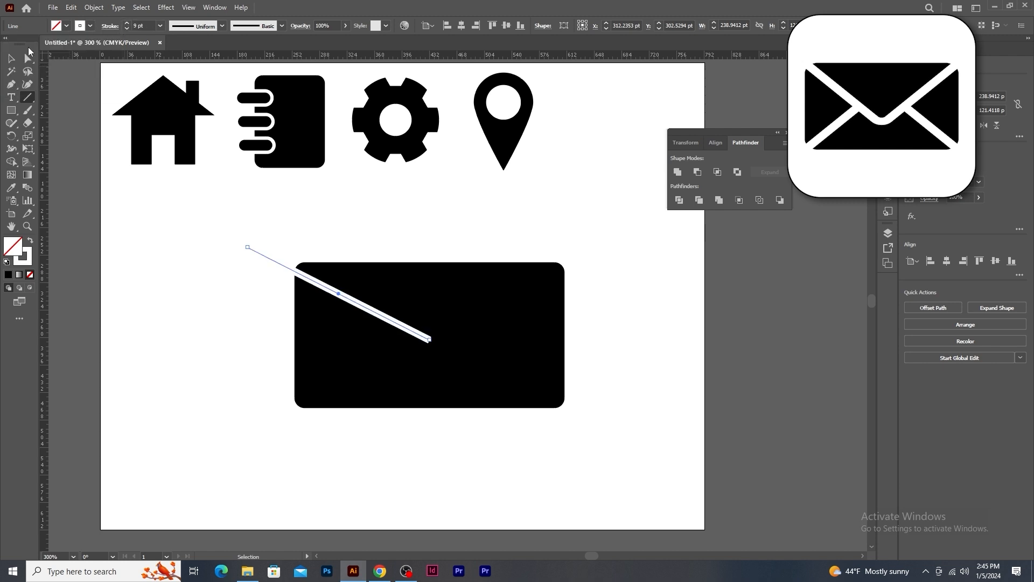
Nudge the diagonal line over the envelope's corner and expand its stroke into a filled shape
left_click(15, 59)
left_click_drag(326, 290, 328, 289)
left_click(94, 7)
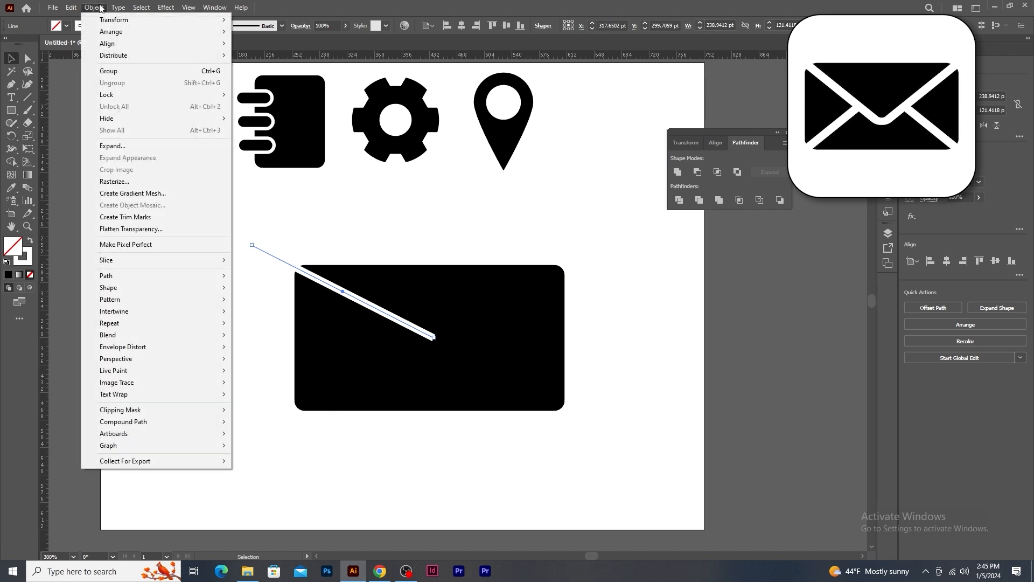
left_click(150, 150)
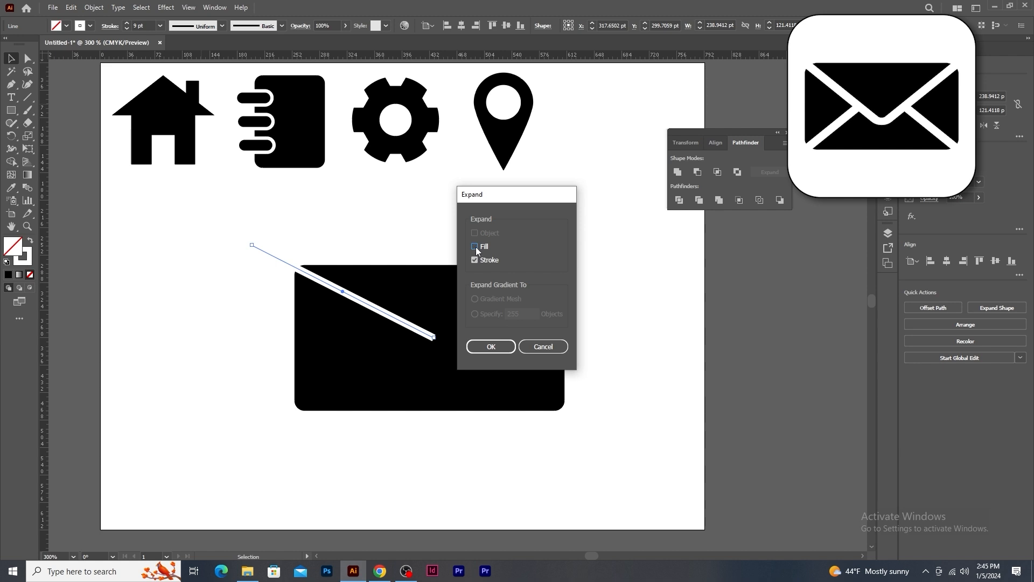
left_click(491, 347)
Create a mirrored copy of the diagonal white bar by reflecting it across the vertical axis
right_click(348, 295)
mouse_move(420, 469)
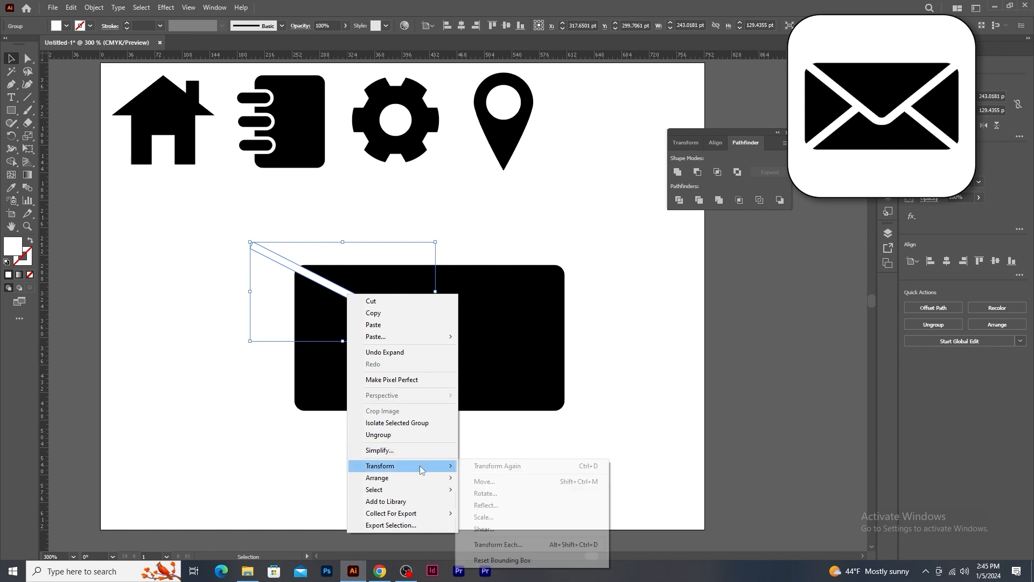
left_click(519, 503)
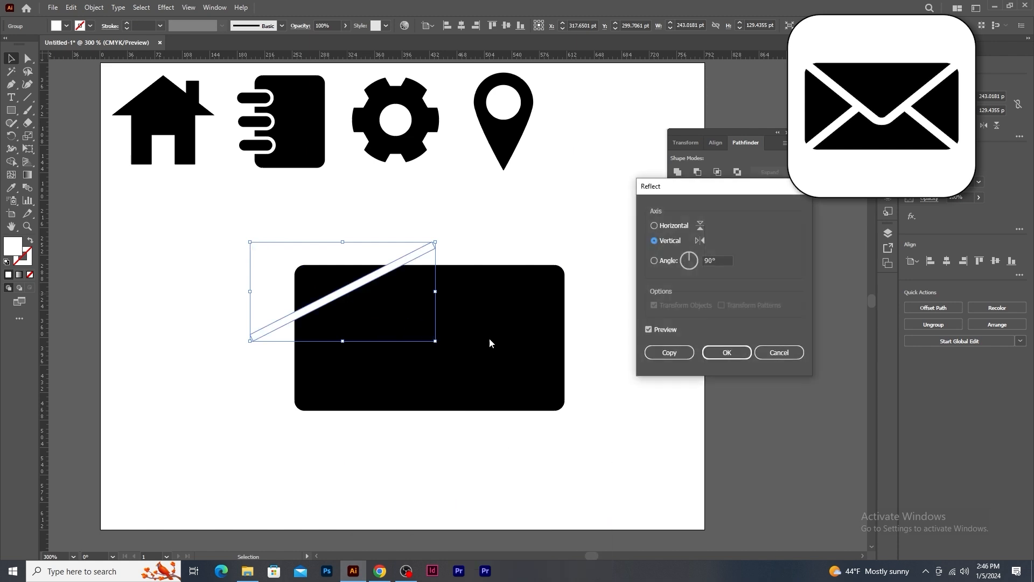
left_click(662, 357)
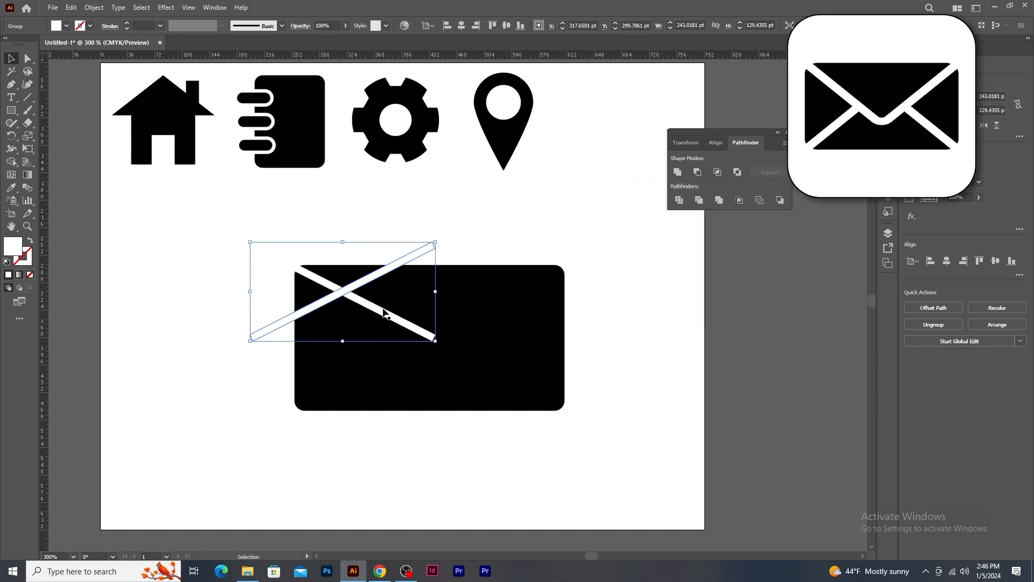
Place the mirrored bar to complete the V-shaped flap and lay a rotated copy along the envelope's lower-left fold
mouse_move(357, 295)
left_mouse_down()
mouse_move(517, 302)
mouse_move(537, 292)
mouse_move(300, 411)
left_mouse_up()
left_click(617, 439)
left_click(366, 365)
mouse_move(393, 350)
left_mouse_down()
mouse_move(374, 330)
mouse_move(358, 351)
mouse_move(388, 346)
mouse_move(388, 318)
mouse_move(417, 326)
mouse_move(420, 336)
mouse_move(389, 357)
mouse_move(395, 348)
left_mouse_up()
Reflect a copy of the lower-left bar vertically and move it to the envelope's lower-right fold
right_click(389, 347)
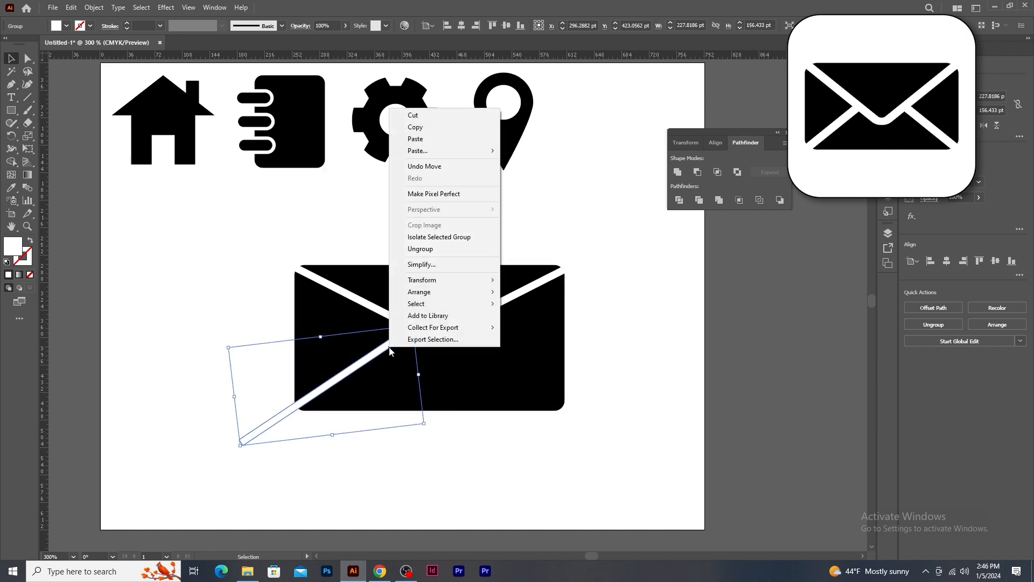
mouse_move(447, 283)
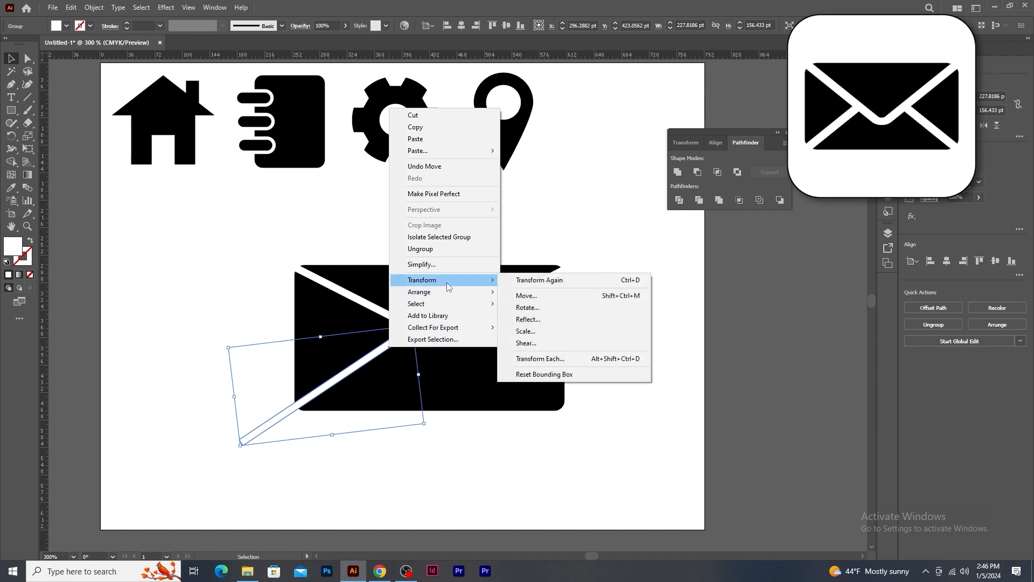
left_click(557, 320)
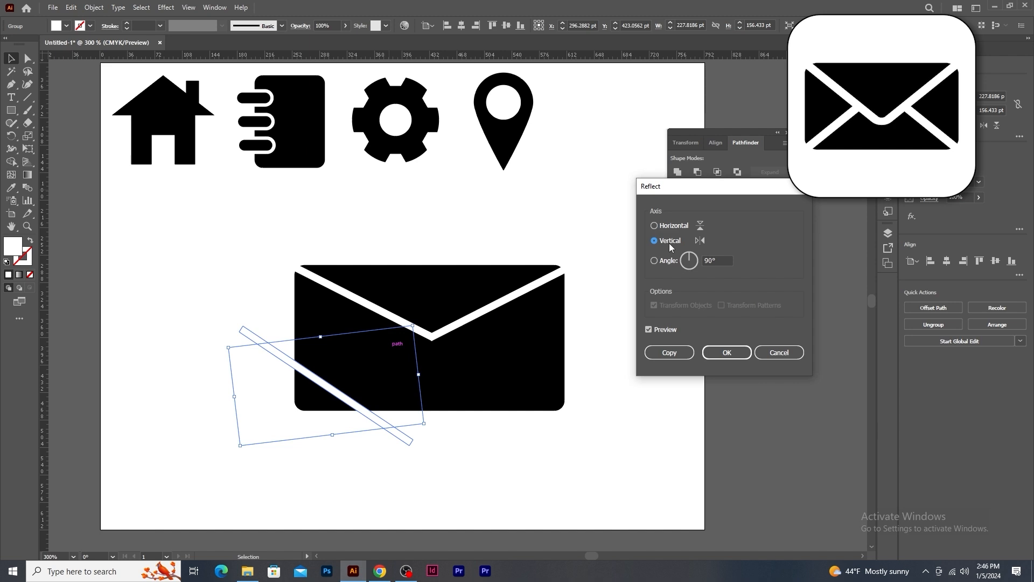
left_click(669, 352)
left_click_drag(346, 394, 554, 402)
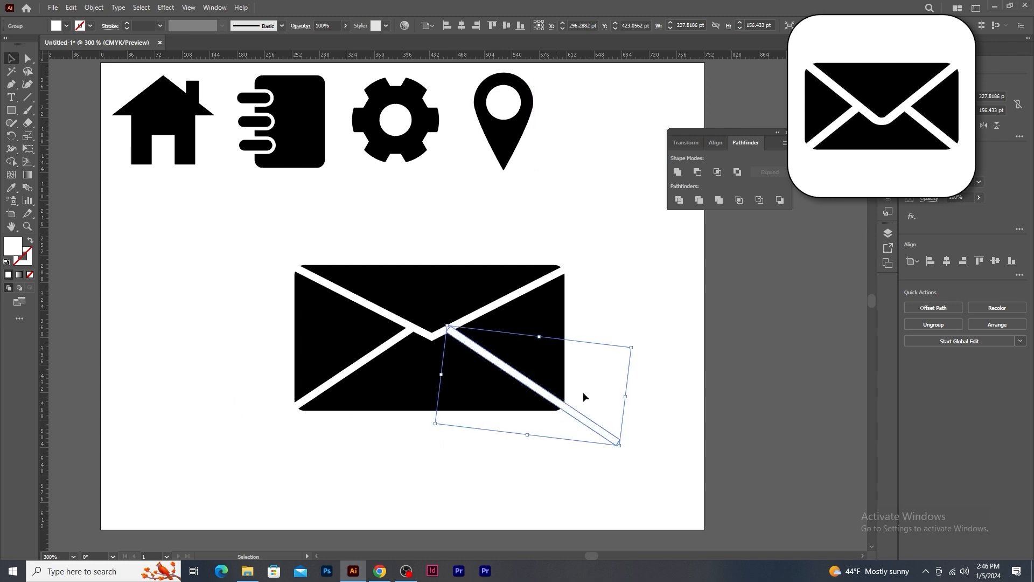
left_click(657, 364)
Select the rectangle with all four white bars and cut the bars out with Minus Front
left_click_drag(215, 236, 645, 483)
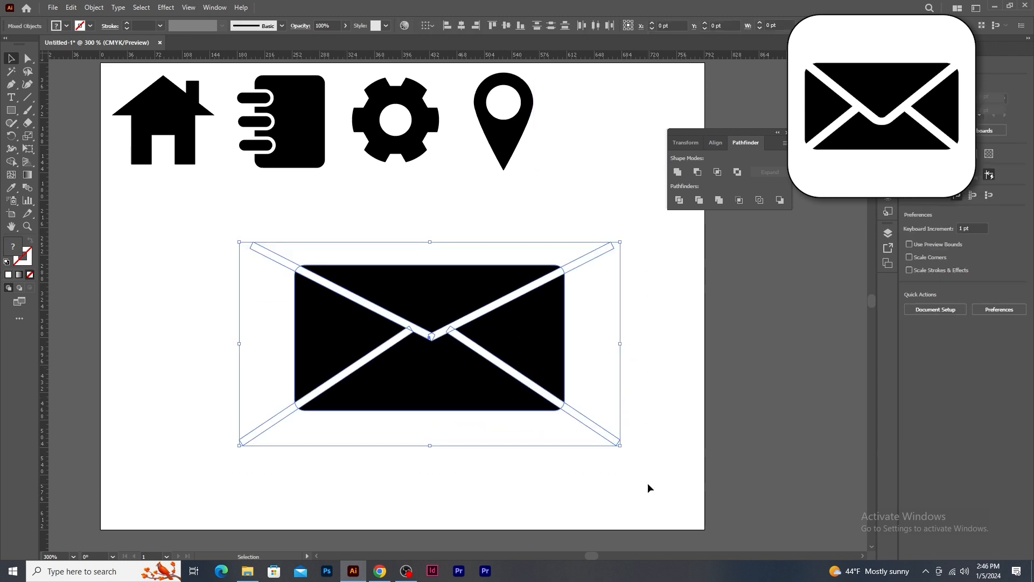
left_click(699, 172)
left_click(692, 356)
Shrink the envelope to about 140 by 75 pt and place it in the row beside the location pin
left_click_drag(533, 340, 816, 354)
left_click_drag(534, 337, 348, 333)
left_click_drag(518, 363, 326, 337)
left_click_drag(471, 249, 401, 299)
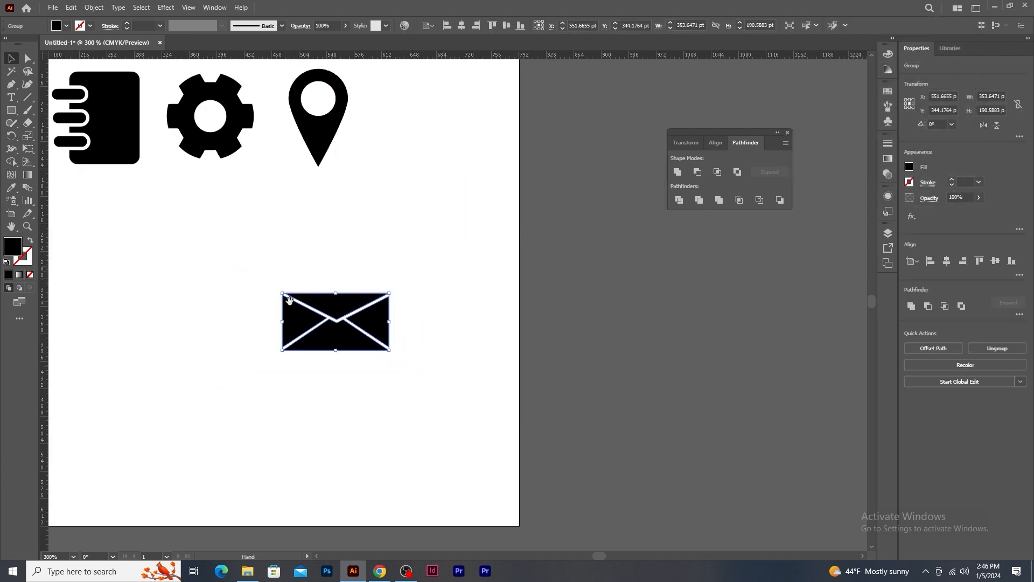
left_click_drag(290, 303, 493, 351)
left_click_drag(546, 381, 632, 187)
mouse_move(479, 367)
left_mouse_down()
mouse_move(485, 337)
mouse_move(483, 354)
left_mouse_up()
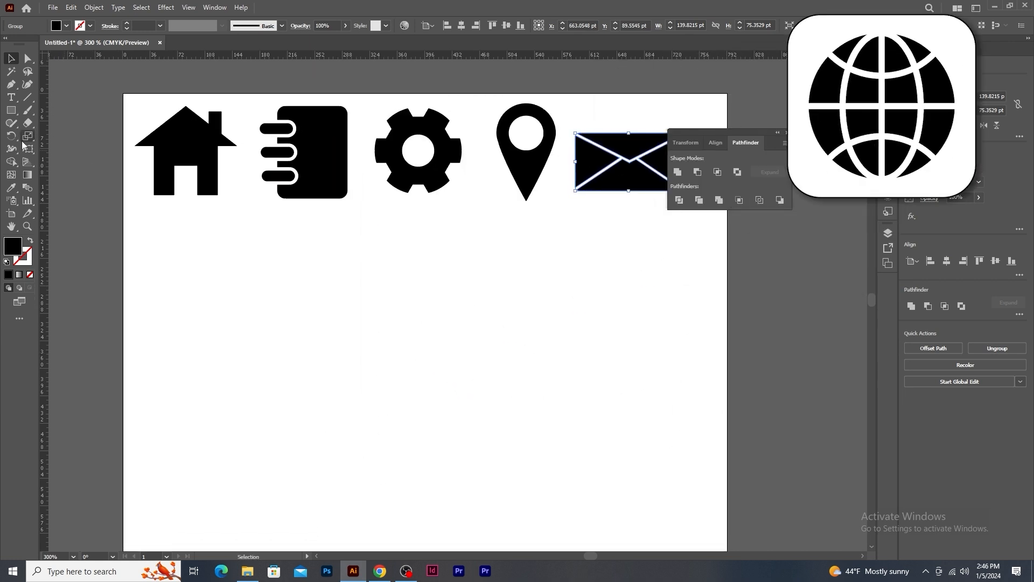
Draw a circle about 206 pt wide for the globe and a vertical line about 335 pt long through its centre
left_click_drag(12, 110, 54, 135)
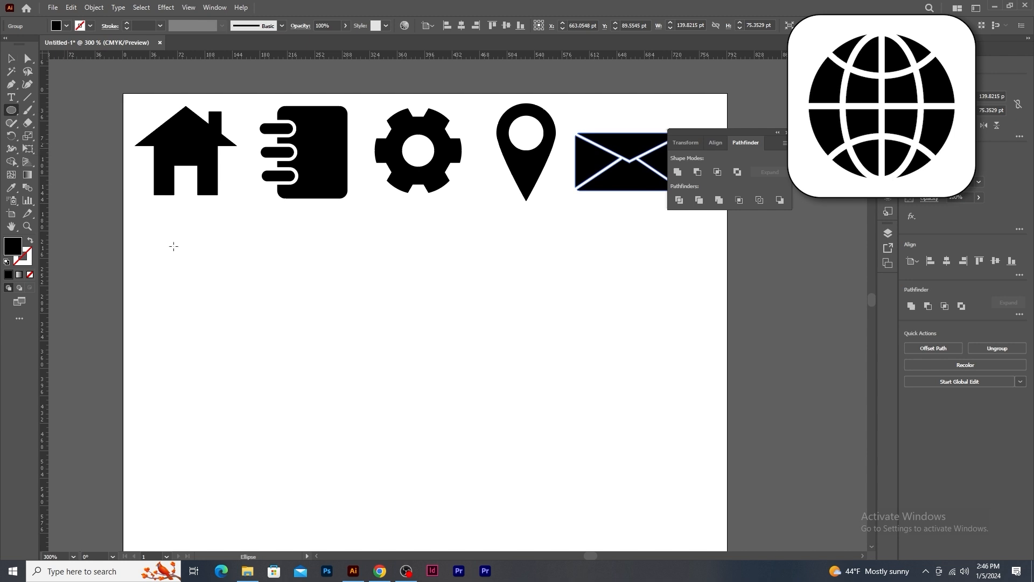
left_click_drag(397, 366, 441, 446)
key("backslash")
left_click_drag(398, 244, 397, 498)
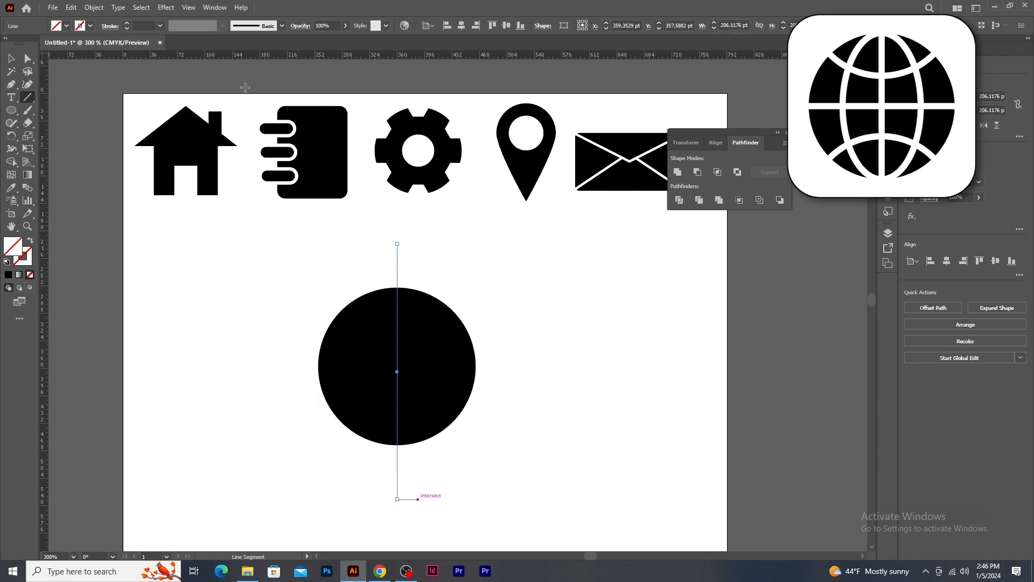
Give the vertical line a 7 pt white stroke and expand the stroke into a filled shape
left_click(127, 23)
left_click(127, 23)
left_click(127, 23)
left_click(128, 23)
left_click(128, 23)
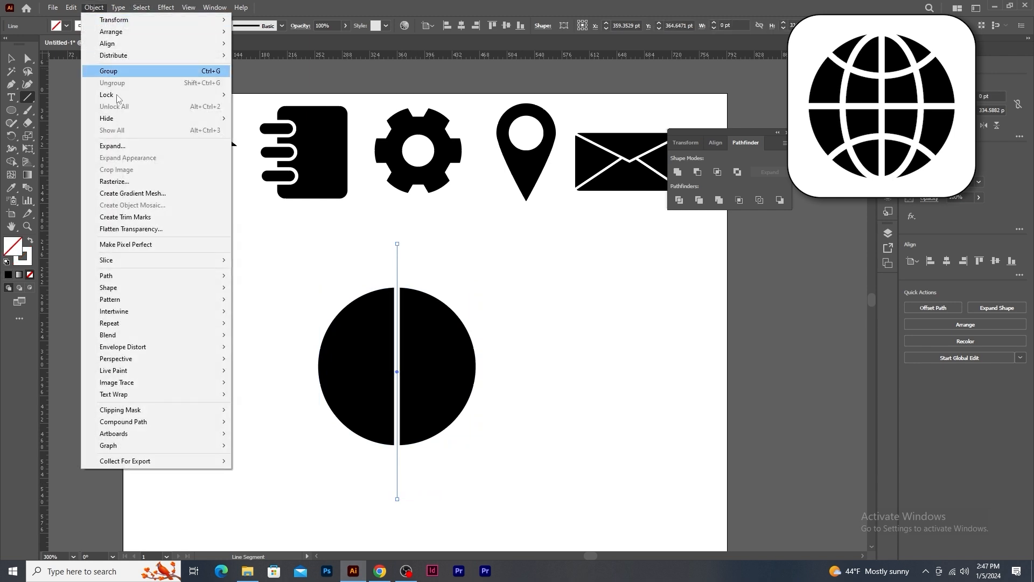
left_click(113, 146)
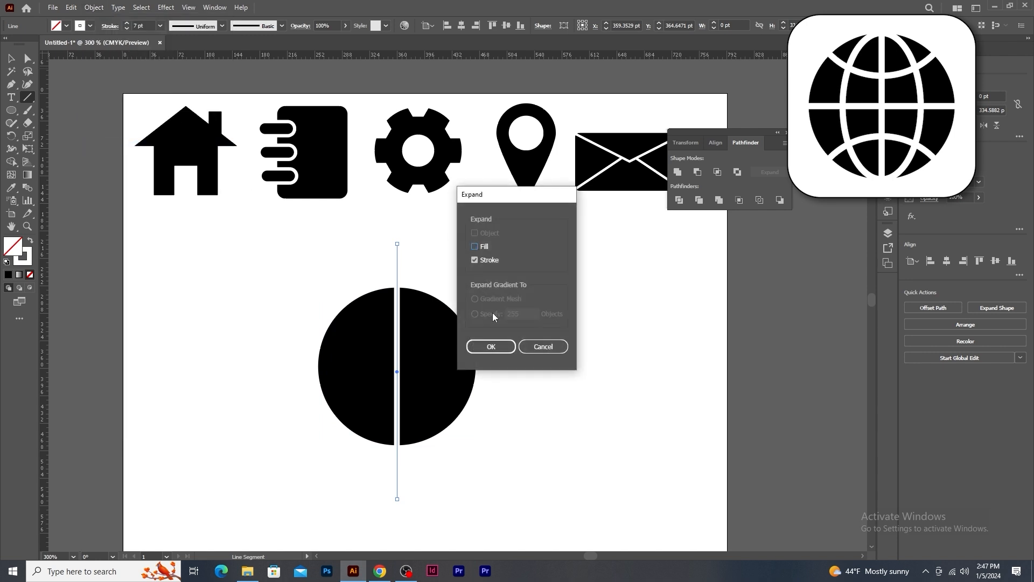
left_click(495, 347)
key("v")
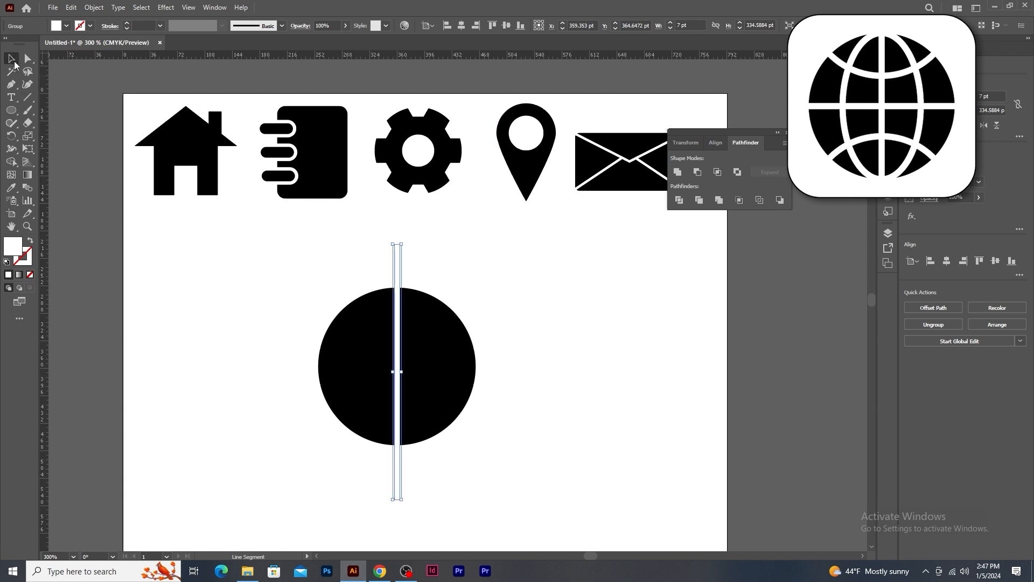
Paste a copy of the vertical bar in front, rotate it to horizontal and centre it across the circle
left_click(72, 7)
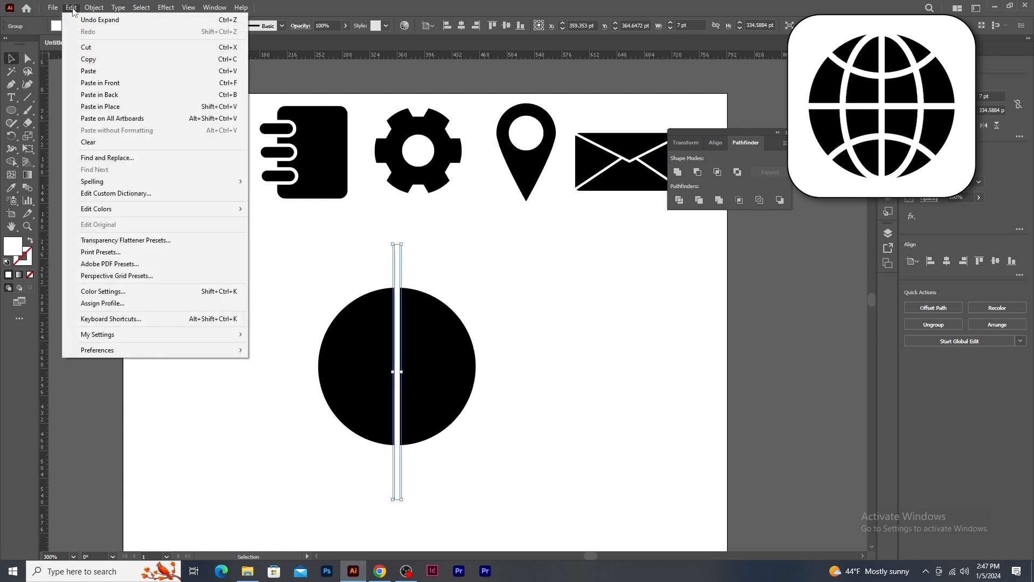
left_click(89, 63)
left_click(77, 8)
left_click(92, 83)
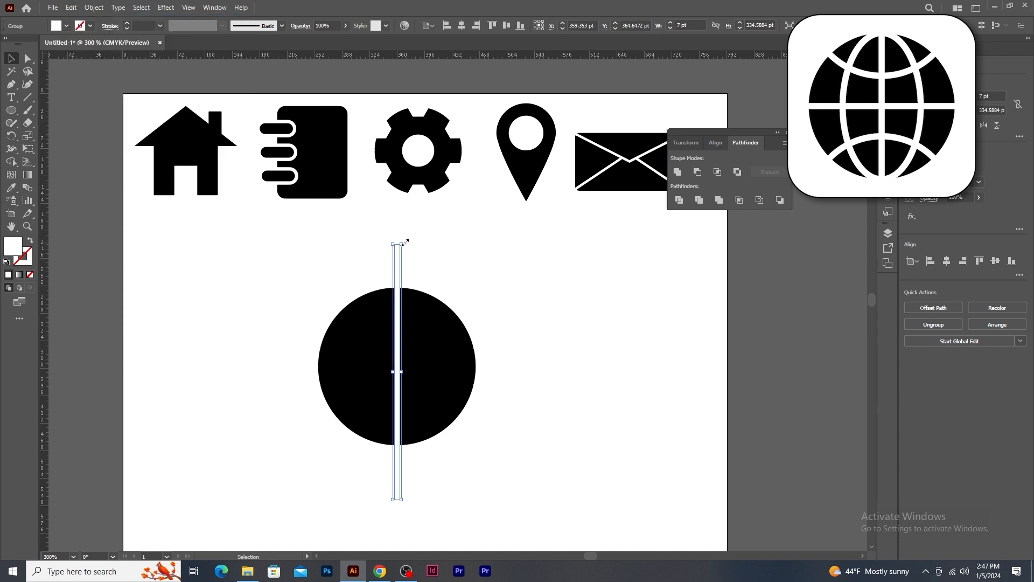
left_click_drag(404, 239, 536, 386)
left_click_drag(422, 377, 419, 371)
left_click(622, 350)
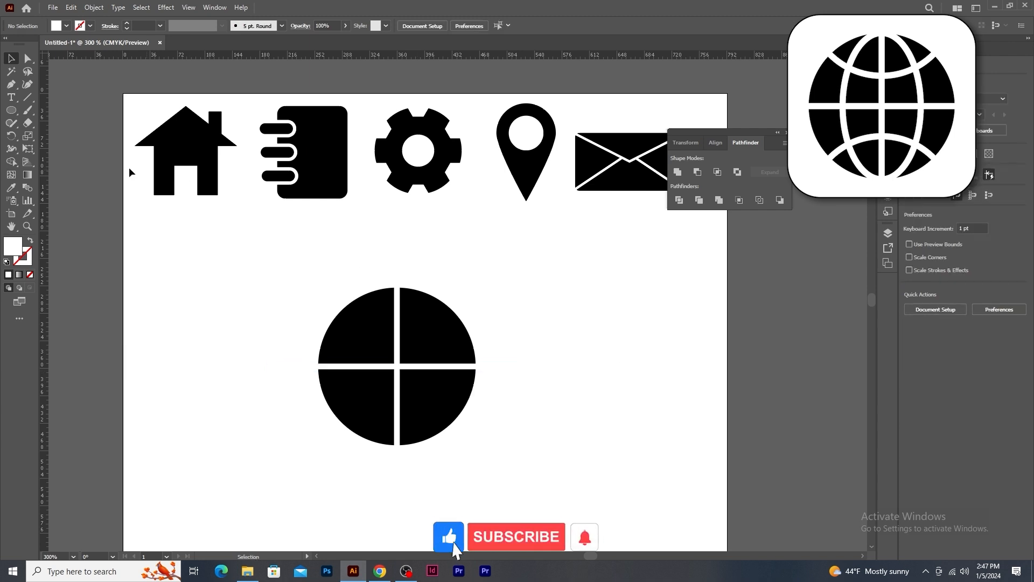
Draw a circle about 234 pt wide over the globe, offset to the right of its centre
left_click(11, 110)
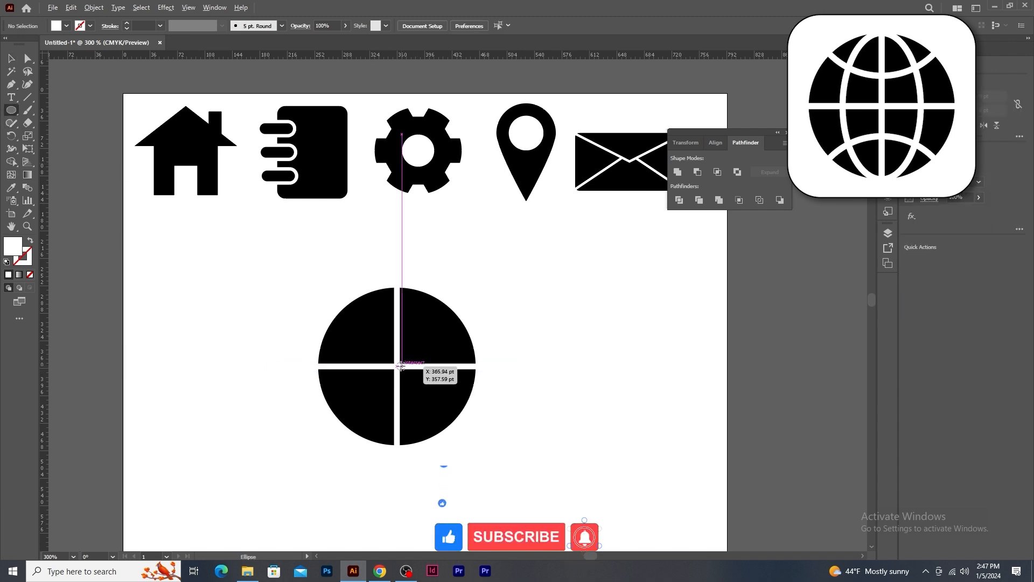
mouse_move(352, 307)
left_mouse_down()
mouse_move(487, 471)
mouse_move(531, 485)
left_mouse_up()
mouse_move(474, 434)
left_mouse_down()
mouse_move(473, 419)
mouse_move(468, 428)
mouse_move(442, 392)
left_mouse_up()
key("v")
Give the offset circle no fill and a 7 pt white stroke, and expand the stroke into a filled ring
left_click(66, 26)
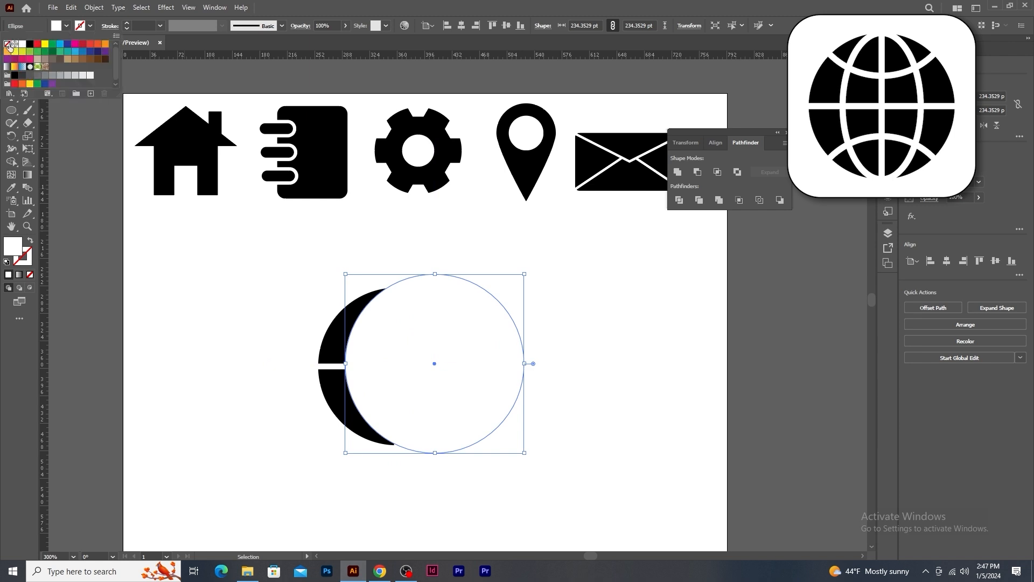
left_click(8, 45)
left_click(126, 24)
left_click(126, 23)
left_click(126, 24)
left_click(126, 24)
left_click(126, 24)
left_click(126, 24)
left_click(125, 24)
left_click(126, 23)
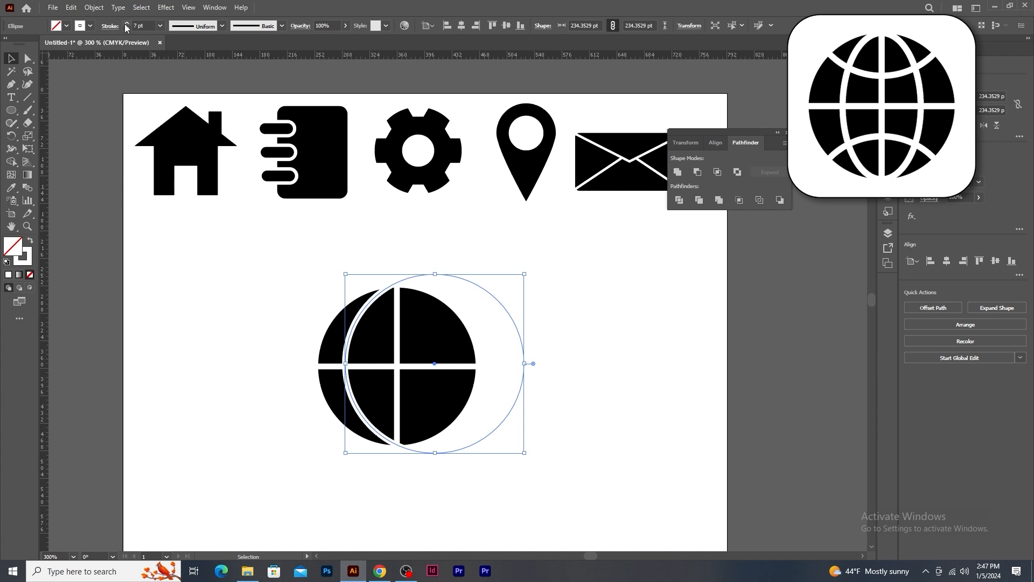
left_click(100, 8)
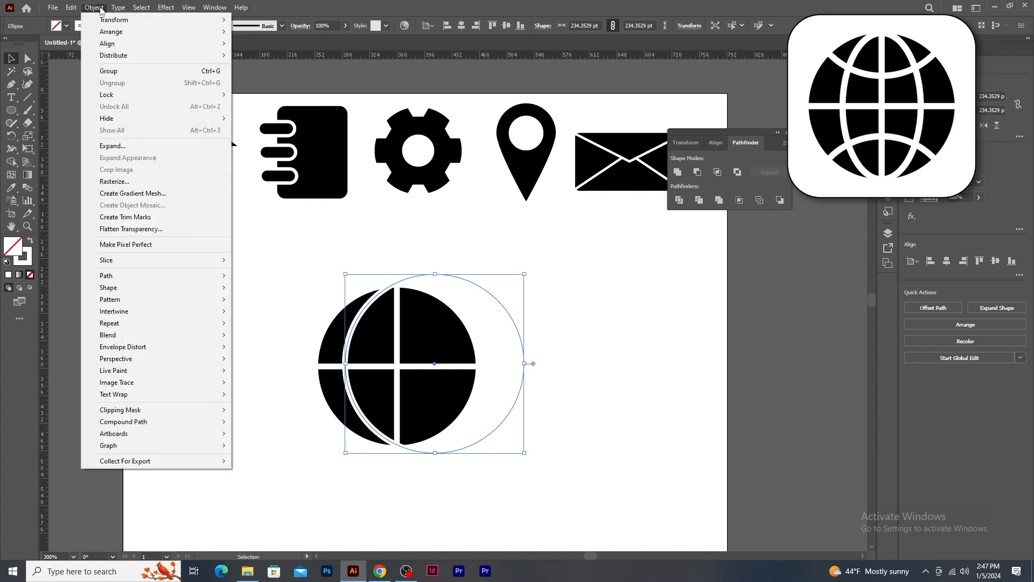
left_click(105, 145)
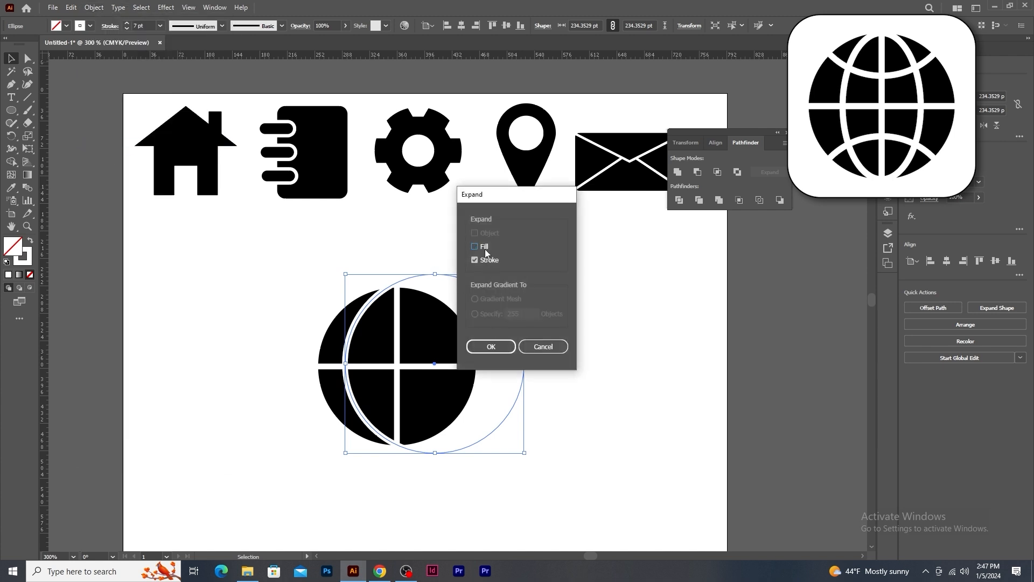
left_click(491, 347)
Position the ring as a curved meridian across the globe and stretch it to about 241 by 256 pt
left_click_drag(413, 280, 419, 280)
left_click_drag(441, 456, 439, 466)
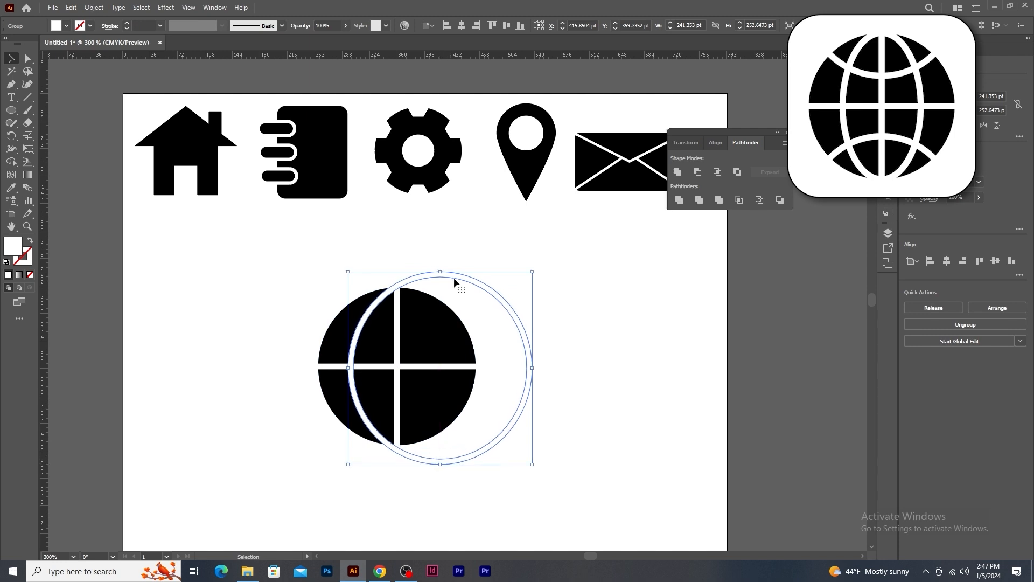
left_click_drag(440, 271, 440, 268)
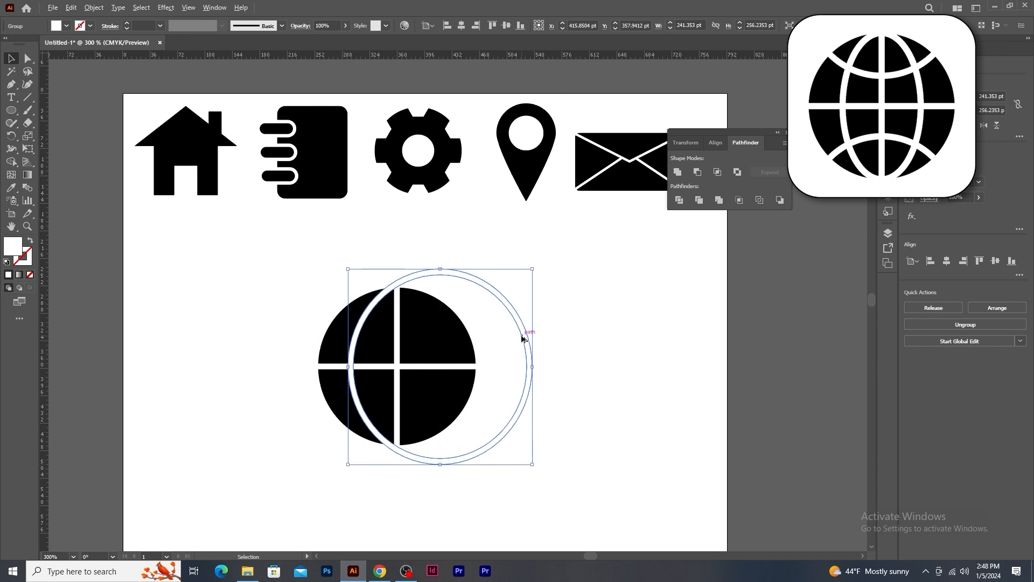
Place a copy of the ring on the globe's opposite side and further copies overlapping its upper and lower parts
left_click_drag(520, 336, 432, 335)
left_click_drag(430, 419, 431, 424)
left_click(571, 362)
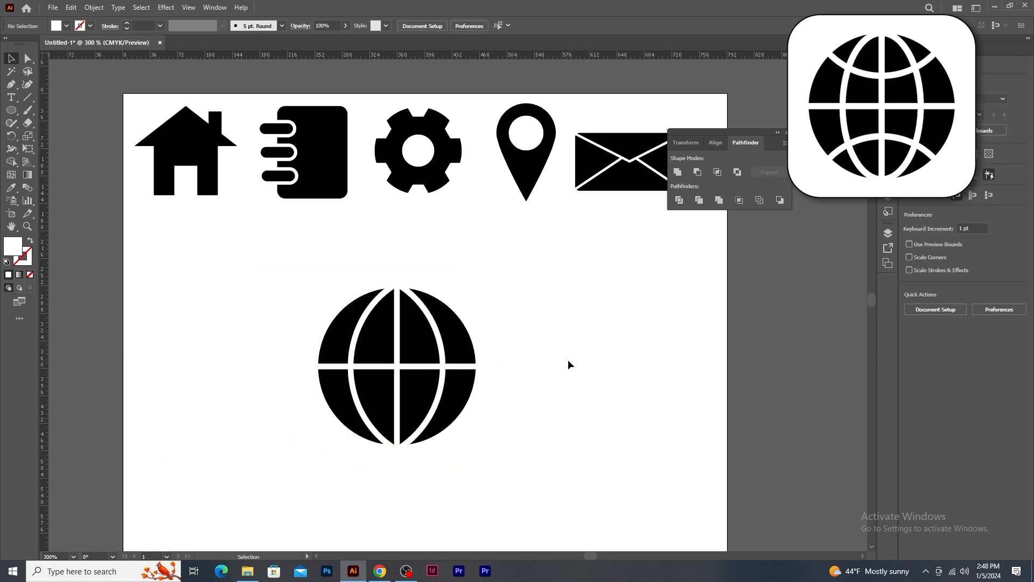
left_click_drag(522, 401, 476, 512)
left_click_drag(462, 389, 459, 428)
Cut all the white bars and rings out of the black globe circle with Pathfinder Minus Front
left_click_drag(235, 257, 560, 487)
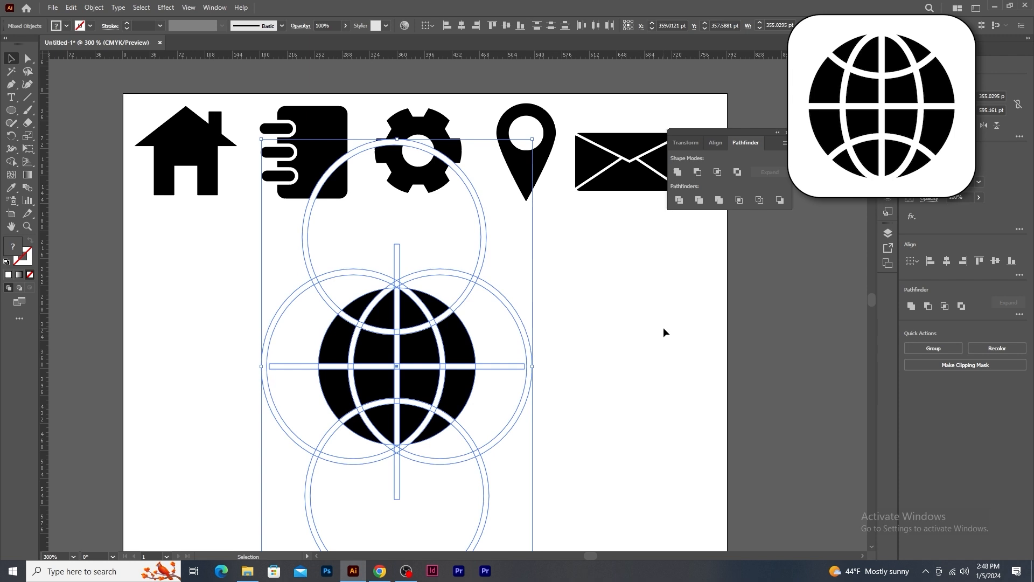
left_click(698, 171)
left_click(512, 373)
Shrink the finished globe proportionally and position it below the row of icons
left_click_drag(434, 359, 399, 323)
left_click_drag(448, 252, 426, 283)
left_click_drag(394, 325, 442, 302)
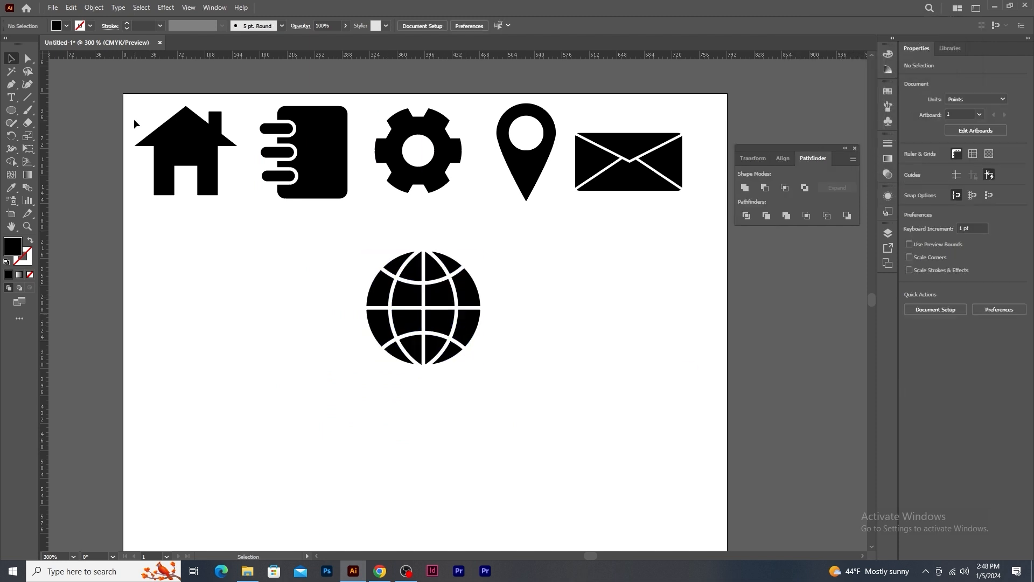
Scale all six icons down together and move them back to the upper edge of the artboard
left_click_drag(145, 184, 646, 452)
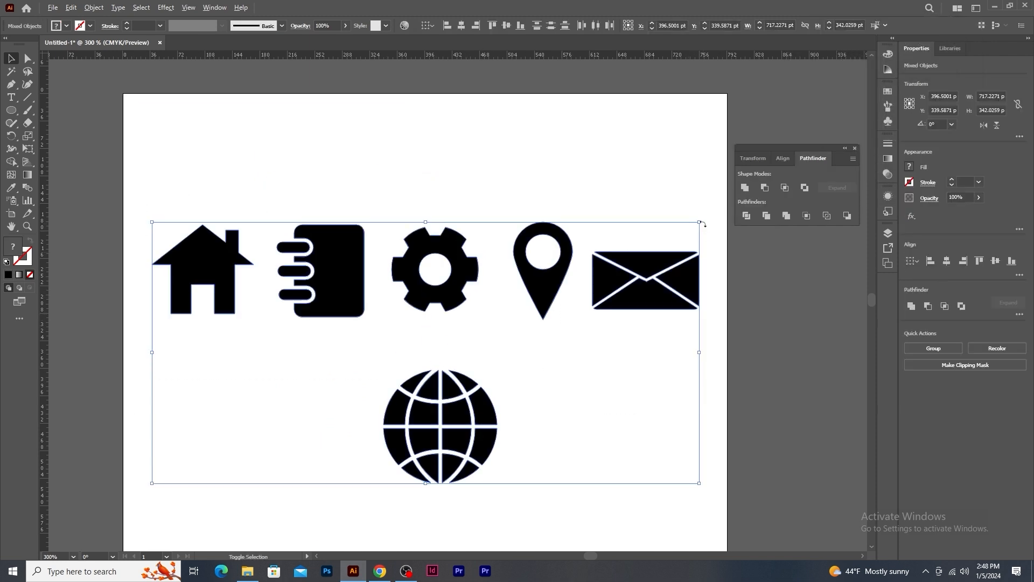
left_click_drag(699, 222, 624, 257)
left_click_drag(596, 315, 495, 175)
left_click(442, 242)
Move the globe to the end of the icon row after the envelope and shrink it to match the other icons
left_click_drag(330, 281, 578, 164)
left_click_drag(626, 107, 616, 118)
left_click_drag(597, 142, 584, 143)
left_click(426, 329)
left_click_drag(418, 341, 418, 326)
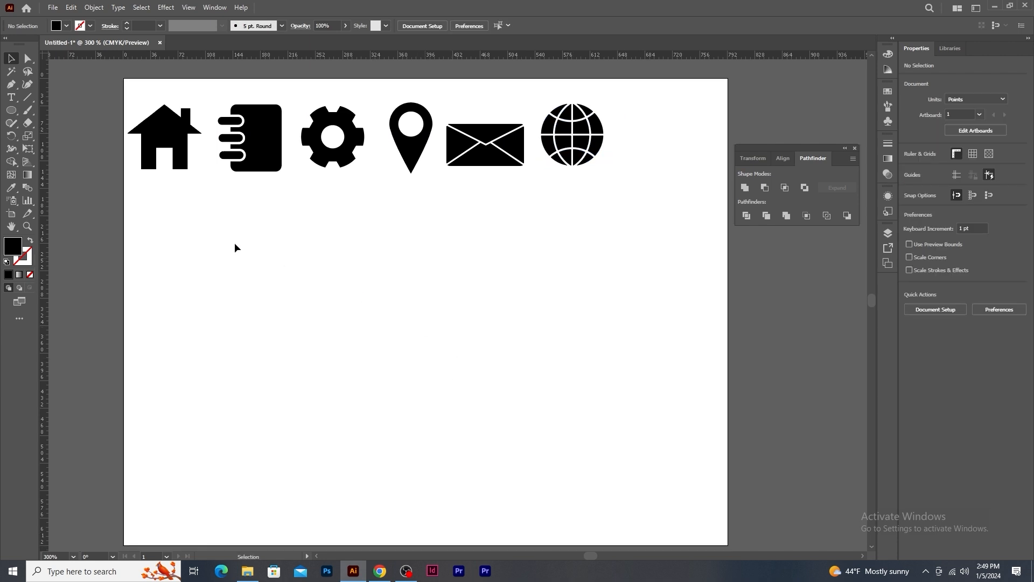
Draw a circle about 174 pt wide with no fill and a 1 pt black stroke, and place an overlapping copy to its right
left_click(11, 161)
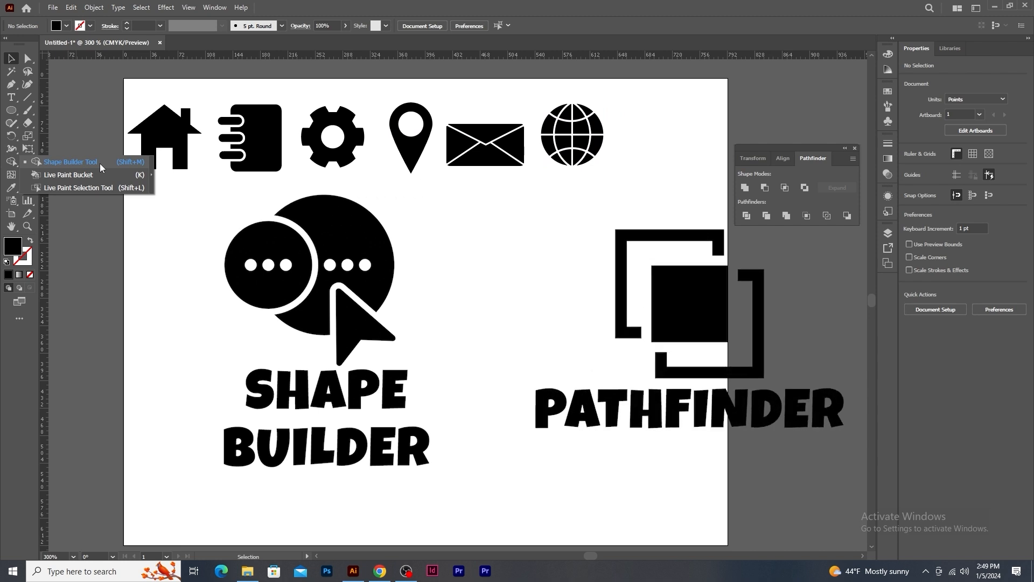
key("l")
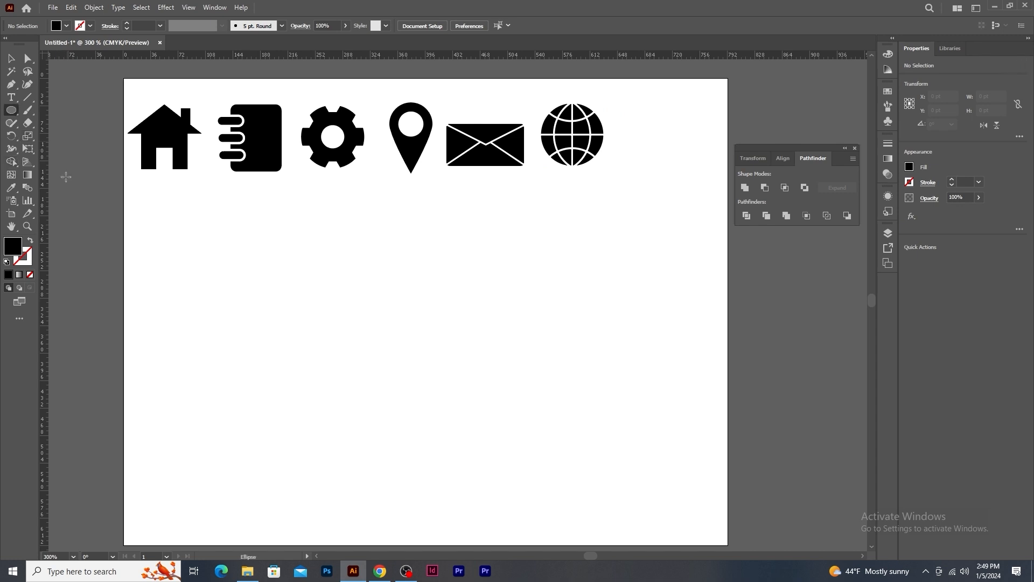
left_click_drag(313, 321, 383, 386)
left_click(66, 25)
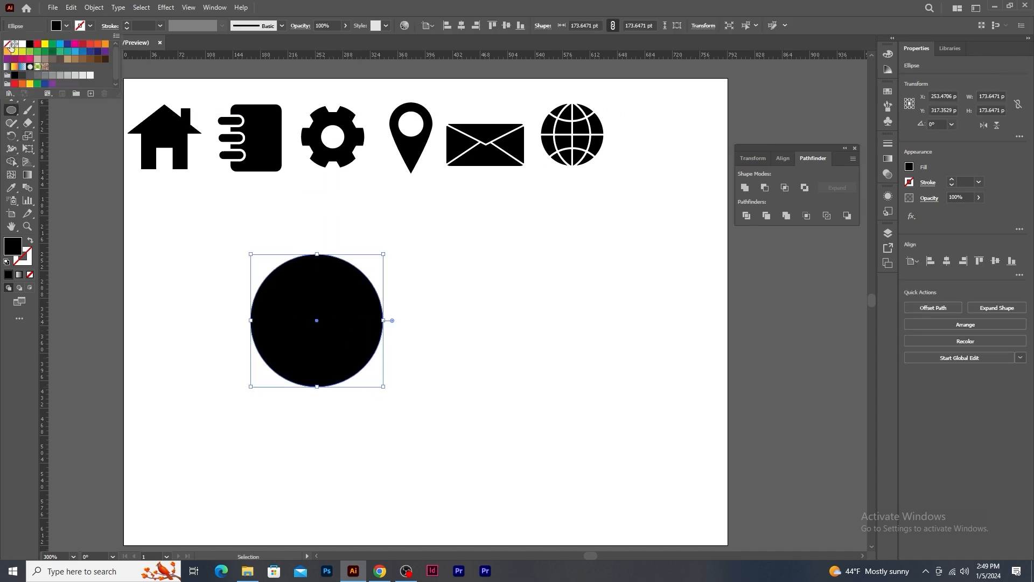
left_click(7, 44)
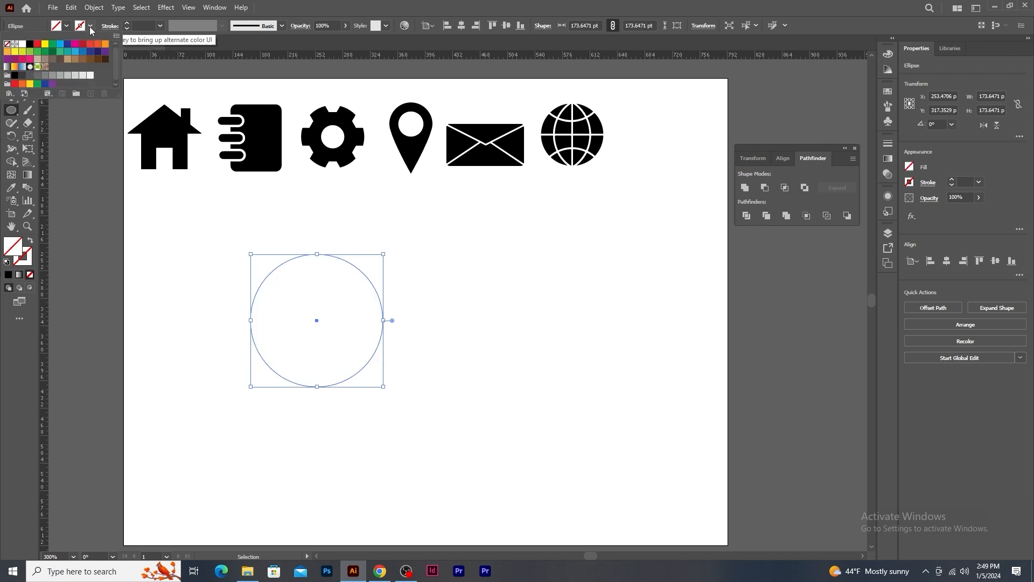
left_click(30, 43)
left_click(11, 58)
left_click_drag(371, 284, 428, 283)
Merge the two overlapping circles into a single shape with the Shape Builder tool
left_click_drag(242, 243, 526, 448)
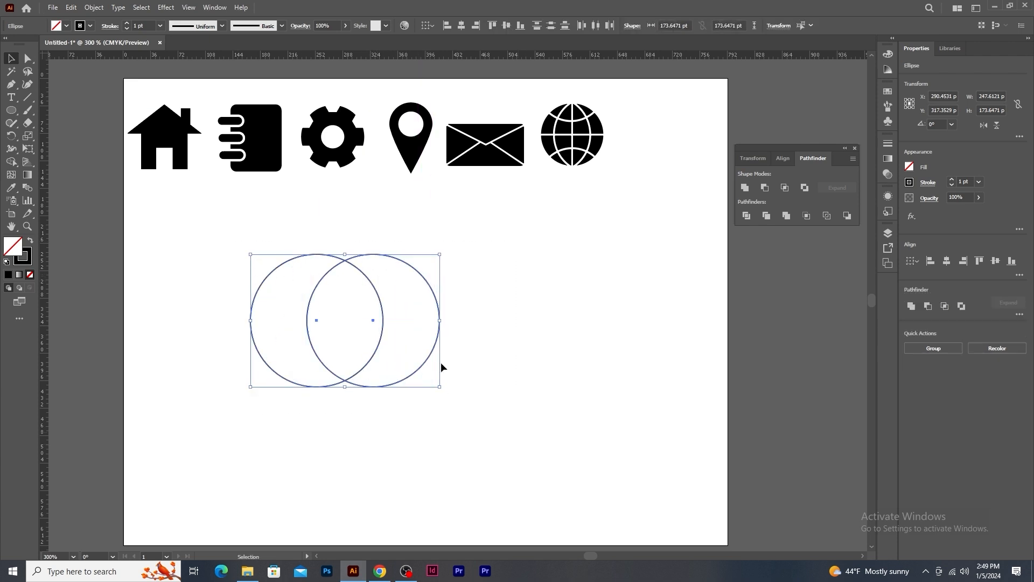
left_click(11, 162)
left_click_drag(270, 295, 409, 307)
key("v")
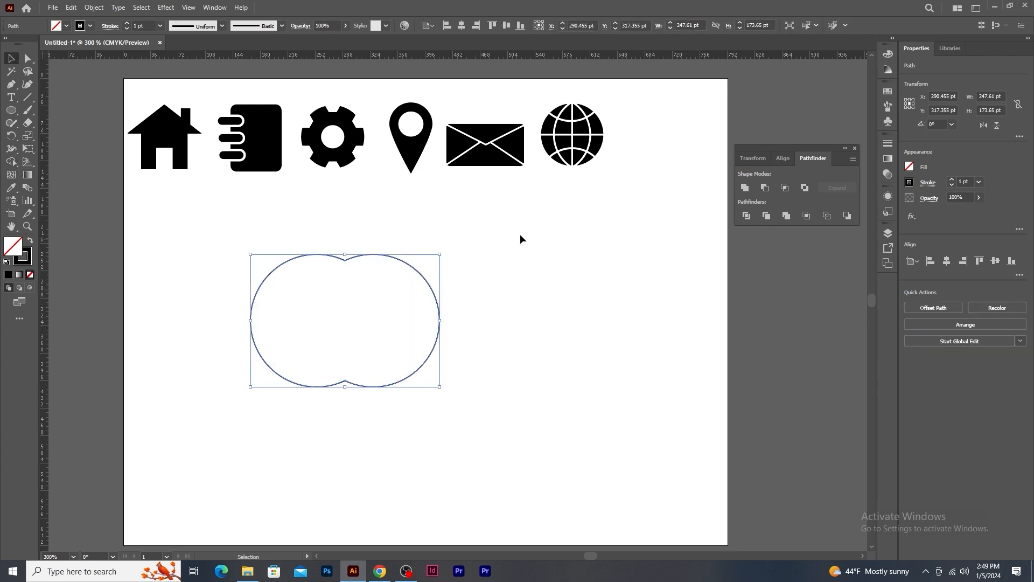
left_click(386, 242)
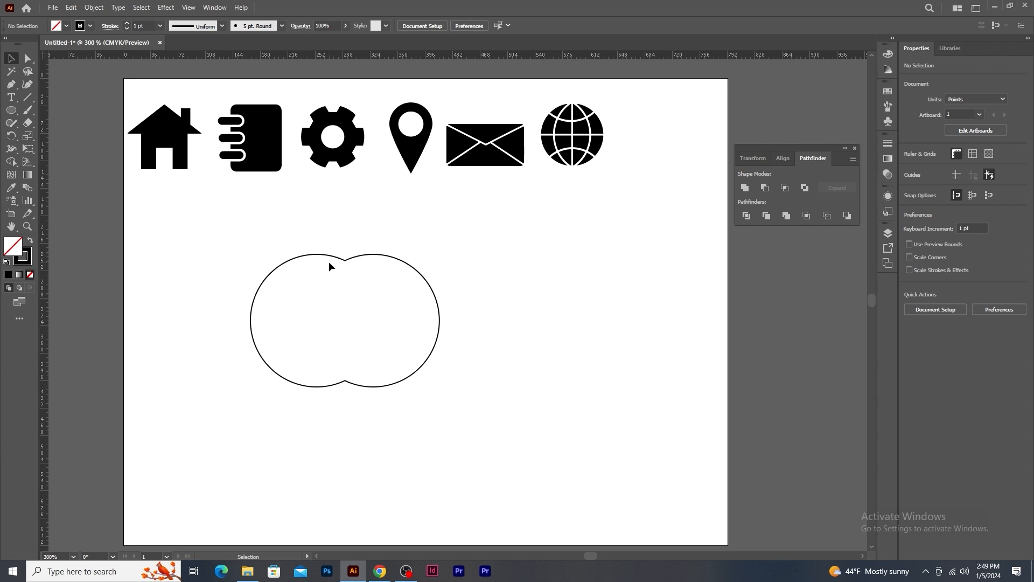
Replace the merged shape with a circle about 220 pt wide and an overlapping copy to its right
left_click(418, 370)
key("Delete")
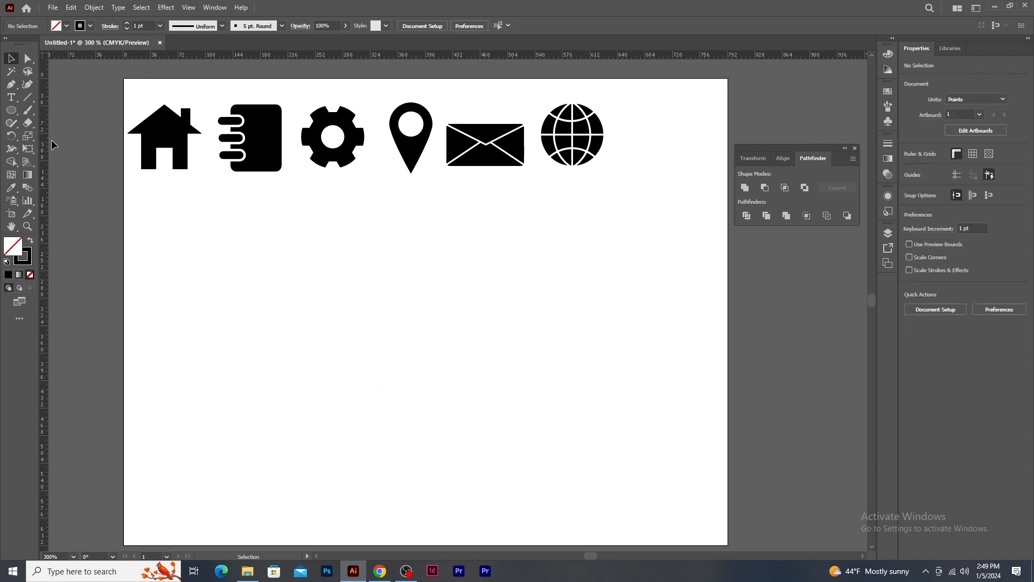
left_click(11, 110)
left_click_drag(325, 333, 410, 416)
left_click(11, 58)
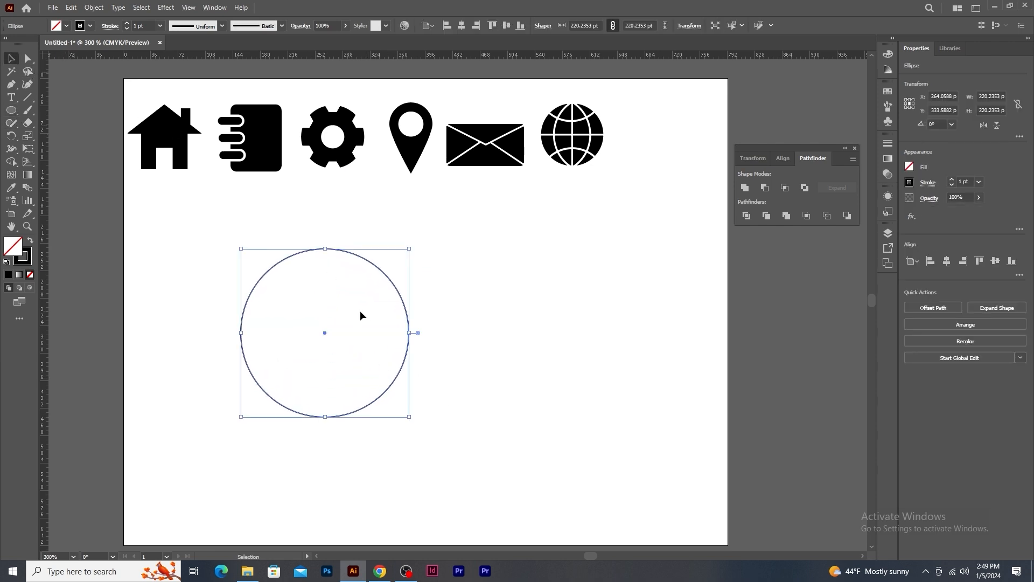
left_click_drag(405, 308, 493, 314)
Split both circles into two crescents and a central lens by picking each region with the Shape Builder tool
left_click_drag(239, 246, 527, 440)
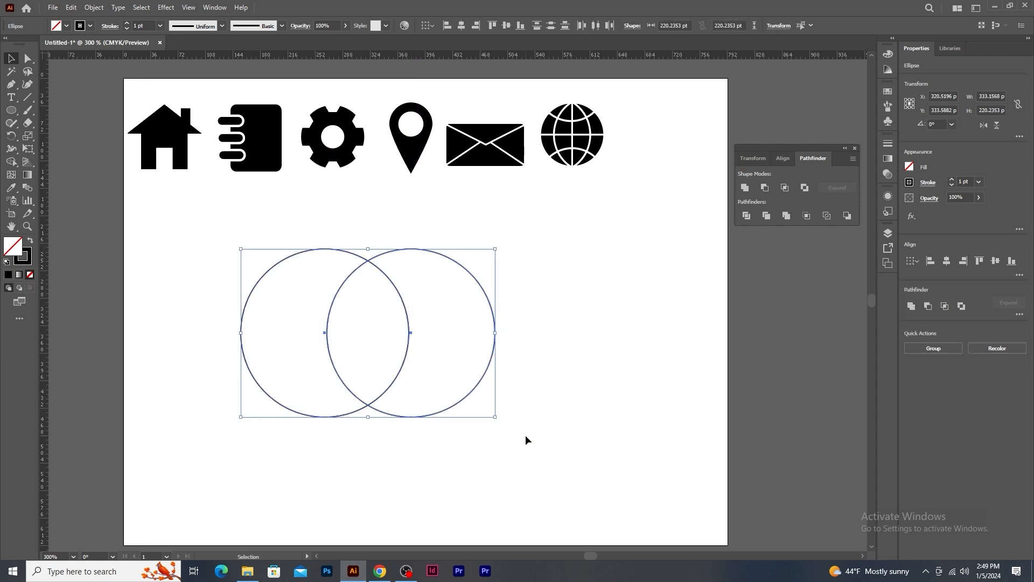
left_click(13, 162)
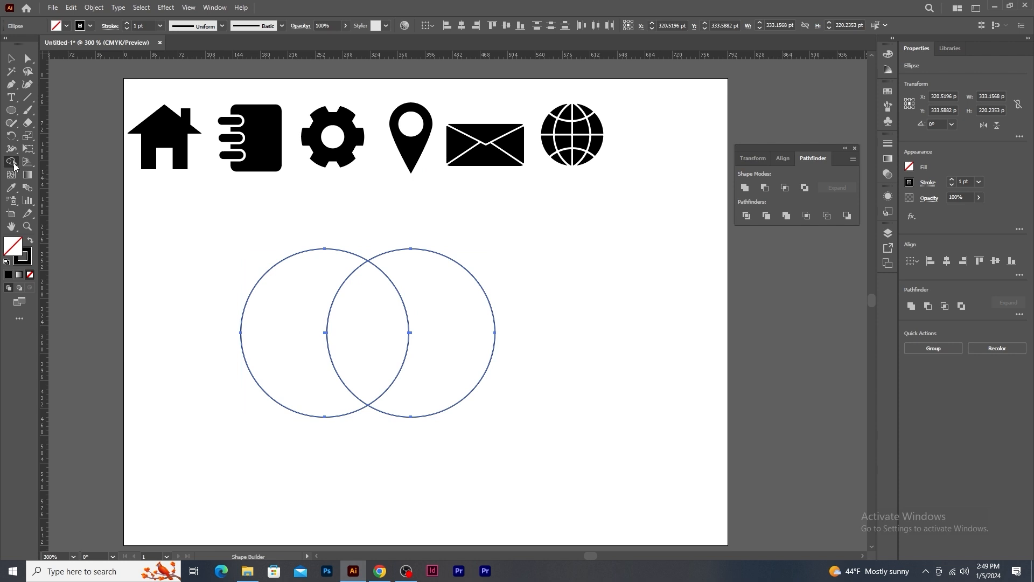
left_click(283, 296)
left_click(380, 323)
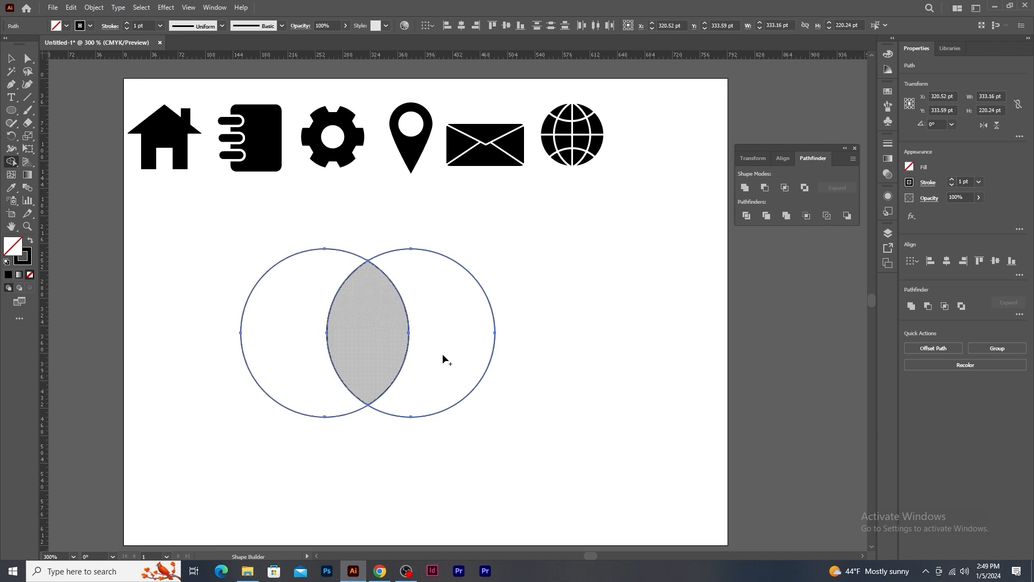
left_click(454, 325)
key("v")
Pull the right crescent and the central lens away to the right so the three pieces stand apart
left_click(471, 324)
left_click_drag(494, 317, 555, 317)
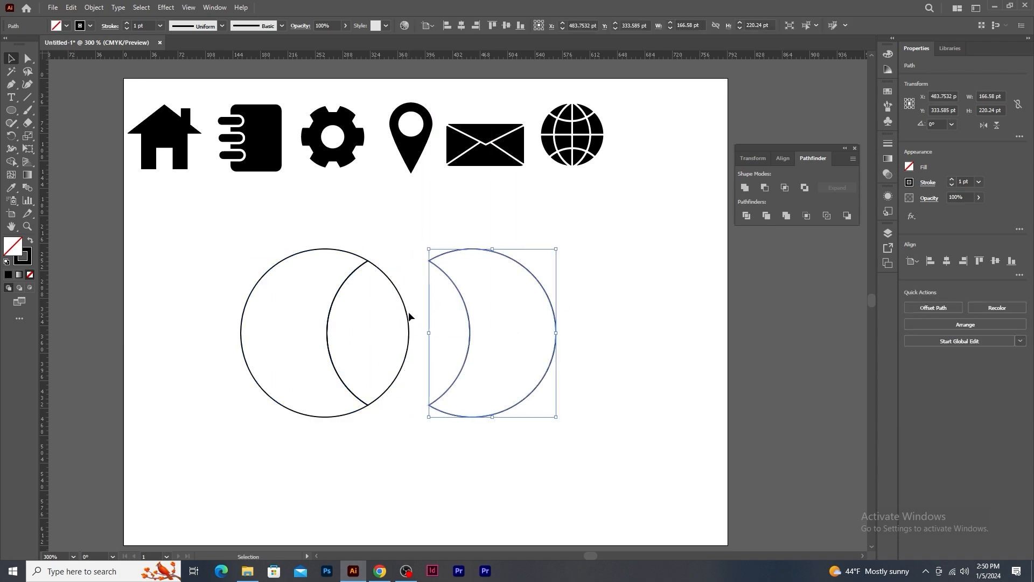
left_click_drag(409, 316, 435, 317)
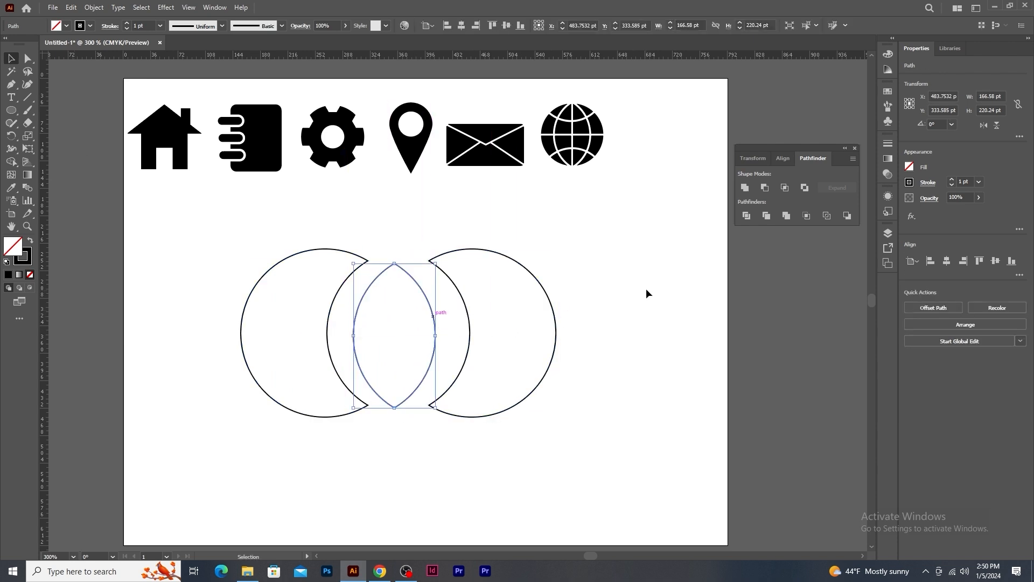
left_click(693, 385)
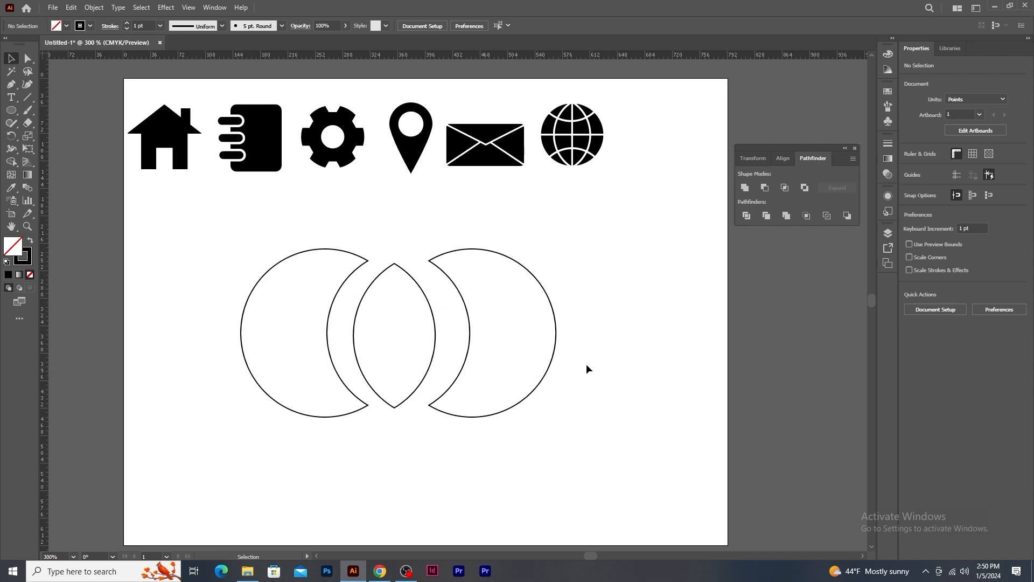
Replace the three separated pieces with a circle about 226 pt wide and an overlapping copy to its right
left_click_drag(201, 256, 612, 430)
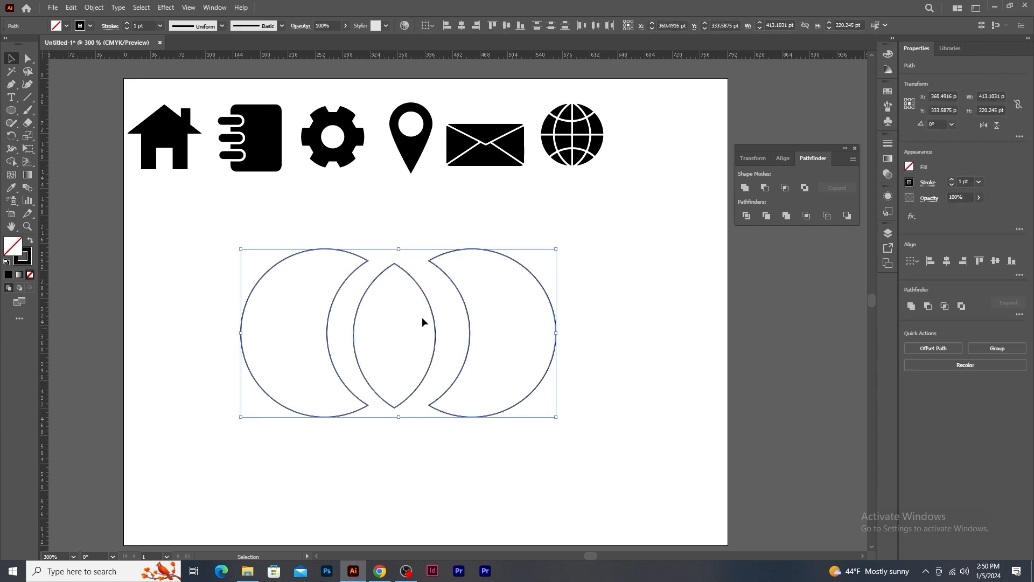
key("Delete")
left_click(10, 110)
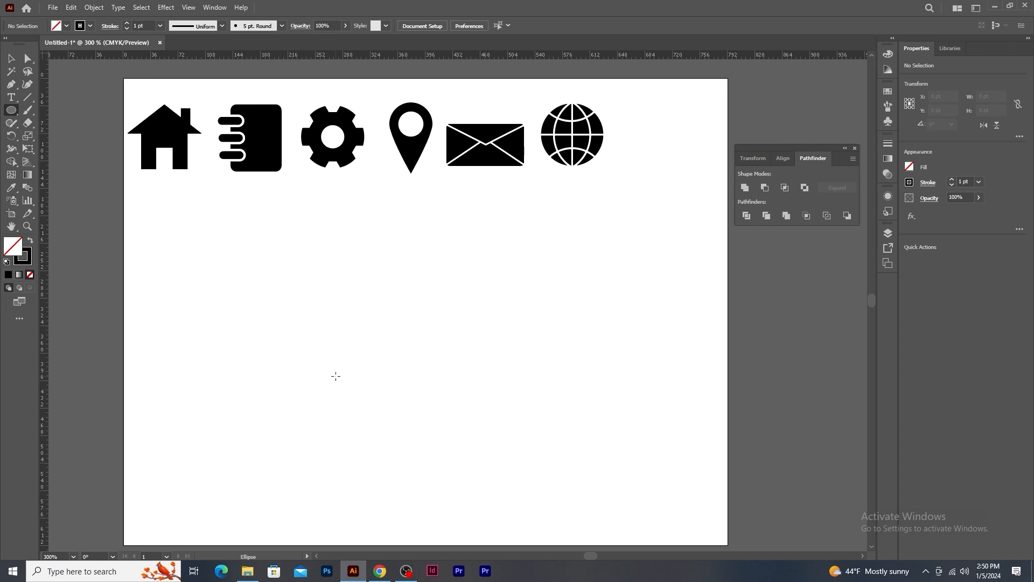
left_click_drag(325, 351, 389, 438)
left_click(12, 61)
left_click_drag(408, 327, 493, 328)
Erase the right crescent and the overlap of the two circles with the Shape Builder tool
left_click_drag(238, 255, 528, 448)
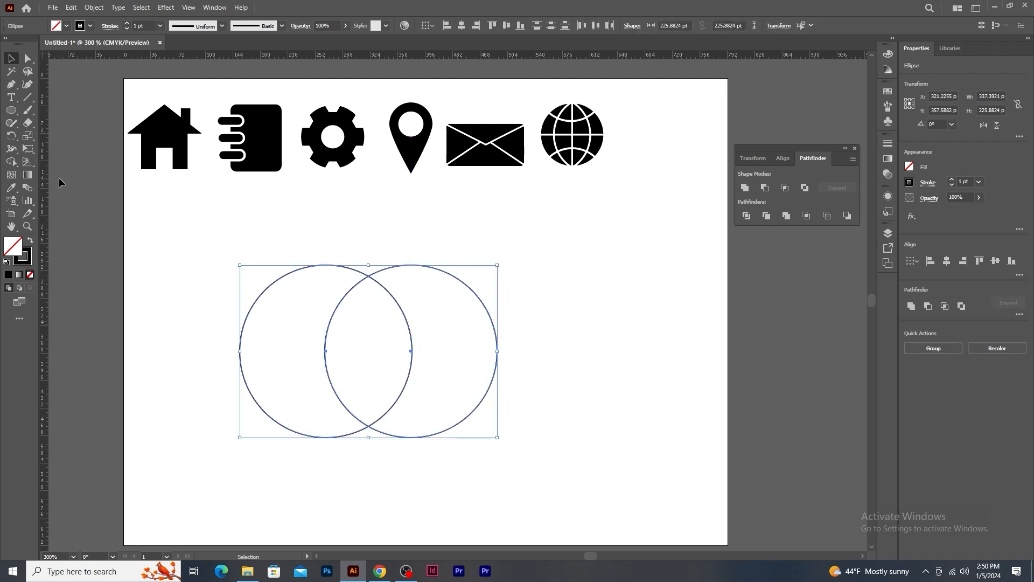
left_click(11, 161)
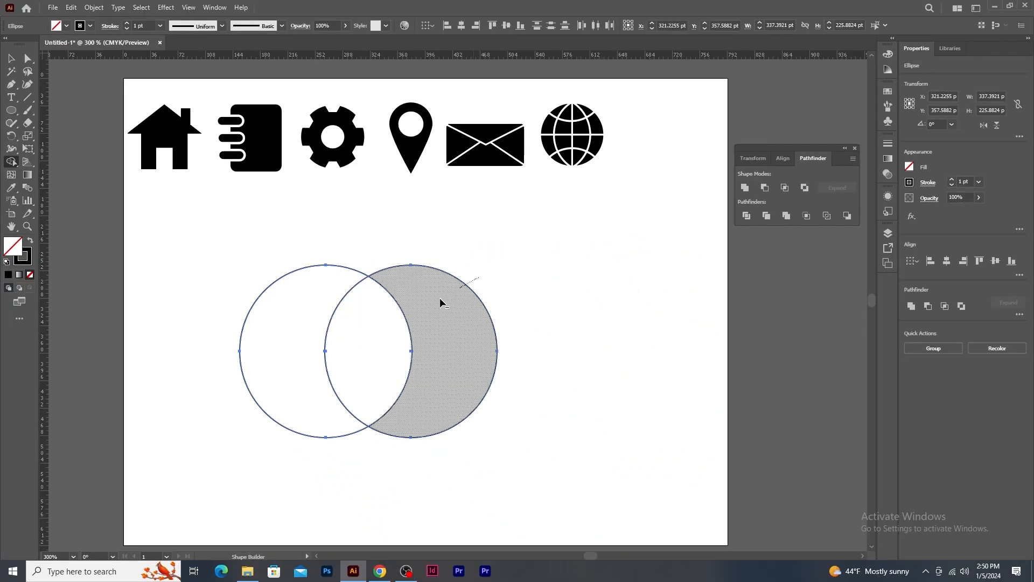
left_click_drag(478, 278, 374, 340)
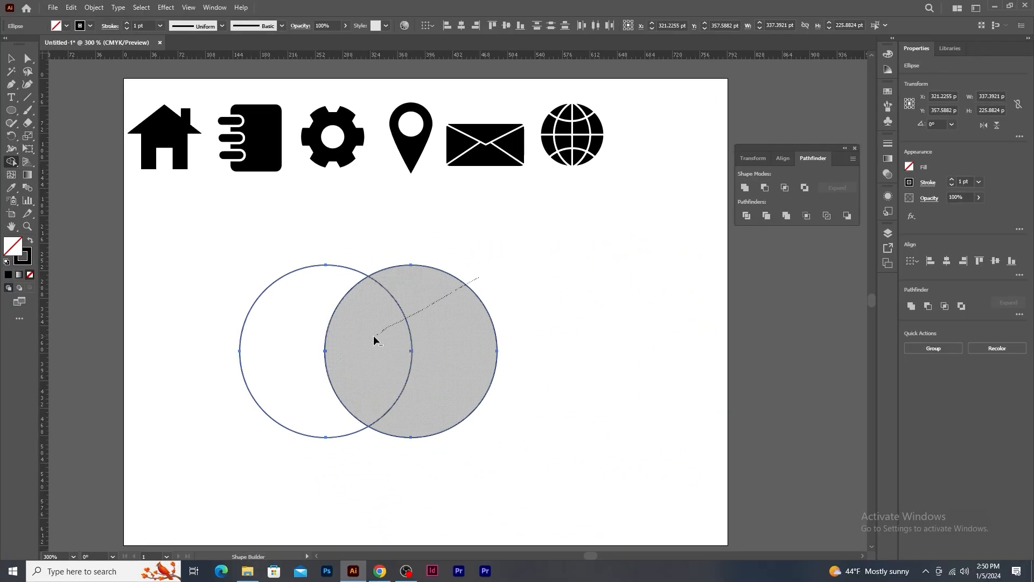
left_click_drag(374, 339, 375, 337)
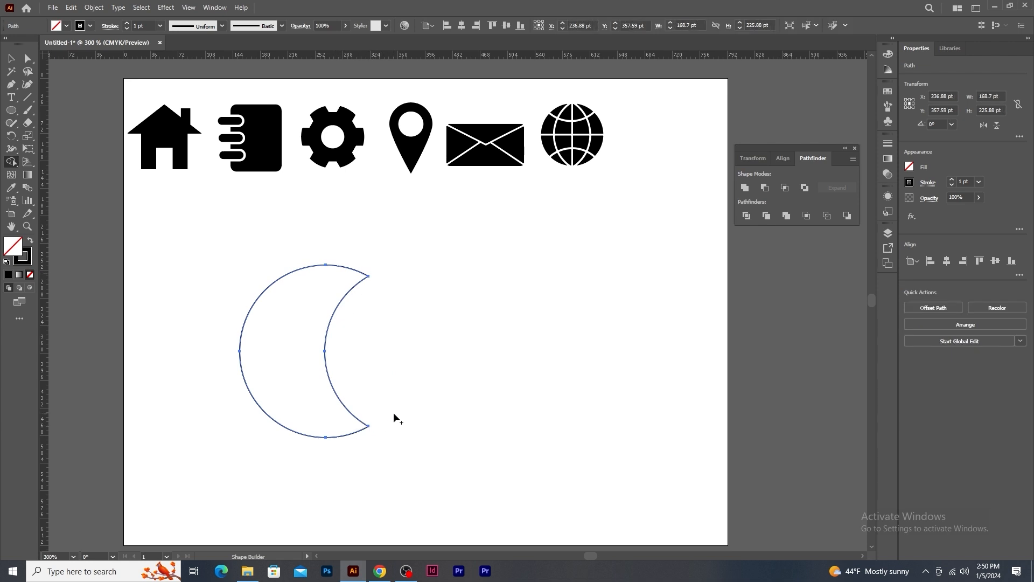
Undo the last erasure and erase the left crescent and the overlap with the Shape Builder tool instead
key("ctrl+z")
key("ctrl+z")
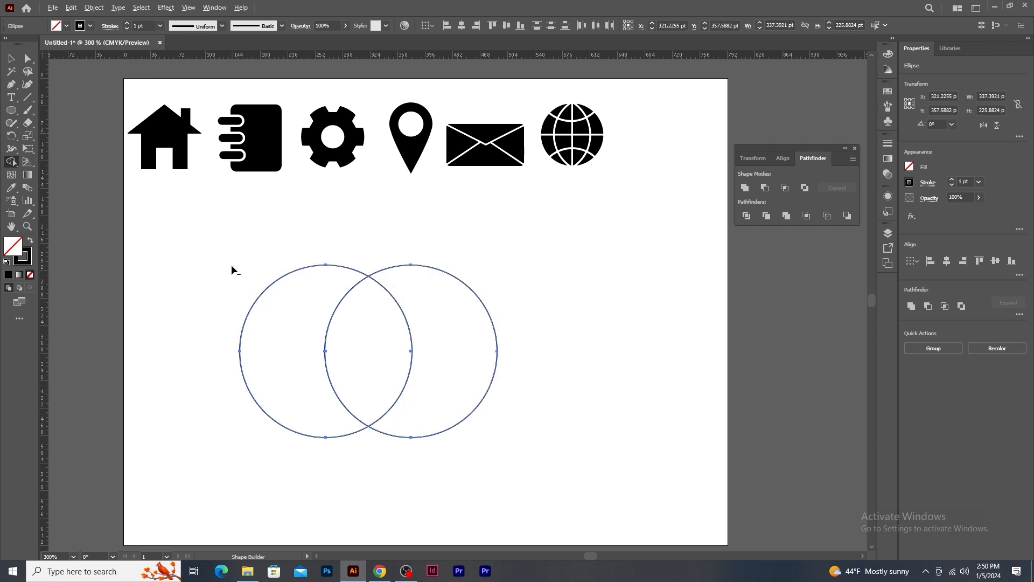
left_click_drag(231, 269, 366, 352)
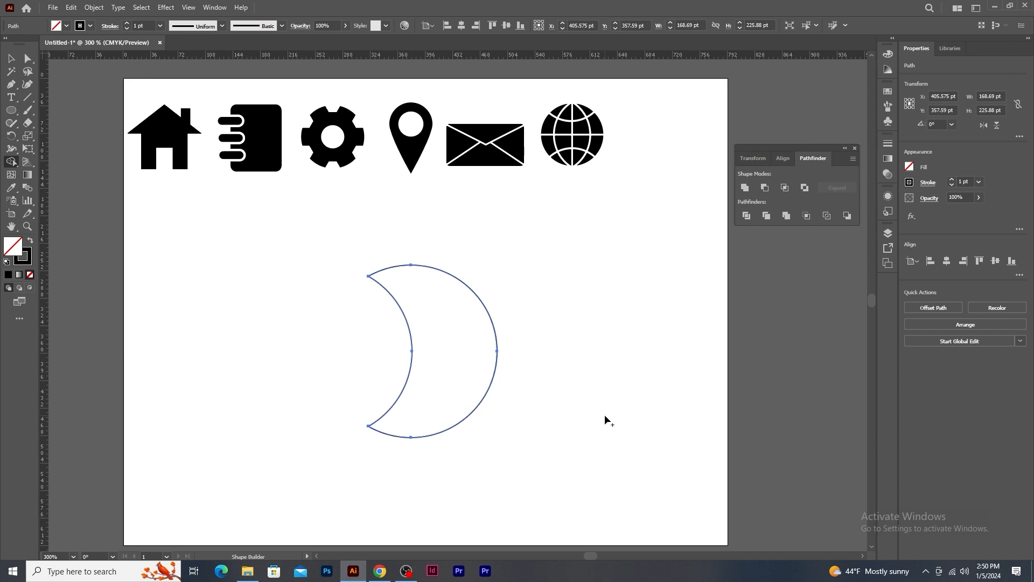
Restore the two overlapping circles, erase their overlap with the Shape Builder tool and fill the crescents red
key("ctrl+z")
key("ctrl+z")
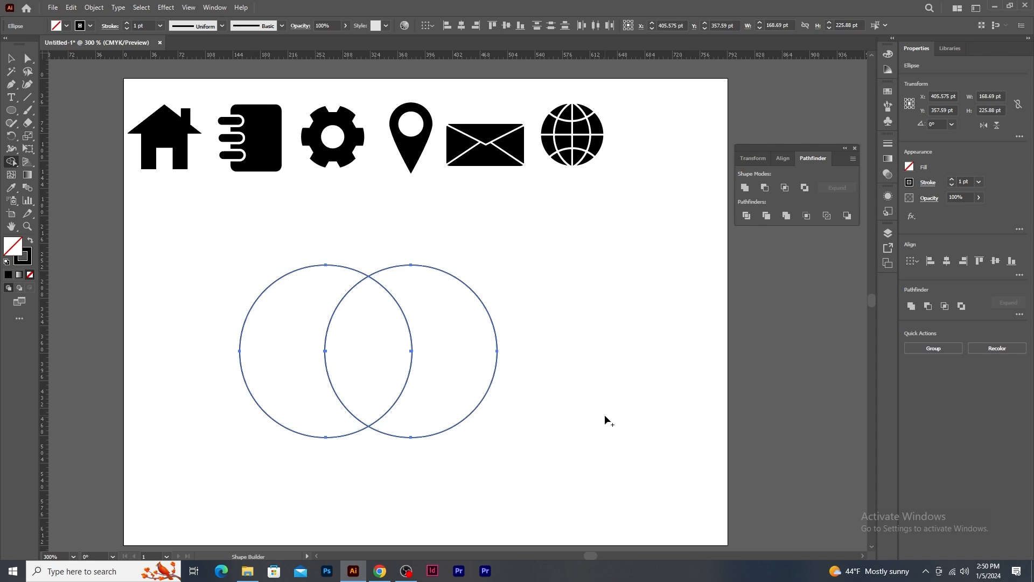
left_click(377, 339)
left_click(11, 57)
left_click(67, 25)
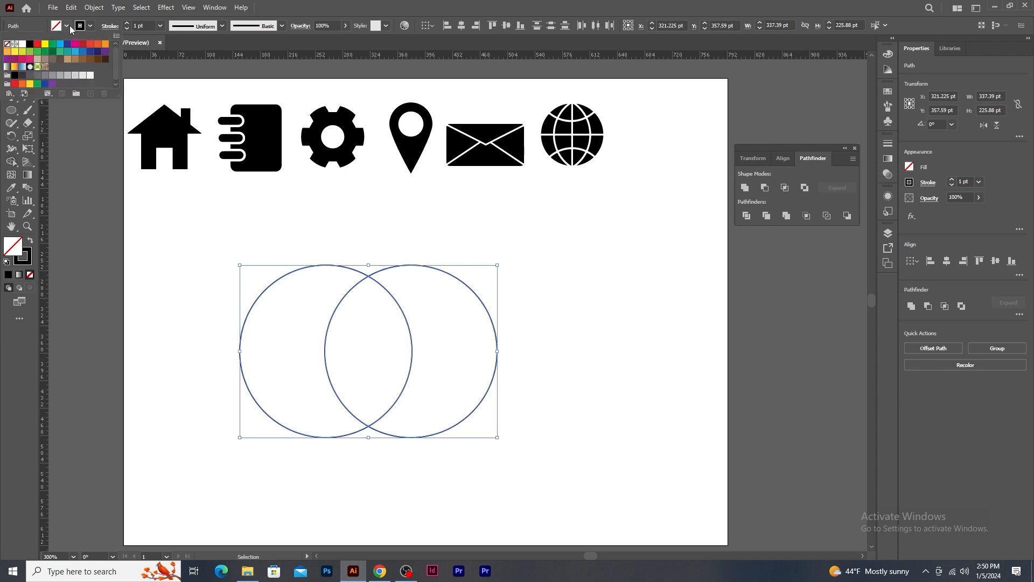
left_click(37, 45)
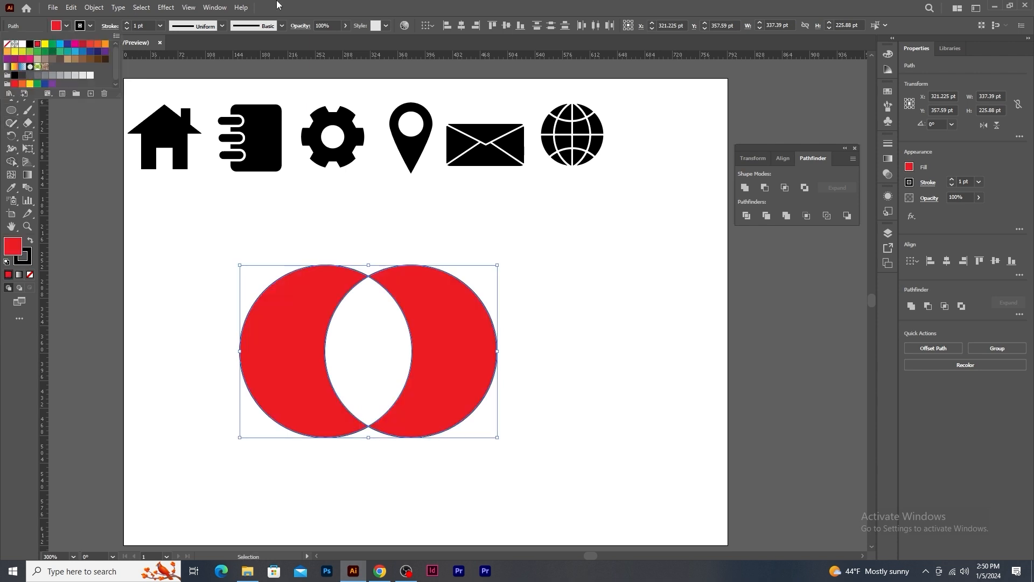
Move the red crescents past the artboard's right edge to check the hole, and undo back to the two unfilled circles
left_click_drag(444, 331, 811, 346)
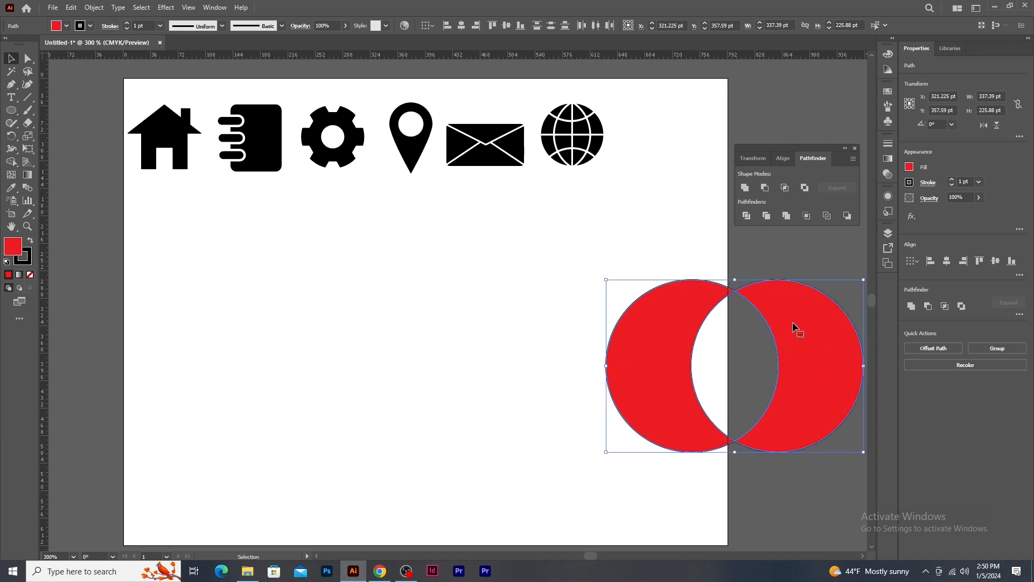
left_click_drag(794, 327, 469, 323)
key("ctrl+z")
key("ctrl+z")
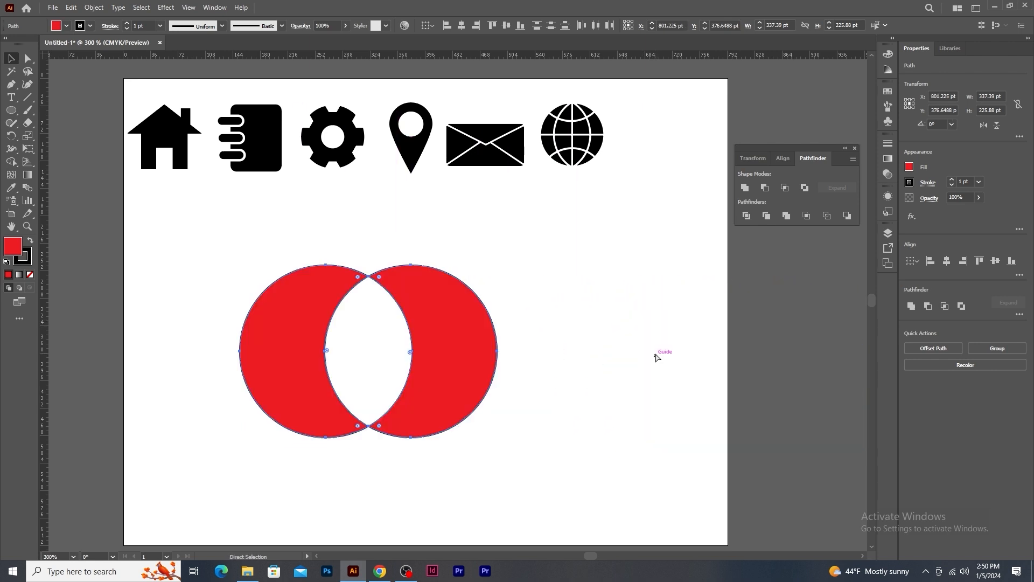
Erase both outer crescents of the overlapping circles with the Shape Builder tool, keeping only the central lens
left_click(11, 162)
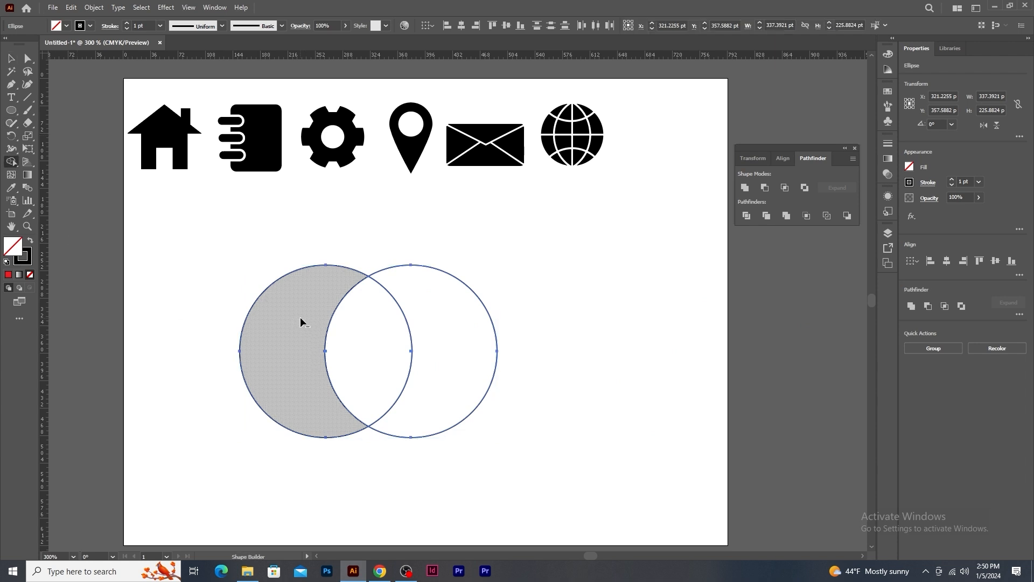
left_click(300, 322, "alt")
left_click(466, 326, "alt")
Fill the lens with black and move it up and to the right on the artboard
left_click(12, 59)
left_click(66, 26)
left_click(30, 45)
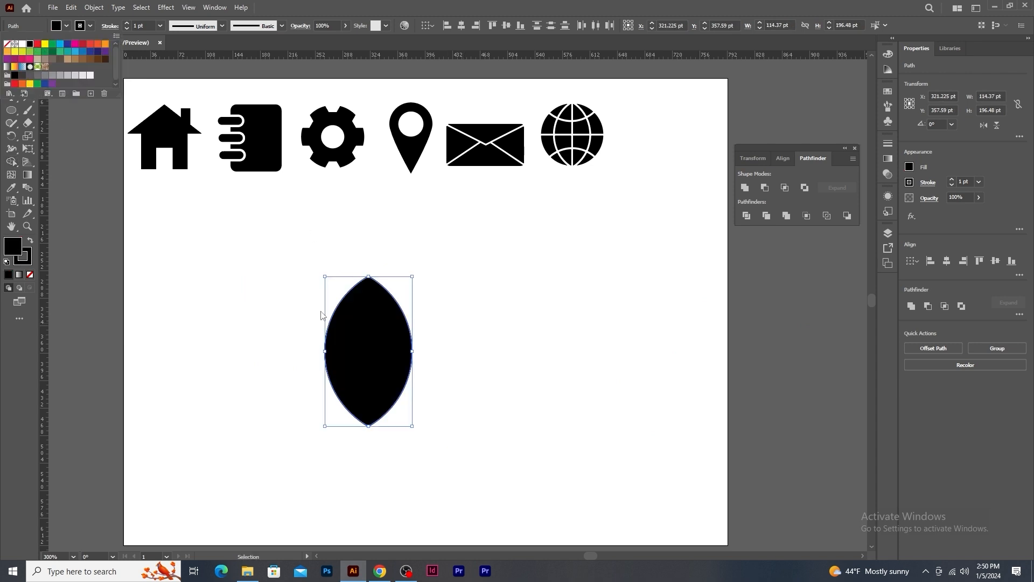
left_click_drag(378, 330, 418, 276)
left_click(574, 388)
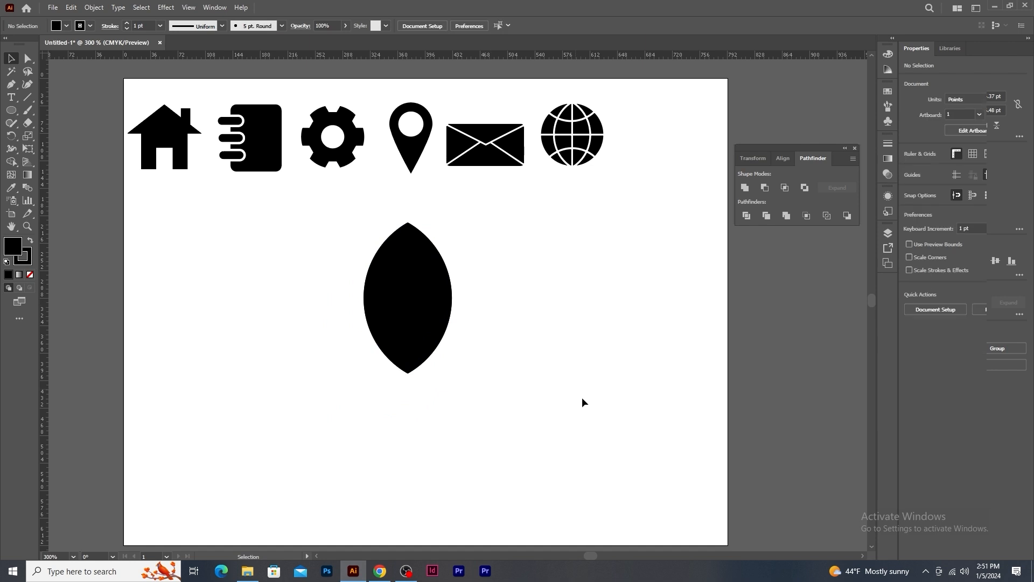
Delete the black lens from the artboard
left_click(430, 332)
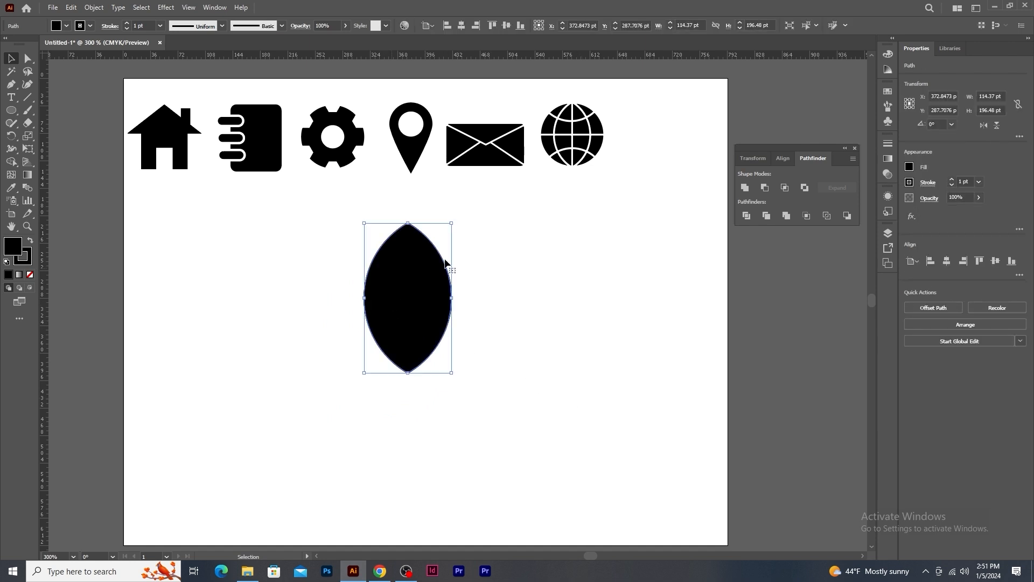
key("ctrl+shift+a")
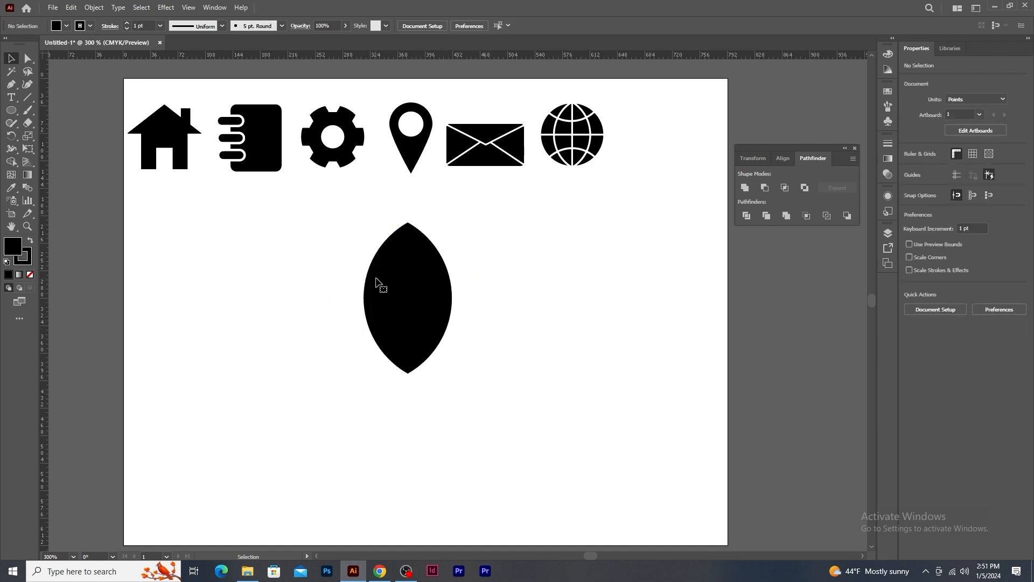
left_click(405, 301)
key("Delete")
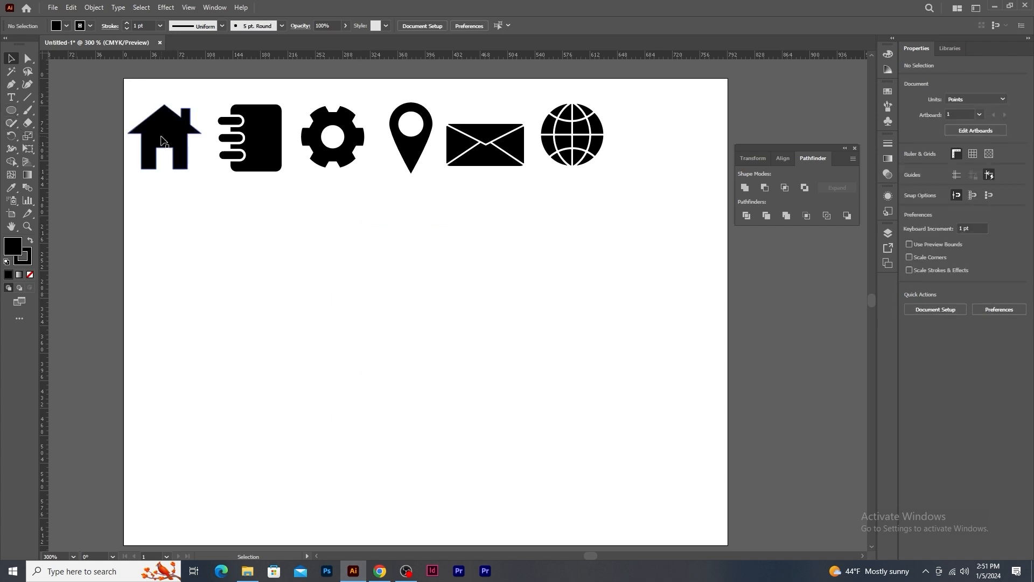
Draw a black hexagon about 200 pt wide below the icons and reduce it to three sides
left_click(16, 116)
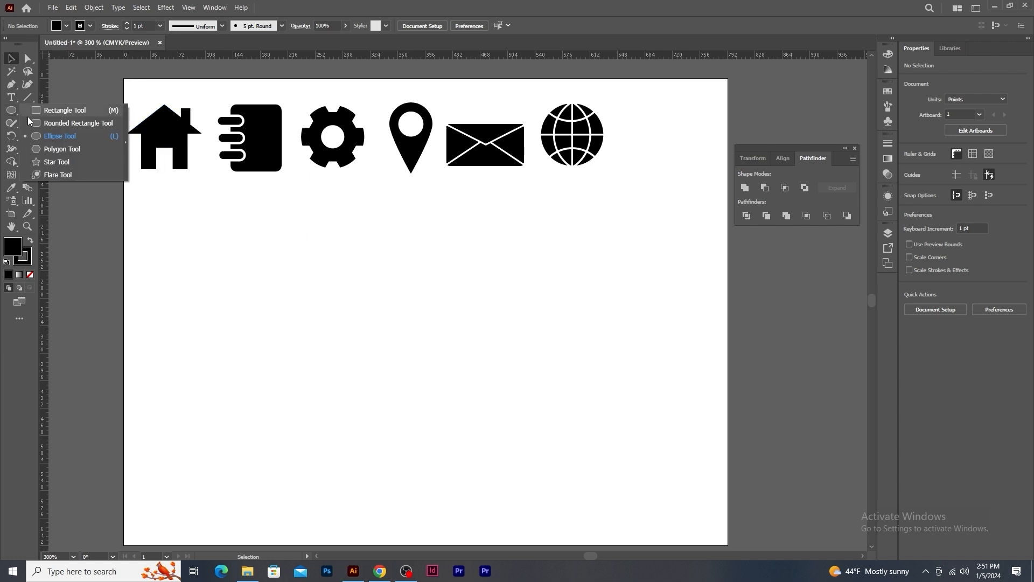
left_click(54, 149)
left_click_drag(389, 339, 466, 405)
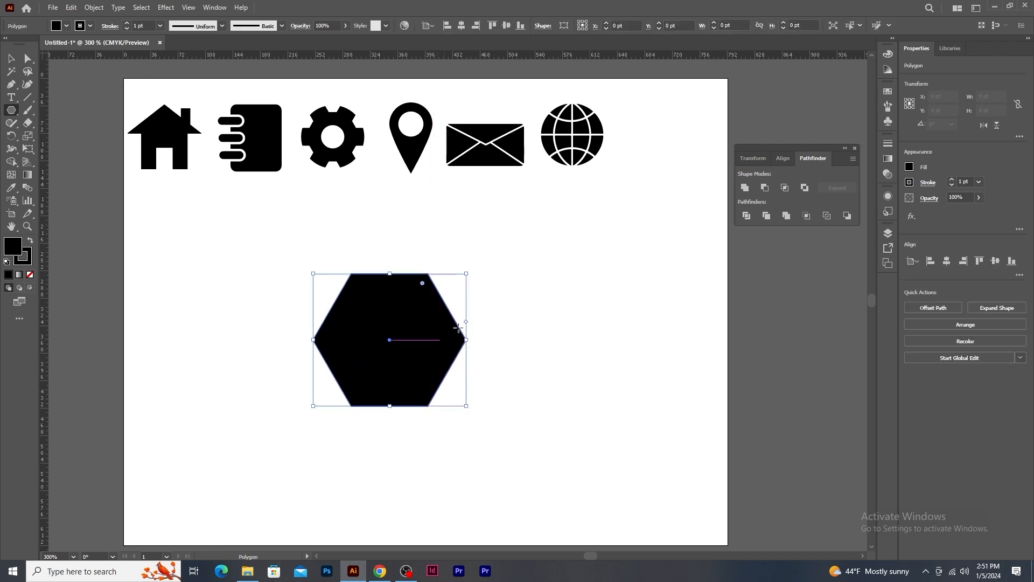
left_click_drag(466, 321, 468, 289)
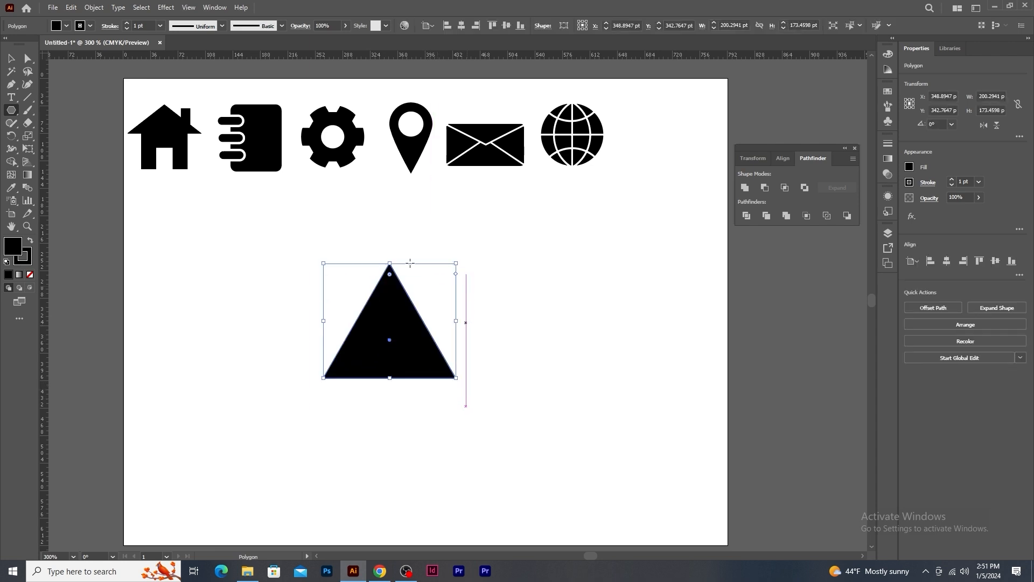
Reshape the triangle into a low roof about 233 pt wide and 99 pt high, and shift it up and right
key("v")
left_click_drag(391, 264, 390, 303)
left_click_drag(459, 343, 480, 341)
left_click_drag(430, 374, 471, 354)
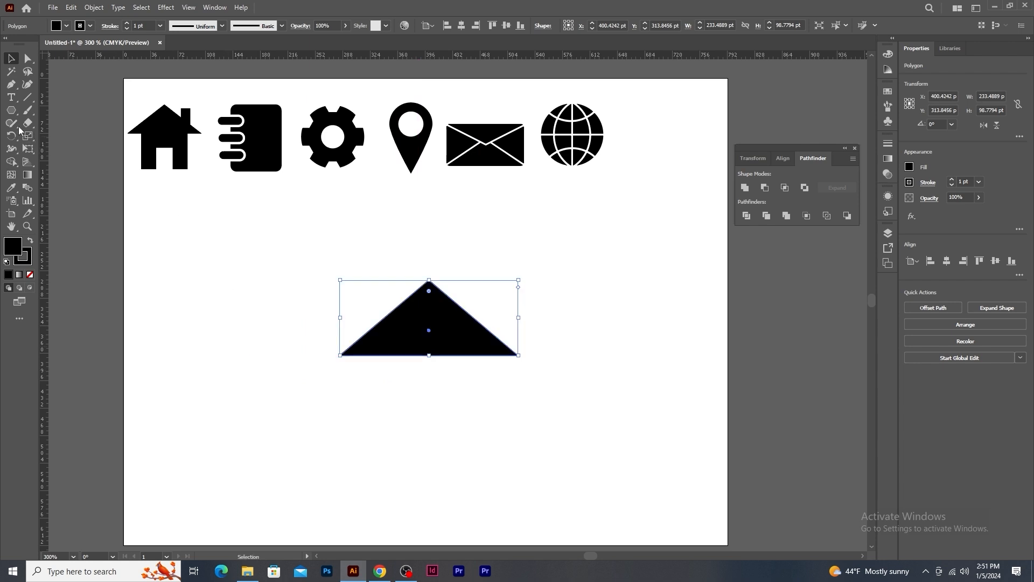
Draw a chimney rectangle about 25 by 67 pt on the roof's right slope and a house body about 148 by 129 pt below
left_click_drag(17, 113, 48, 107)
left_click_drag(479, 287, 498, 338)
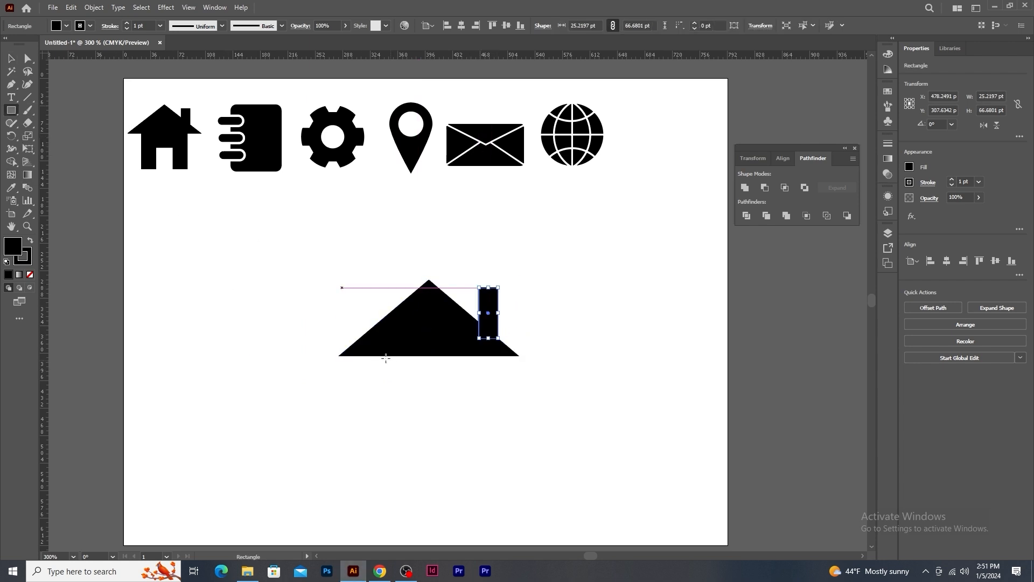
left_click_drag(376, 349, 488, 446)
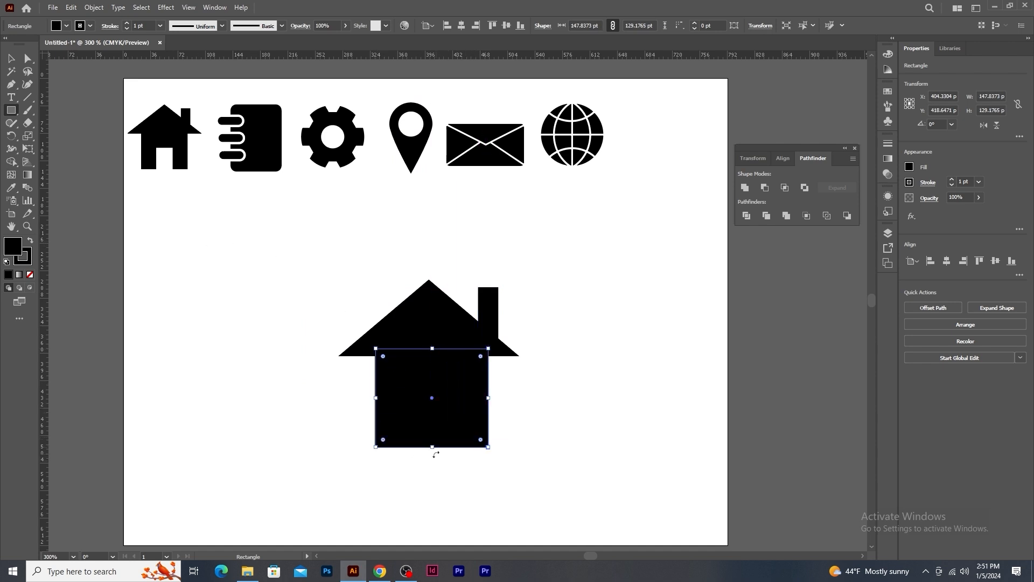
Merge the roof, chimney and body into one house shape with the Shape Builder tool
left_click(18, 60)
left_click_drag(327, 262, 573, 471)
left_click(11, 164)
mouse_move(419, 410)
left_mouse_down()
mouse_move(414, 365)
mouse_move(488, 321)
left_mouse_up()
left_click(12, 58)
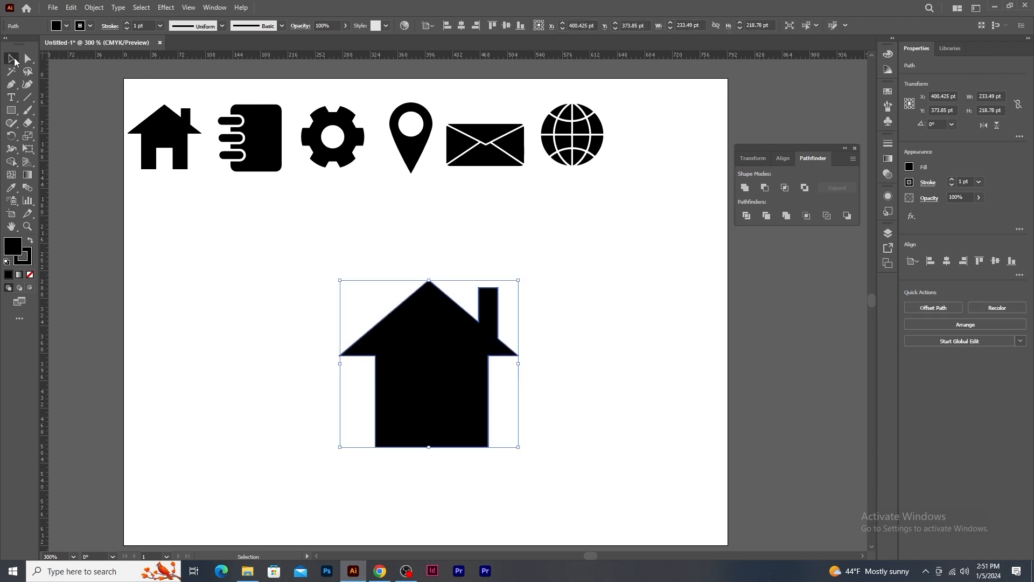
left_click(587, 345)
Draw a door rectangle about 53 by 120 pt across the house's base and erase it with the Shape Builder tool
left_click(11, 110)
left_click_drag(411, 395, 440, 474)
key("v")
left_click_drag(329, 285, 547, 487)
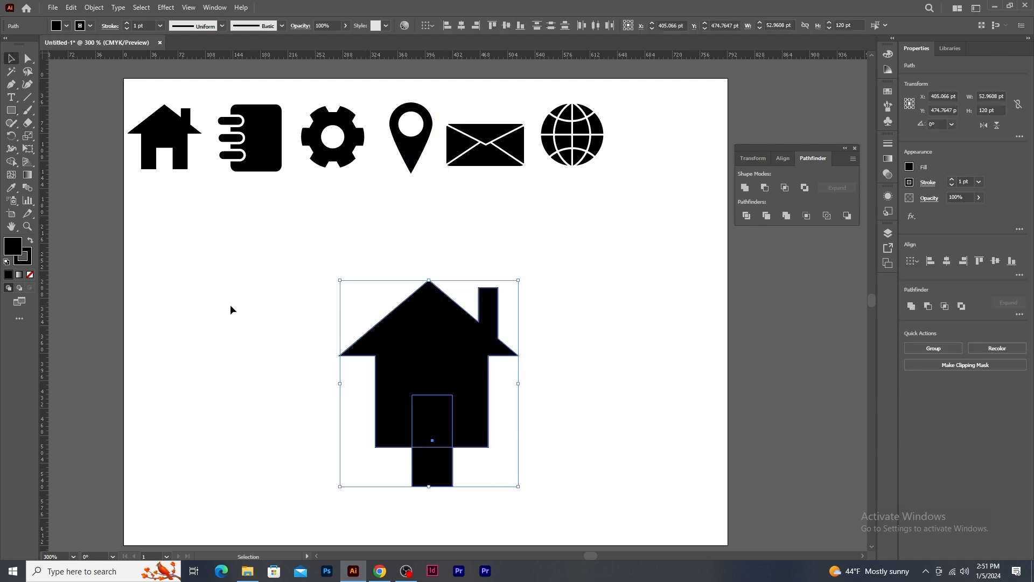
left_click(12, 162)
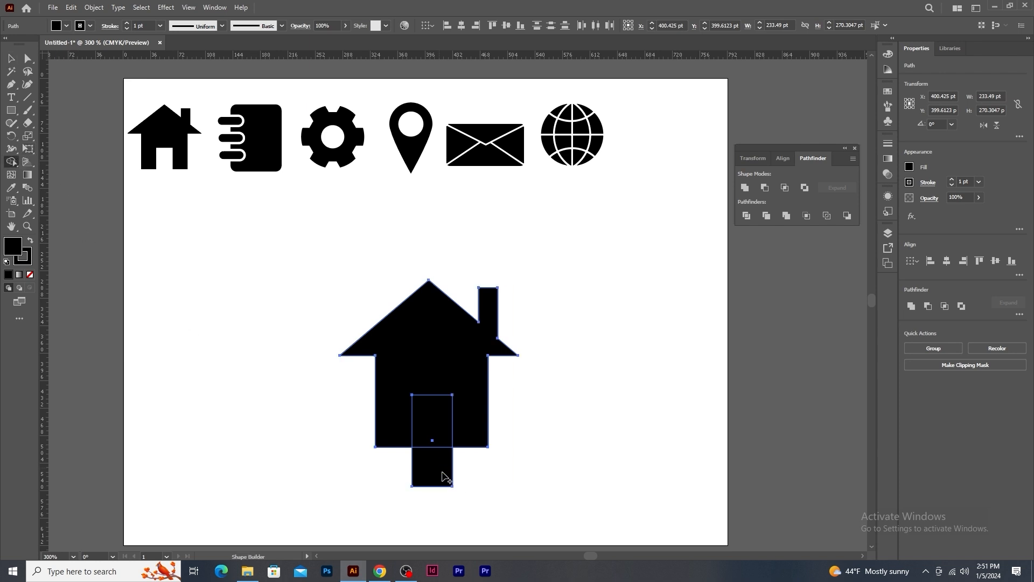
left_click_drag(443, 453, 431, 425, "alt")
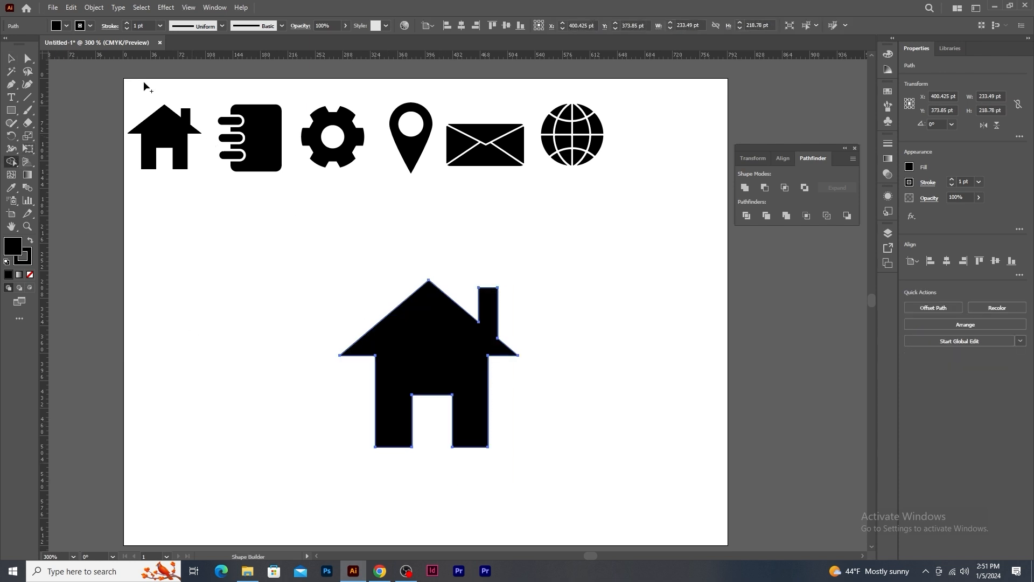
Move the finished house toward the artboard's left side and scale it down proportionally
left_click(11, 58)
left_click(614, 285)
left_click_drag(462, 351, 306, 308)
left_click_drag(366, 239, 326, 277)
left_click(718, 358)
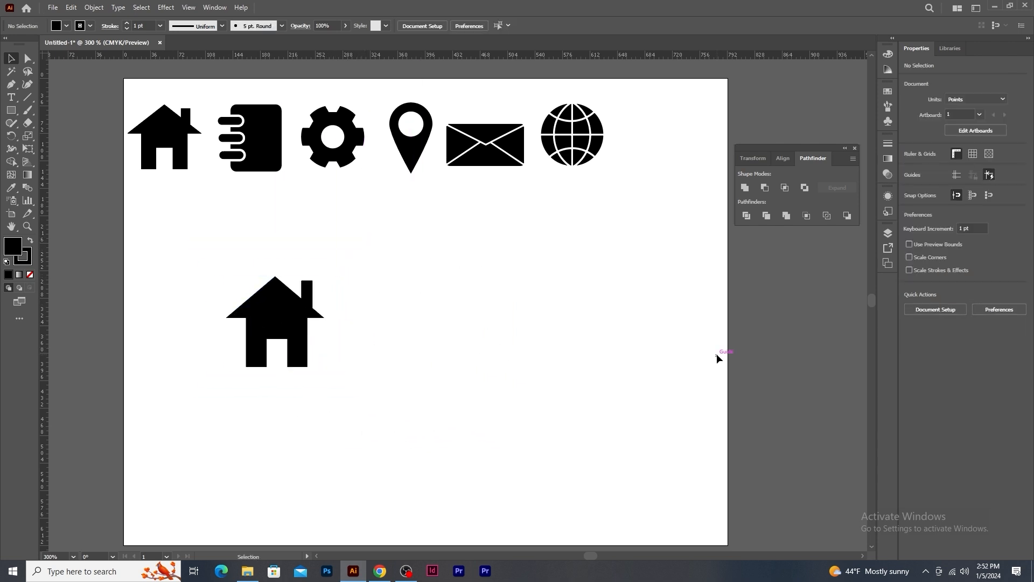
Delete the practice house and draw a black circle about 202 pt in diameter in the empty area
left_click(288, 307)
key("Delete")
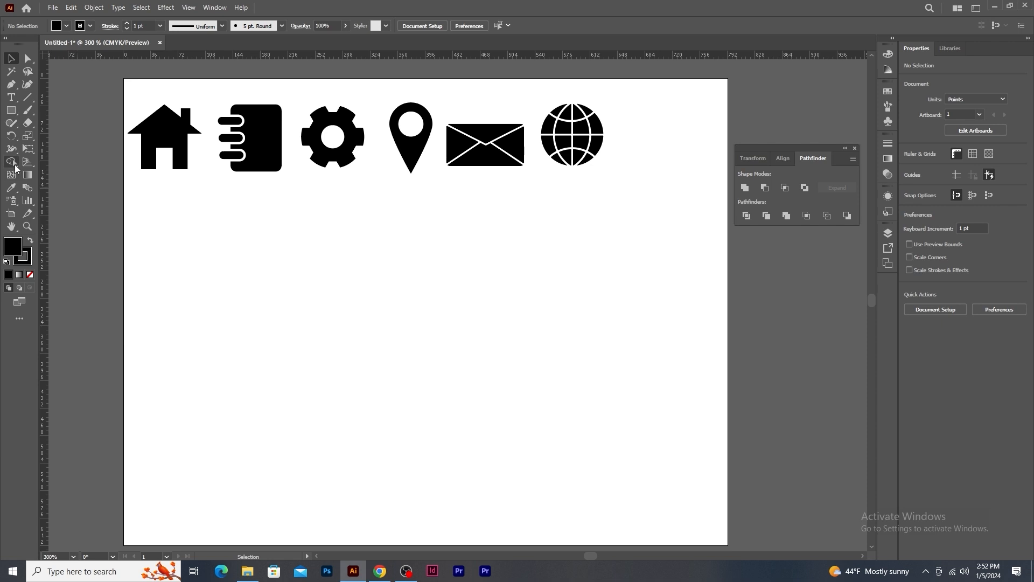
right_click(18, 115)
left_click(41, 137)
left_click_drag(389, 314, 439, 396)
key("v")
Rotate a copy of the circle by 360/12 degrees about its bottom anchor and repeat the transformation to complete a ring of twelve
left_click(11, 137)
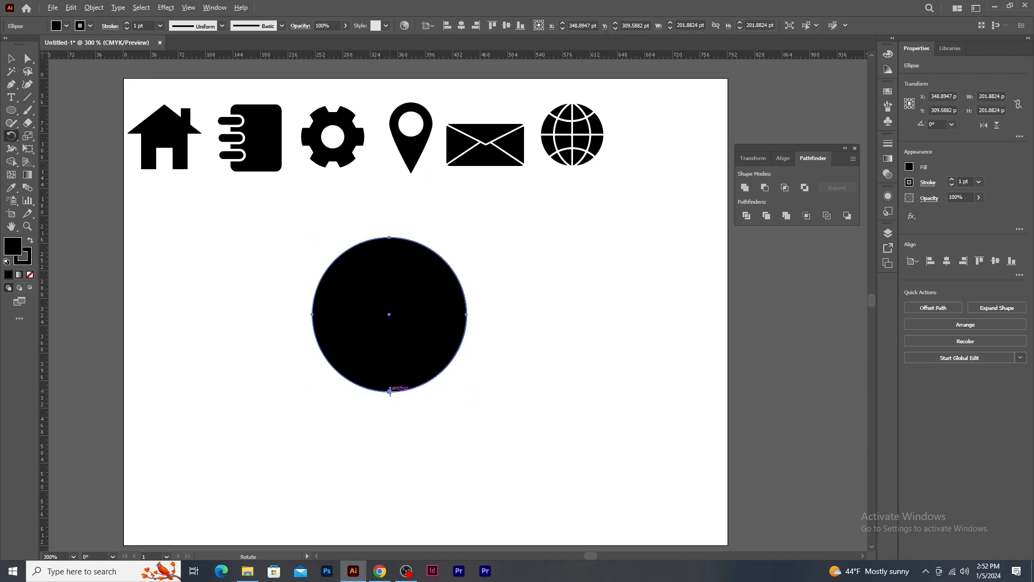
left_click(390, 392, "alt")
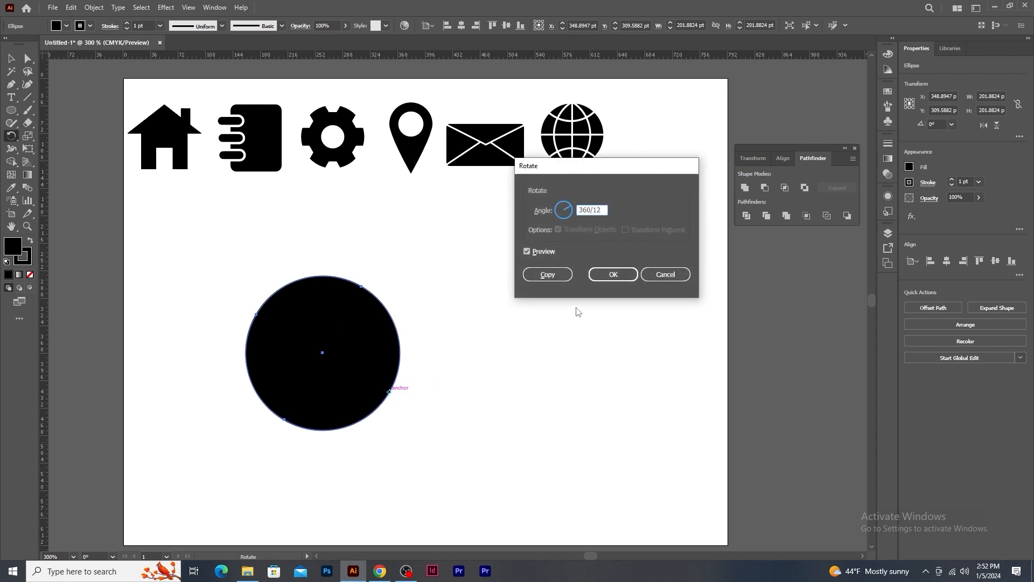
left_click(547, 274)
key("ctrl+d")
key("ctrl+d")
key("ctrl+d")
key("ctrl+d")
key("ctrl+d")
key("ctrl+d")
key("ctrl+d")
key("ctrl+d")
key("ctrl+d")
key("ctrl+d")
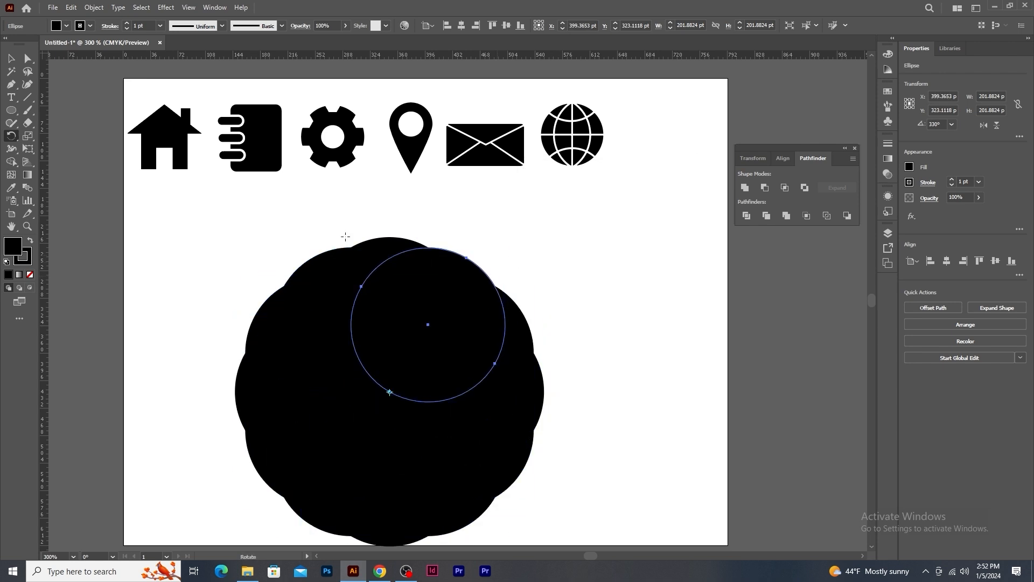
Fill all the circles of the ring with white
key("v")
left_click_drag(187, 243, 630, 493)
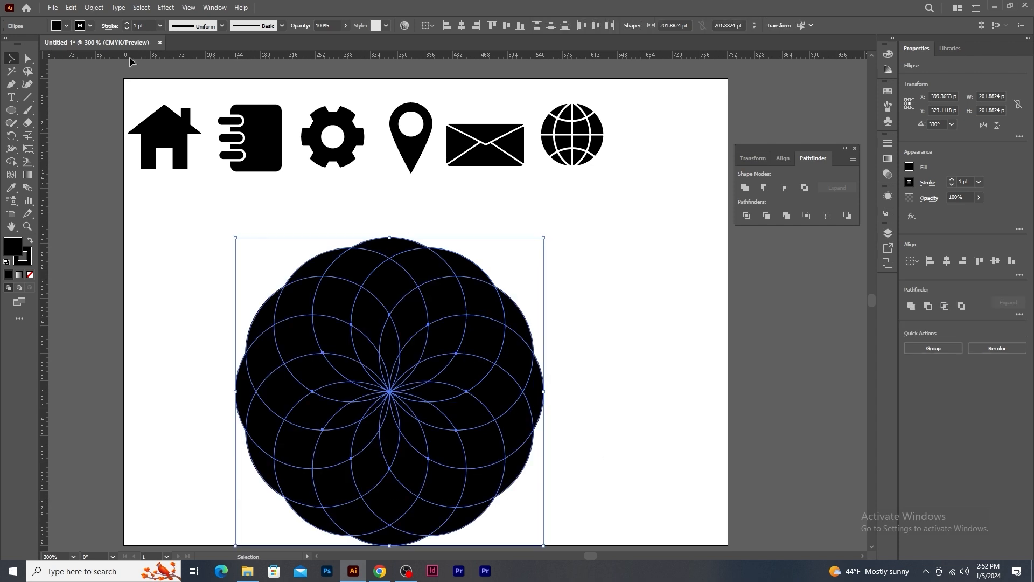
left_click(69, 25)
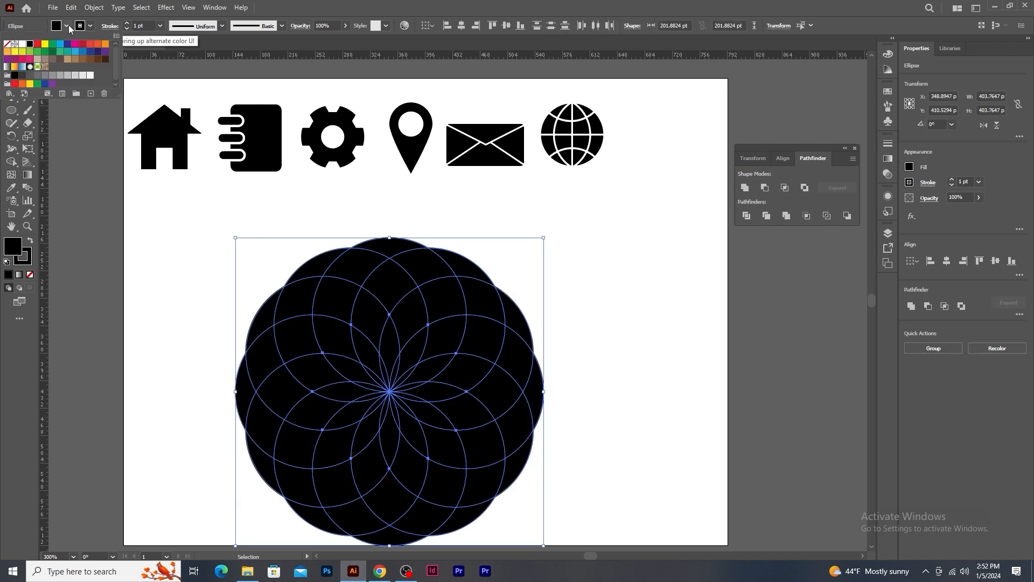
left_click(22, 44)
left_click_drag(395, 345, 394, 277)
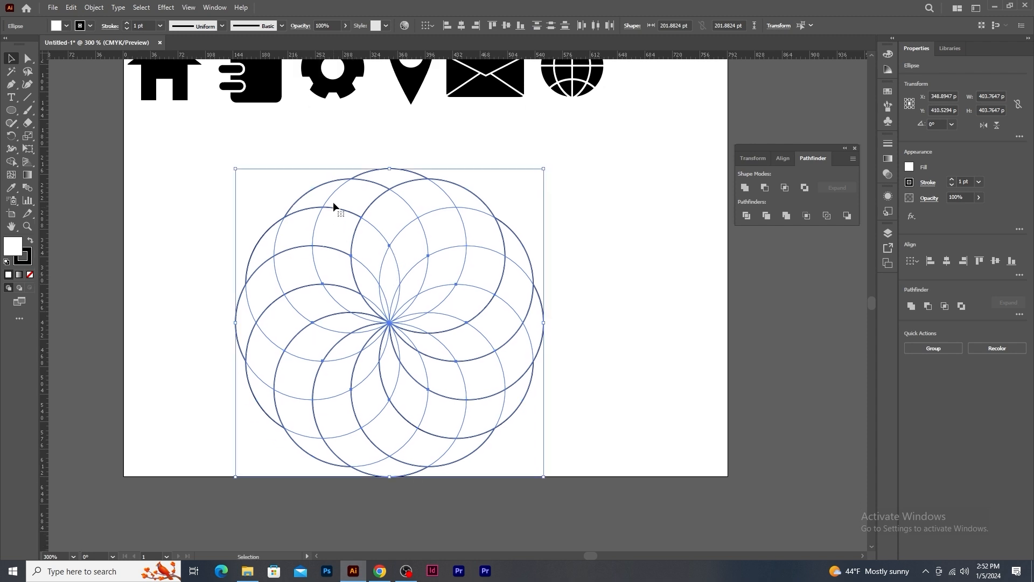
Merge the overlapping circle segments around the ring into curved swirl blades with the Shape Builder tool
left_click(15, 167)
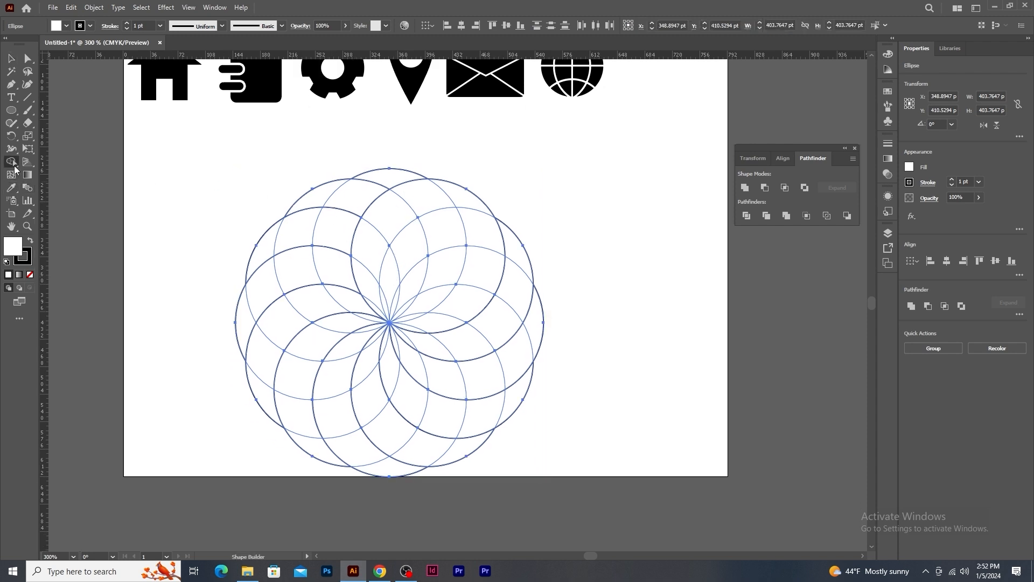
mouse_move(385, 188)
left_mouse_down()
mouse_move(437, 208)
mouse_move(445, 277)
mouse_move(411, 315)
left_mouse_up()
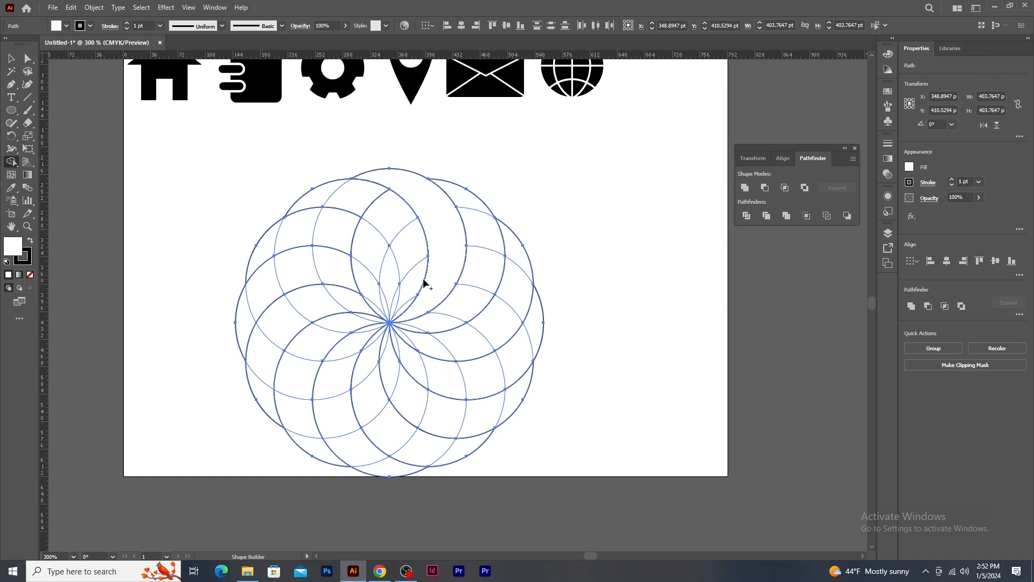
mouse_move(474, 278)
left_mouse_down()
mouse_move(466, 310)
mouse_move(416, 330)
left_mouse_up()
mouse_move(515, 259)
left_mouse_down()
mouse_move(512, 289)
mouse_move(484, 335)
mouse_move(409, 344)
left_mouse_up()
mouse_move(542, 330)
left_mouse_down()
mouse_move(501, 361)
mouse_move(428, 371)
mouse_move(397, 351)
mouse_move(396, 367)
mouse_move(424, 403)
mouse_move(512, 408)
left_mouse_up()
mouse_move(374, 349)
left_mouse_down()
mouse_move(448, 450)
mouse_move(464, 447)
left_mouse_up()
left_click_drag(365, 366, 367, 331)
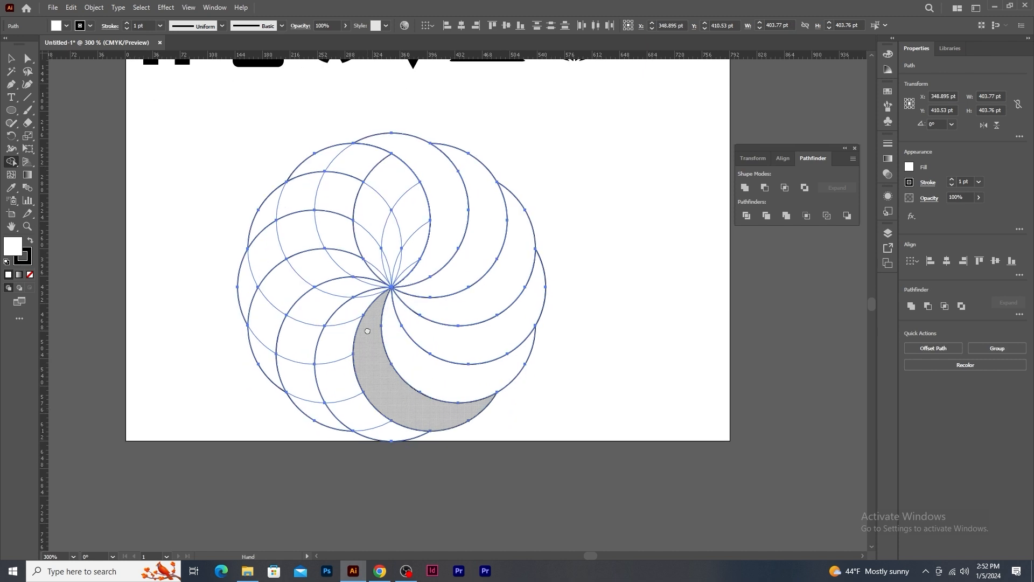
mouse_move(326, 393)
left_mouse_down()
mouse_move(302, 375)
mouse_move(356, 291)
mouse_move(376, 284)
mouse_move(347, 270)
mouse_move(268, 342)
mouse_move(354, 242)
mouse_move(246, 269)
left_mouse_up()
mouse_move(397, 272)
left_mouse_down()
mouse_move(389, 233)
mouse_move(271, 203)
left_mouse_up()
mouse_move(310, 164)
left_mouse_down()
mouse_move(414, 257)
mouse_move(403, 259)
left_mouse_up()
Move the whole swirl up and to the right on the artboard and deselect it
left_click(11, 58)
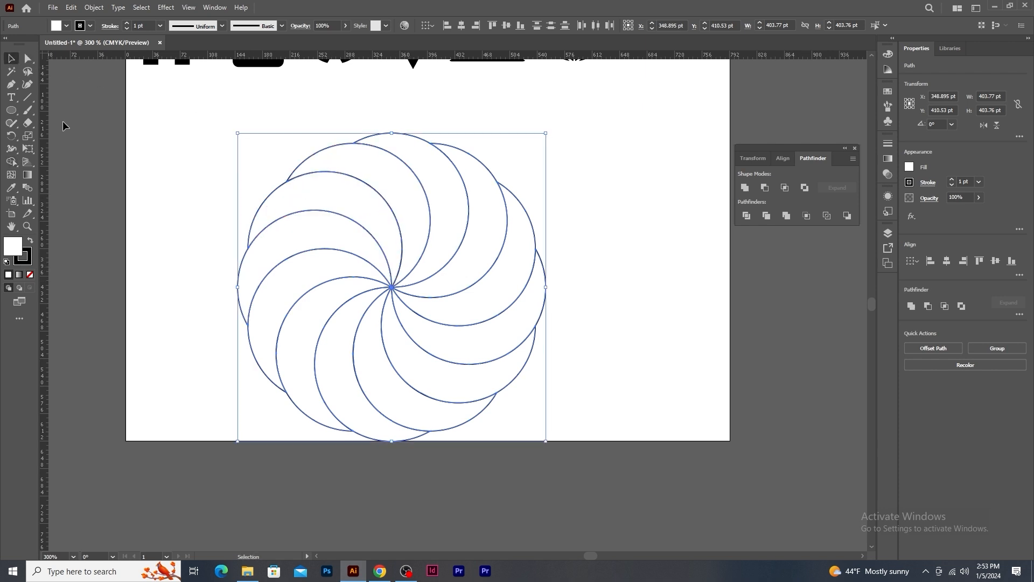
left_click_drag(326, 152, 321, 218)
left_click_drag(416, 314, 444, 288)
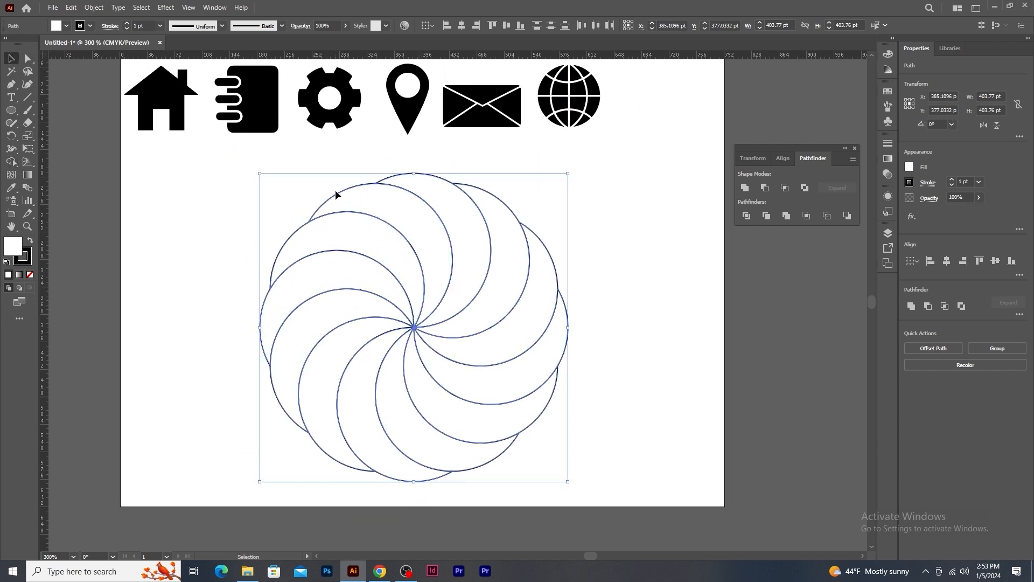
left_click(539, 205)
Fill the two neighbouring upper-right blades of the swirl with green and light blue
left_click(543, 243)
left_click(514, 235)
left_click(66, 26)
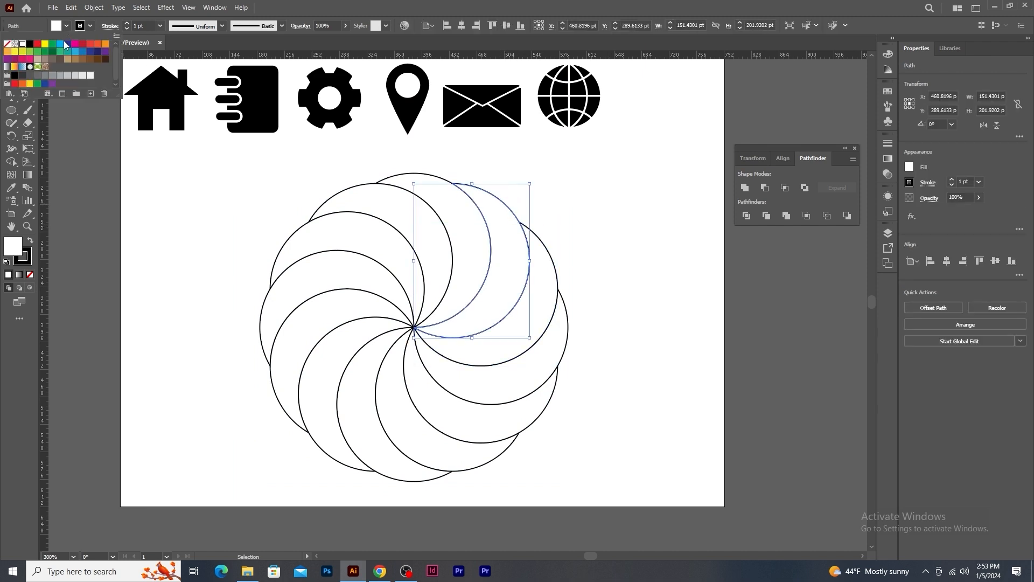
left_click(51, 46)
left_click(545, 250)
left_click(546, 250)
left_click(66, 25)
left_click(60, 45)
Fill the swirl's far-right blade with magenta and the lower-right blade below it with dark green
left_click(560, 345)
left_click(67, 26)
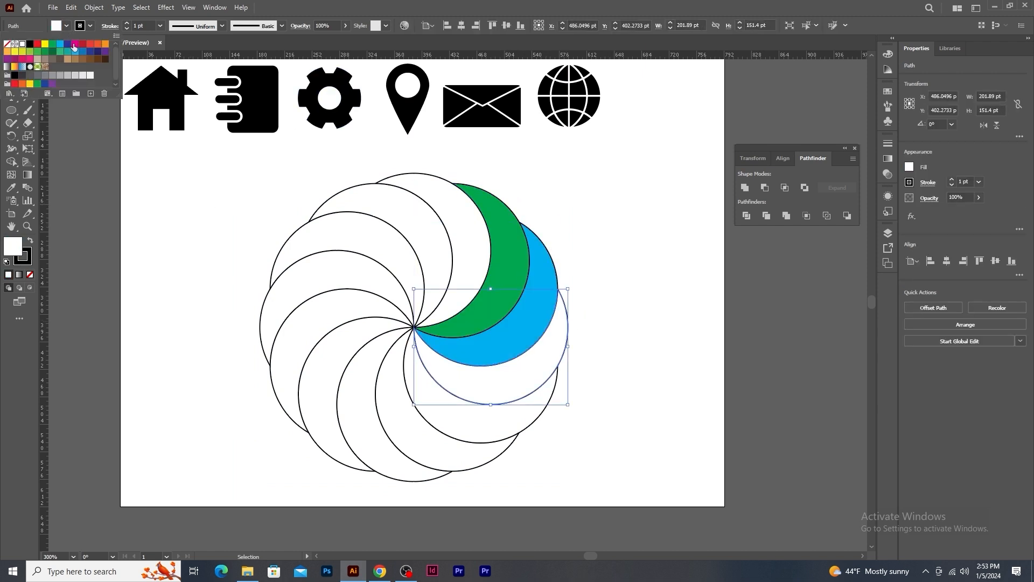
left_click(78, 45)
left_click(476, 438)
left_click(66, 26)
left_click(51, 46)
Fill the next two blades along the swirl's bottom with yellow and light orange
left_click(382, 383)
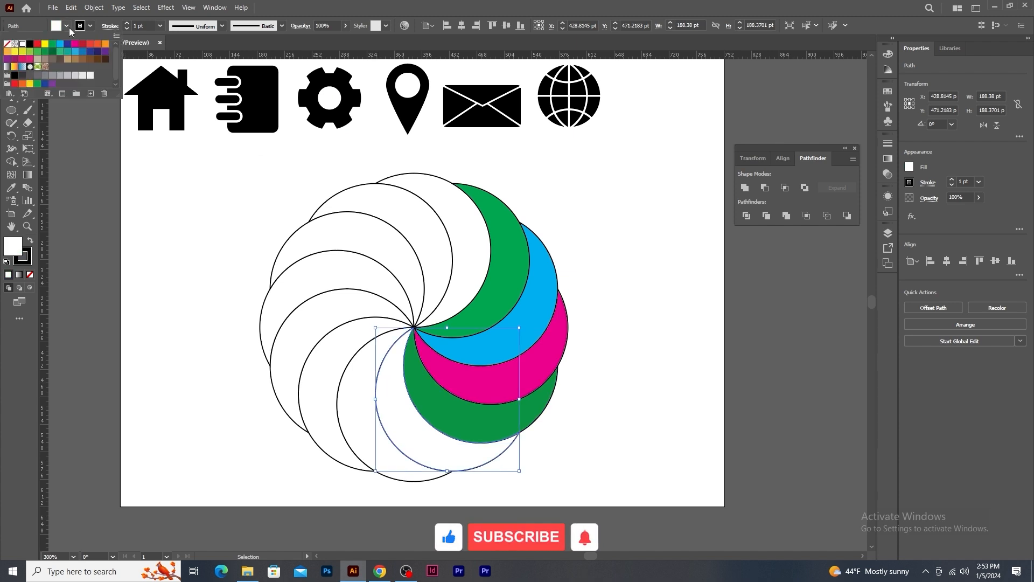
left_click(66, 26)
left_click(45, 44)
left_click(351, 365)
left_click(66, 26)
left_click(7, 51)
Fill the swirl's two lower-left blades with plum purple and, for the one nearer the bottom, grey-brown
left_click(285, 356)
left_click(66, 26)
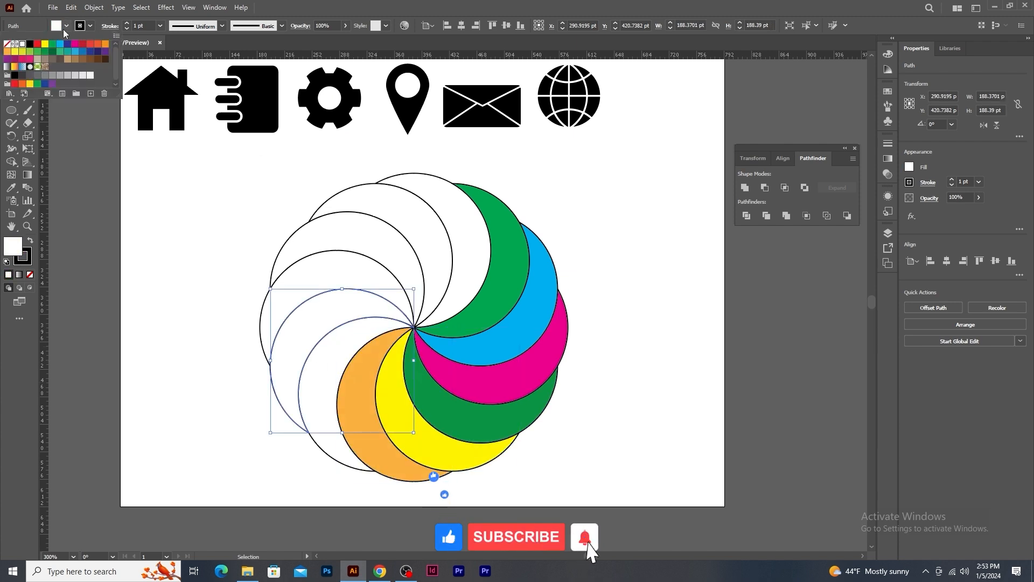
left_click(15, 58)
left_click(320, 388)
left_click(66, 26)
left_click(52, 59)
Fill the swirl's upper-left blade with blue and the far-left blade below it with orange
left_click(347, 232)
left_click(66, 26)
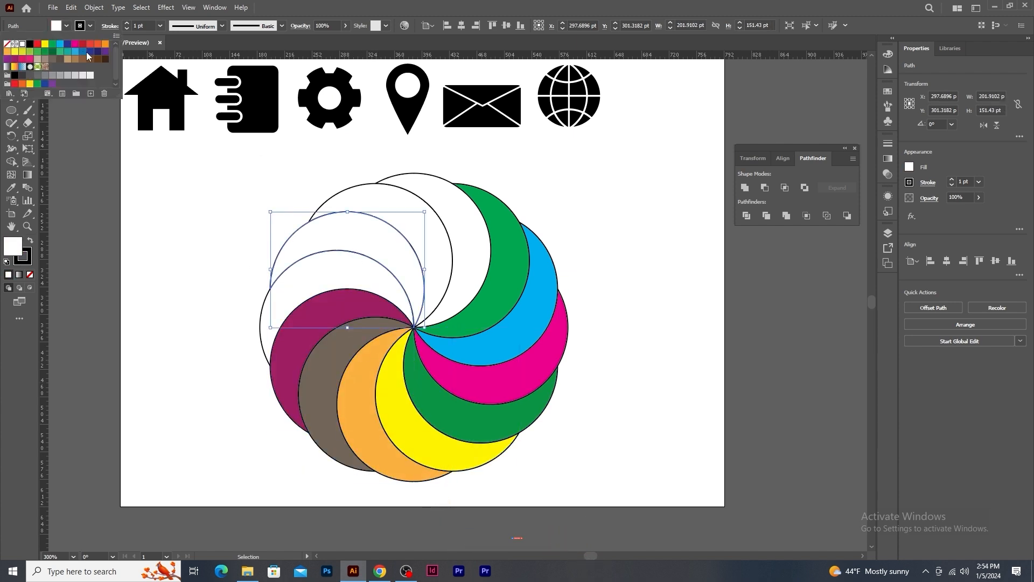
left_click(82, 51)
left_click(275, 313)
left_click(66, 26)
left_click(105, 44)
Fill the last two white blades at the swirl's top with red and purple
left_click(397, 194)
left_click(67, 26)
left_click(37, 44)
left_click(468, 232)
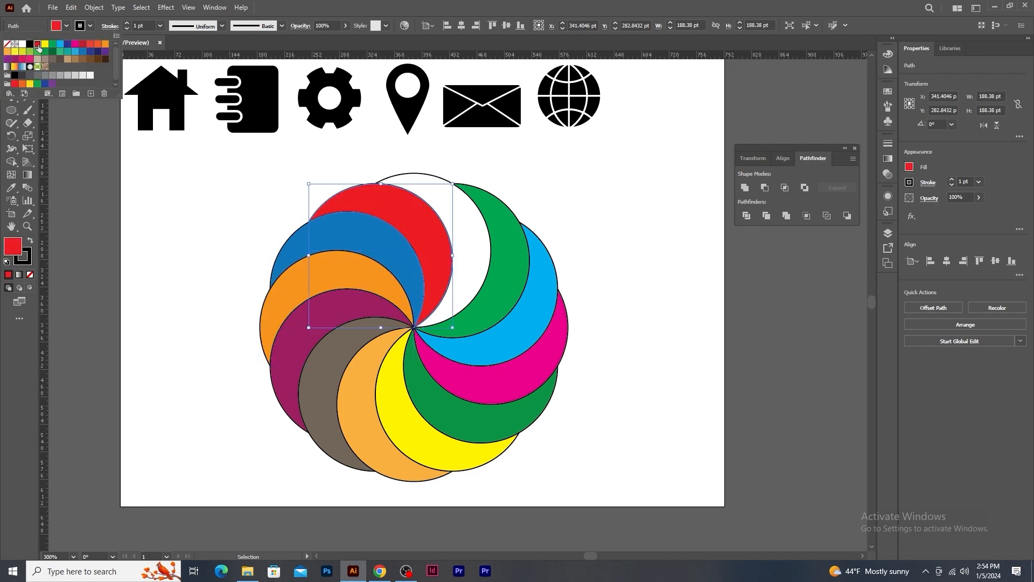
left_click(66, 26)
left_click(105, 51)
Scale the whole coloured swirl down to about half its size around its centre, and delete it from the artboard
left_click_drag(573, 253, 334, 398)
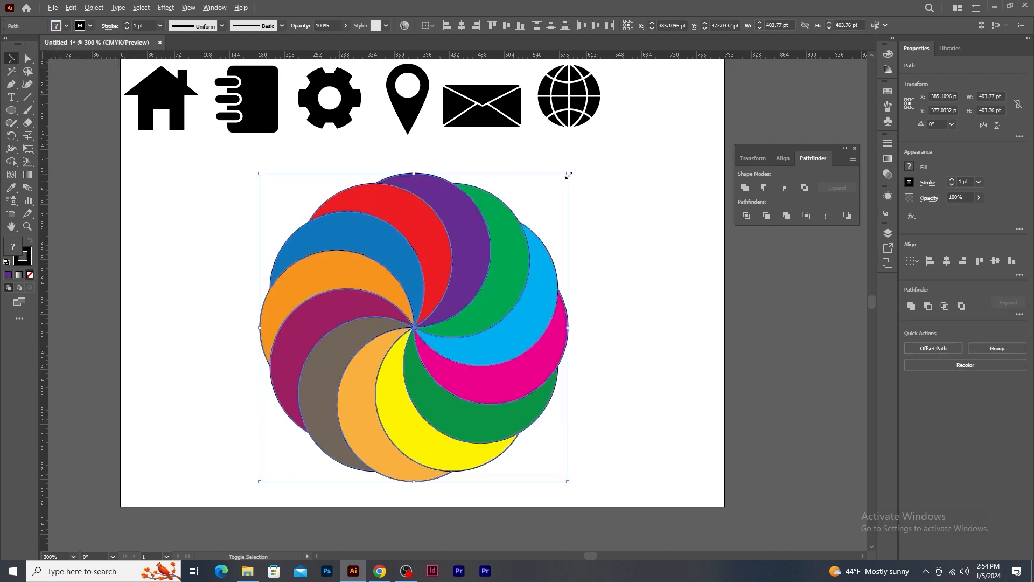
left_click_drag(569, 175, 535, 227)
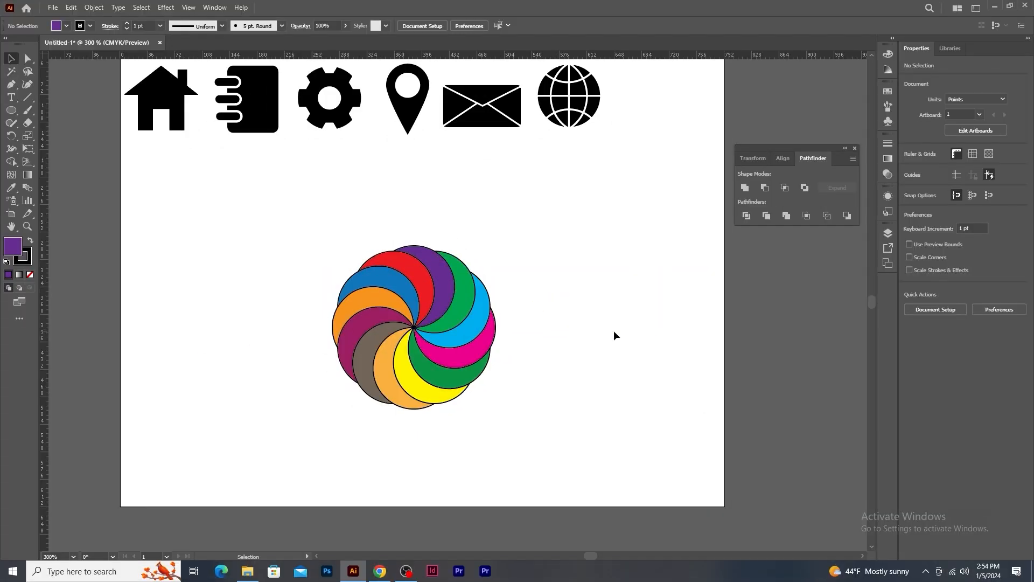
left_click_drag(333, 248, 562, 422)
key("Delete")
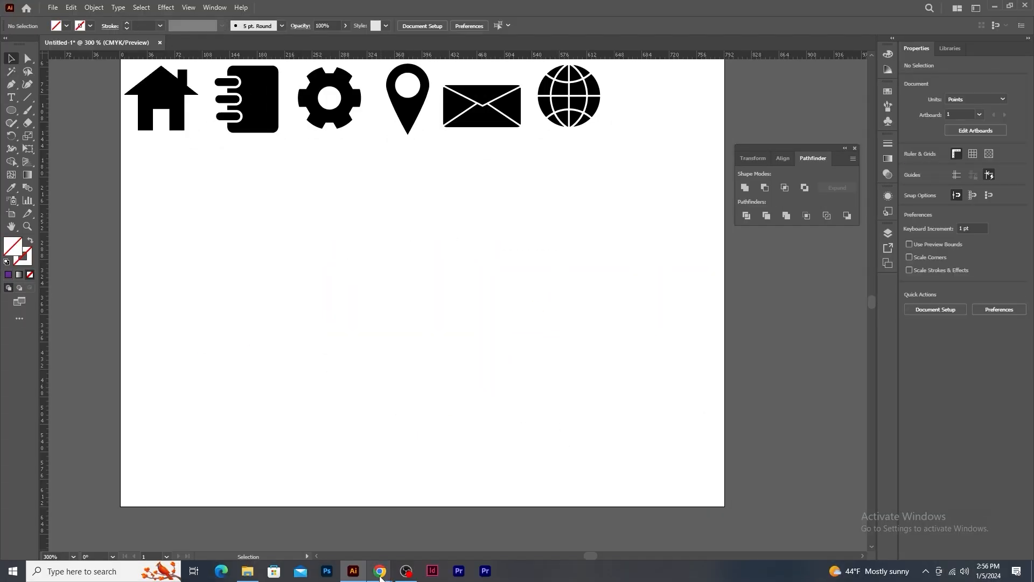
Copy the second Chrome logo image from the Google results in Chrome and paste it into Illustrator at the artboard's left edge
mouse_move(380, 575)
left_click(416, 517)
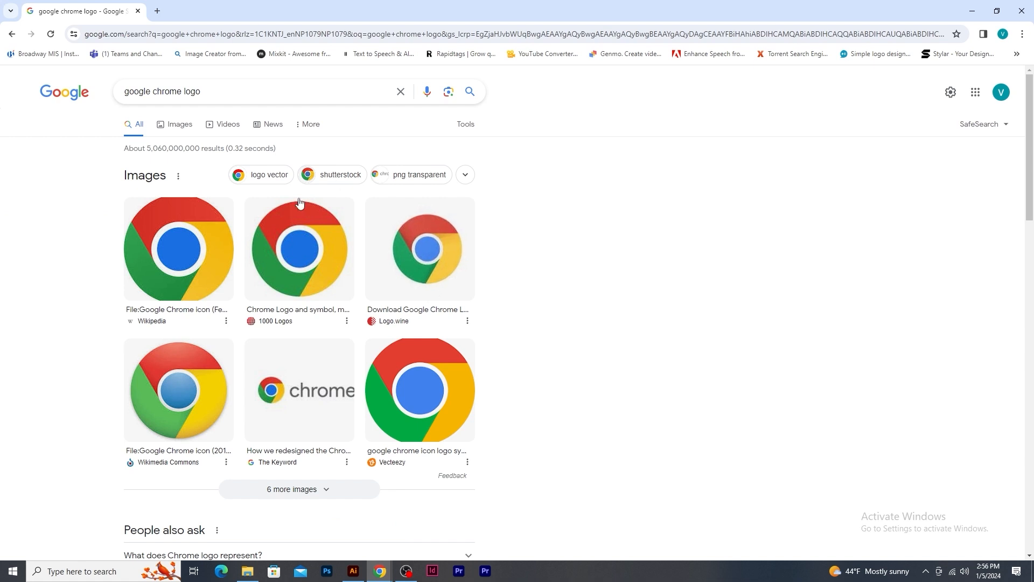
right_click(309, 260)
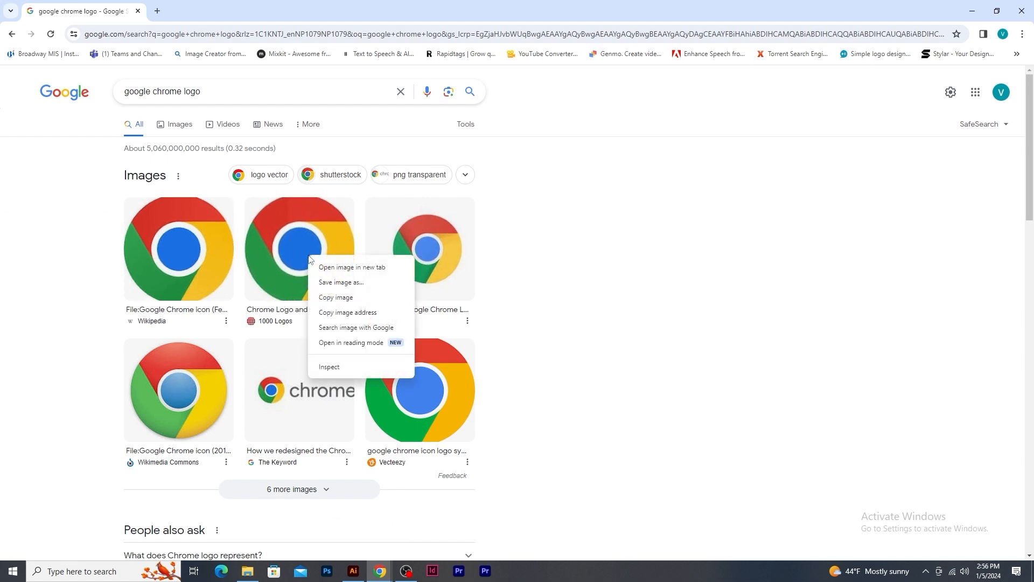
left_click(336, 300)
key("alt+Tab")
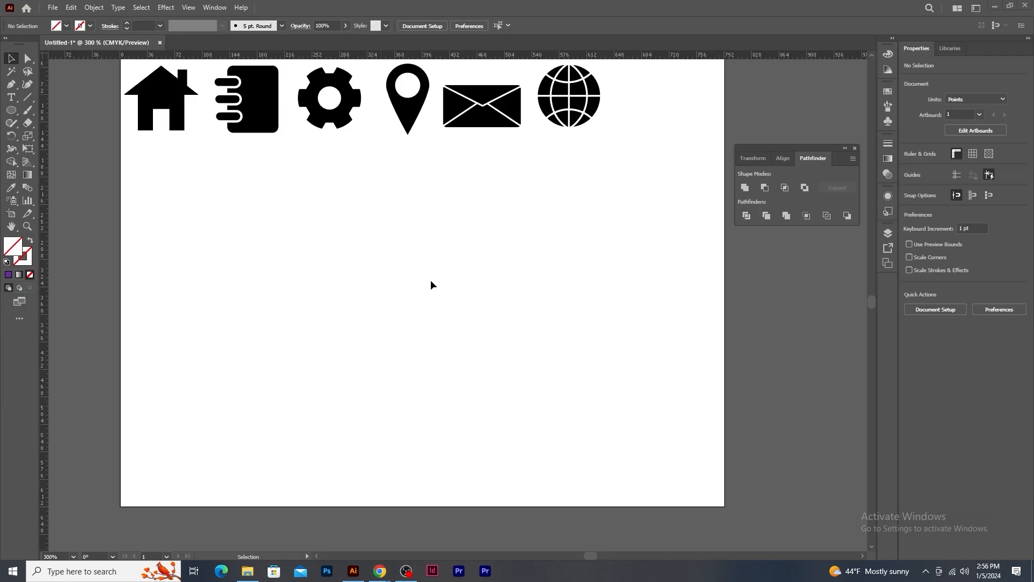
key("ctrl+v")
left_click_drag(471, 288, 146, 248)
Draw a circle about 274 pt in diameter beside the logo reference and give it a black 1 pt stroke
left_click(11, 110)
left_click_drag(405, 305, 496, 409)
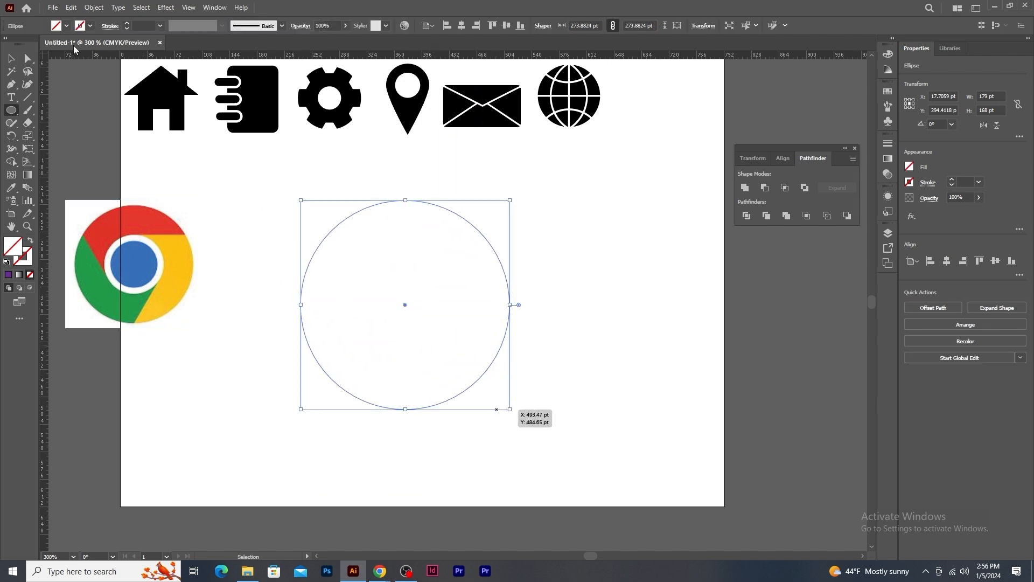
left_click(90, 26)
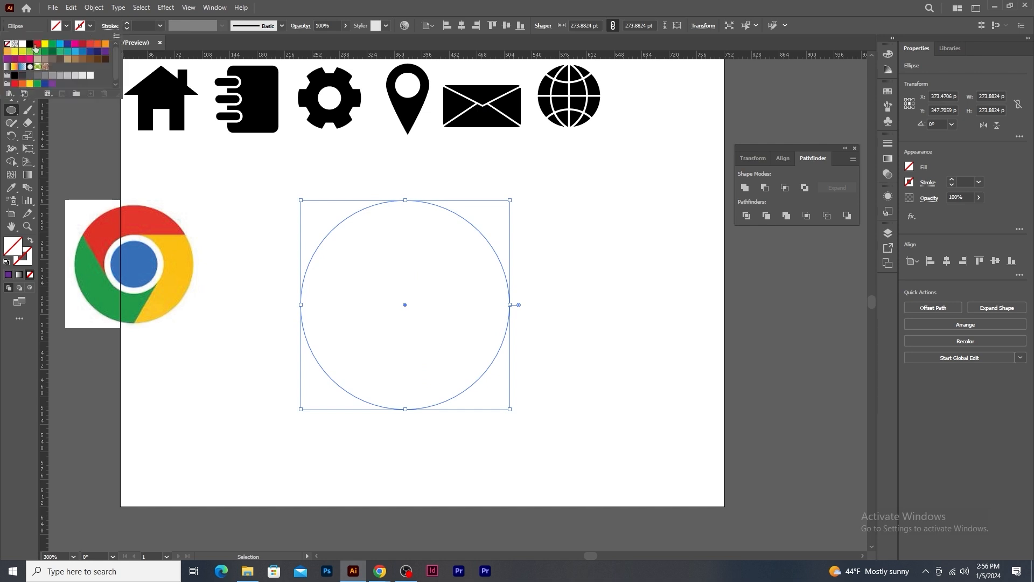
left_click(28, 45)
left_click(466, 4)
left_click(11, 59)
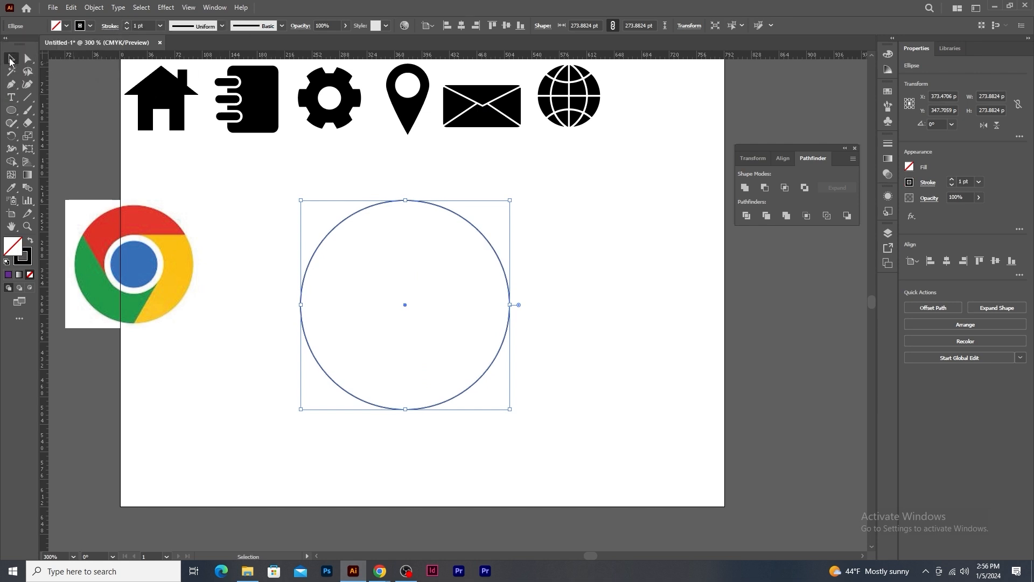
Paste a copy of the circle in front and scale it from its centre to about 140 pt
left_click(72, 8)
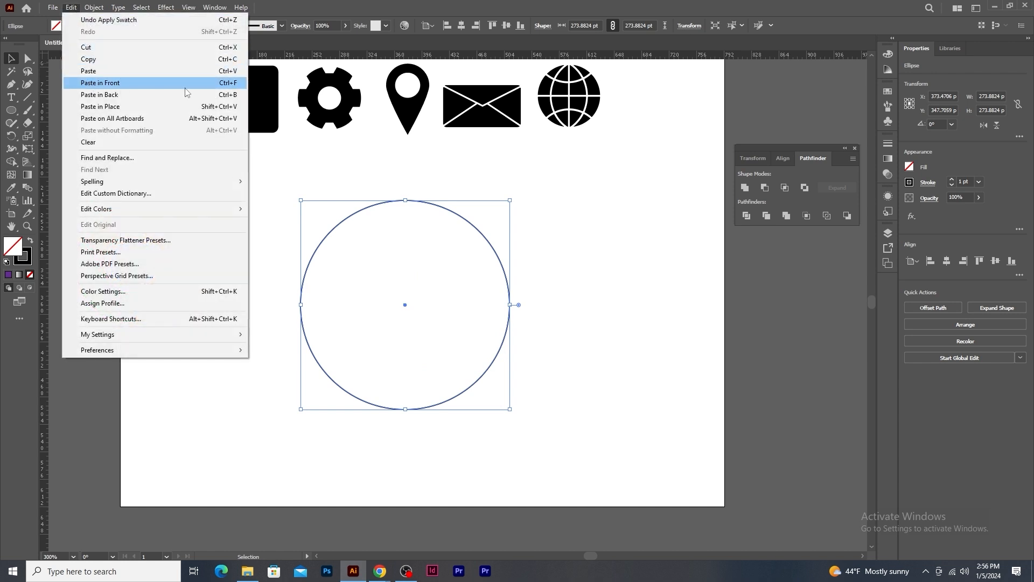
left_click(236, 88)
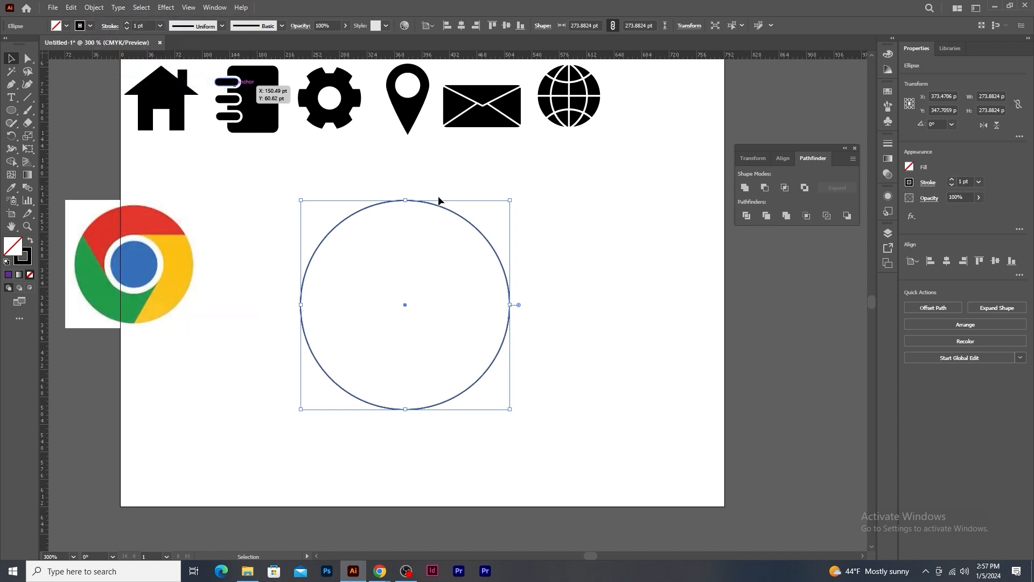
left_click_drag(510, 201, 482, 248)
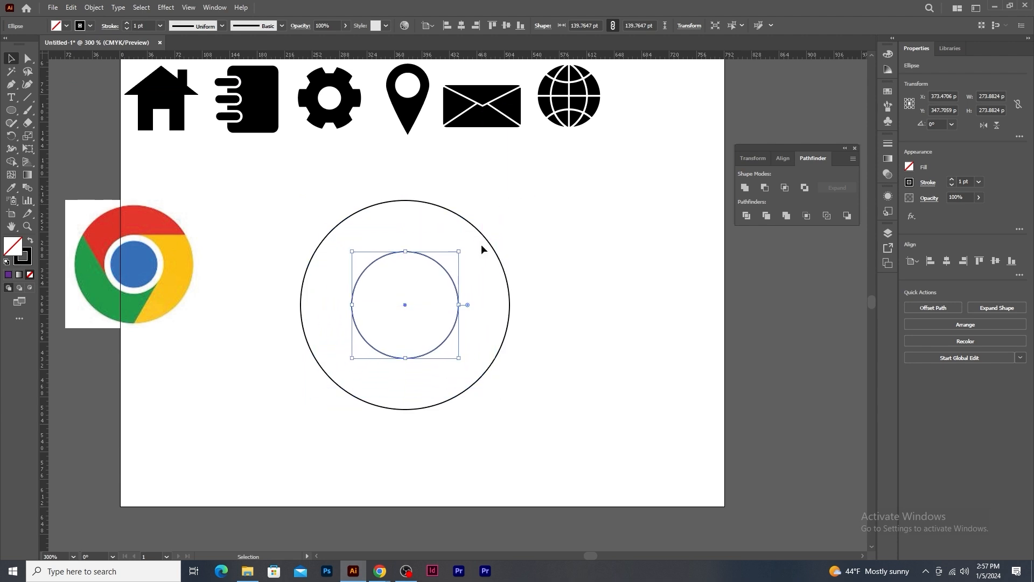
Copy the inner circle, paste it in front and scale it from its centre to about 121 pt
left_click(71, 7)
left_click(86, 59)
left_click(74, 9)
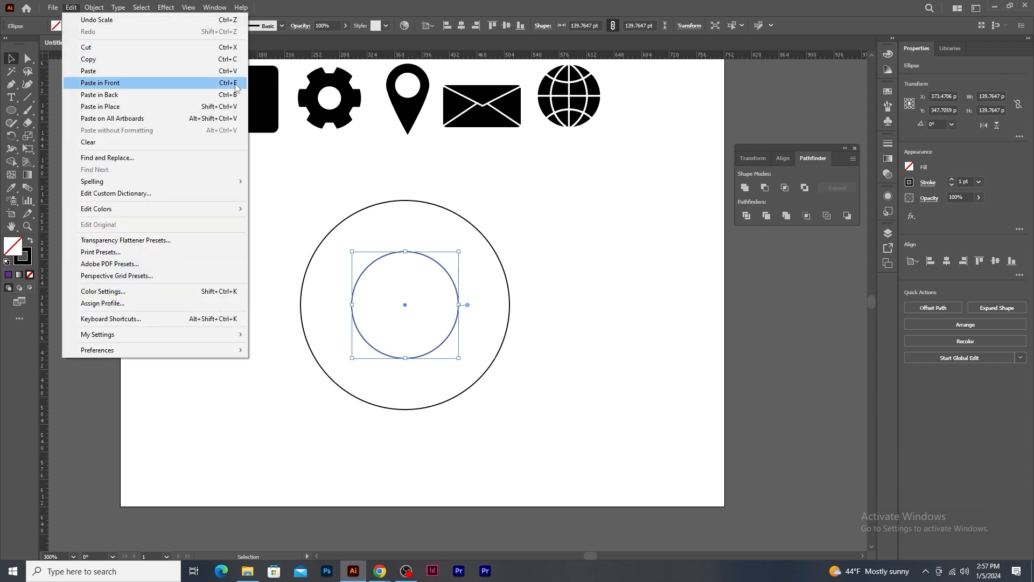
left_click(236, 85)
left_click_drag(459, 252, 459, 259)
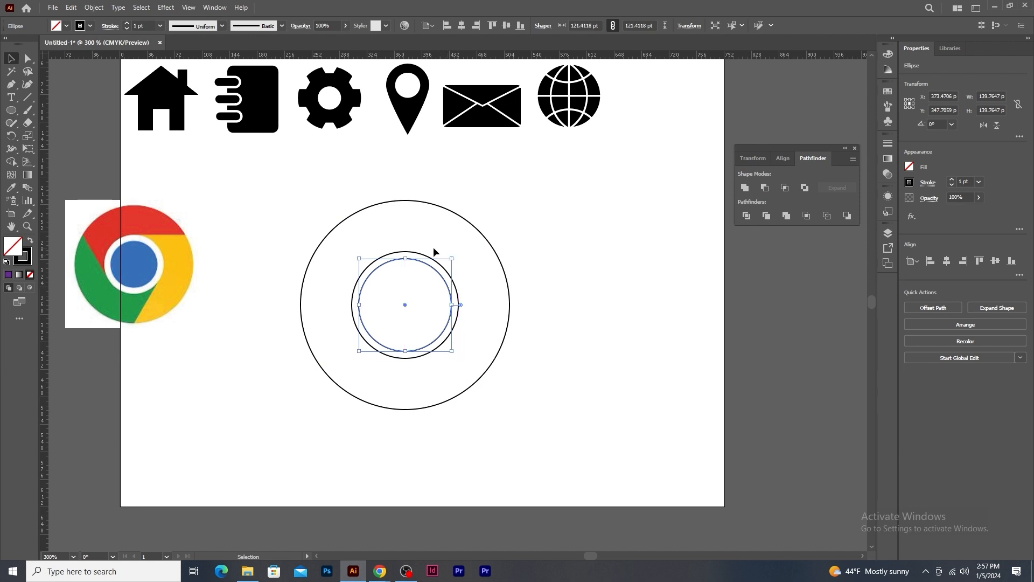
Select the three concentric circles and group them
left_click_drag(301, 209, 565, 450)
right_click(418, 260)
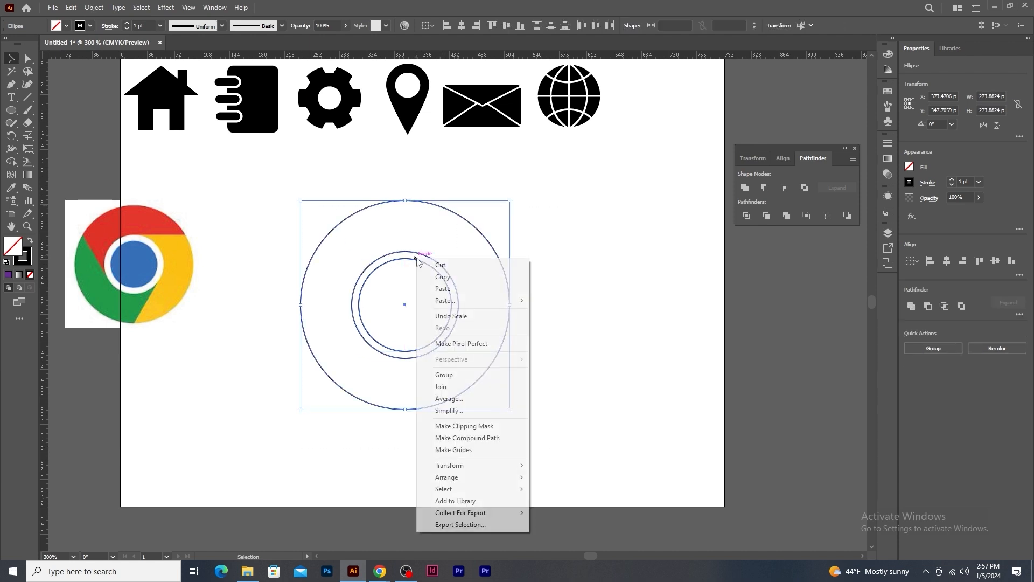
left_click(457, 376)
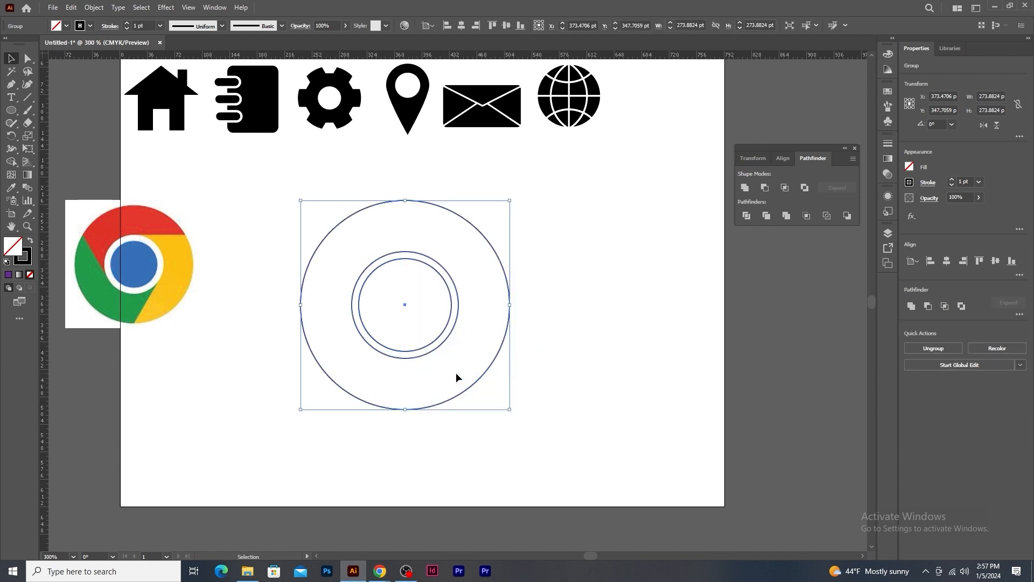
Show the guides and move the circle group so its centre sits on the guide intersection
key("ctrl+semicolon")
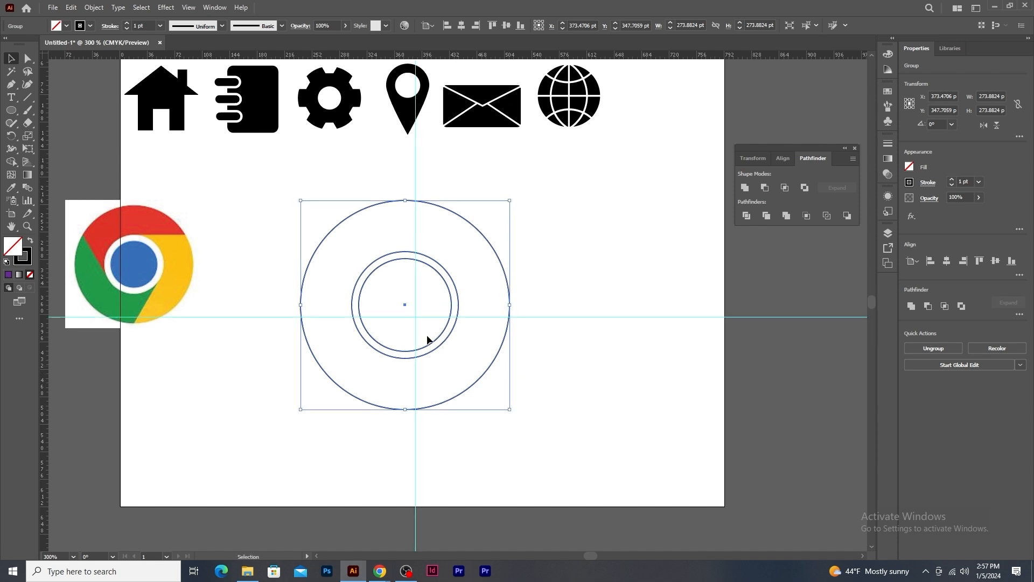
left_click_drag(406, 306, 415, 316)
key("ctrl+plus")
key("ctrl+plus")
key("ctrl+plus")
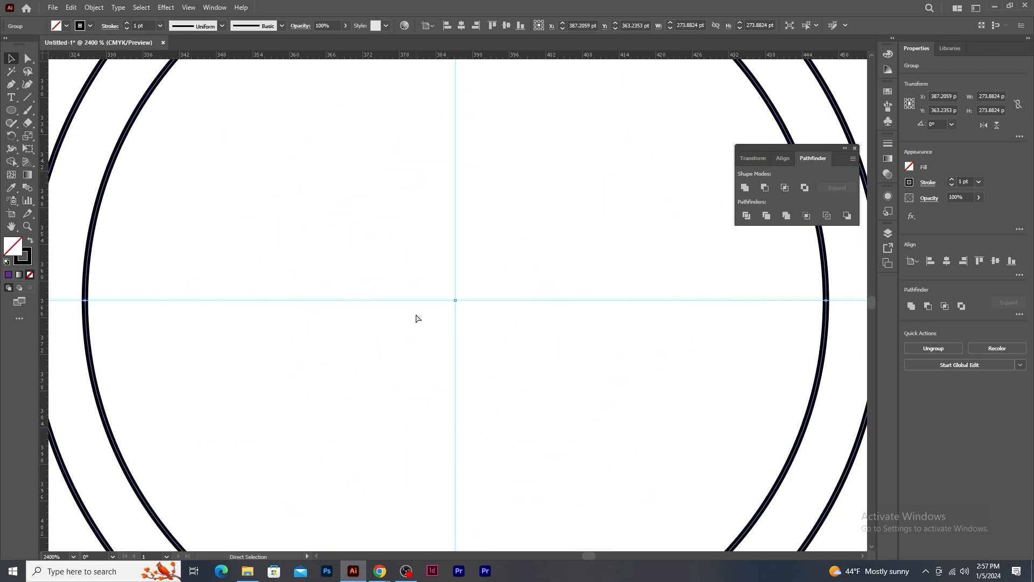
key("ctrl+minus")
key("ctrl+minus")
key("ctrl+plus")
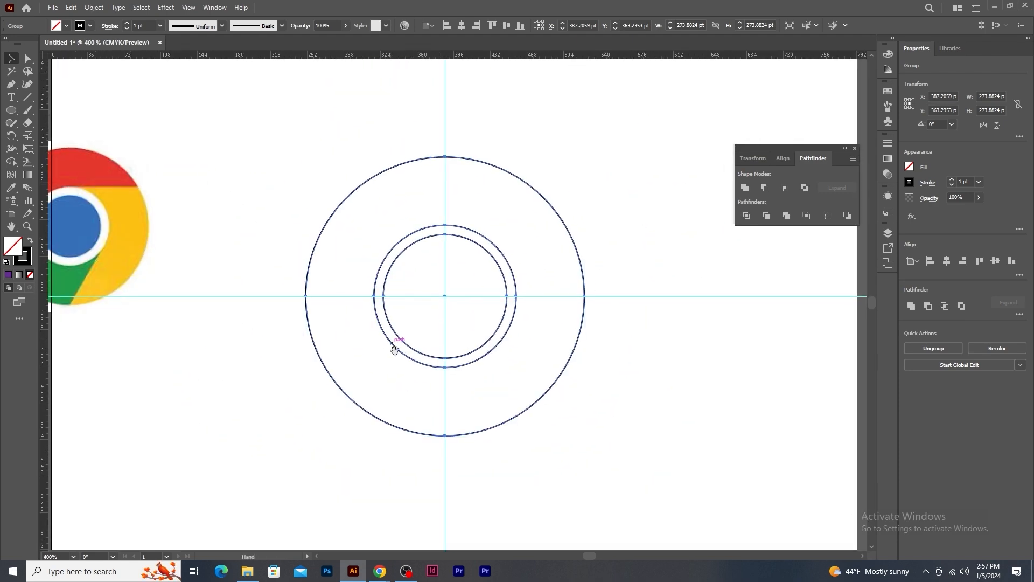
Draw a horizontal line about 206 pt long from the middle circle's top anchor outward past the outer circle's right side
key("backslash")
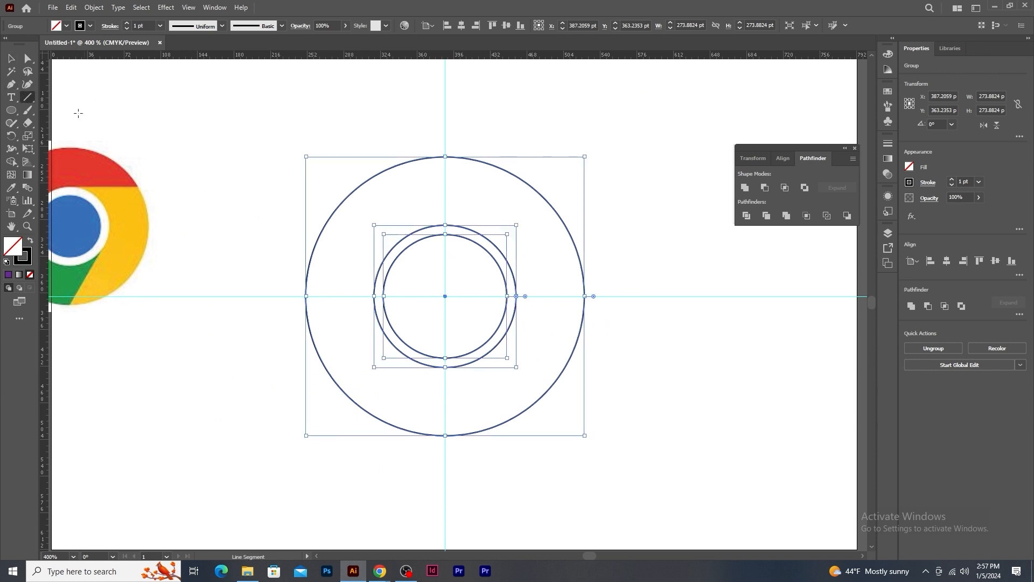
key("ctrl+shift+a")
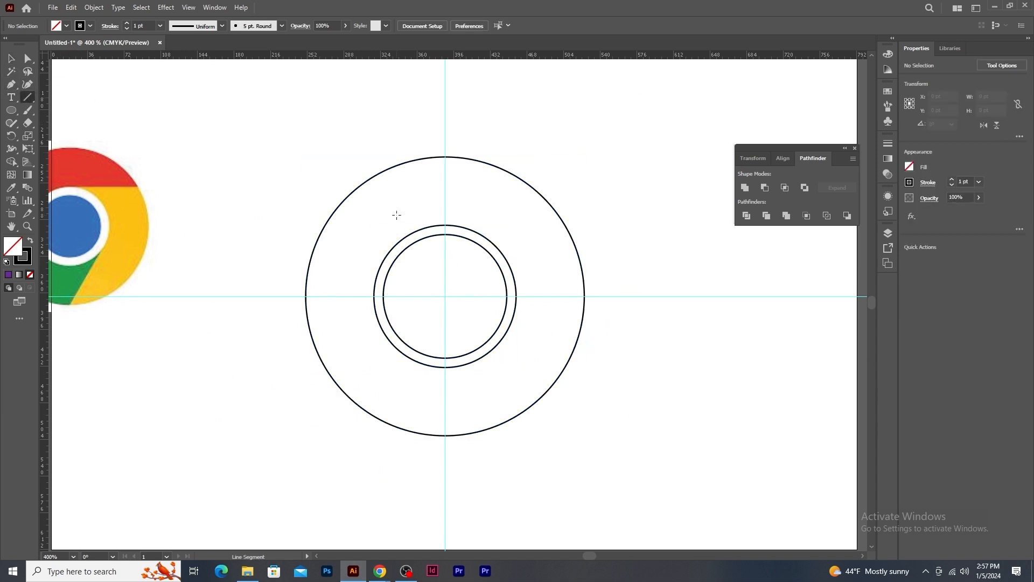
left_click_drag(446, 224, 654, 229)
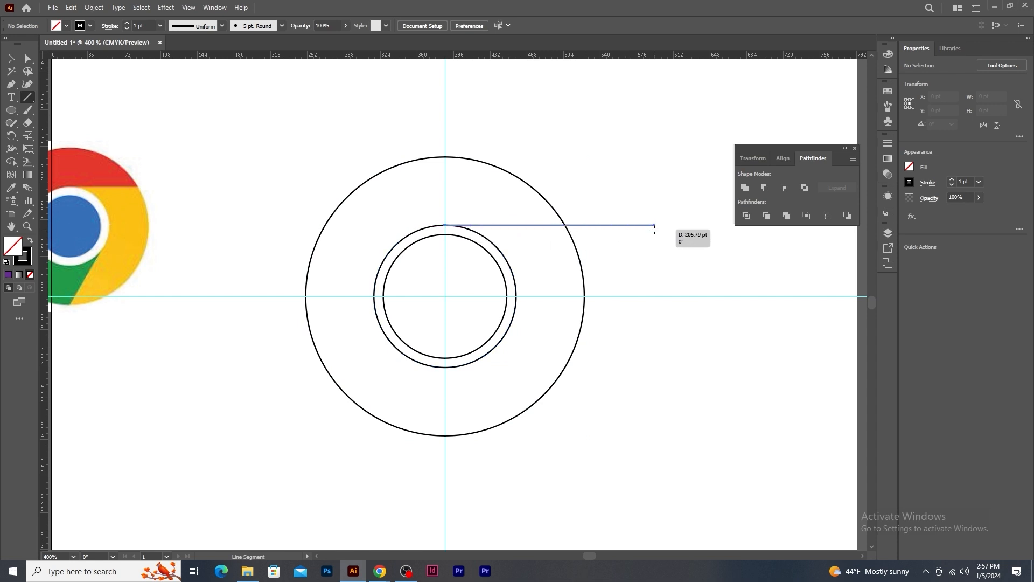
left_click_drag(654, 229, 655, 229)
Rotate a copy of the line by 360/3 degrees about the circles' centre and repeat the transformation for a third line
left_click(11, 136)
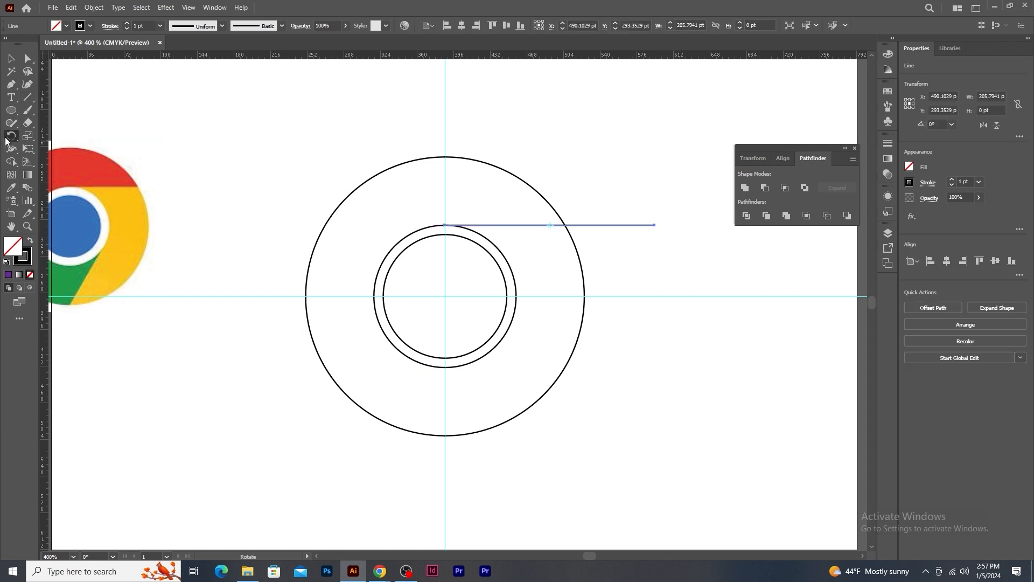
left_click(445, 296, "alt")
type("360/3")
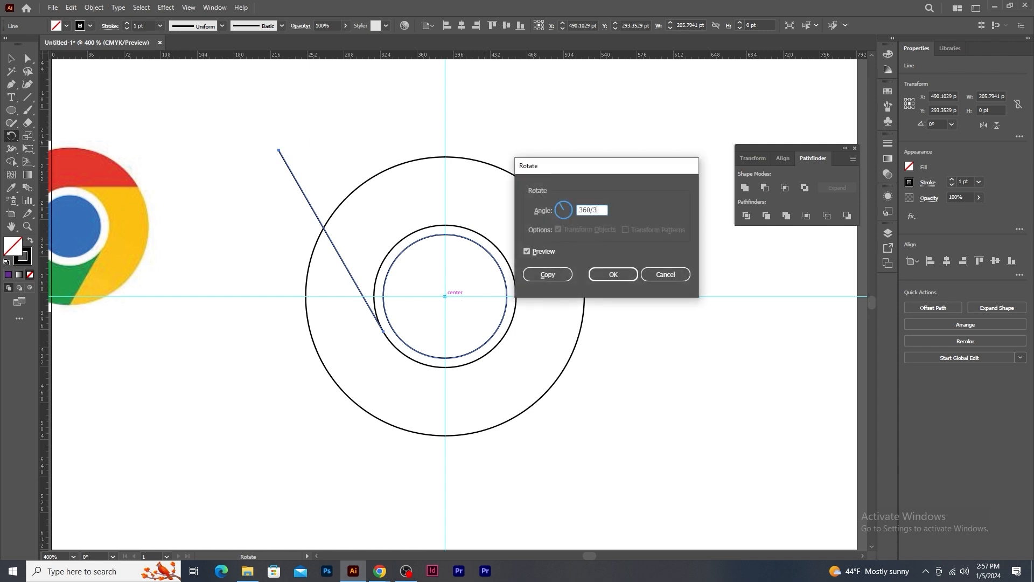
left_click(555, 273)
key("ctrl+d")
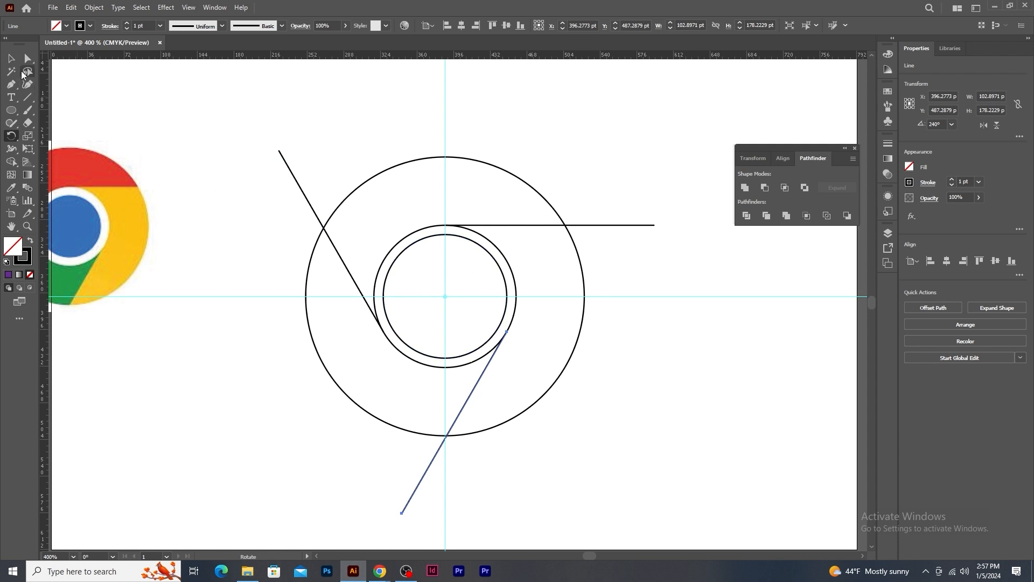
Select the circles and lines and use Shape Builder to form the three outer segments of the logo
left_click(11, 58)
left_click_drag(235, 128, 651, 461)
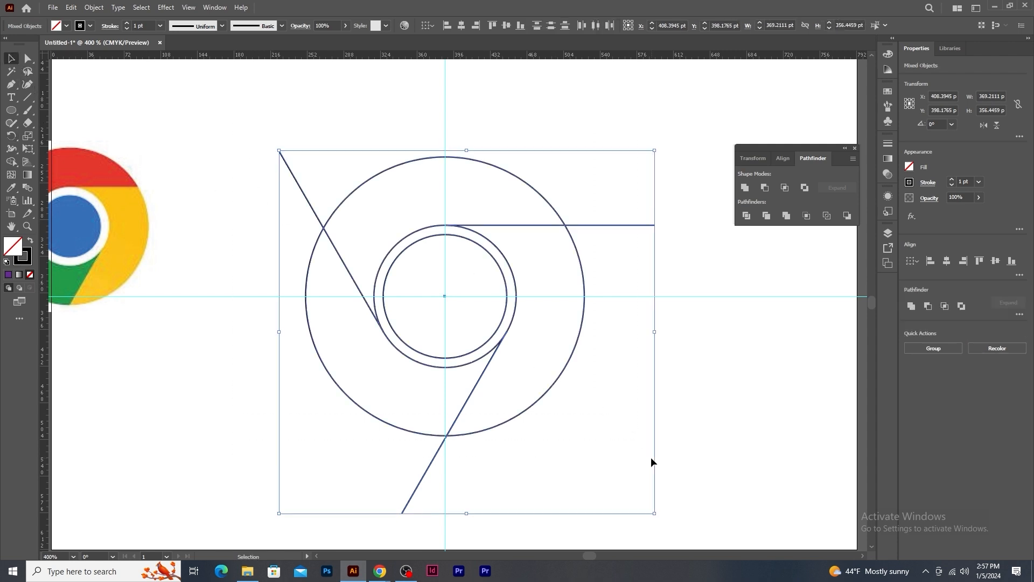
left_click(15, 162)
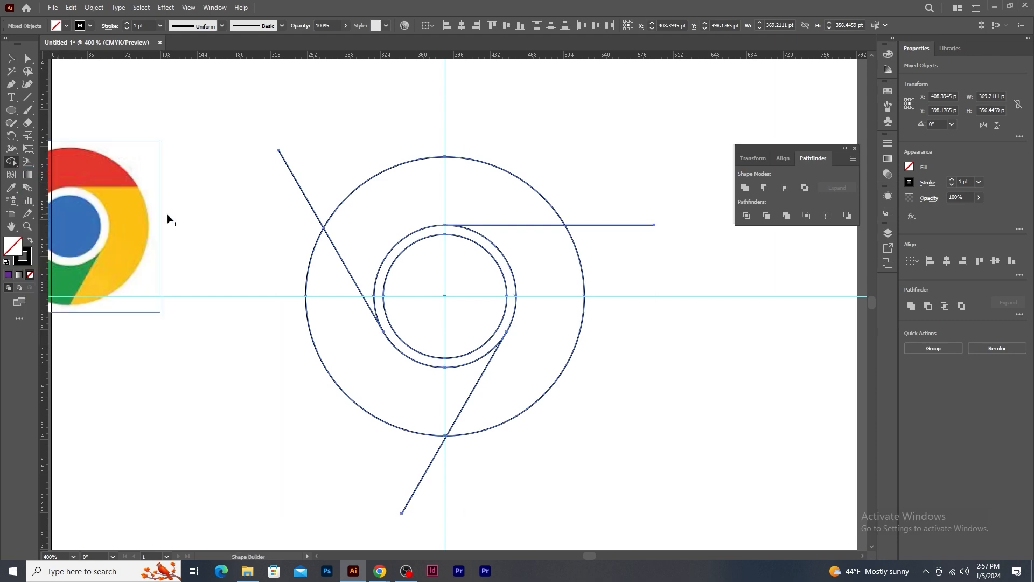
left_click(386, 201)
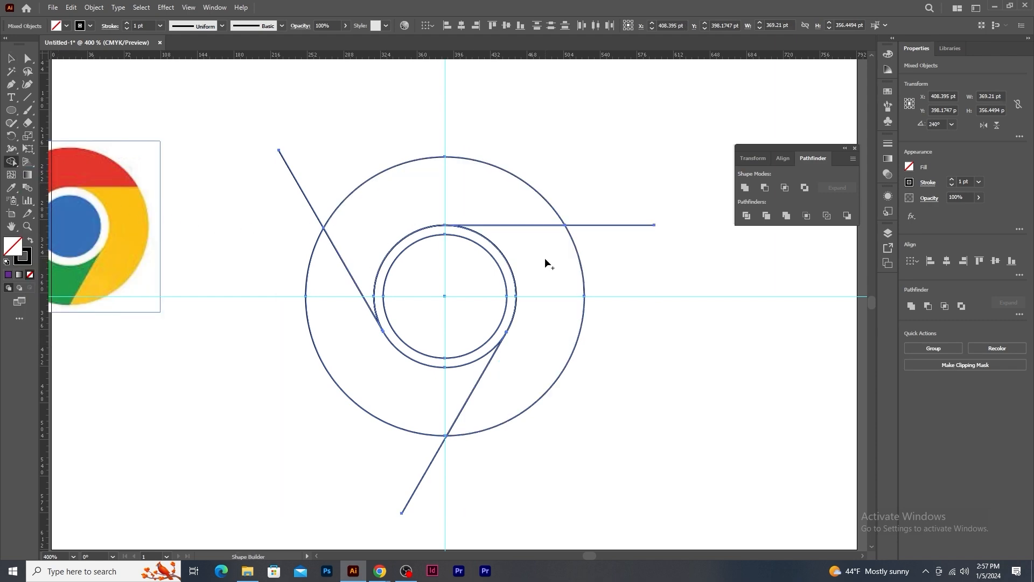
left_click(366, 384)
With Shape Builder, remove the overhanging line ends and the narrow ring, and define the inner circle as its own shape
left_click(302, 189, "alt")
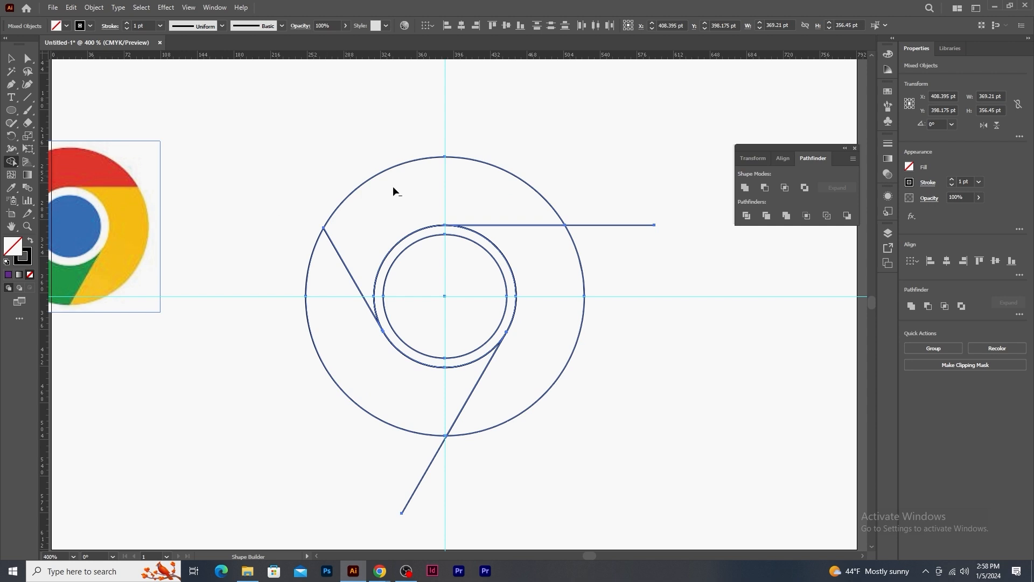
left_click(417, 486, "alt")
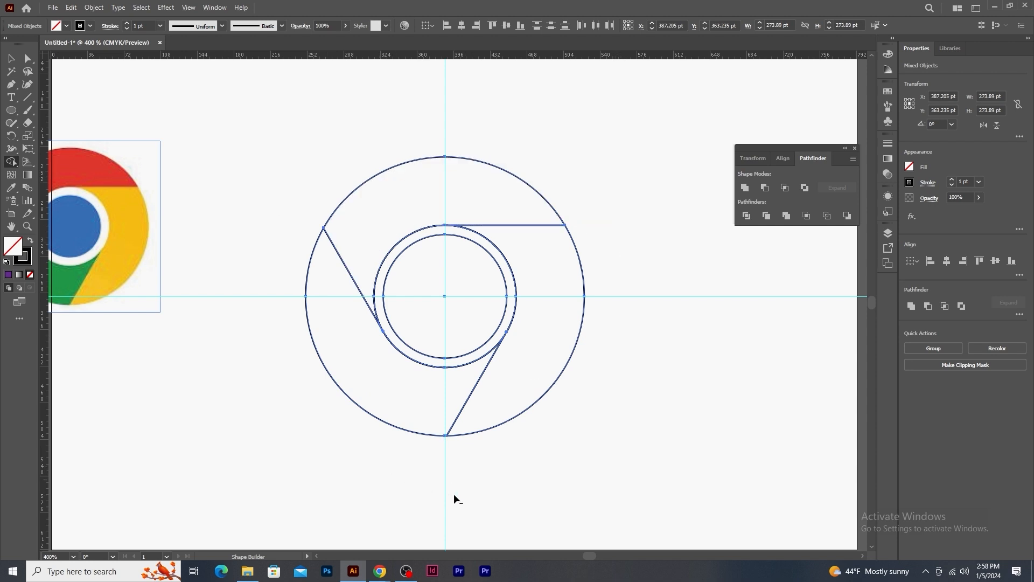
left_click(416, 358, "alt")
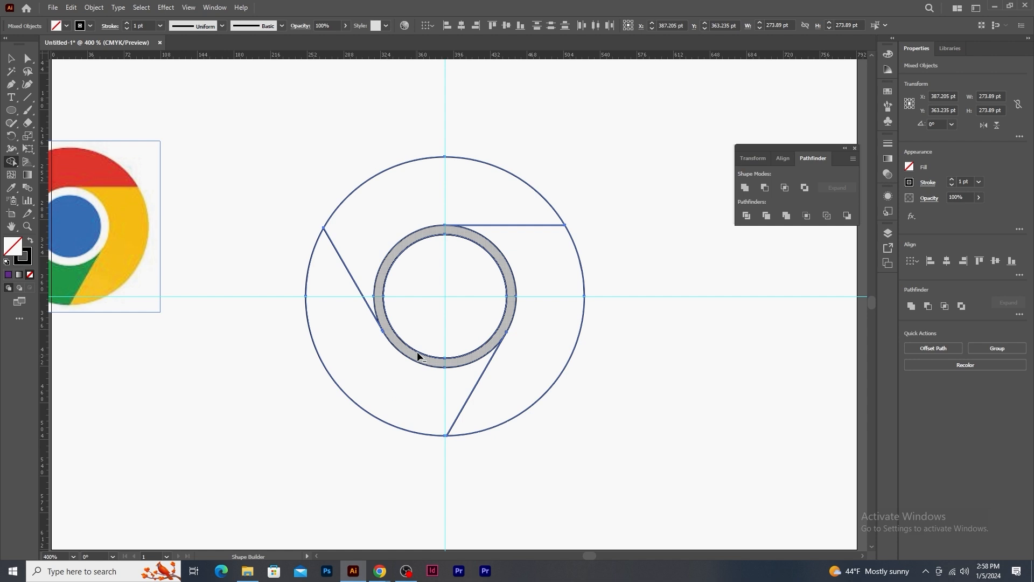
left_click(424, 323)
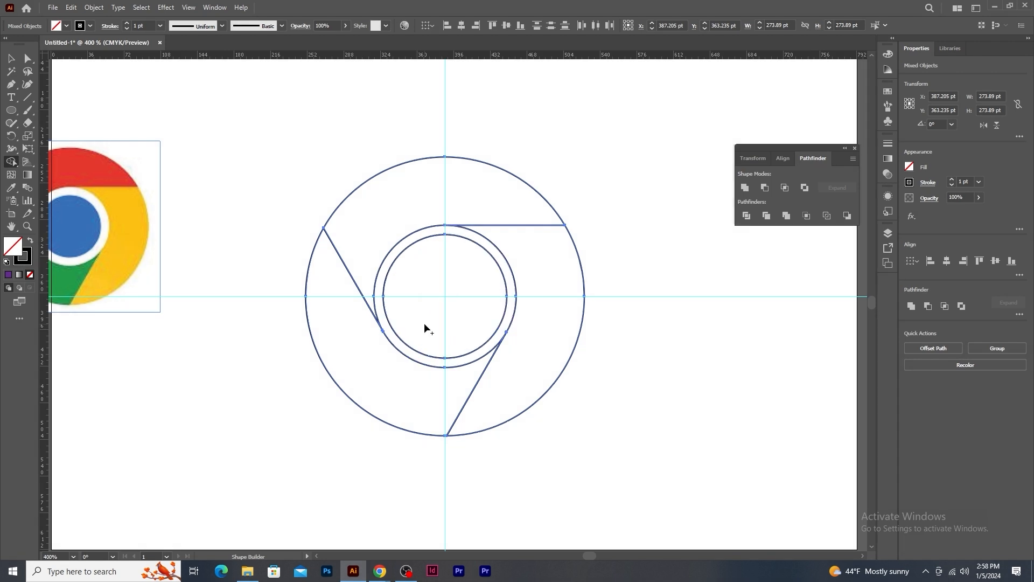
Ungroup the resulting logo shapes and clear the selection
left_click(10, 58)
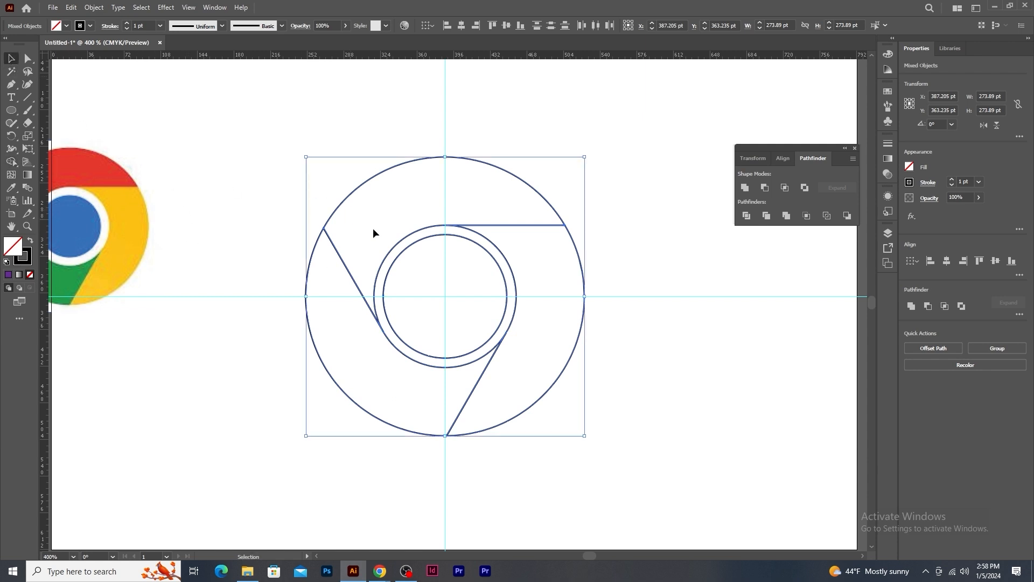
right_click(394, 245)
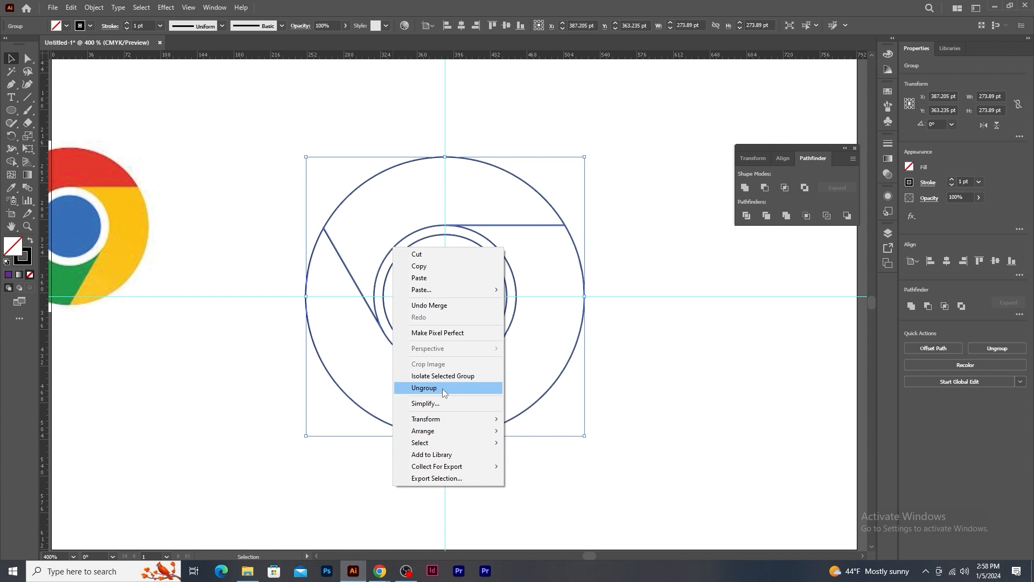
left_click(424, 388)
left_click(594, 152)
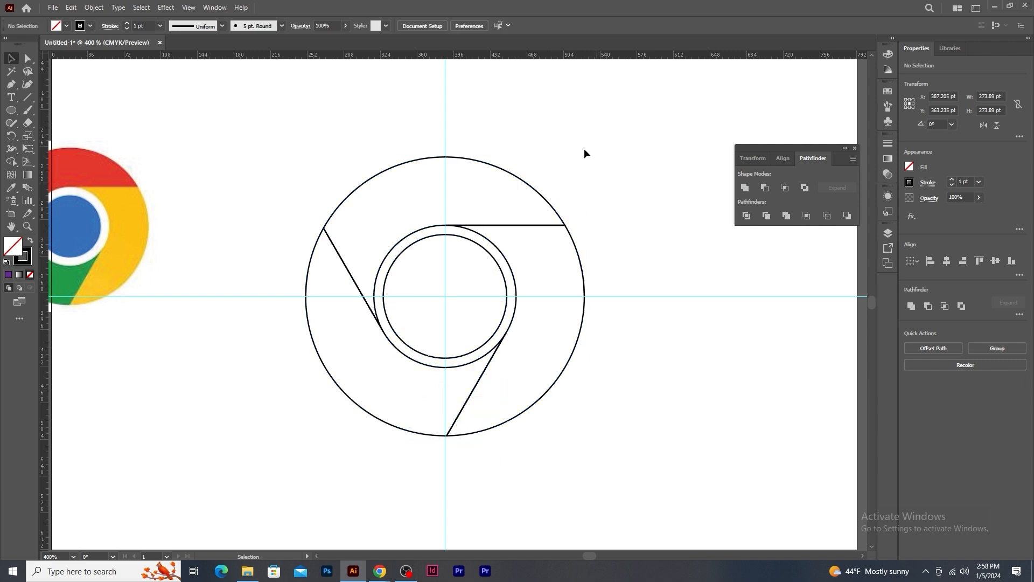
Fill the upper segment with red and the right segment with yellow, sampling both colours from the reference logo with the Eyedropper
left_click(524, 176)
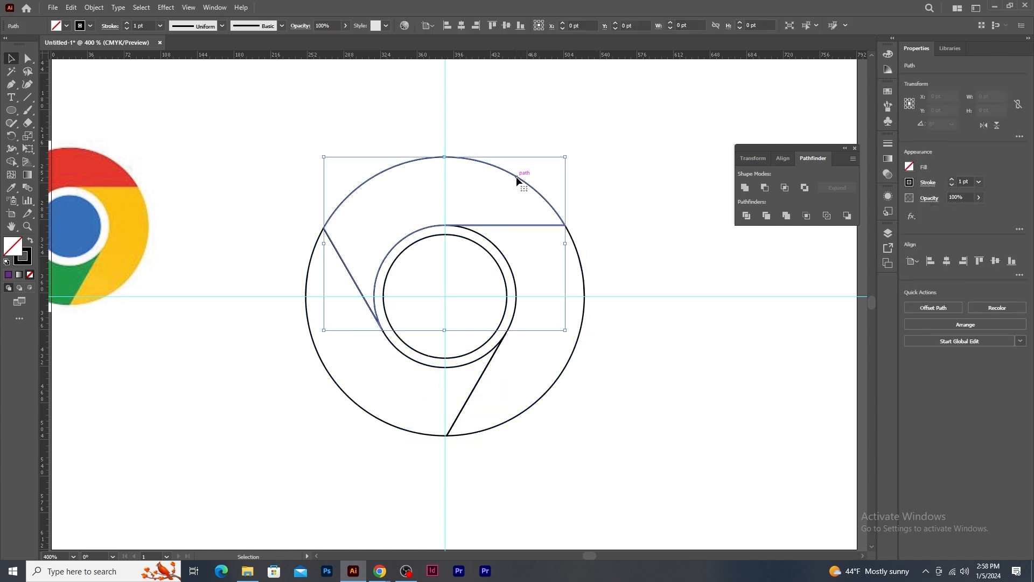
left_click(11, 188)
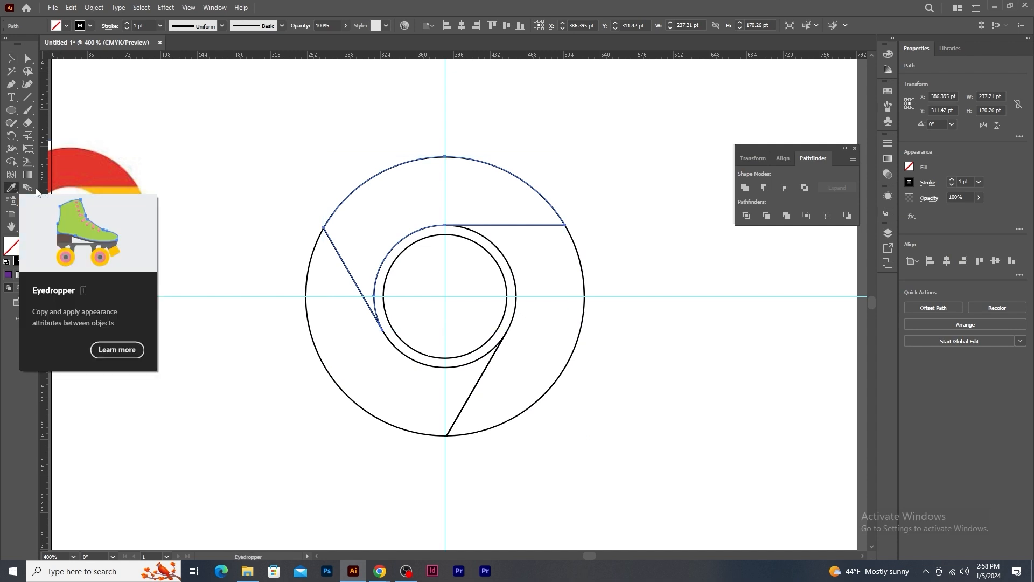
left_click(115, 168)
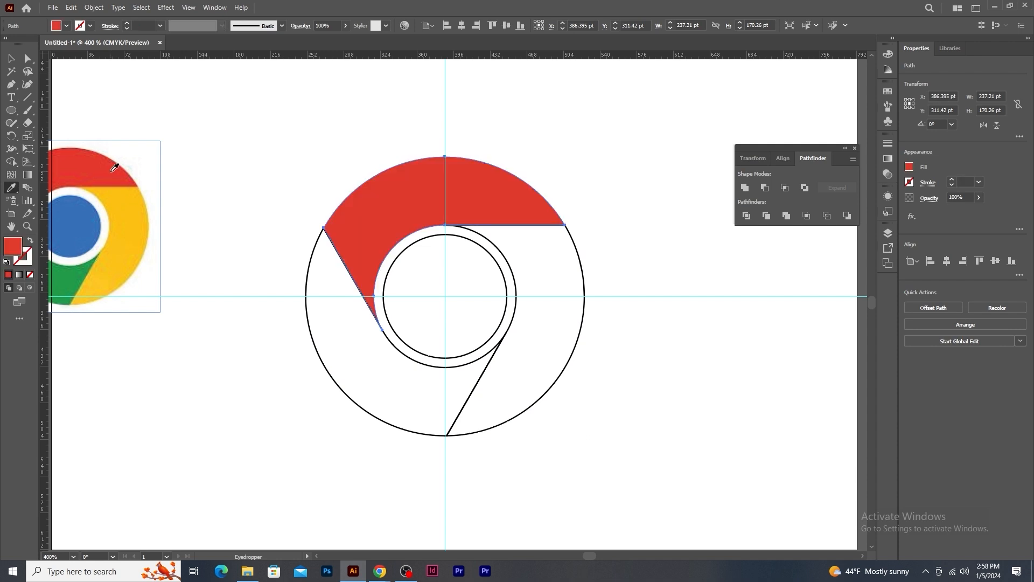
left_click(12, 59)
left_click(580, 329)
left_click(11, 187)
left_click(142, 216)
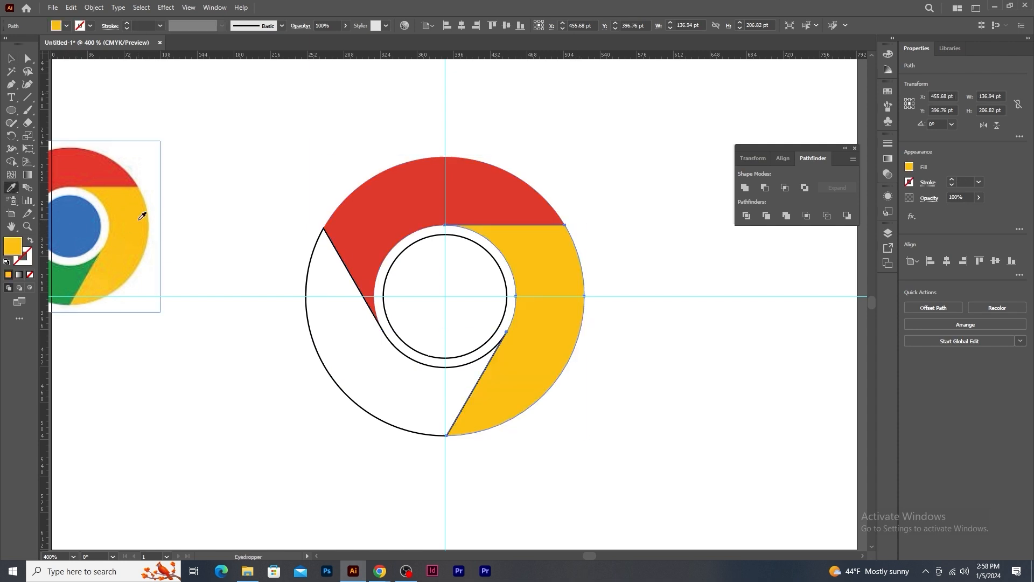
Fill the lower-left segment with green and the centre circle with blue, sampling both colours from the reference logo
left_click(12, 58)
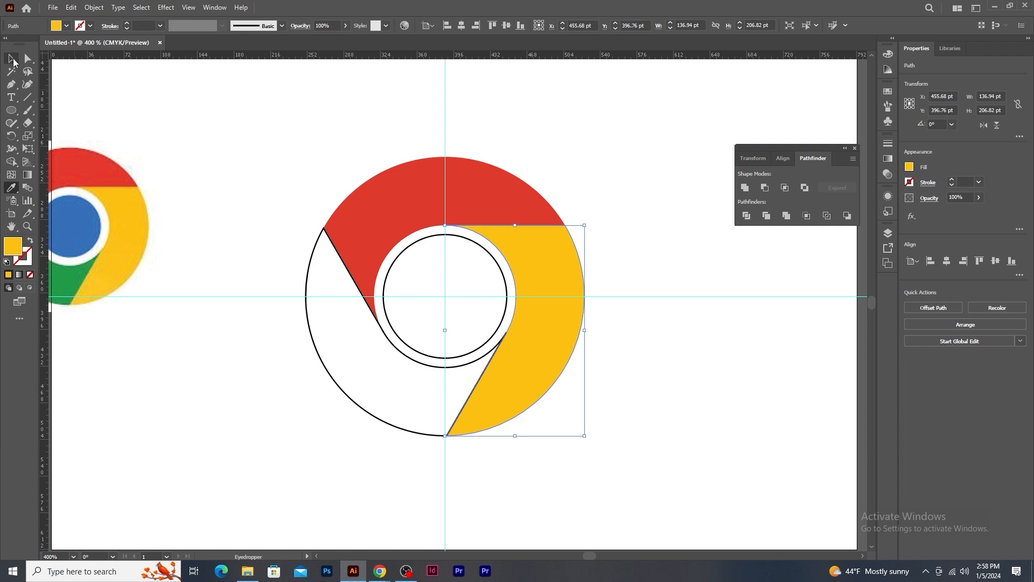
left_click(327, 371)
left_click(10, 187)
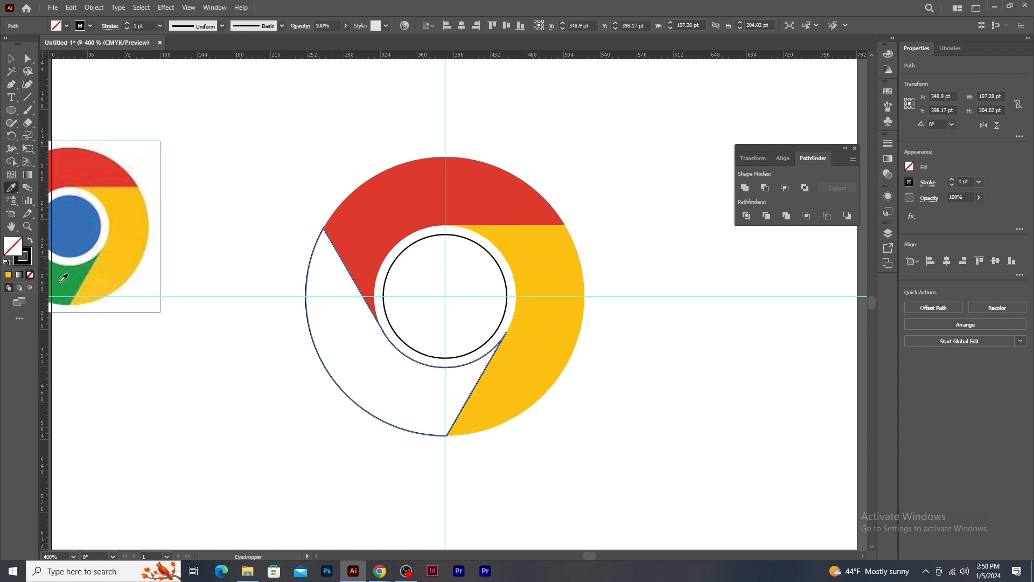
left_click(73, 279)
left_click(12, 58)
left_click(384, 285)
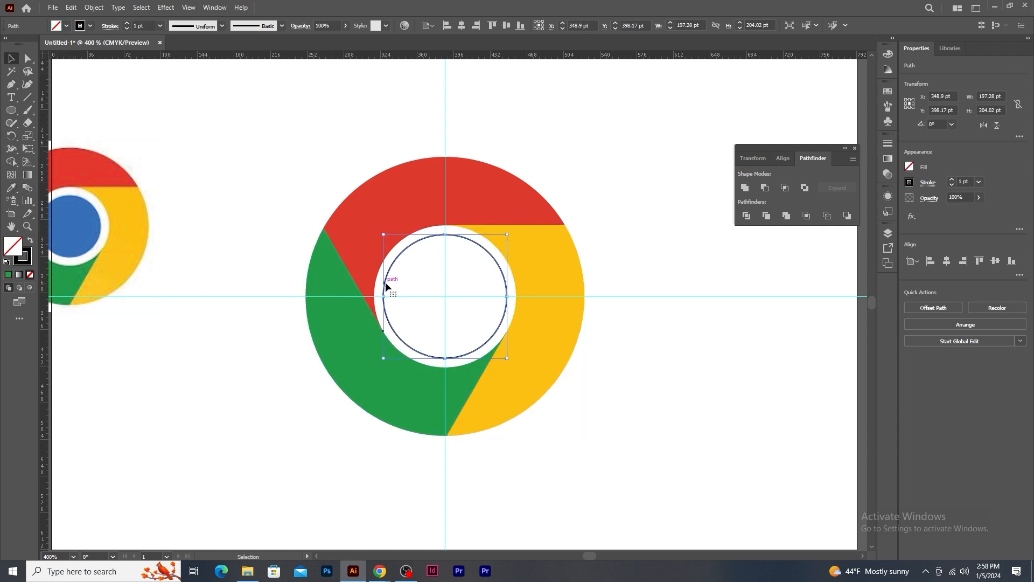
left_click(11, 187)
left_click(93, 216)
left_click(12, 58)
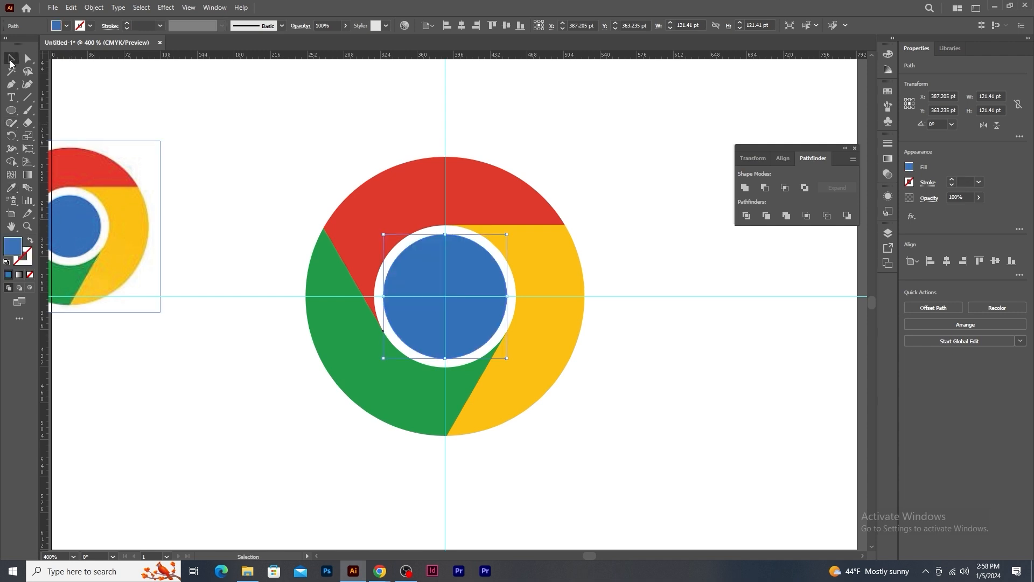
Delete the reference Chrome logo image beside the artboard
key("ctrl+minus")
key("ctrl+minus")
key("ctrl+minus")
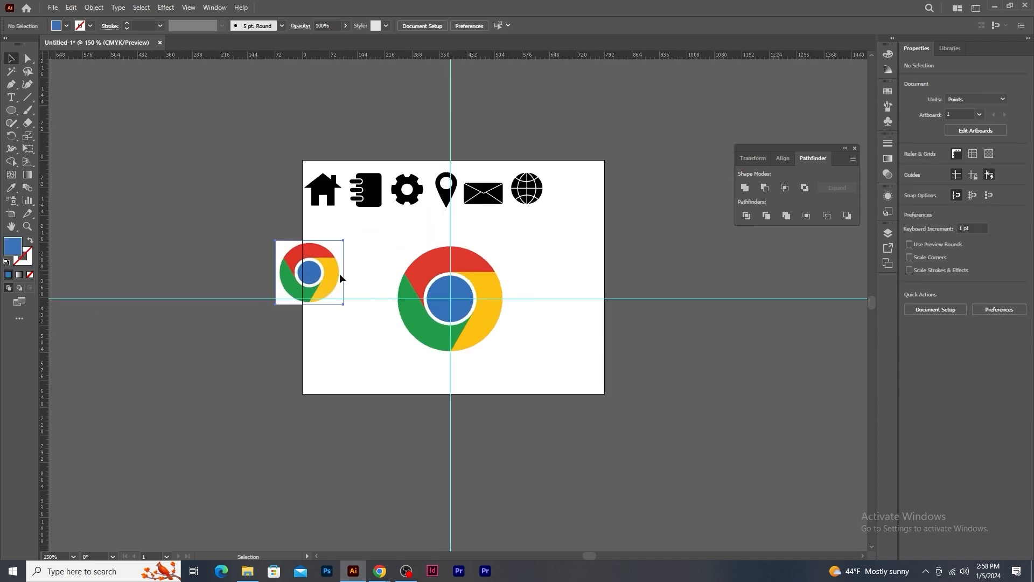
left_click(340, 276)
key("plus")
key("Delete")
key("ctrl+plus")
key("ctrl+plus")
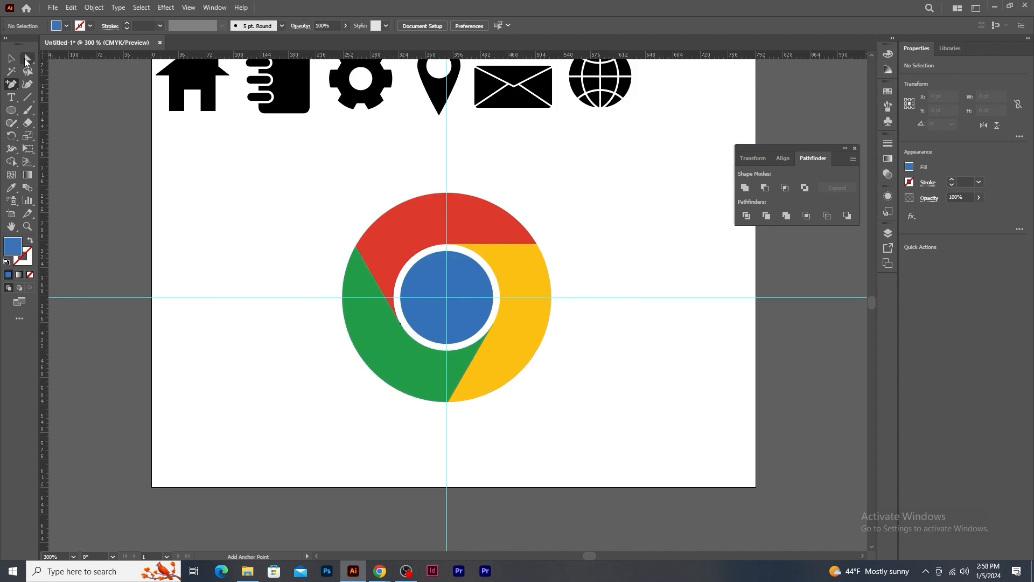
Scale the finished Chrome logo down to about 94.5 pt and place it at the end of the icon row, beside the globe
left_click(16, 63)
left_click_drag(299, 193, 581, 403)
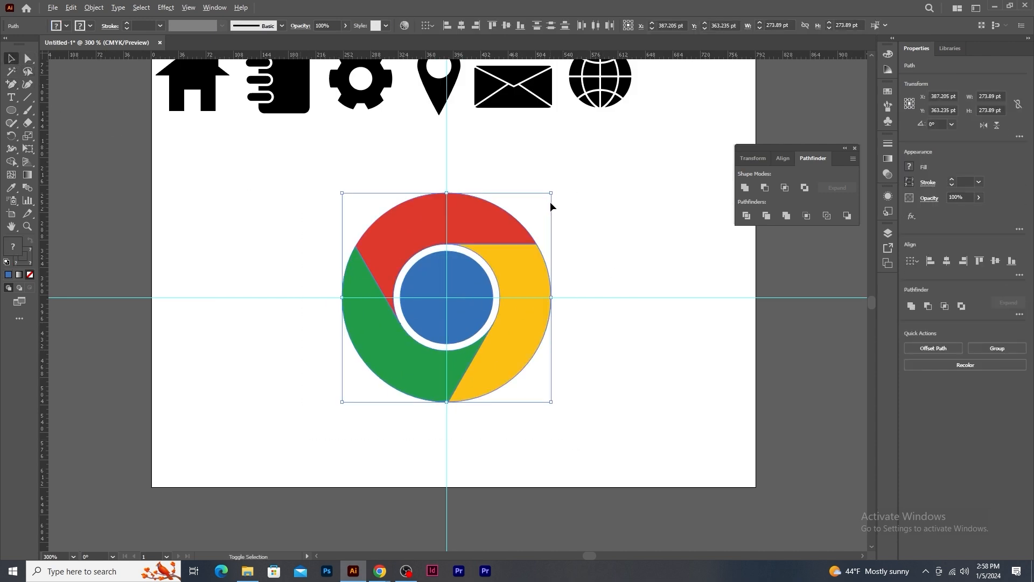
left_click_drag(553, 194, 519, 255)
left_click_drag(546, 213, 503, 293)
left_click_drag(433, 366, 677, 153)
left_click_drag(691, 209, 683, 195)
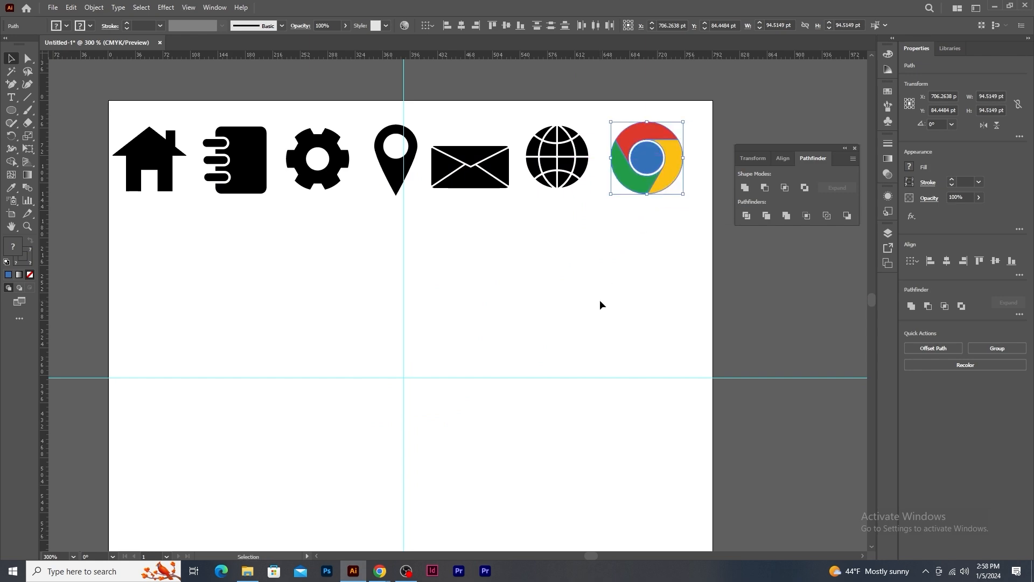
left_click(599, 299)
Switch to Chrome and search Google for "call icon"
key("alt+Tab")
triple_click(251, 89)
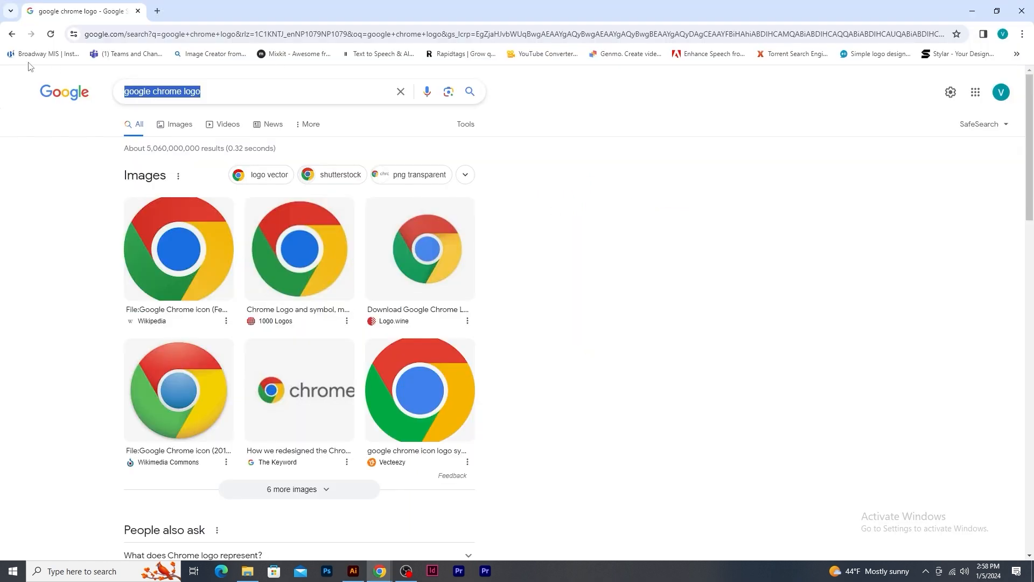
type("call icon")
key("Return")
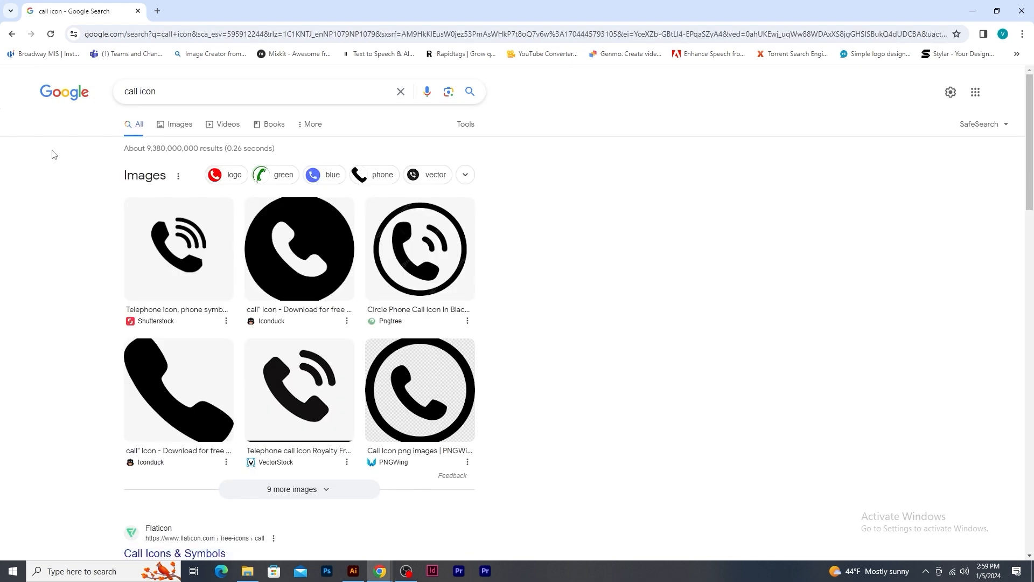
Copy the plain handset image, paste it into Illustrator and place it at the artboard's left edge, scaled to about 154 × 145 pt
right_click(159, 371)
left_click(181, 407)
key("alt+Tab")
key("ctrl+v")
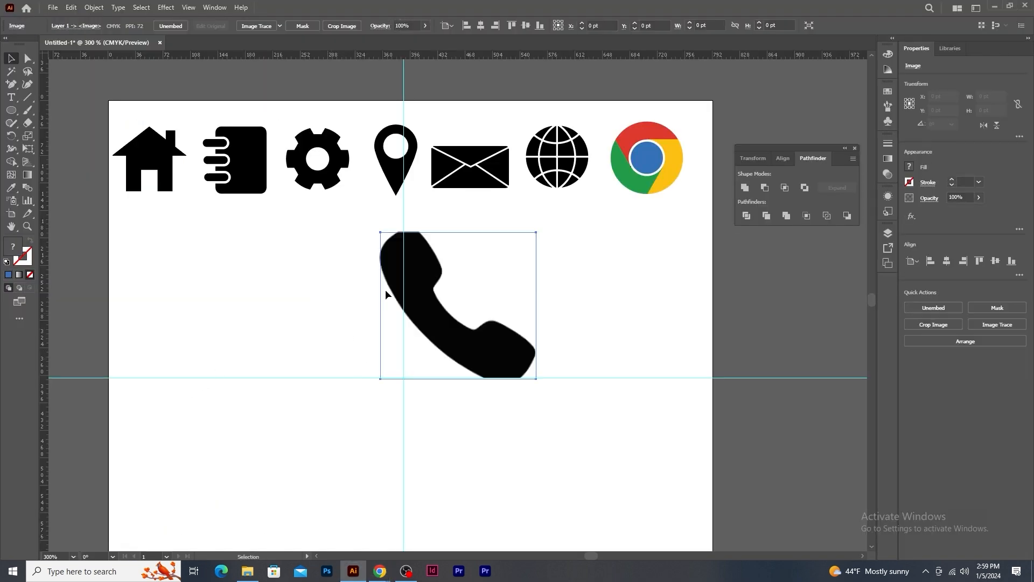
left_click_drag(425, 334, 136, 331)
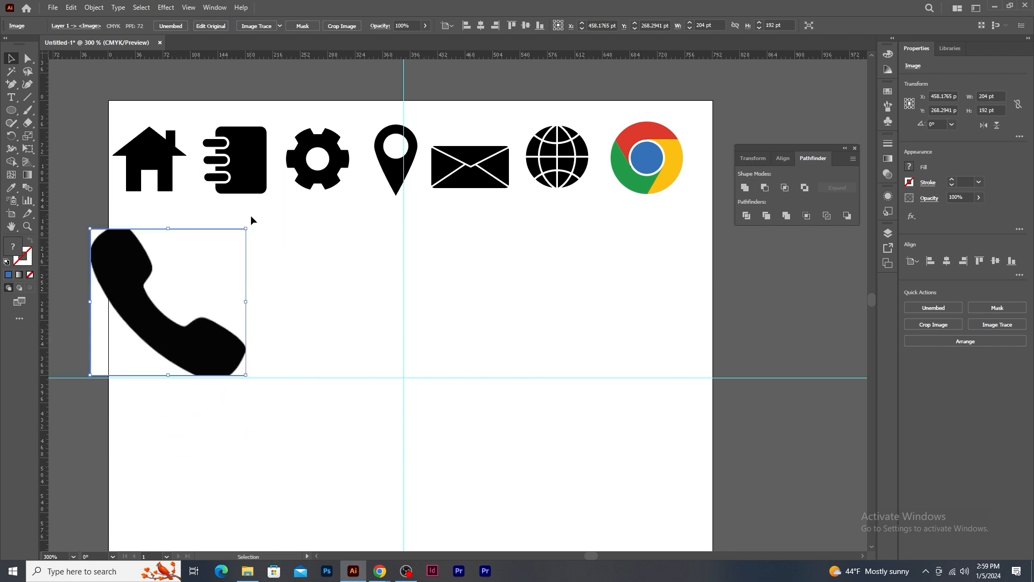
left_click_drag(247, 229, 211, 246)
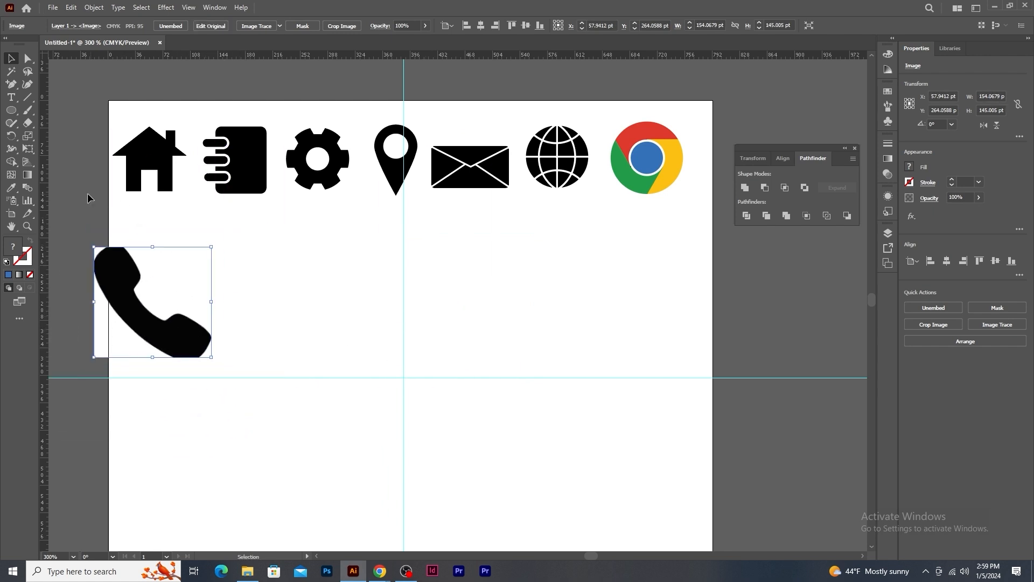
Draw a circle about 277 pt wide centred on the guide intersection, with no fill and a black stroke
left_click(12, 110)
left_click_drag(401, 376, 468, 483)
left_click(67, 26)
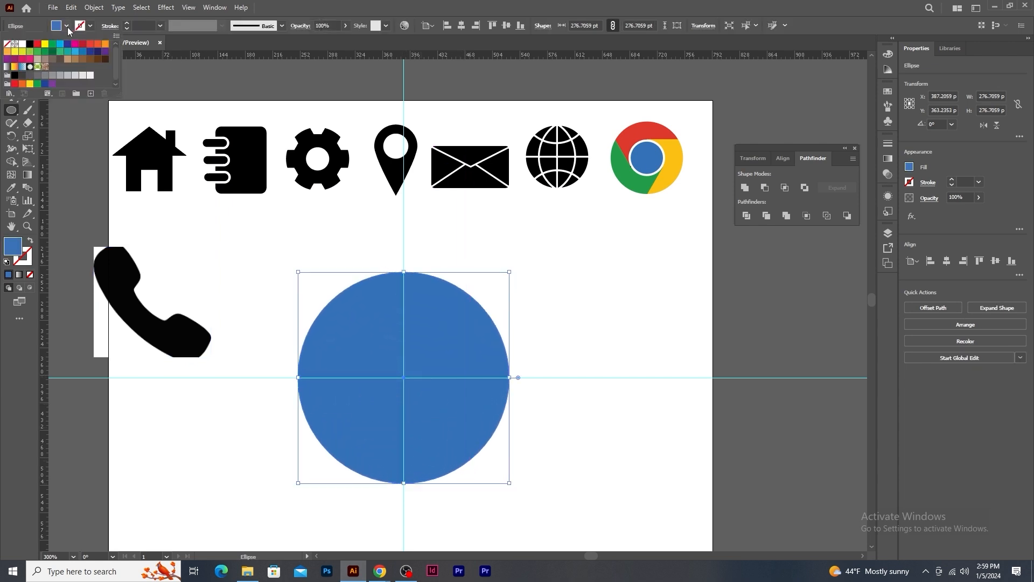
left_click(7, 45)
left_click(92, 30)
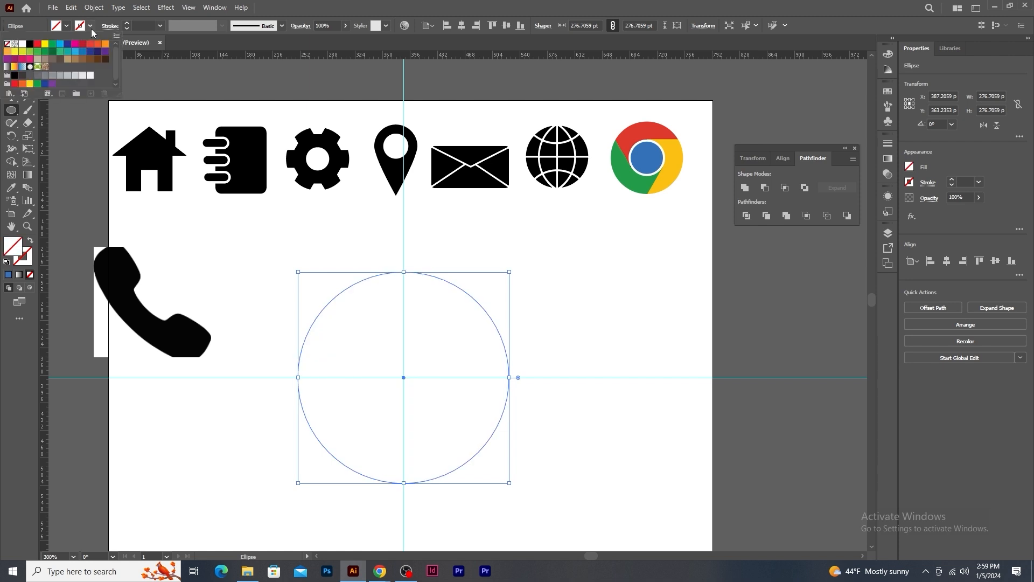
left_click(29, 44)
Paste a copy of the circle in front and scale it concentrically down to about 188 pt
key("v")
left_click(71, 7)
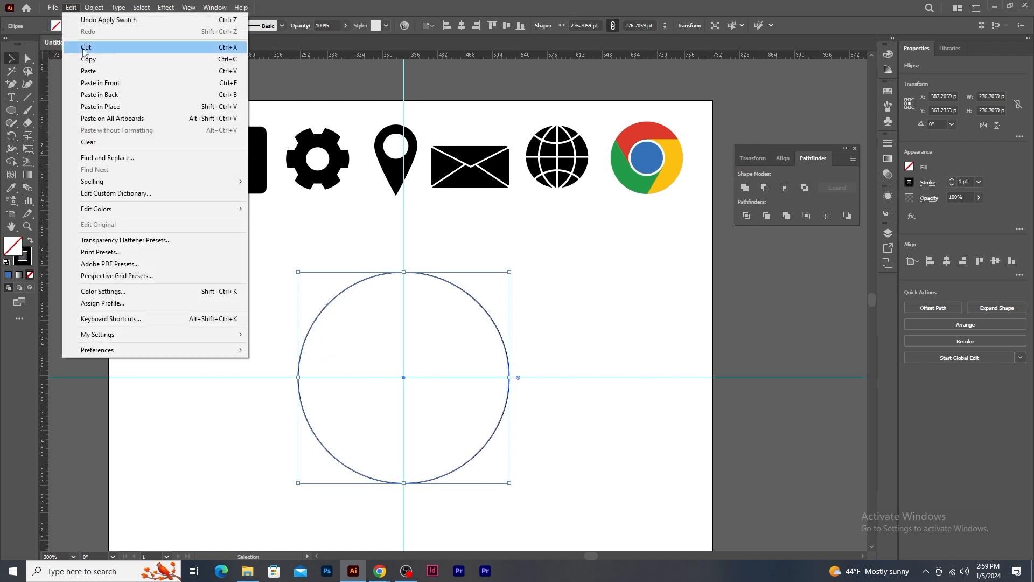
left_click(136, 84)
left_click_drag(510, 272, 491, 303)
Draw a polygon inside the inner circle and reduce it to five sides, about 163 × 155 pt
left_click_drag(11, 111, 43, 149)
left_click_drag(404, 374, 441, 435)
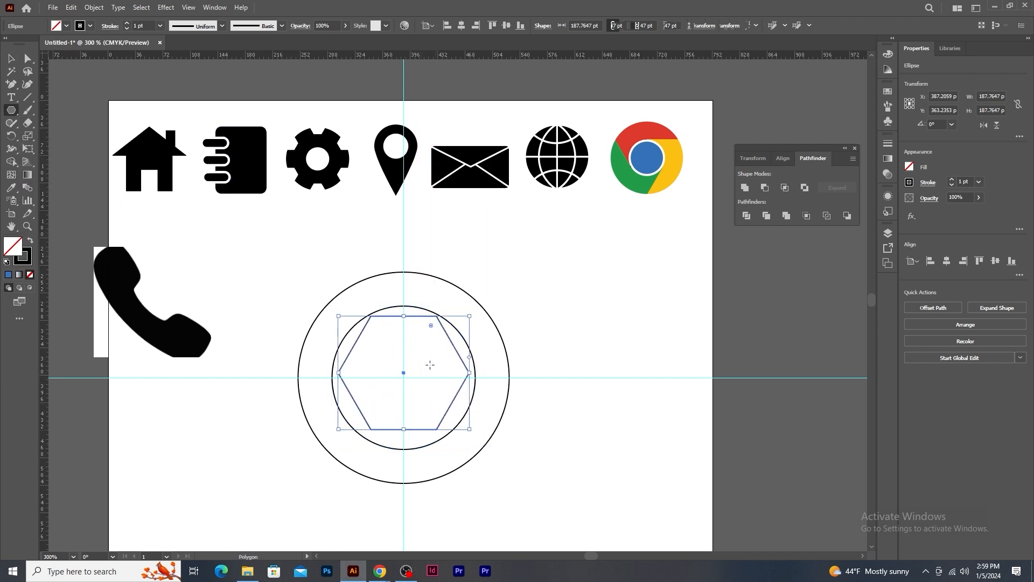
left_click_drag(469, 358, 468, 342)
left_click(11, 58)
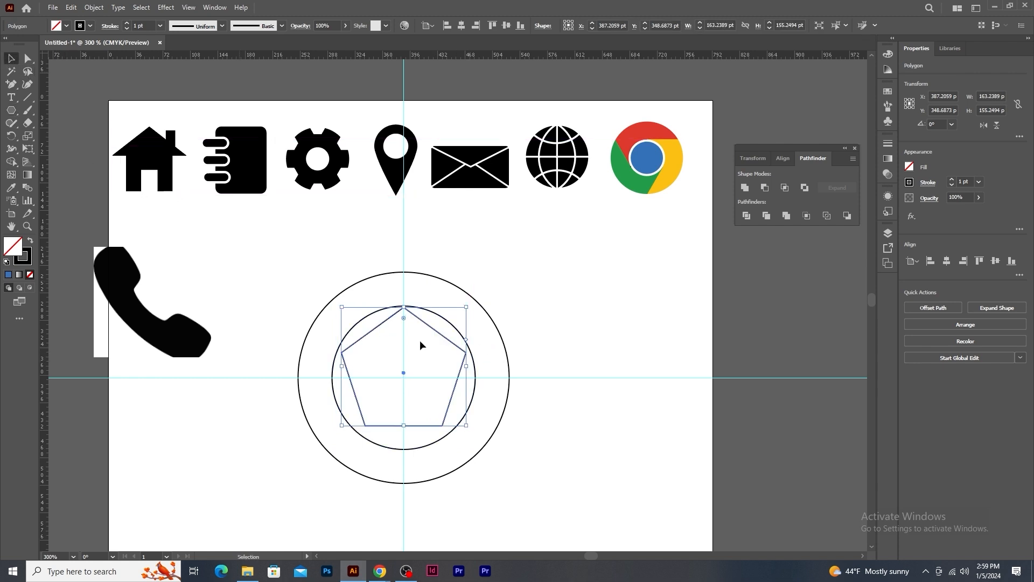
Stretch the pentagon's bottom and both sides outward towards the inner circle
left_click_drag(405, 425, 405, 438)
left_click_drag(467, 373, 474, 378)
left_click_drag(342, 373, 337, 373)
left_click(554, 287)
Adjust the pentagon's bottom and top so its corners meet the inner circle, making it about 179 × 169 pt
key("ctrl+plus")
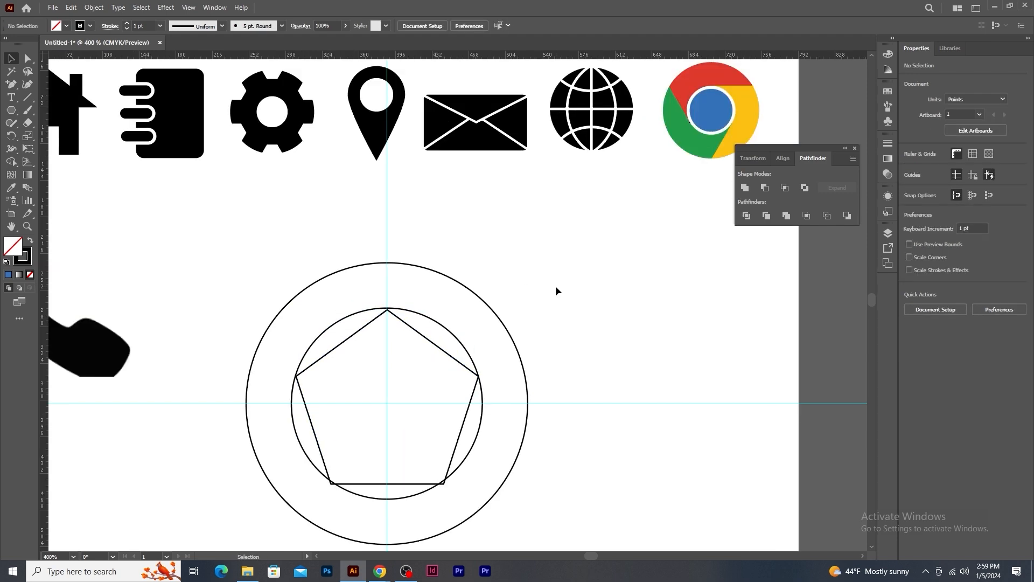
left_click_drag(524, 354, 550, 300)
key("ctrl+plus")
left_click_drag(525, 374, 551, 271)
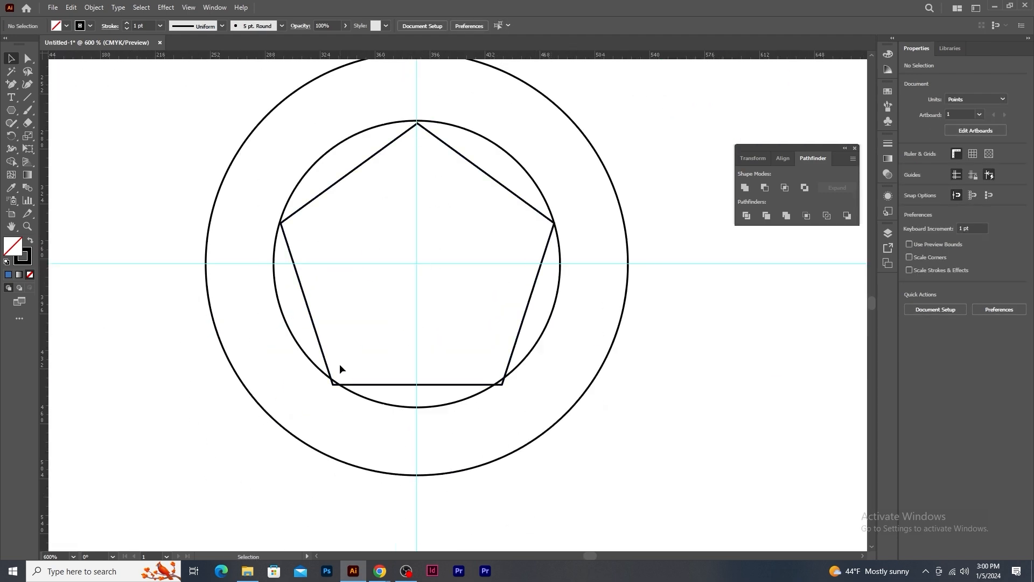
left_click(419, 384)
left_click_drag(419, 384, 420, 379)
left_click_drag(417, 123, 417, 120)
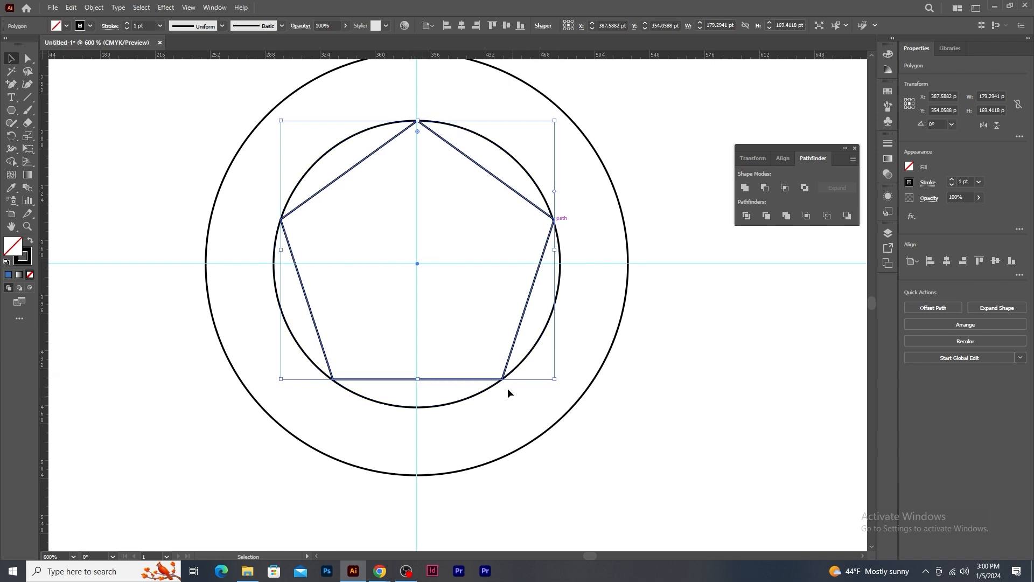
Narrow the pentagon from its right side to about 178 pt wide and deselect it
left_click_drag(554, 251, 554, 251)
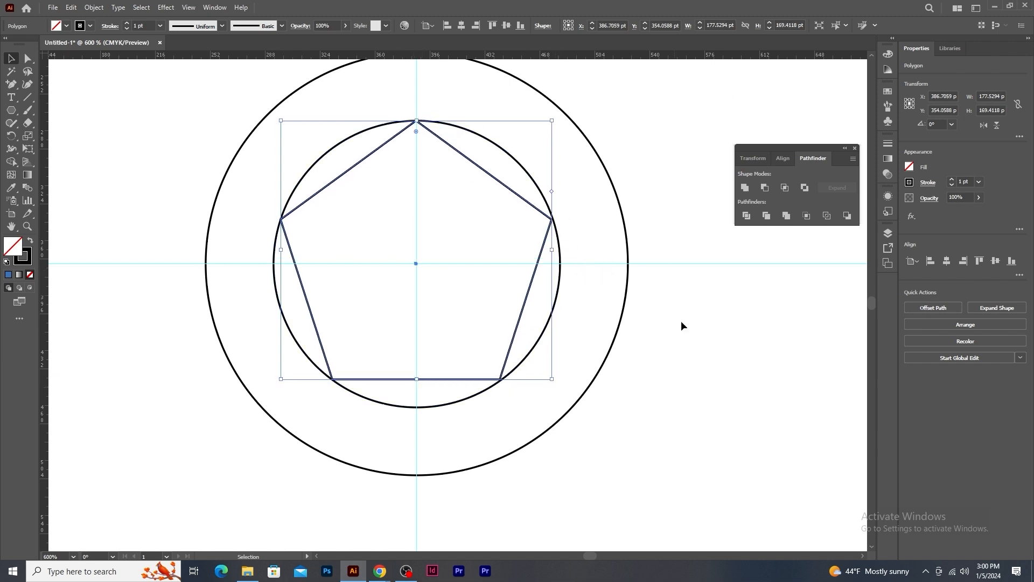
left_click(684, 344)
left_click_drag(395, 255, 401, 289)
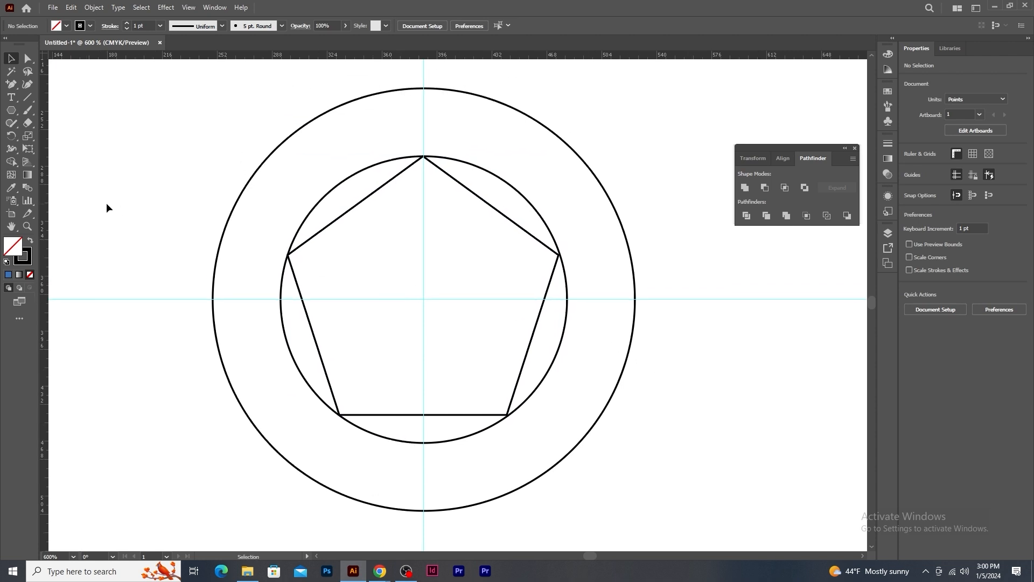
Draw a circle about 73 pt across above the pentagon's left corner and duplicate it symmetrically above the right corner
left_click_drag(12, 110, 49, 132)
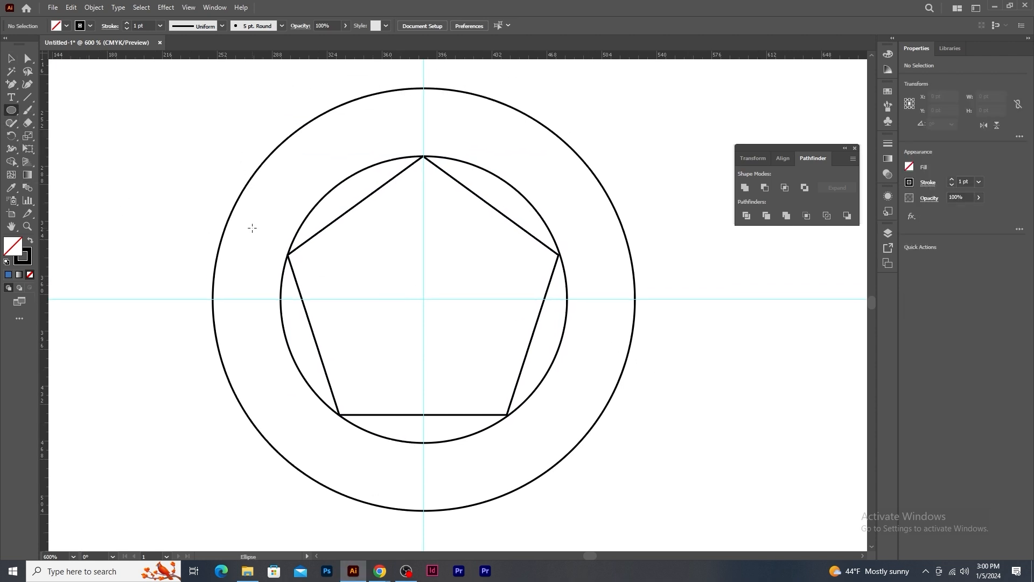
left_click_drag(290, 185, 327, 241)
key("v")
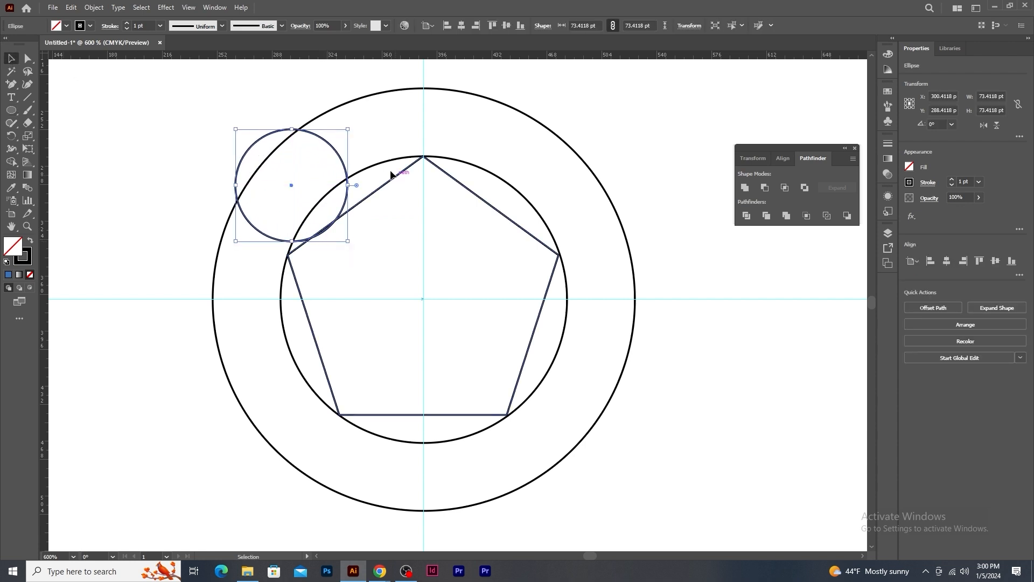
left_click_drag(342, 158, 589, 168)
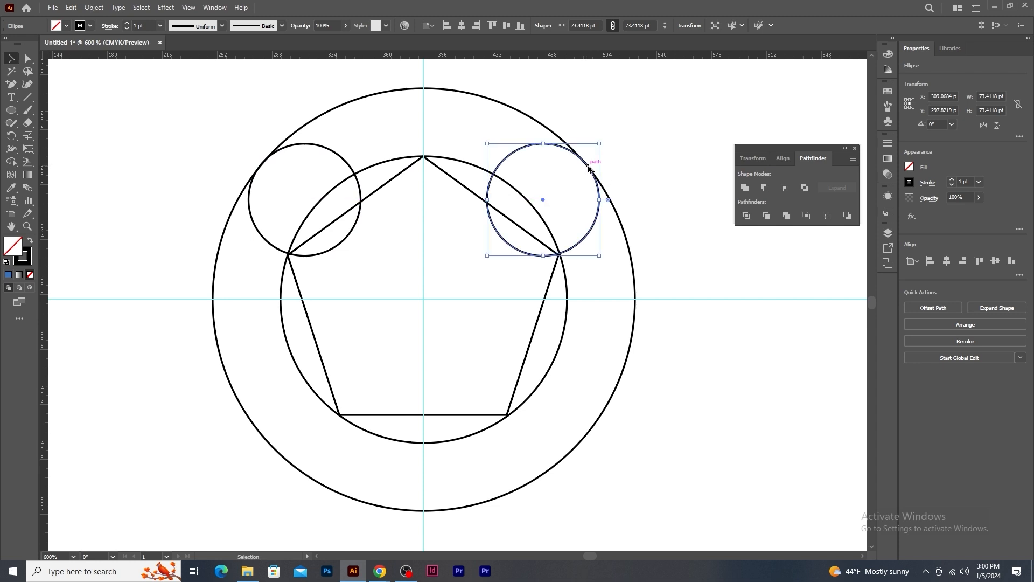
left_click(655, 213)
Select all the construction shapes and merge the upper ring arc and both small circles' regions into a handset with Shape Builder
left_click_drag(228, 122, 684, 477)
left_click(14, 164)
mouse_move(341, 210)
left_mouse_down()
mouse_move(312, 183)
mouse_move(369, 146)
mouse_move(492, 145)
mouse_move(538, 176)
mouse_move(513, 210)
left_mouse_up()
mouse_move(377, 178)
left_mouse_down()
mouse_move(460, 177)
mouse_move(496, 228)
left_mouse_up()
mouse_move(354, 235)
left_mouse_down()
mouse_move(253, 337)
mouse_move(250, 330)
left_mouse_up()
Move the merged handset down and delete the leftover circle and pentagon pieces
left_click(10, 58)
left_click_drag(383, 165, 377, 297)
left_click_drag(211, 122, 596, 179)
key("Delete")
left_click(290, 254)
key("Delete")
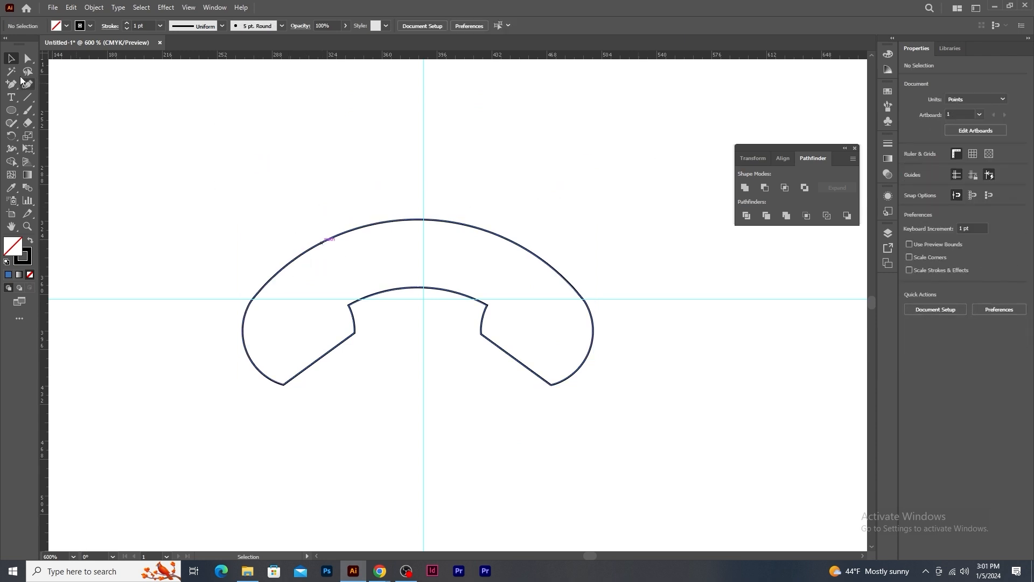
Rotate the handset 135° to match the reference telephone and scale it down to about 124 × 124 pt
key("ctrl+minus")
key("ctrl+minus")
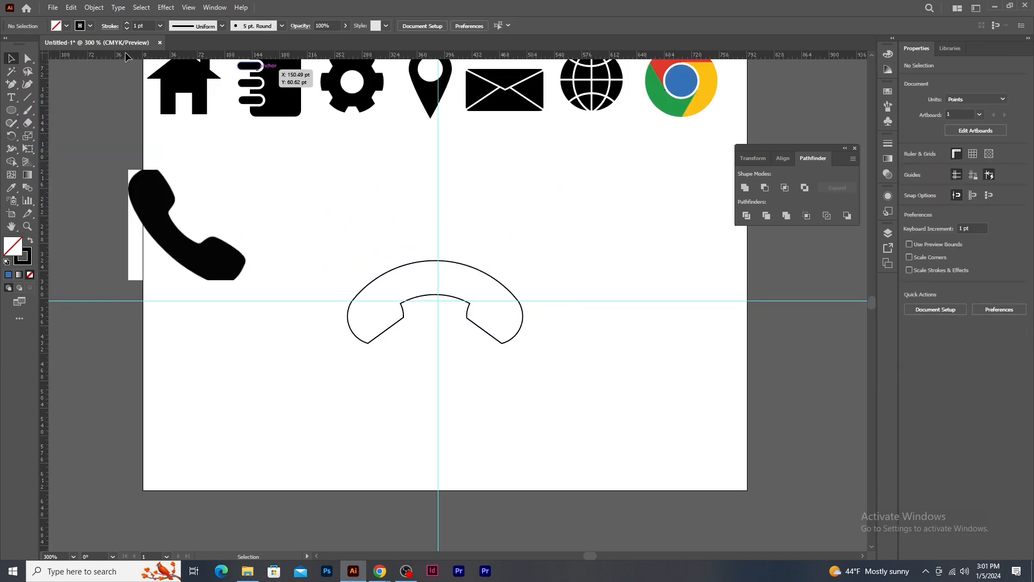
key("a")
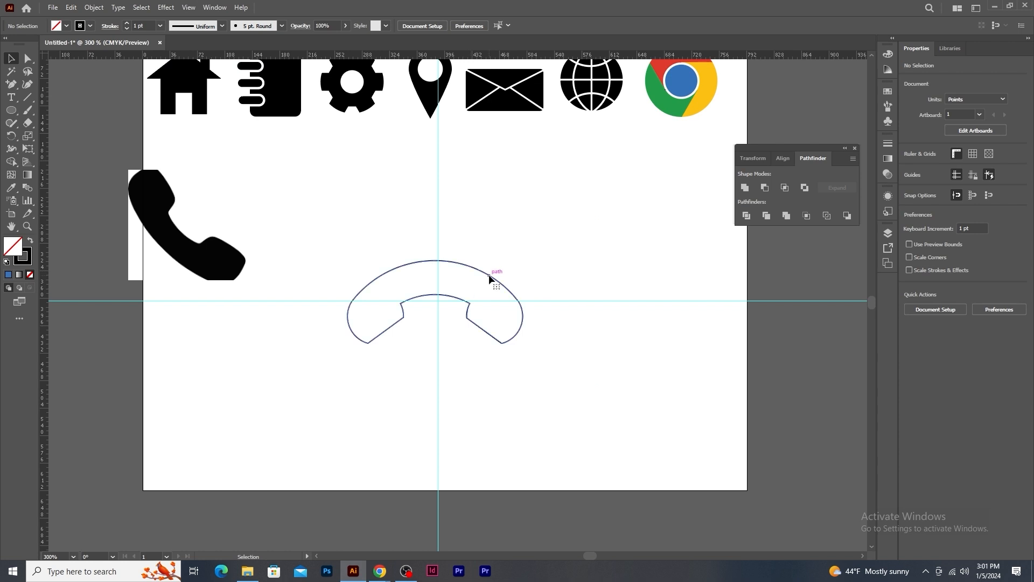
left_click(499, 277)
key("v")
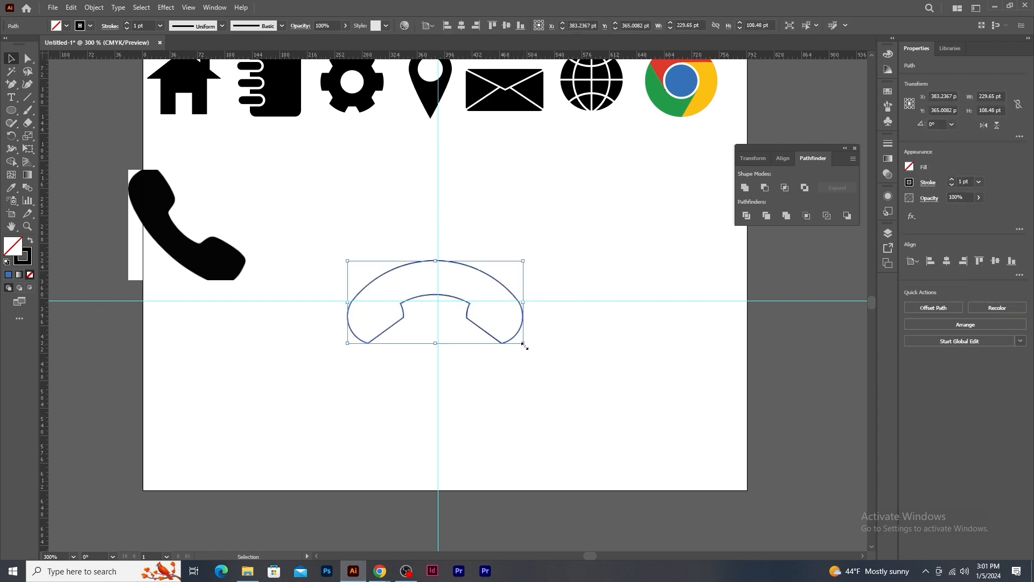
left_click_drag(524, 350, 409, 216)
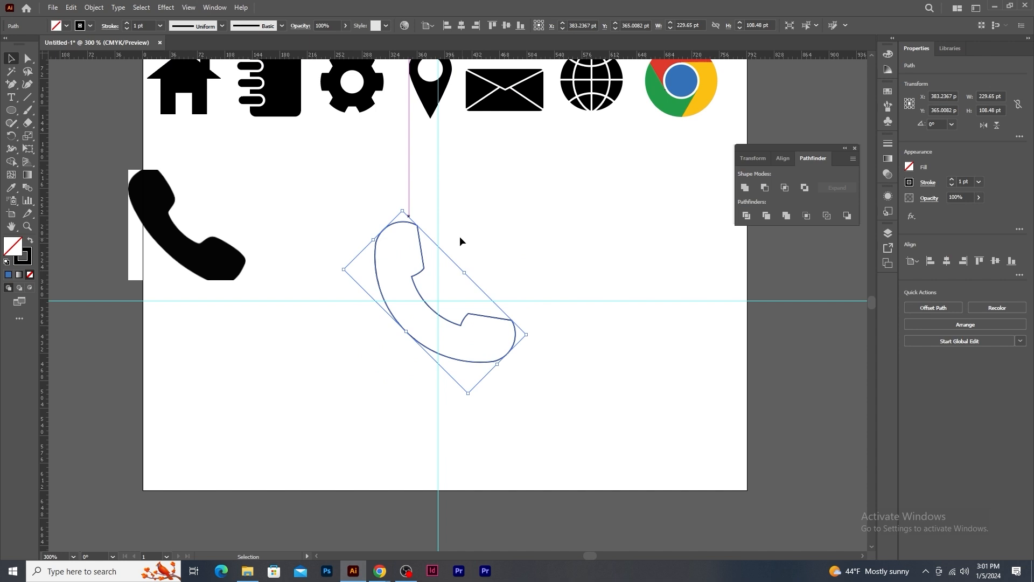
left_click_drag(509, 328, 496, 324)
Fill the handset with black and remove its stroke
left_click(66, 27)
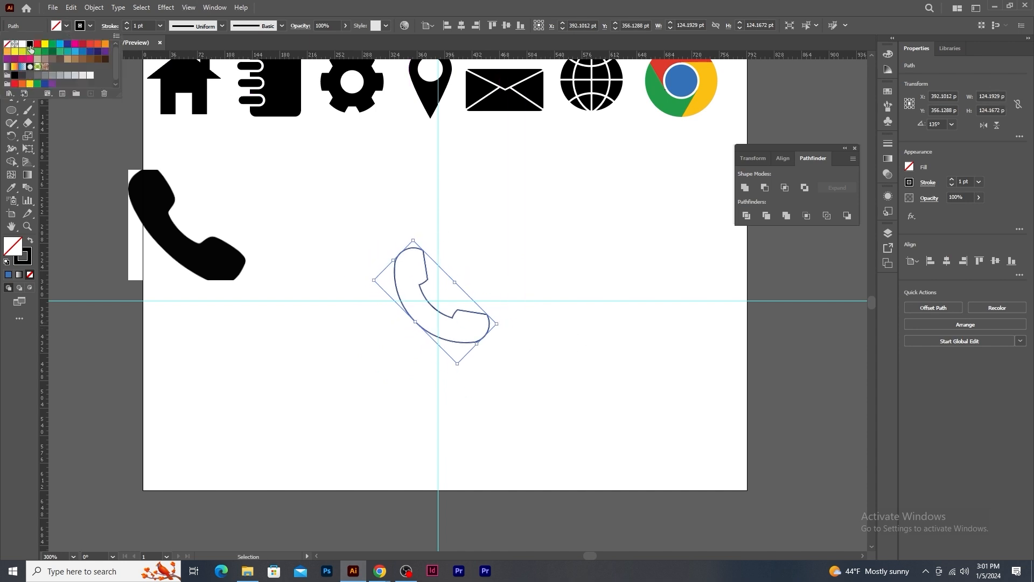
left_click(30, 49)
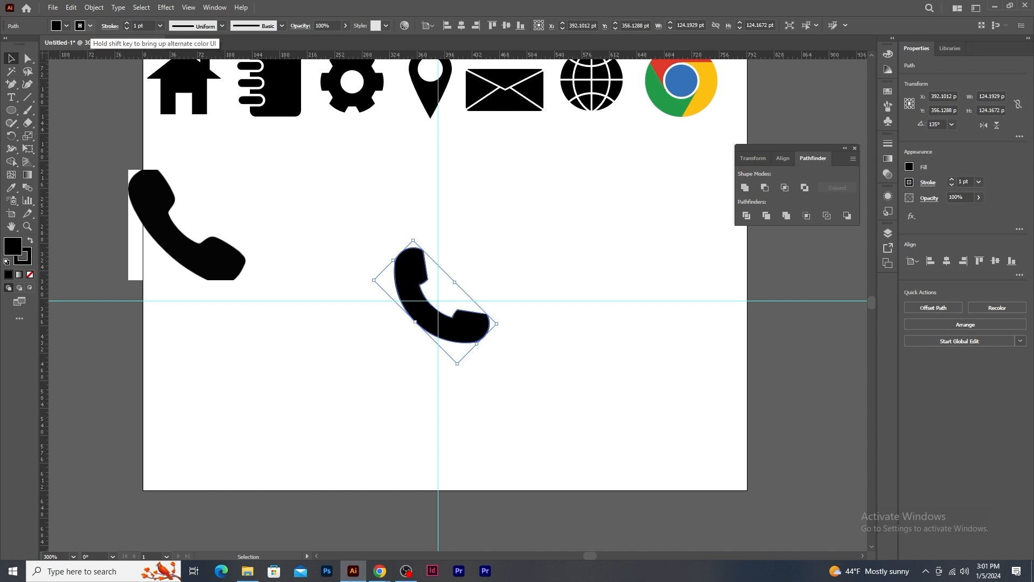
left_click(90, 28)
left_click(5, 49)
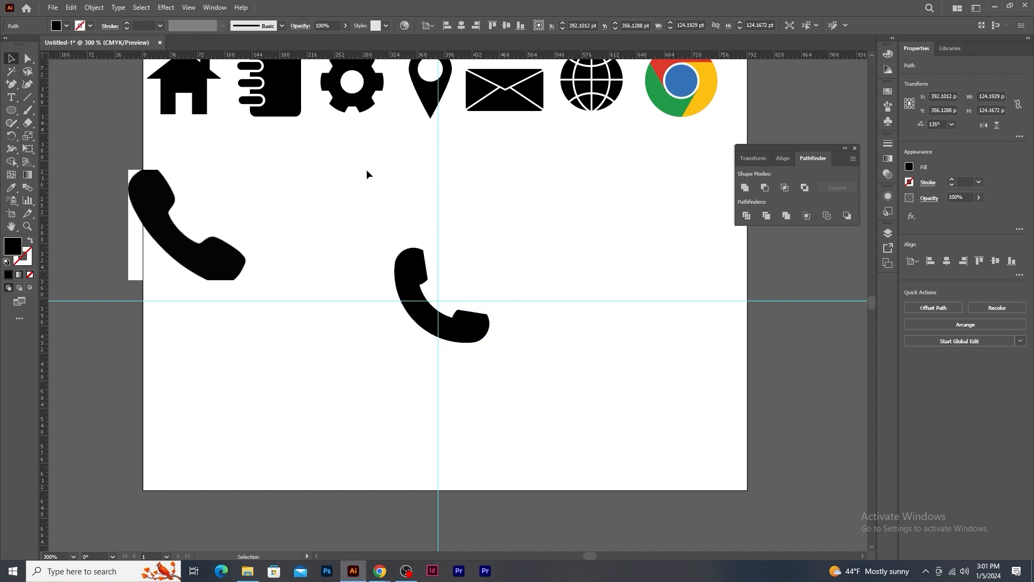
Move the handset up beneath the icon row and delete the reference telephone image
left_click_drag(414, 275, 337, 166)
left_click(196, 267)
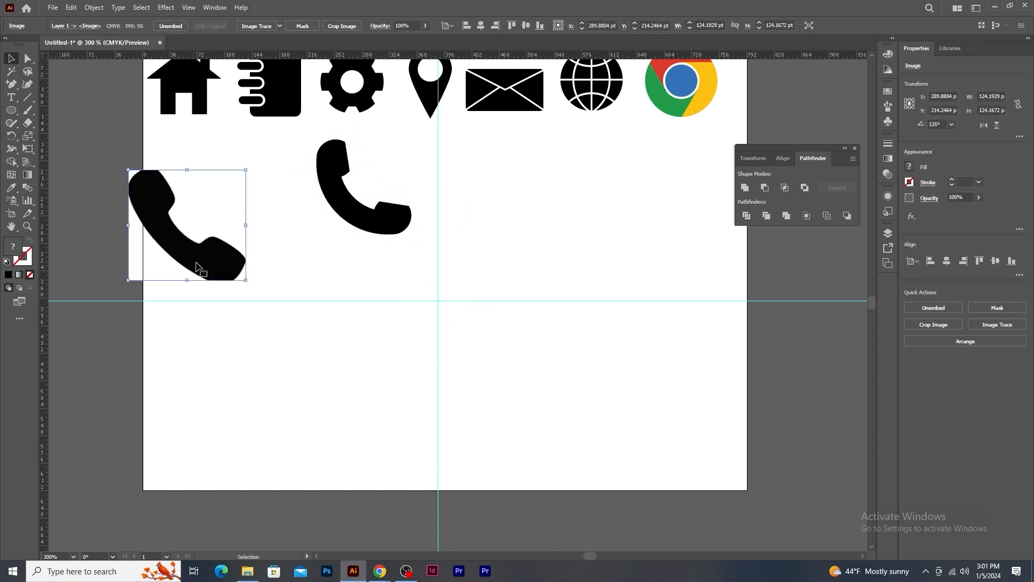
key("Delete")
Scale the handset down a little, place it beneath the house icon and hide the guides
left_click(341, 229)
scroll(341, 231, "up", 3)
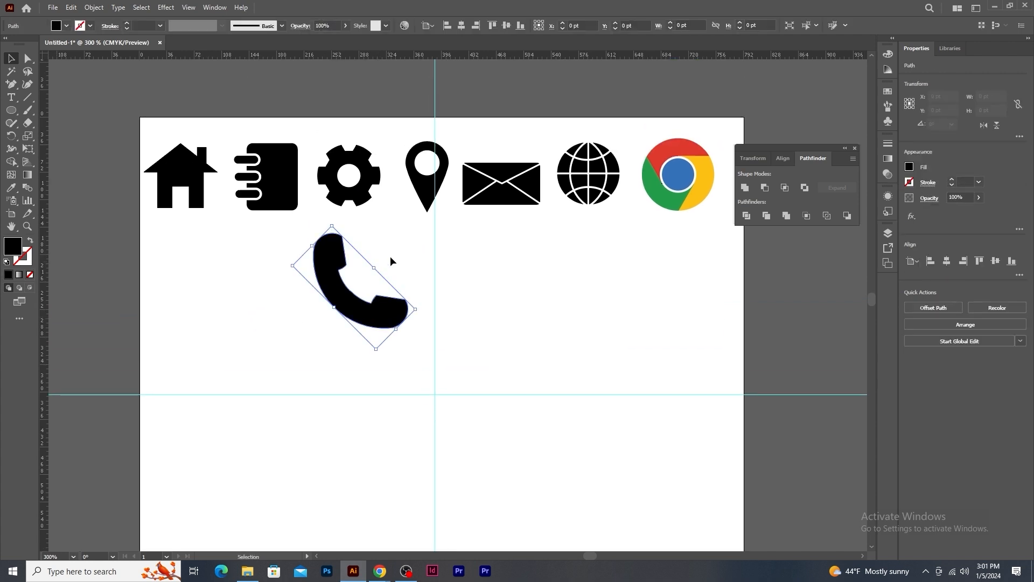
left_click_drag(332, 225, 337, 241)
left_click_drag(339, 273, 179, 261)
key("space")
left_click_drag(414, 278, 391, 215)
left_click(436, 346)
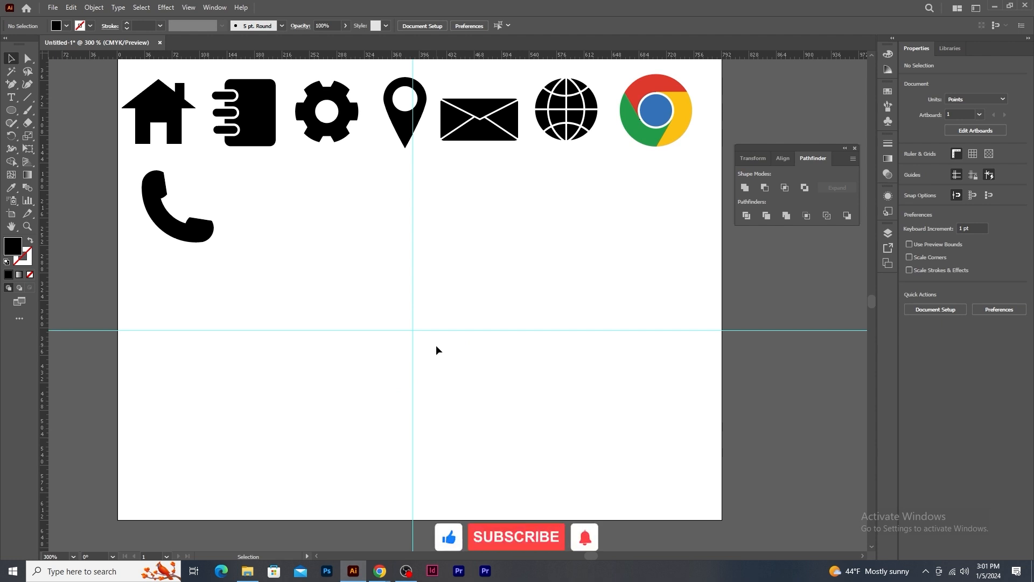
key("ctrl+semicolon")
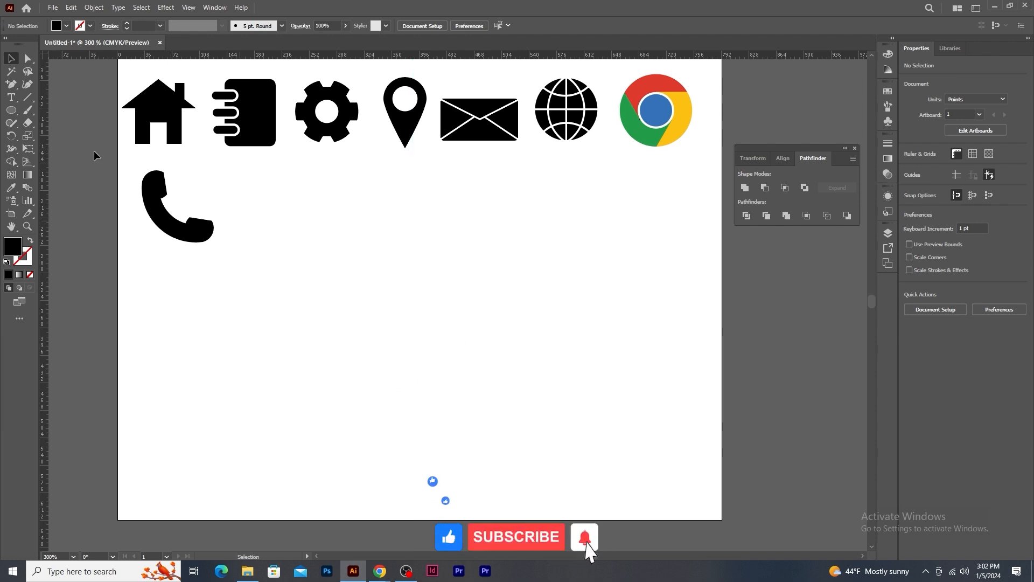
Draw an unfilled circle about 215 pt in diameter in the middle of the artboard
left_click(12, 114)
mouse_move(380, 307)
left_mouse_down()
mouse_move(437, 383)
mouse_move(462, 389)
left_mouse_up()
left_click(16, 60)
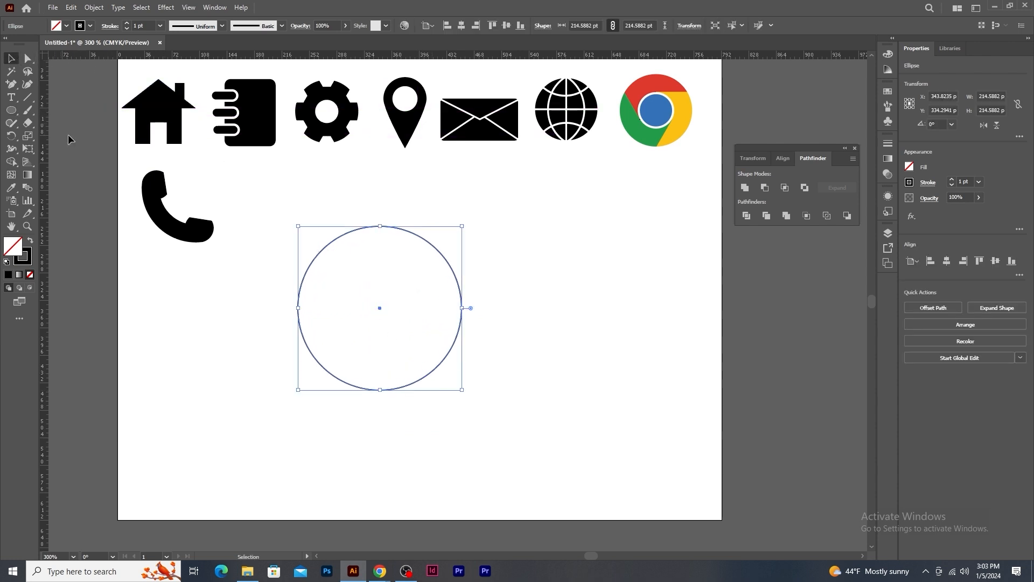
Paste a copy of the circle in front and scale it concentrically down to about 160 pt
left_click(76, 10)
left_click(87, 59)
left_click(72, 12)
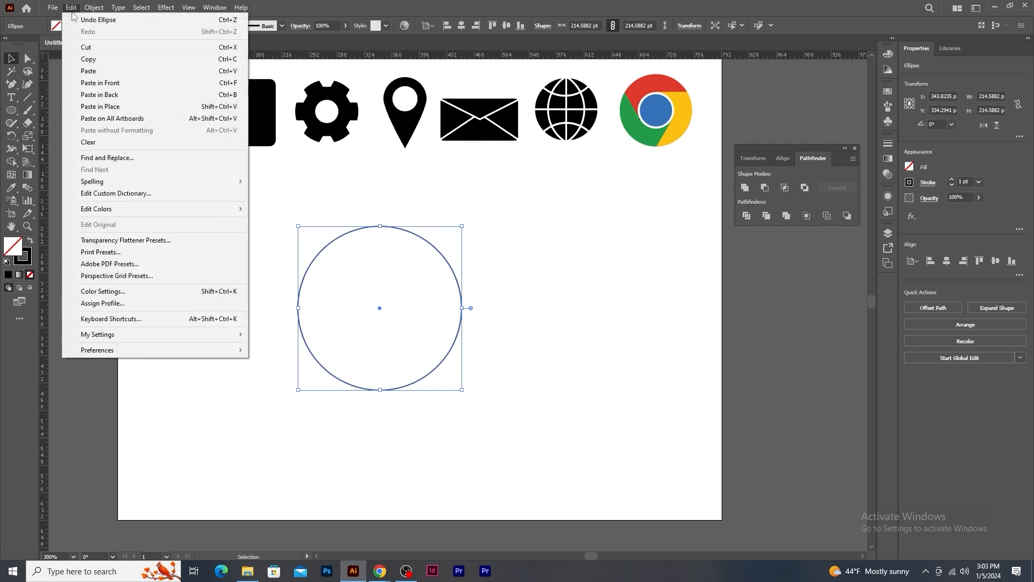
left_click(86, 85)
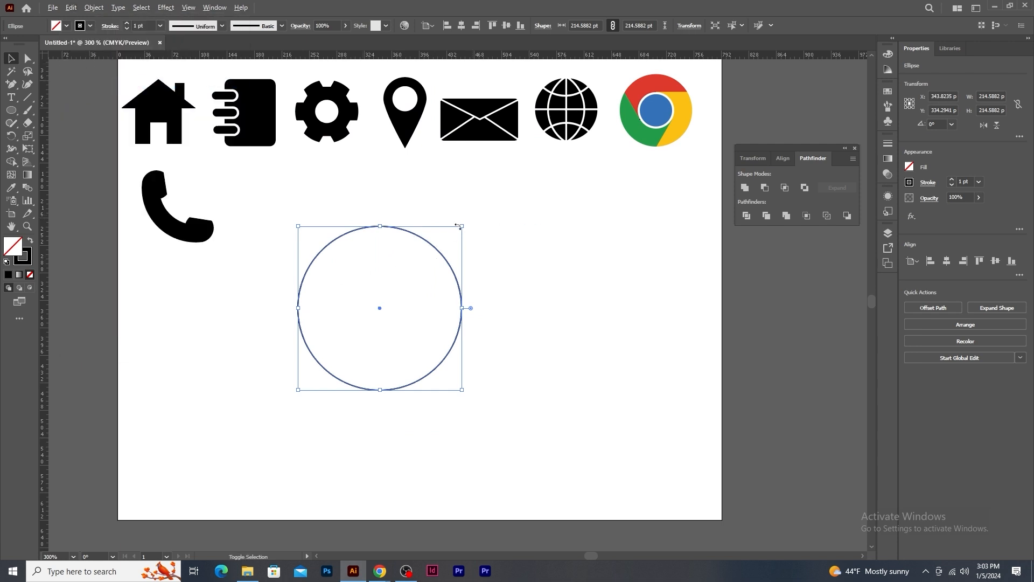
left_click_drag(462, 227, 441, 249)
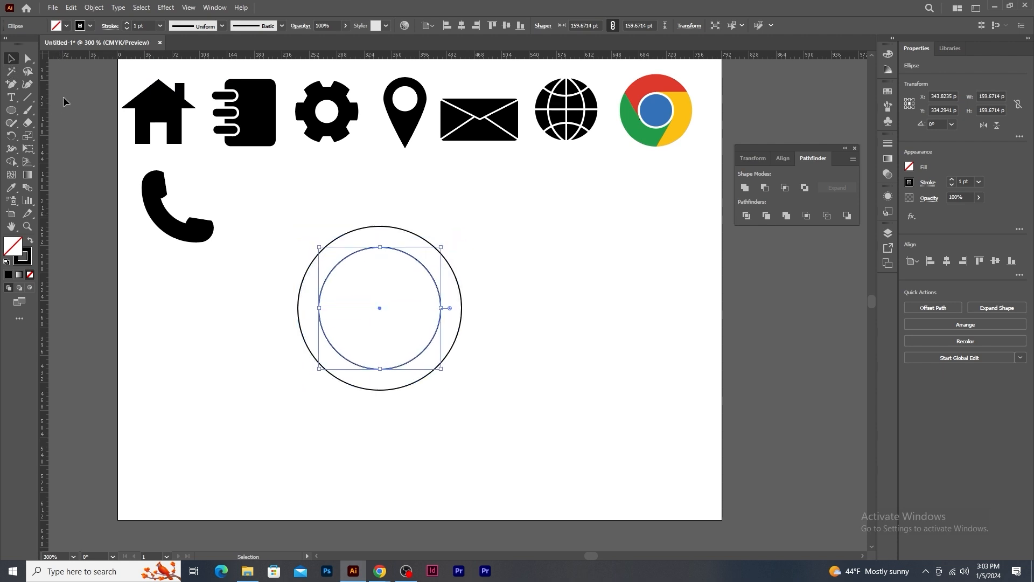
Duplicate the concentric circle pair to the right and below, forming three overlapping rings in a triangular arrangement
left_click_drag(287, 223, 472, 418)
left_click_drag(439, 291, 485, 357)
Select all three rings and remove their outer, non-overlapping regions with Shape Builder, leaving a three-pointed knot
left_click_drag(270, 220, 600, 480)
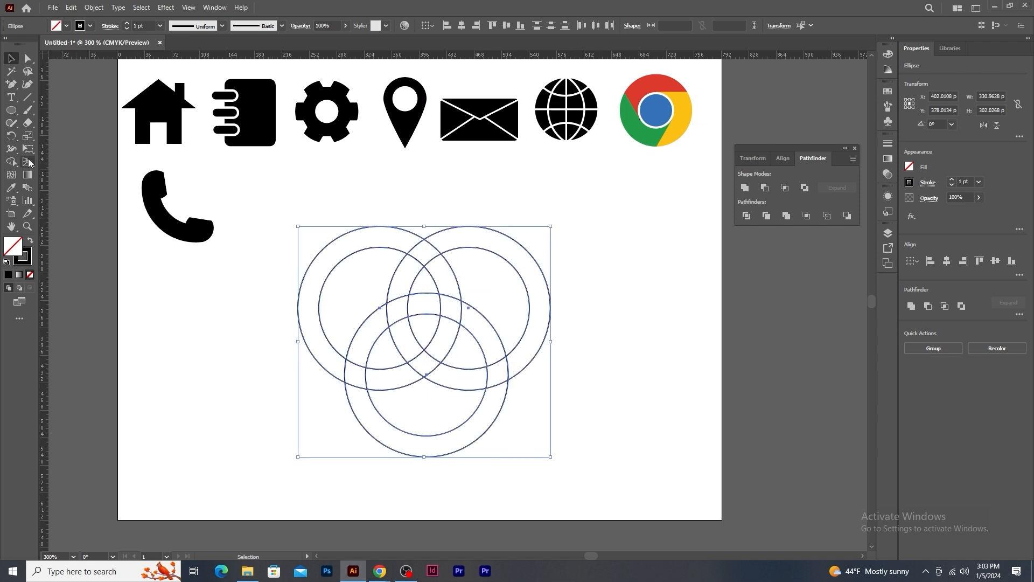
left_click(10, 161)
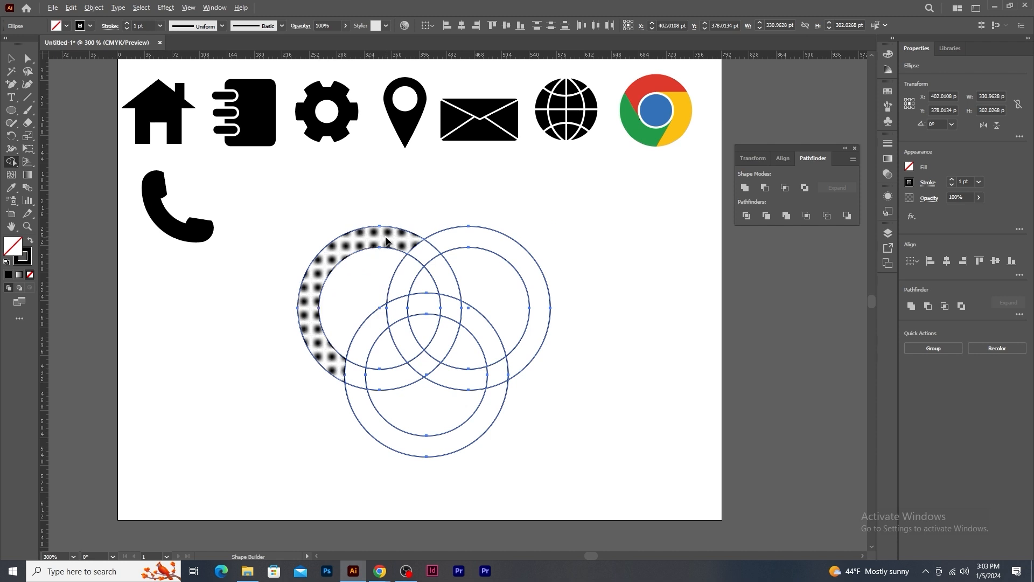
left_click_drag(385, 240, 350, 300)
mouse_move(375, 442)
left_mouse_down()
mouse_move(416, 433)
mouse_move(490, 374)
left_mouse_up()
left_click_drag(543, 284, 519, 298)
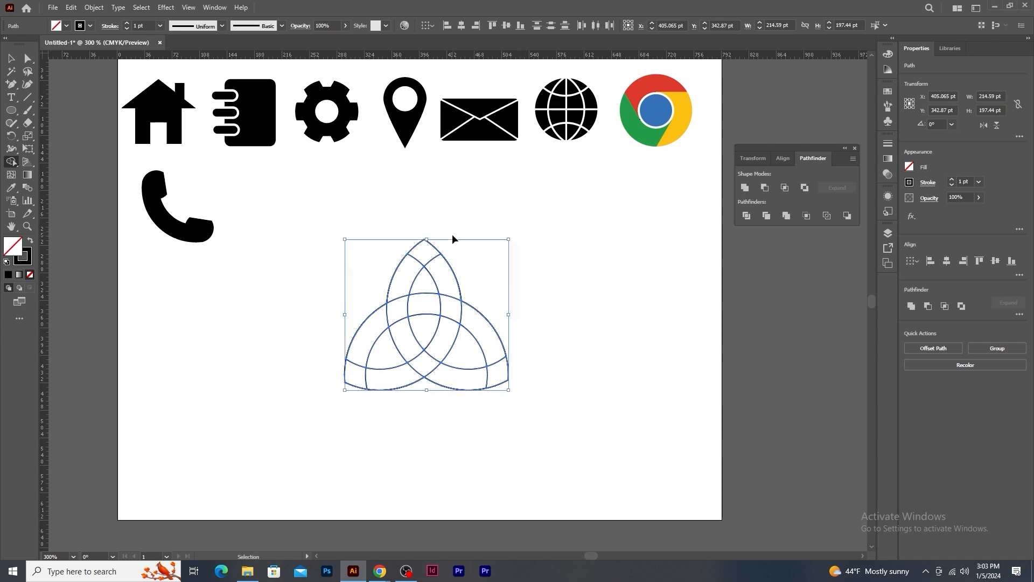
Merge the segments of the knot's top point and begin joining its lower-left and lower-right bands with Shape Builder
key("ctrl+equal")
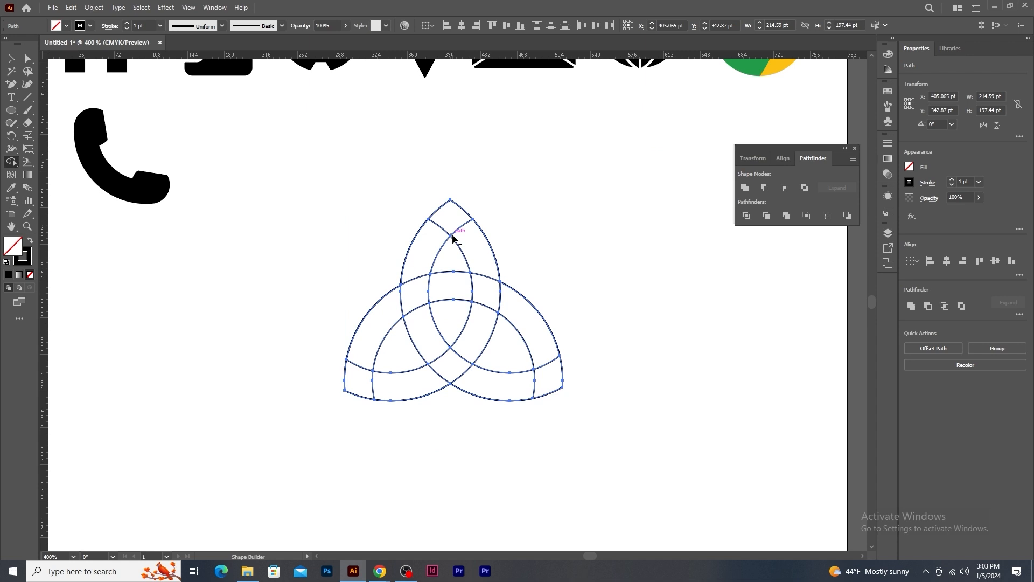
mouse_move(449, 221)
left_mouse_down()
mouse_move(417, 282)
mouse_move(416, 317)
left_mouse_up()
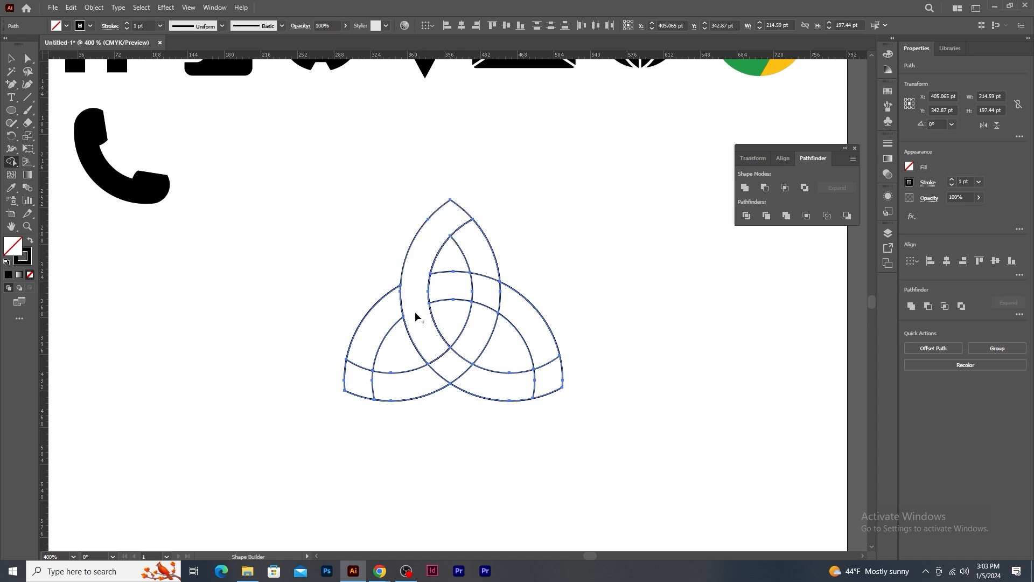
left_click_drag(454, 223, 473, 231)
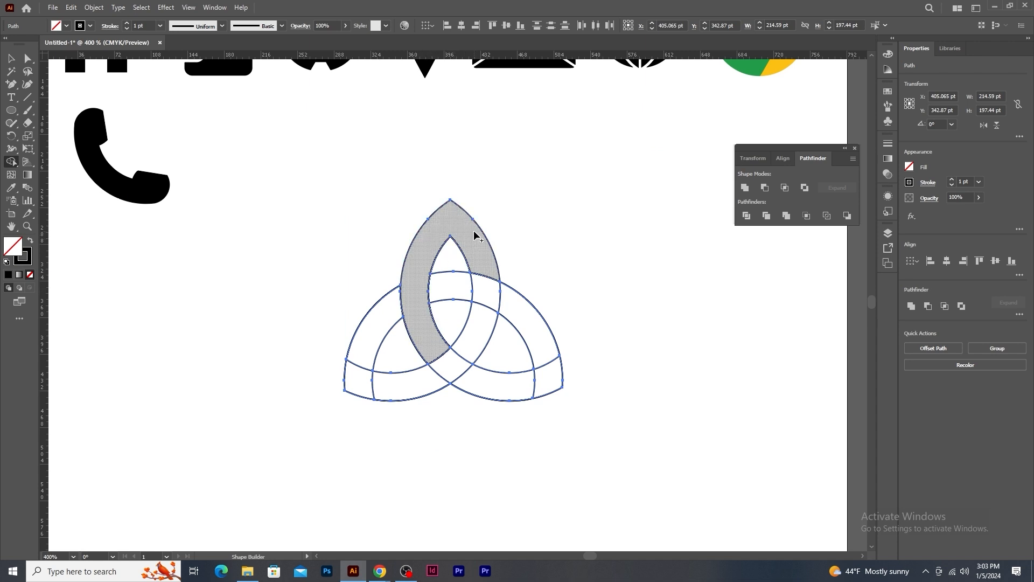
left_click_drag(490, 384, 544, 383)
mouse_move(357, 345)
left_mouse_down()
mouse_move(358, 376)
mouse_move(374, 391)
left_mouse_up()
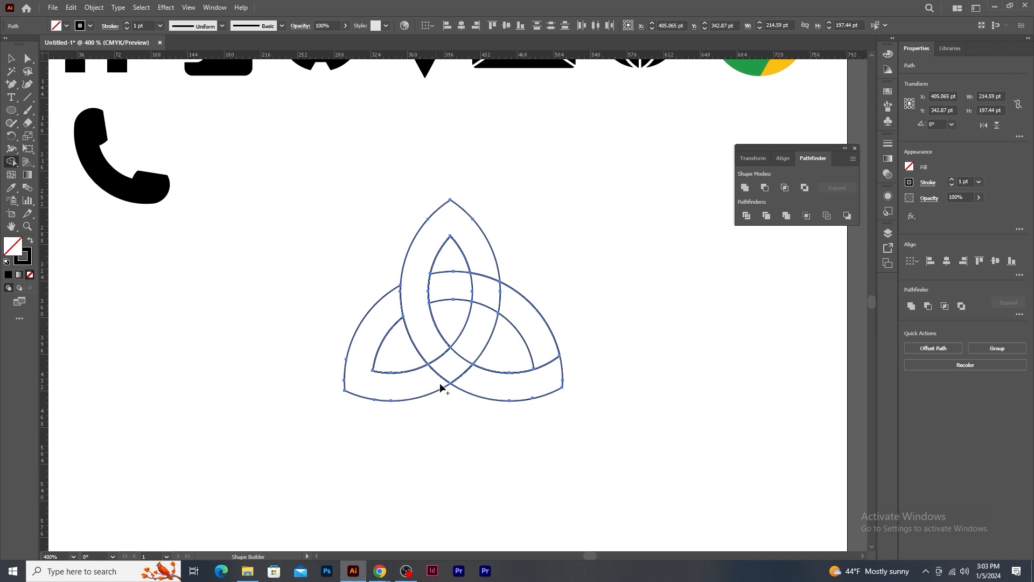
Merge the remaining crossing segments so the three bands interlace over and under each other, and deselect the knot
left_click_drag(469, 353, 412, 366)
left_click_drag(540, 339, 557, 376)
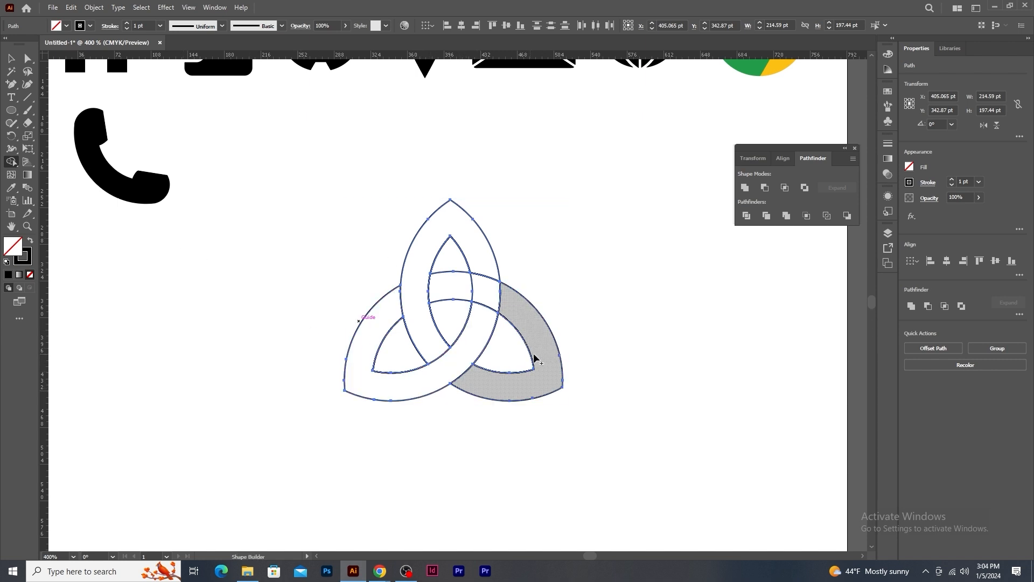
left_click_drag(472, 294, 513, 309)
left_click(12, 59)
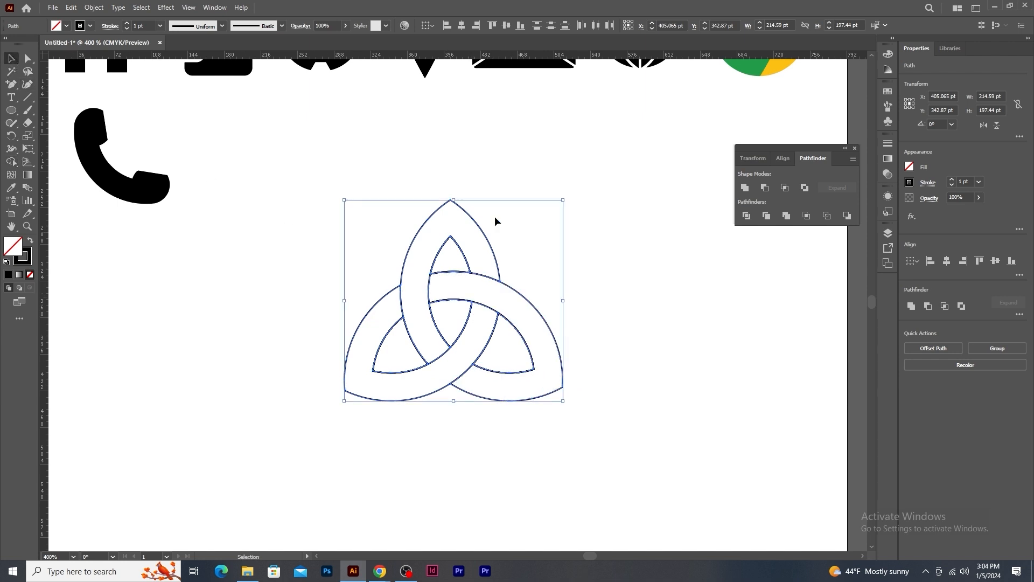
left_click(538, 177)
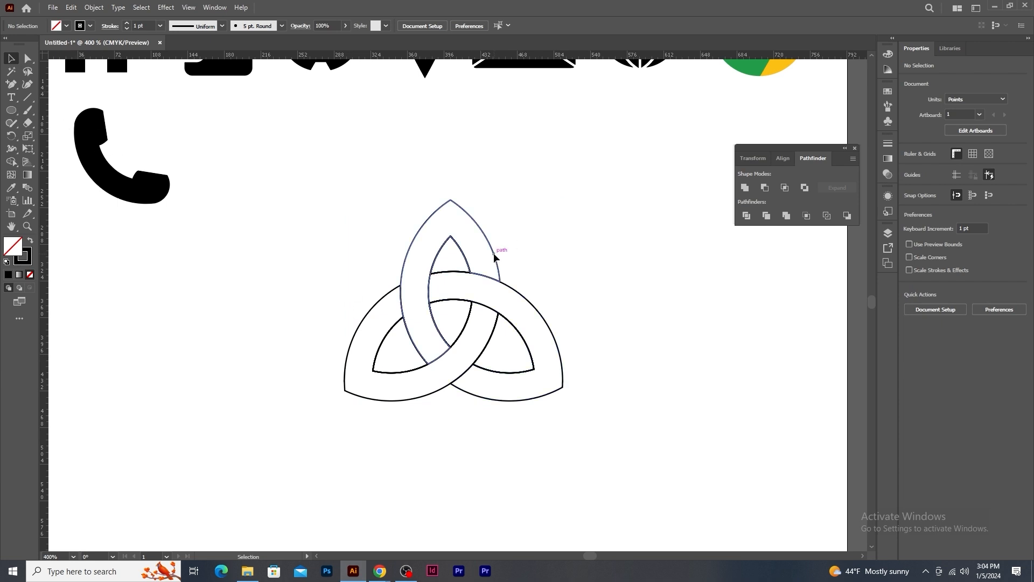
Scale the whole knot down and move it up beneath the icon row, beside the telephone
left_click_drag(530, 233, 469, 333)
left_click_drag(564, 200, 533, 226)
left_click_drag(493, 312, 421, 187)
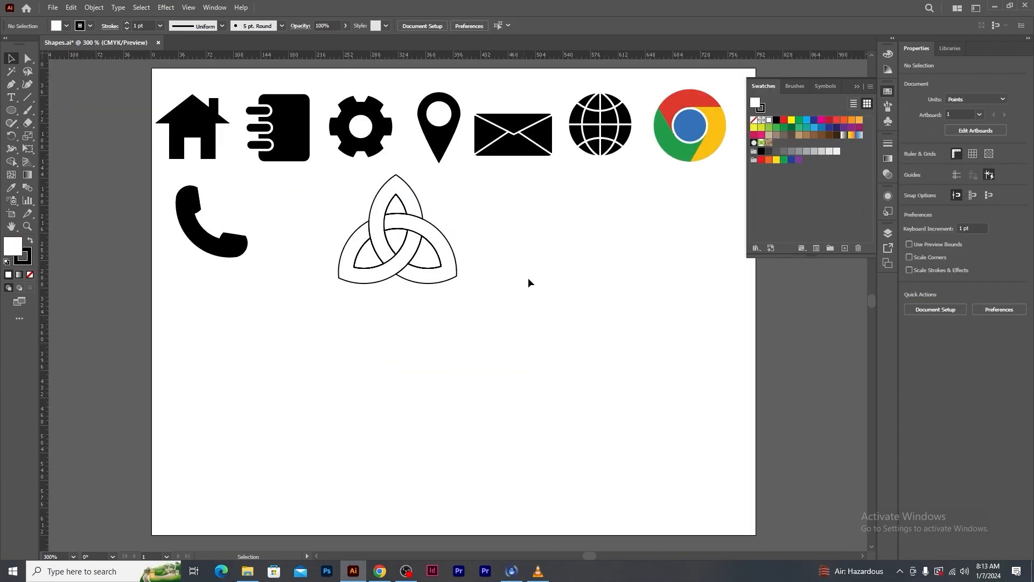
Draw a square about 119 pt wide and a circle of matching diameter centred on its top edge
left_click_drag(13, 114, 57, 106)
left_click_drag(551, 394, 596, 438)
left_click_drag(11, 111, 51, 137)
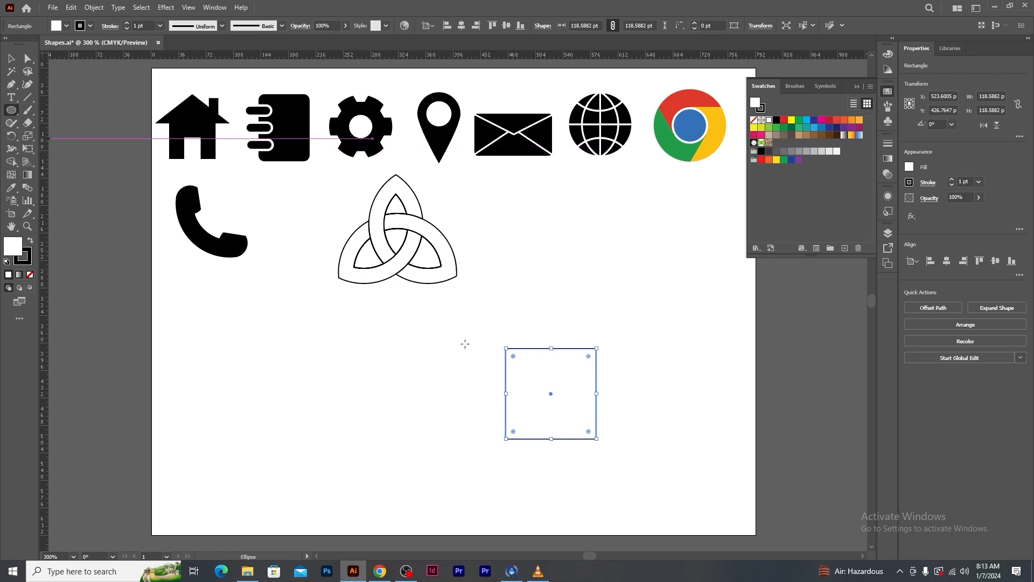
left_click_drag(550, 322, 587, 360)
key("v")
left_click_drag(549, 323, 551, 348)
left_click_drag(589, 311, 597, 303)
Duplicate the circle onto the square's right edge and merge all three shapes into a heart with Shape Builder
left_click_drag(550, 347, 596, 392)
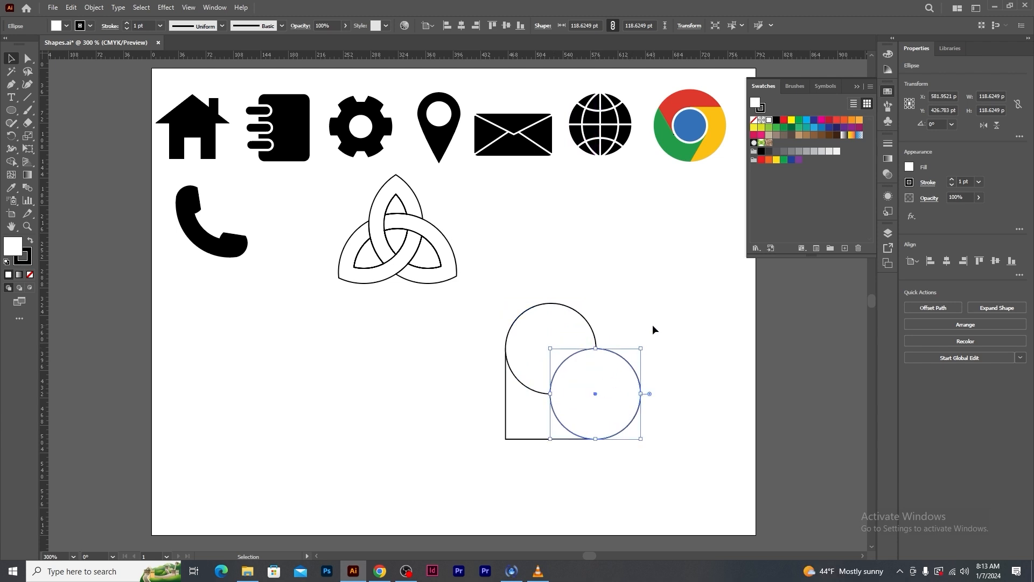
left_click(652, 325)
left_click_drag(529, 276, 636, 487)
key("shift+m")
mouse_move(563, 342)
left_mouse_down()
mouse_move(547, 339)
mouse_move(549, 395)
mouse_move(611, 399)
left_mouse_up()
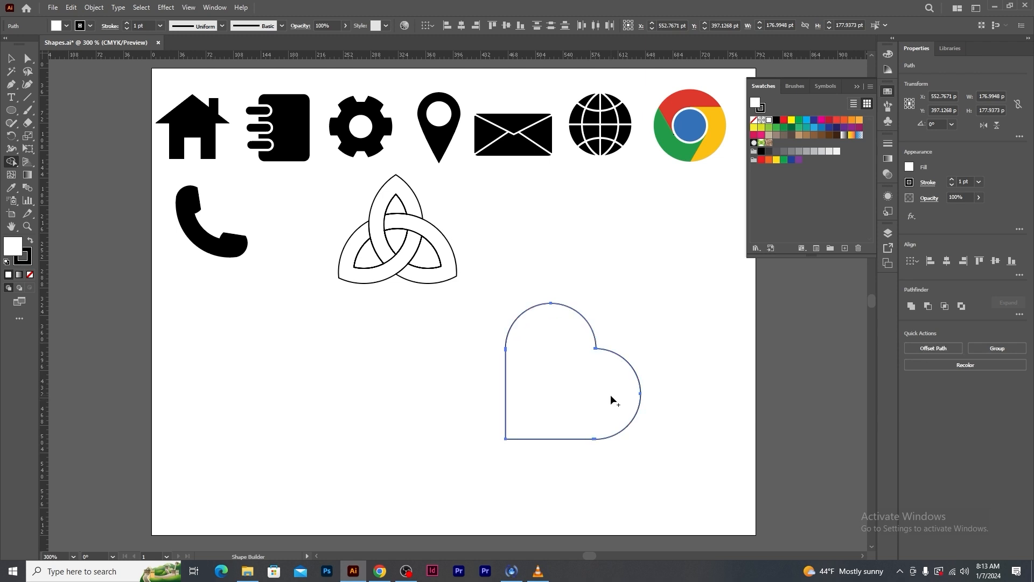
Rotate the heart so its point faces down and move it up towards the other icons
left_click(12, 59)
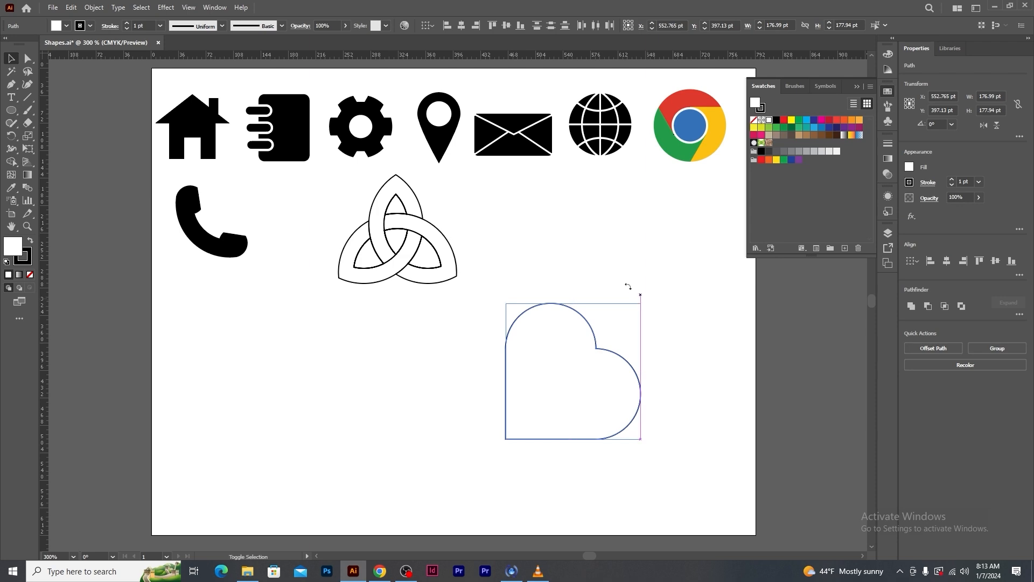
left_click_drag(637, 293, 576, 267)
left_click(668, 281)
left_click_drag(648, 354, 629, 248)
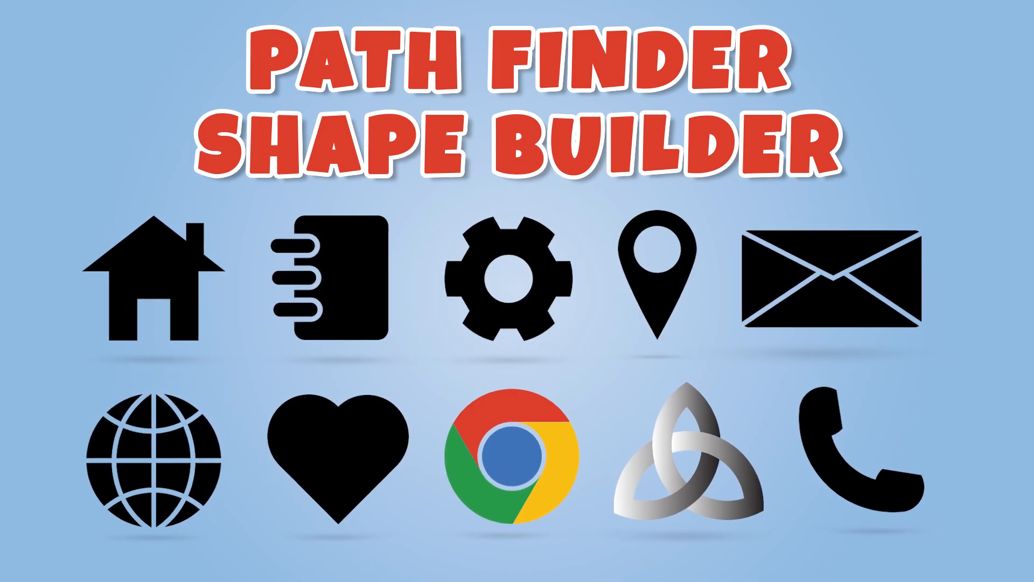